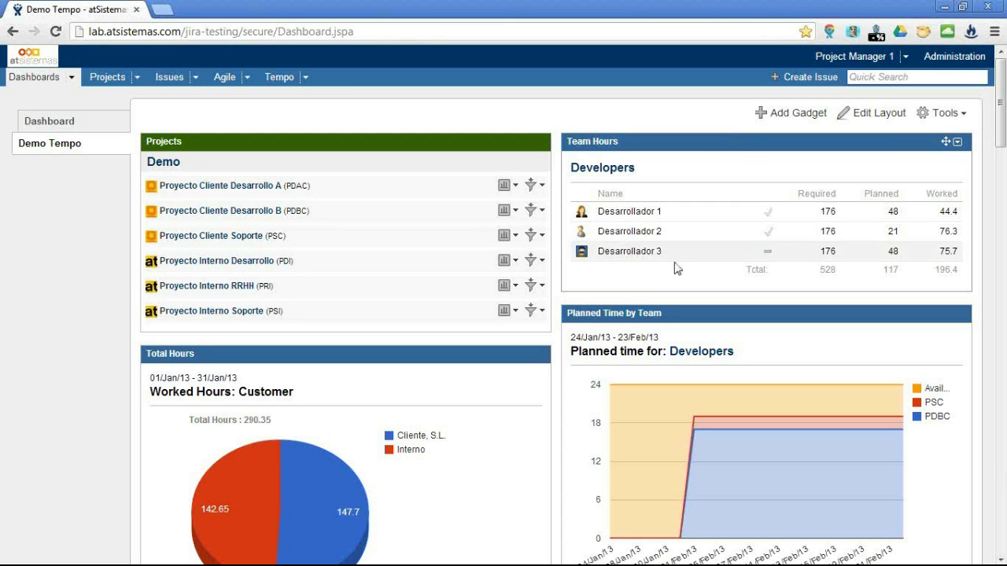
Review the Demo Tempo dashboard gadgets, including team hours, timesheets, account charts, watched issues and the project list.
scroll(678, 269, "down", 4)
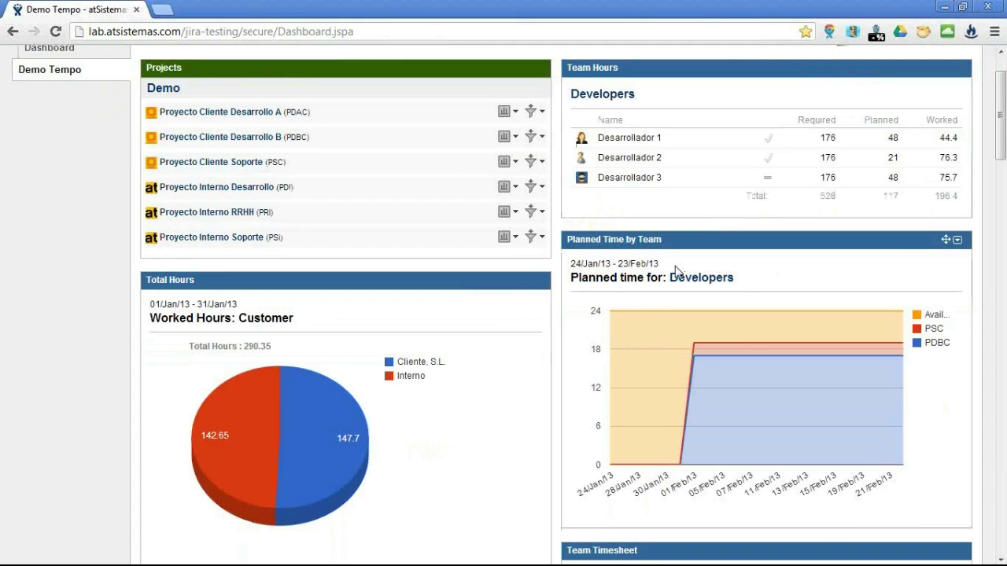
scroll(596, 286, "down", 2)
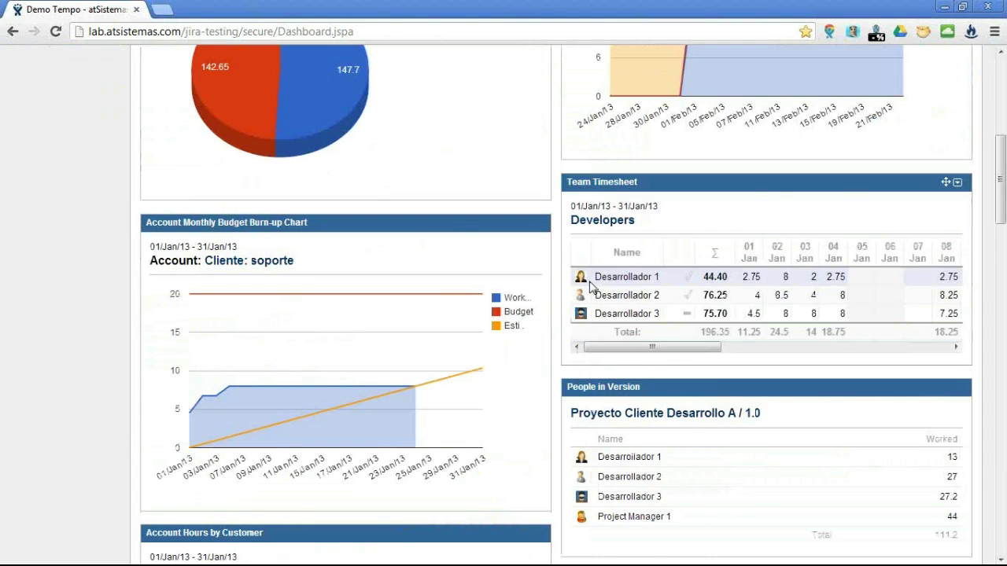
scroll(592, 287, "down", 2)
scroll(488, 310, "down", 9)
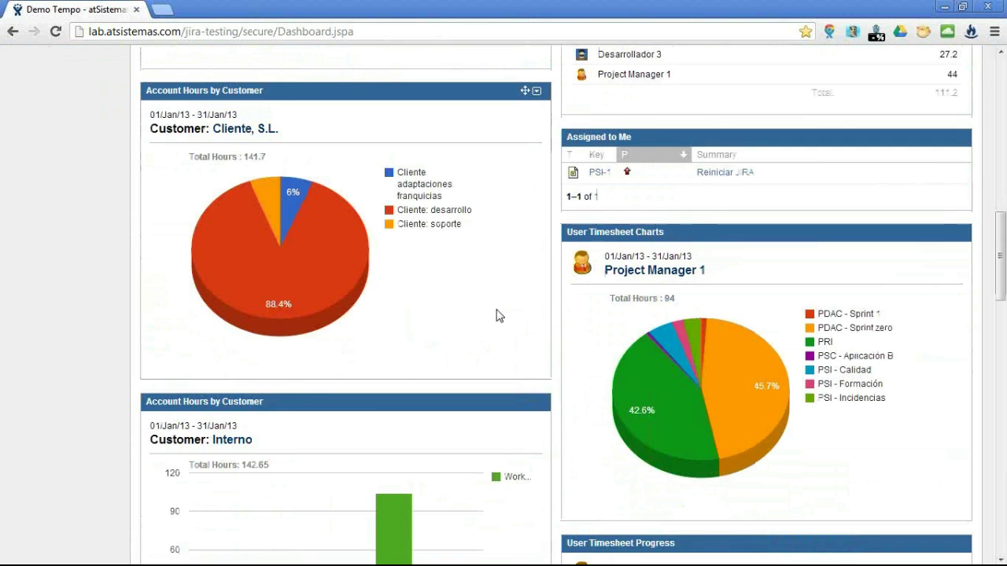
scroll(501, 313, "down", 2)
scroll(501, 303, "up", 1)
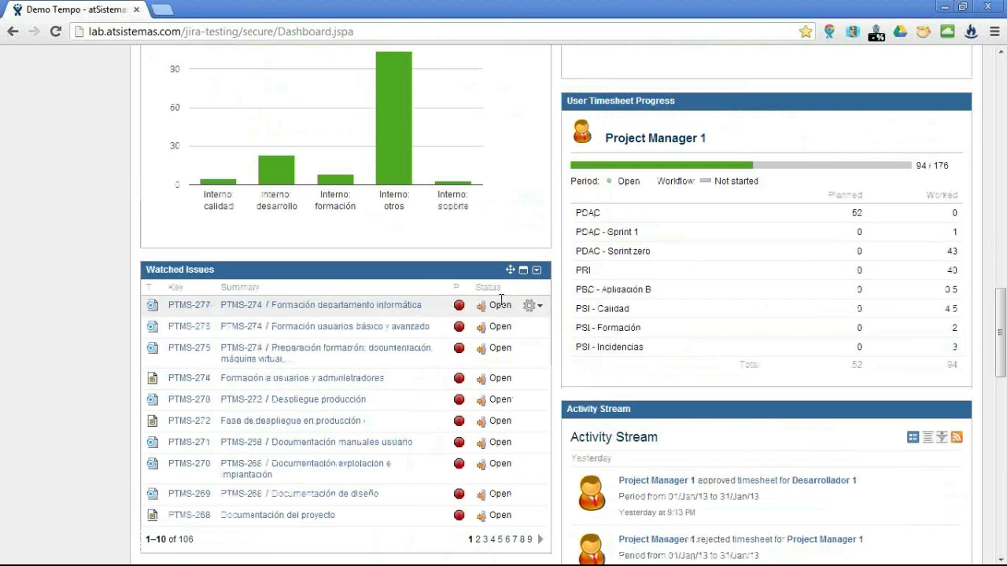
scroll(501, 301, "up", 10)
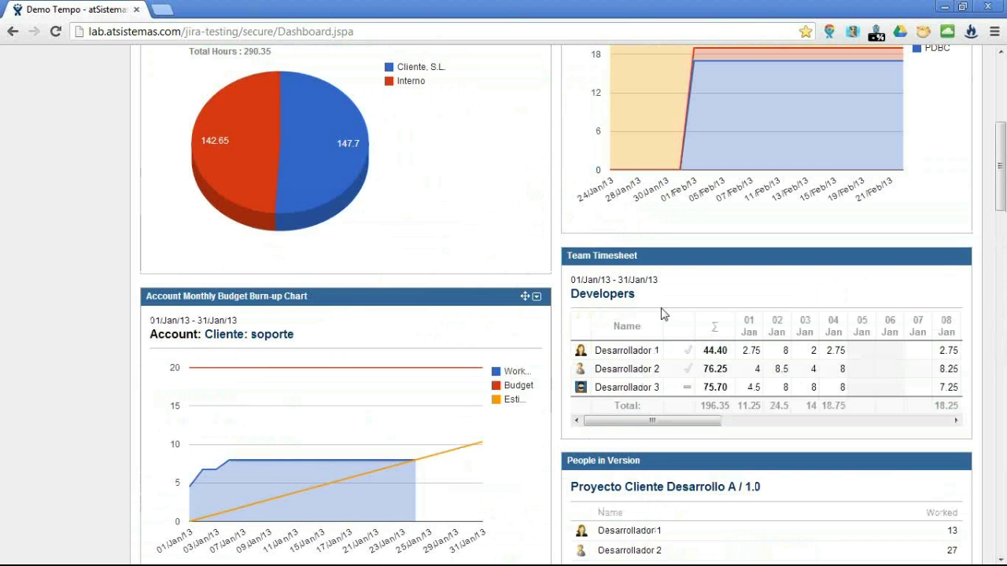
scroll(464, 281, "up", 4)
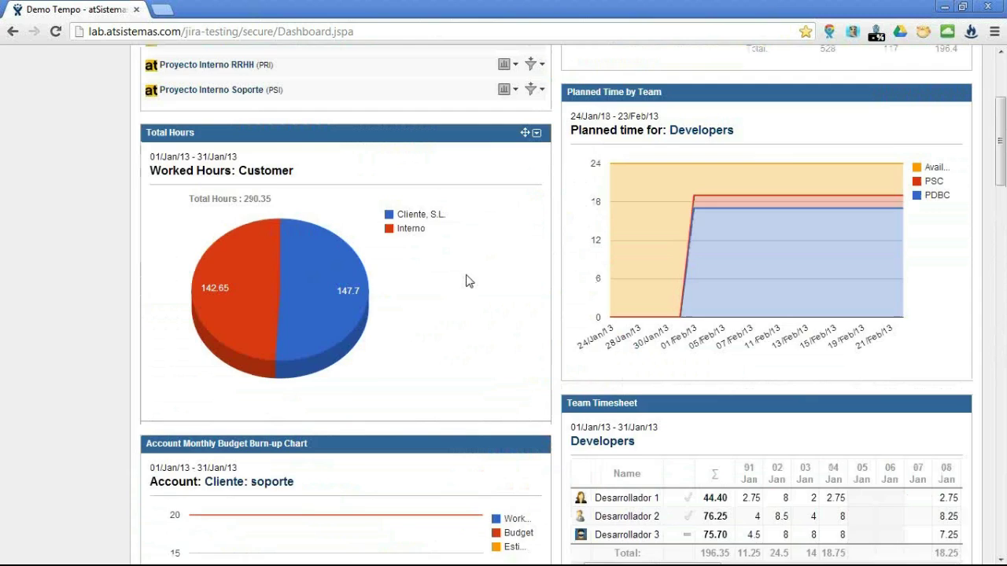
scroll(556, 281, "up", 1)
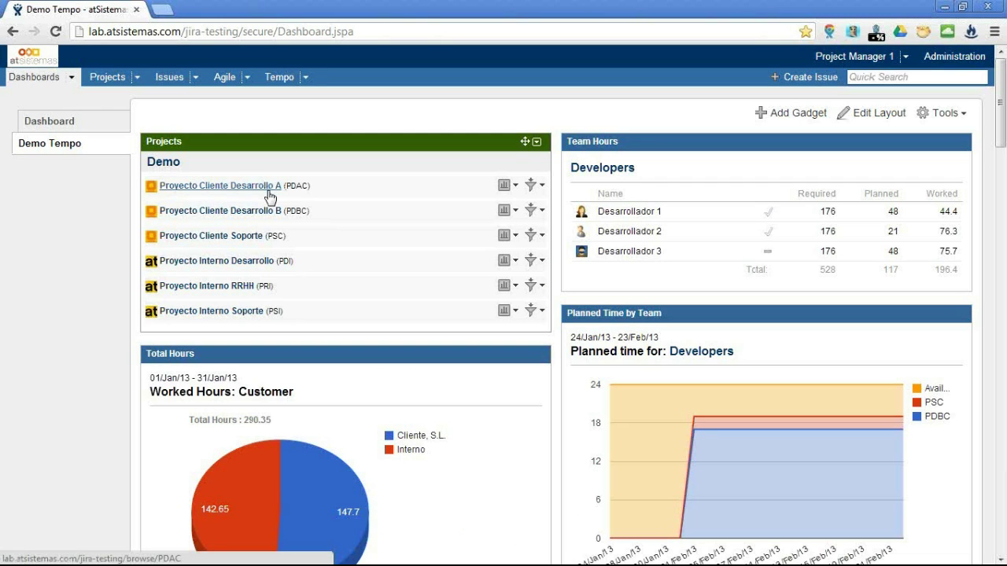
Start a new issue in Proyecto Cliente Desarrollo A with the issue type Task.
left_click(818, 82)
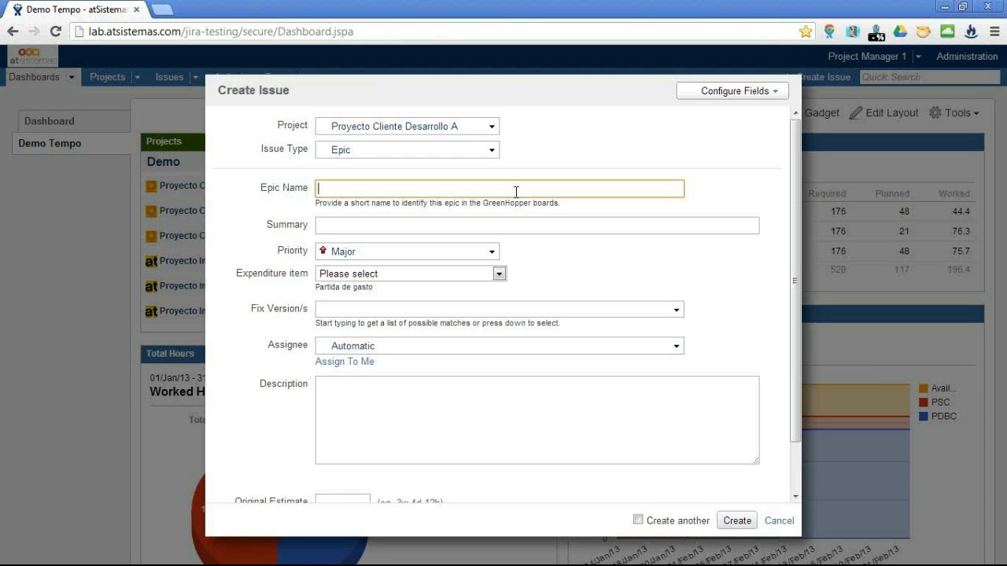
left_click(383, 127)
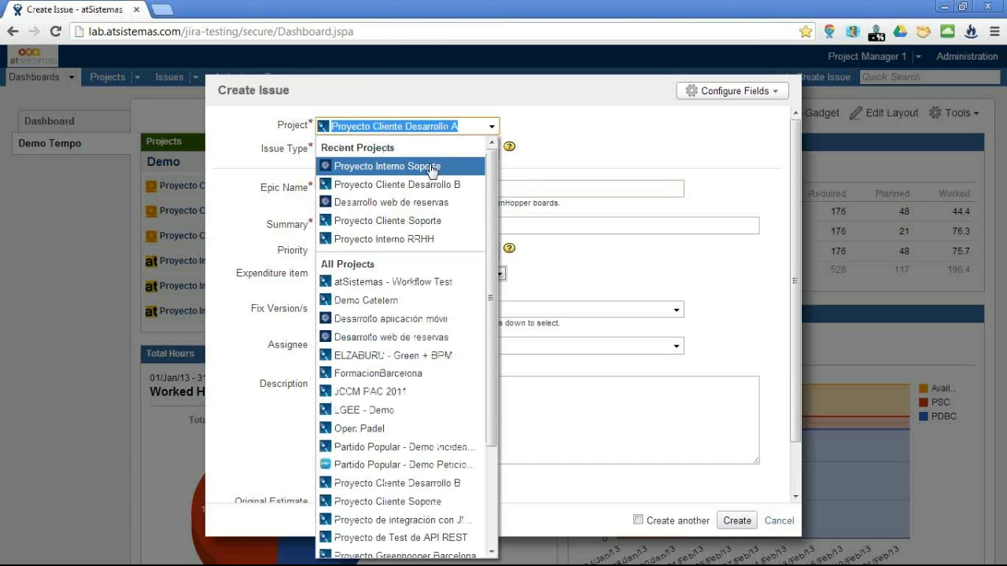
left_click(449, 139)
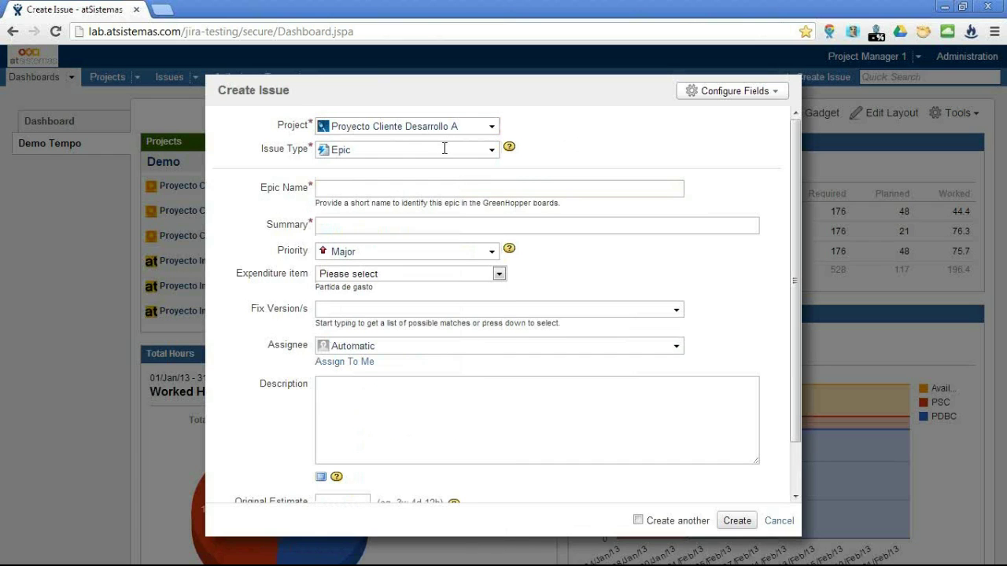
left_click(466, 149)
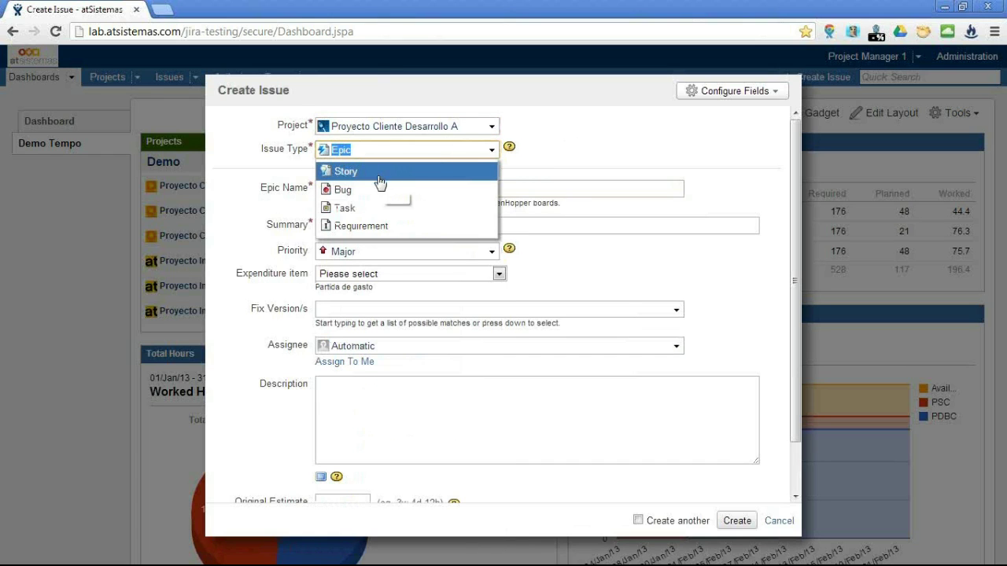
left_click(366, 208)
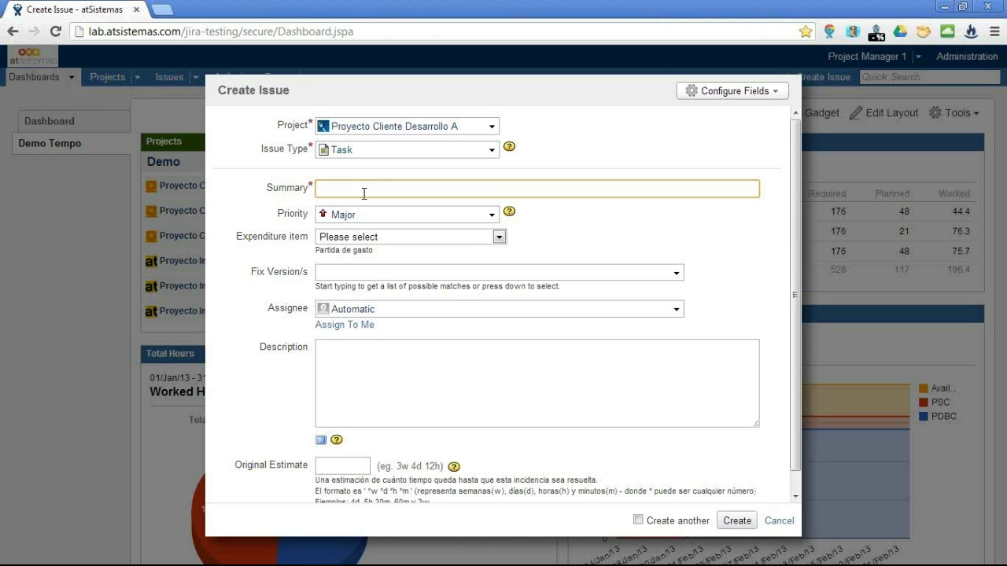
Enter "Plan de riesgos" as the new task's summary and set its priority to Critical.
type("P")
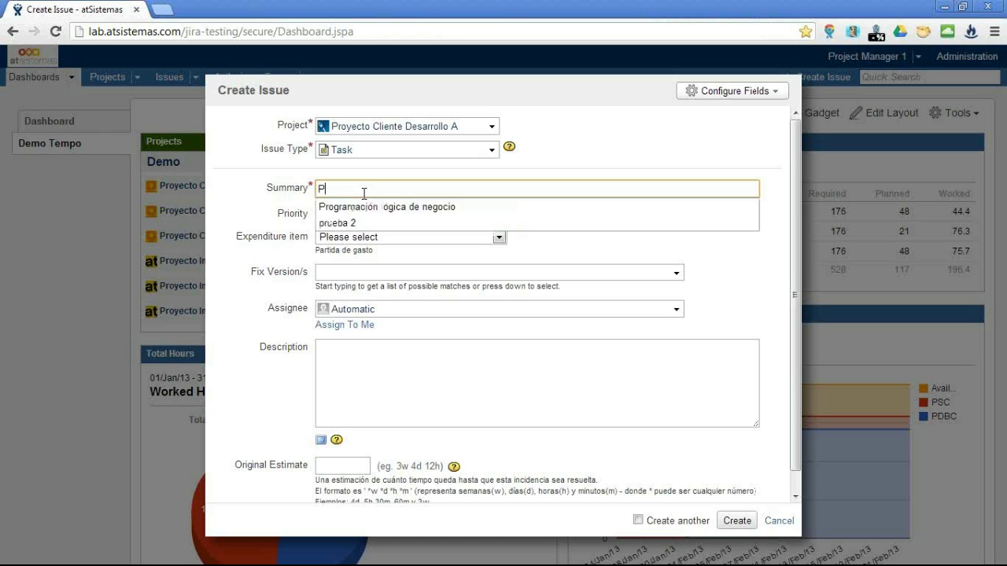
type("lan de")
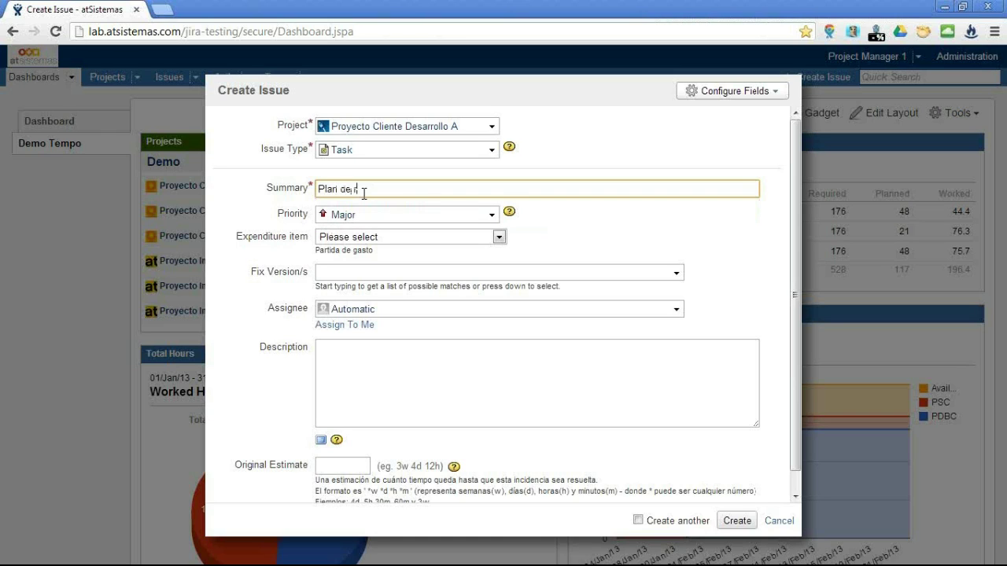
type(" riesgos")
left_click(378, 214)
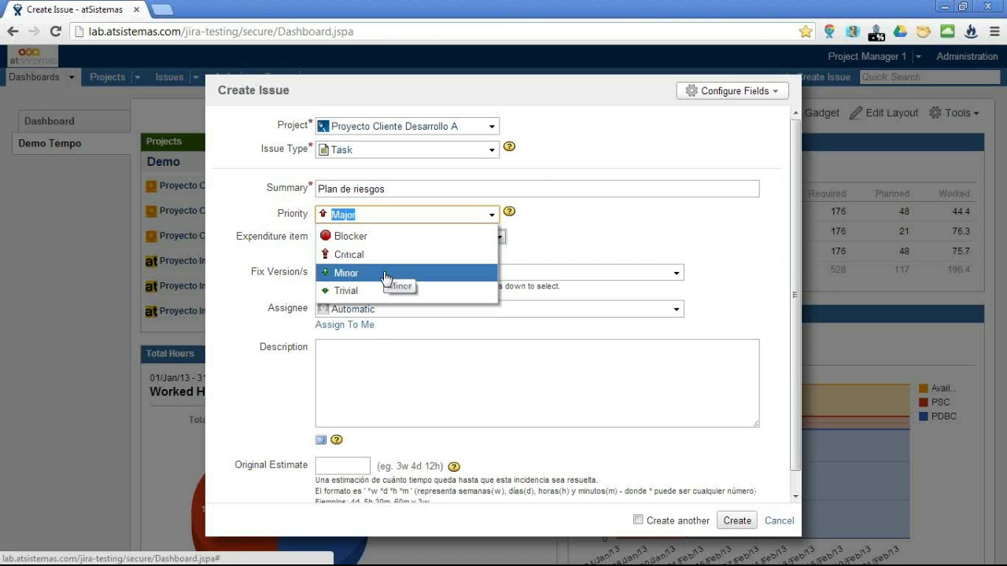
left_click(384, 262)
Set the expenditure item to "CC - Cliente: desarrollo" and the fix version to Sprint zero.
left_click(390, 238)
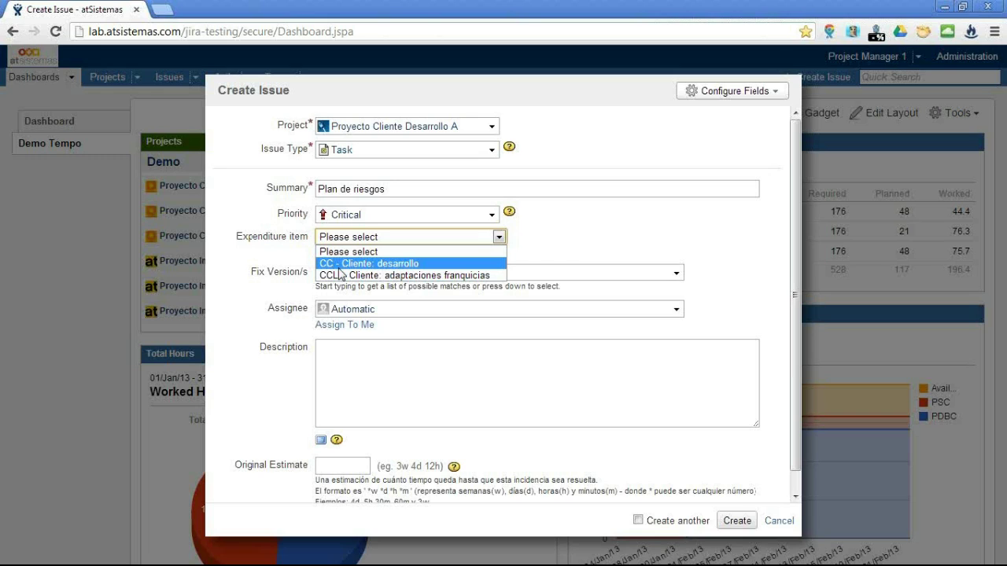
left_click(389, 265)
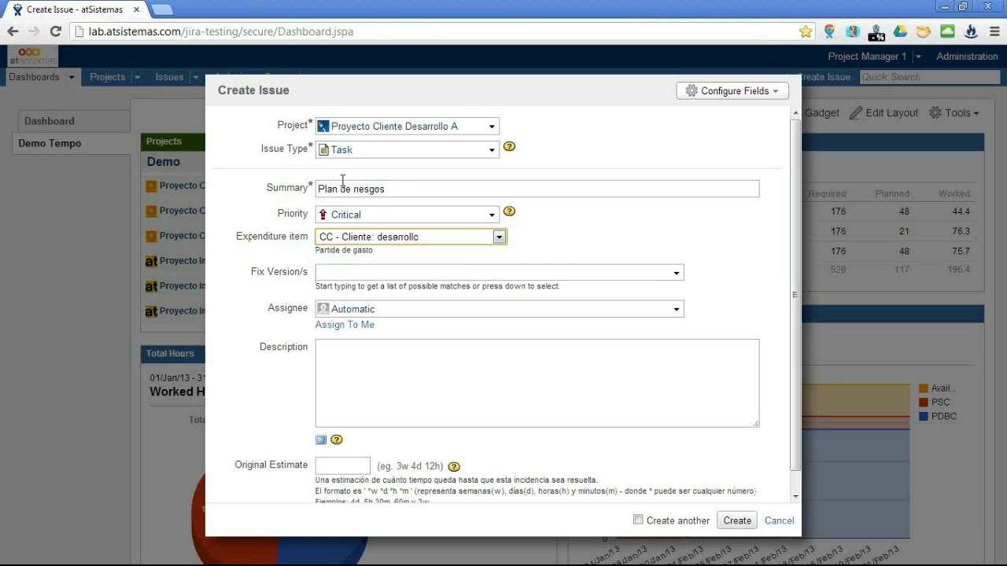
left_click(386, 272)
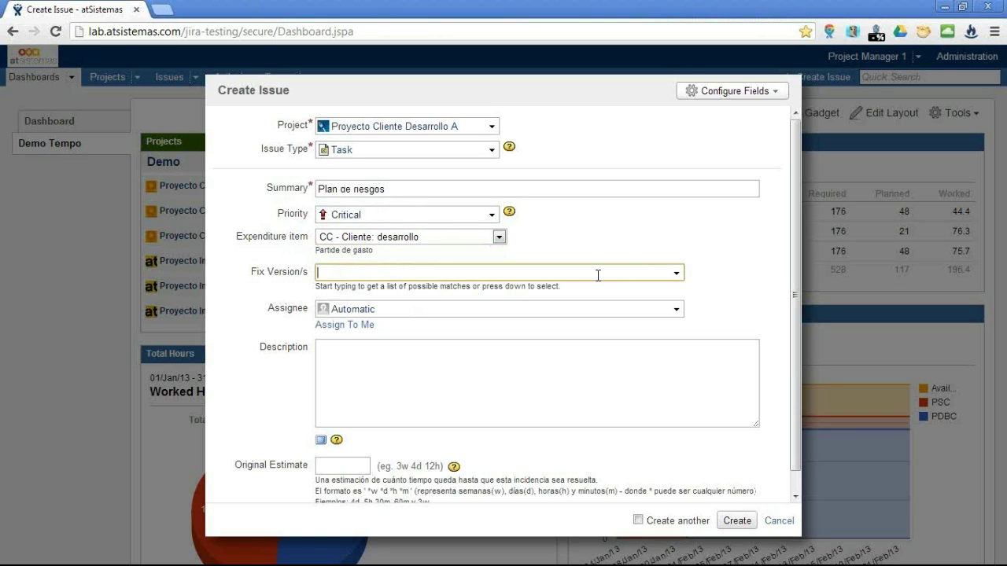
left_click(676, 273)
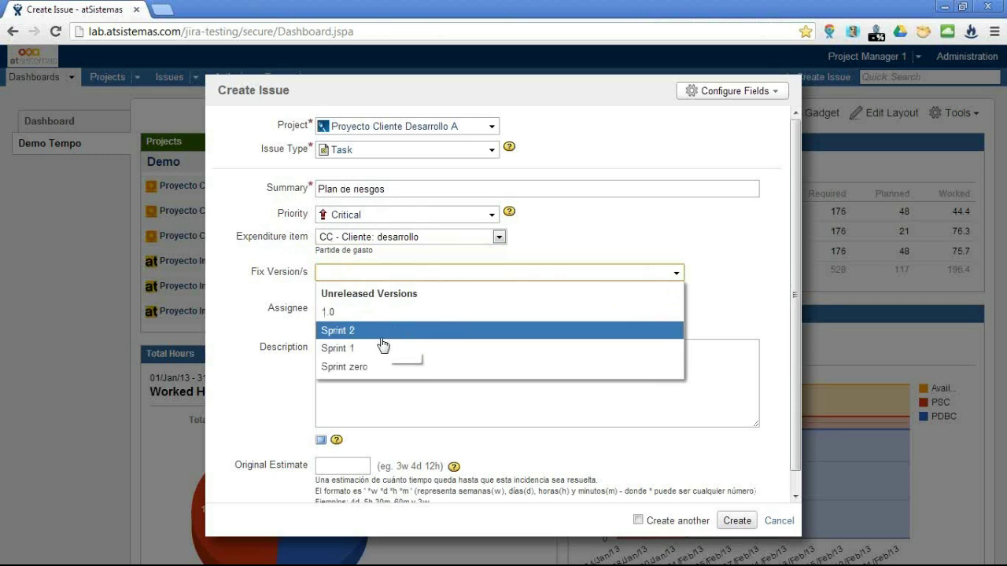
left_click(379, 368)
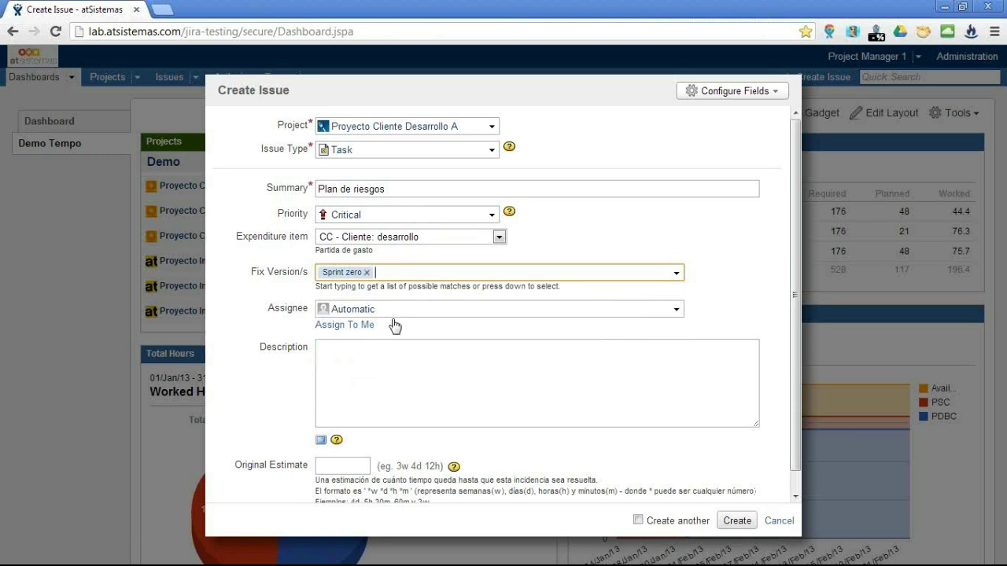
Set the original estimate to 12h, leave the description empty, and create the task.
left_click(351, 359)
scroll(414, 362, "down", 1)
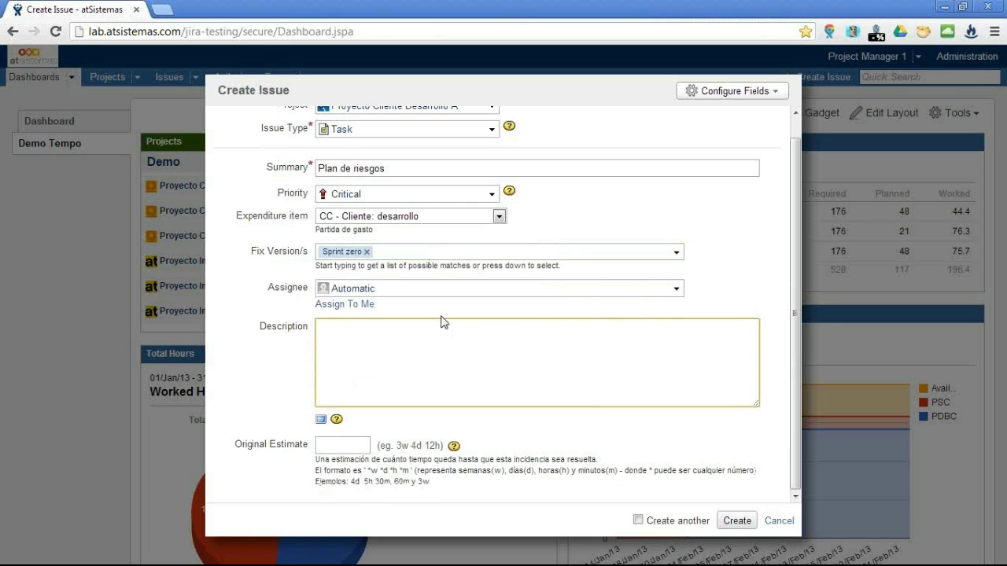
left_click(344, 439)
type("12h")
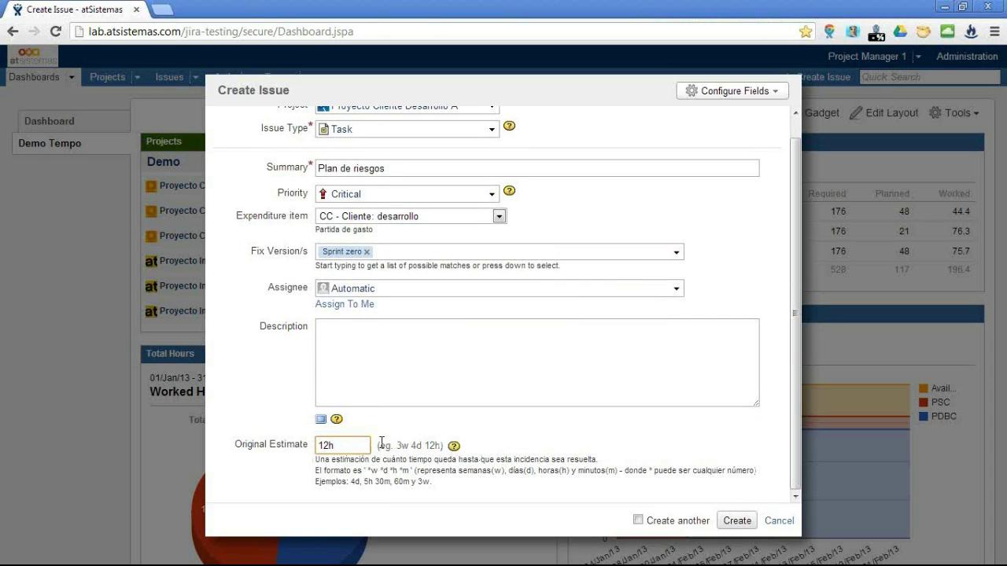
left_click(729, 521)
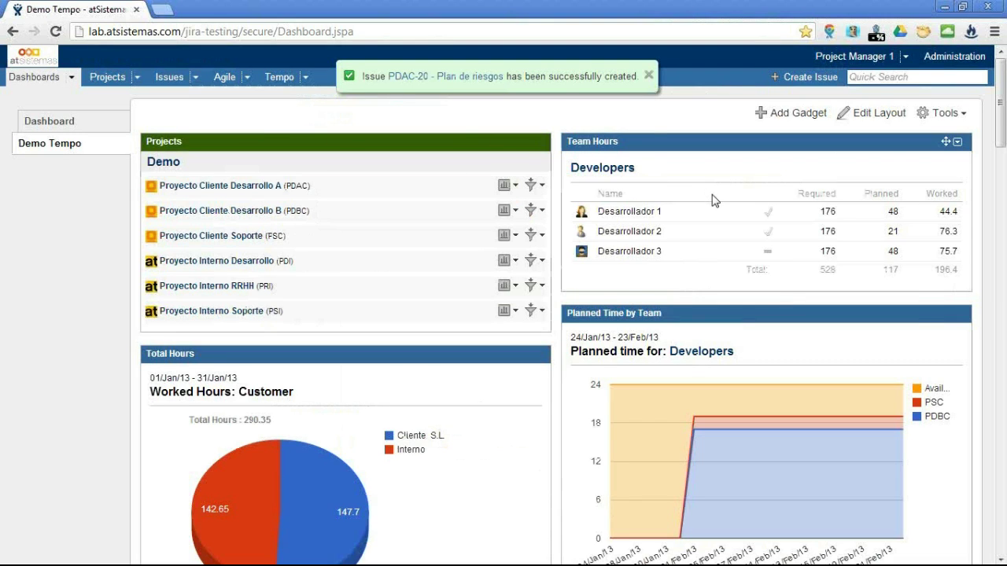
Refresh the Demo Tempo dashboard and open the Plan de riesgos task from the issues assigned to the current account.
scroll(712, 201, "down", 7)
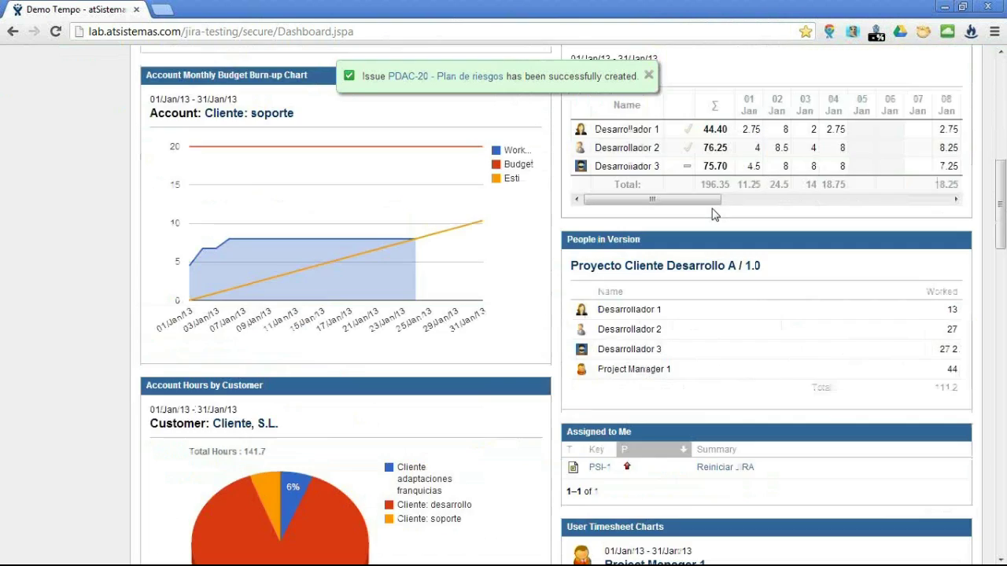
scroll(598, 260, "down", 2)
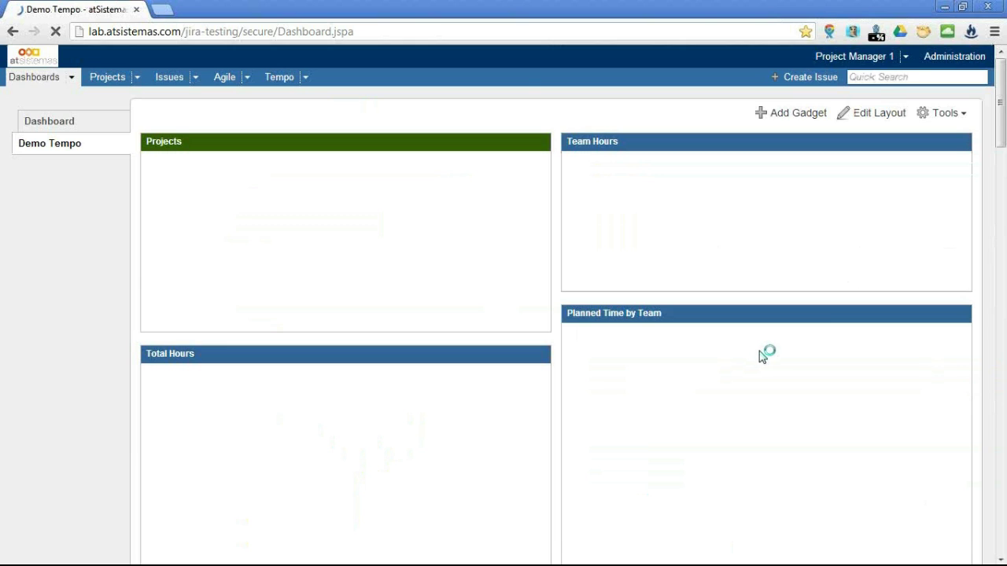
scroll(743, 354, "down", 1)
scroll(726, 364, "down", 1)
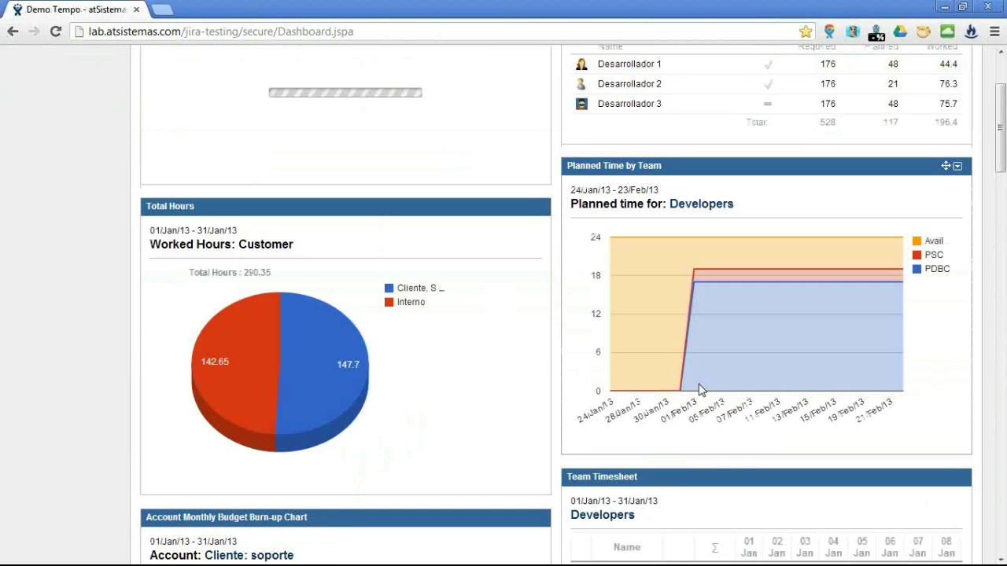
scroll(700, 390, "down", 1)
scroll(701, 390, "down", 5)
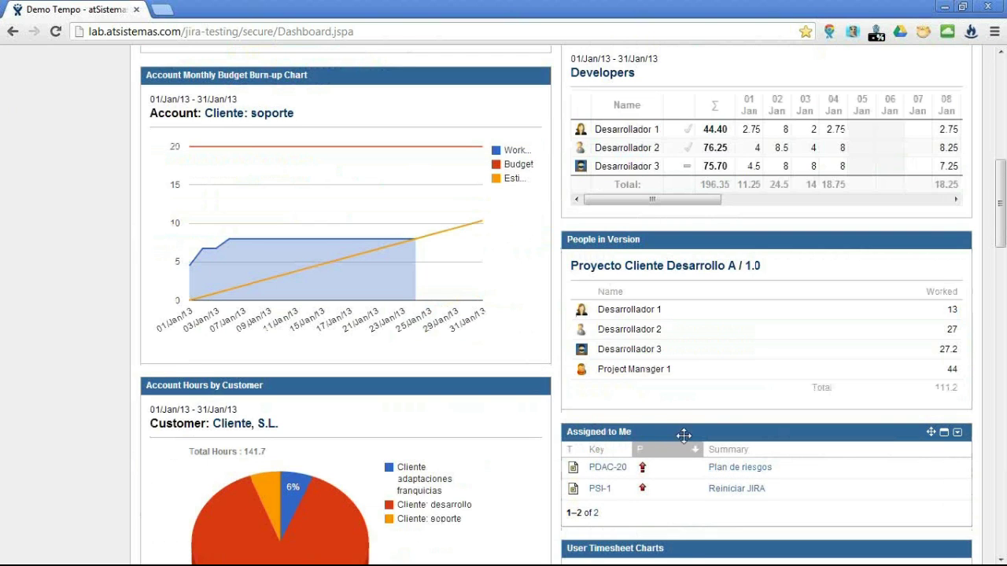
left_click(749, 470)
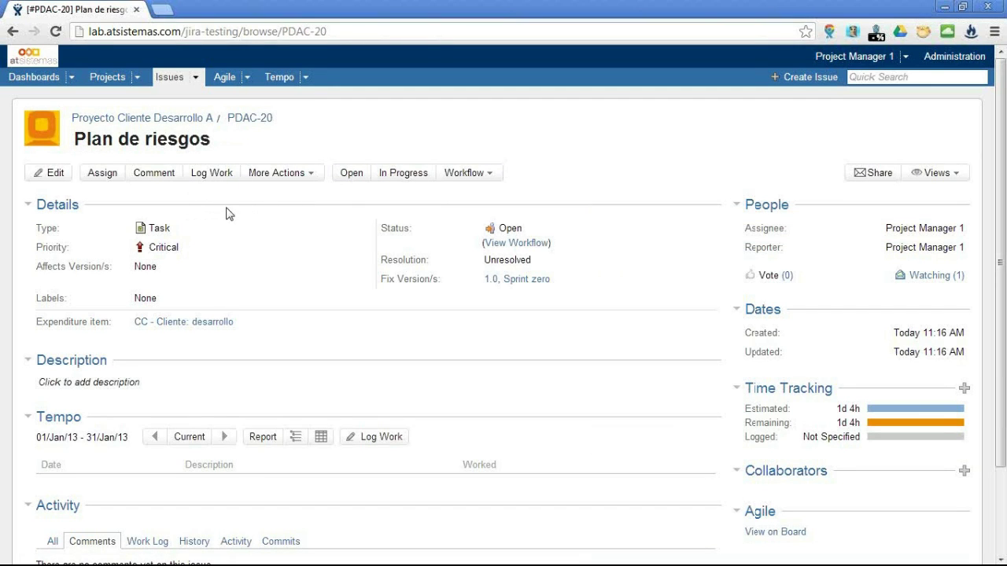
left_click(307, 175)
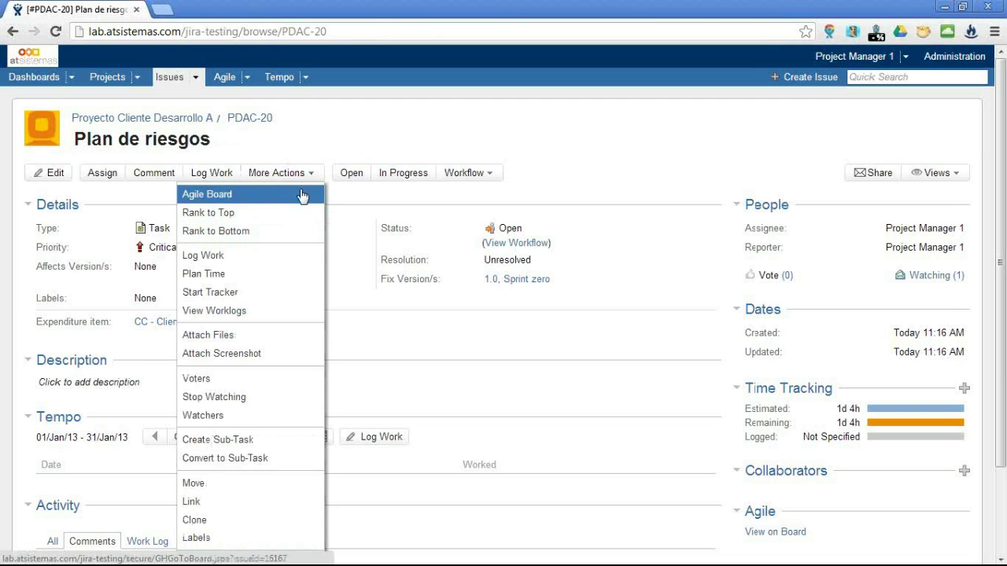
left_click(274, 150)
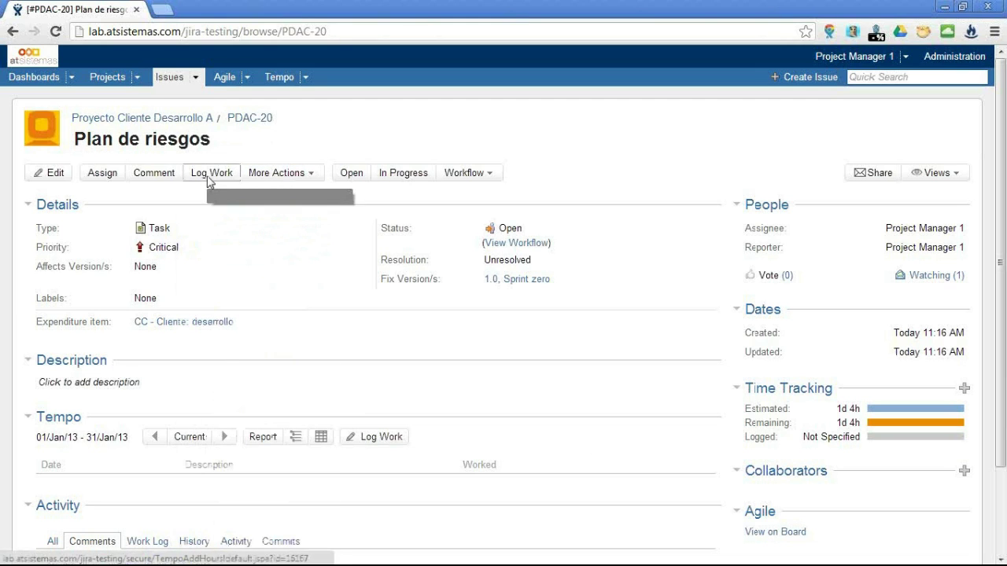
left_click(209, 175)
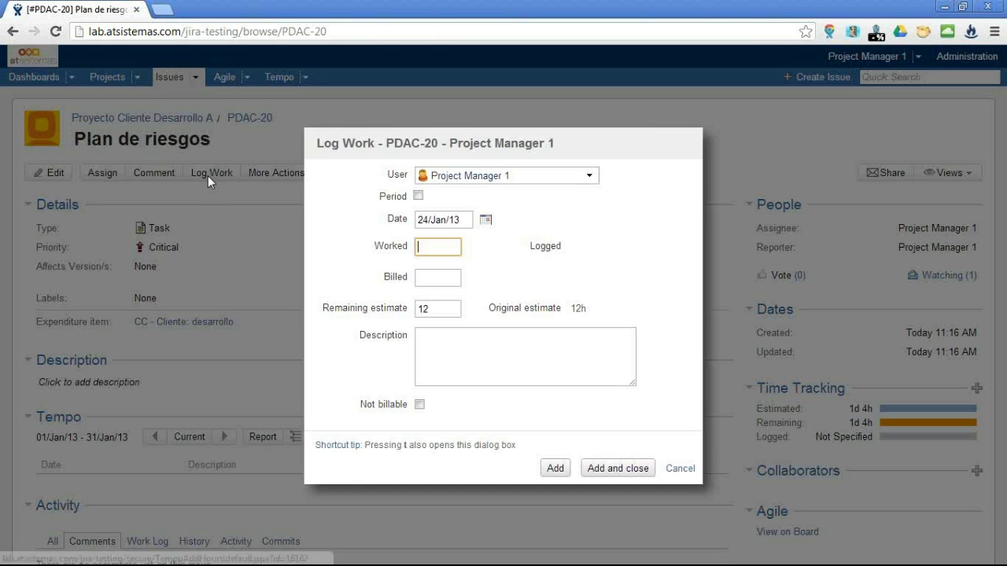
left_click(643, 469)
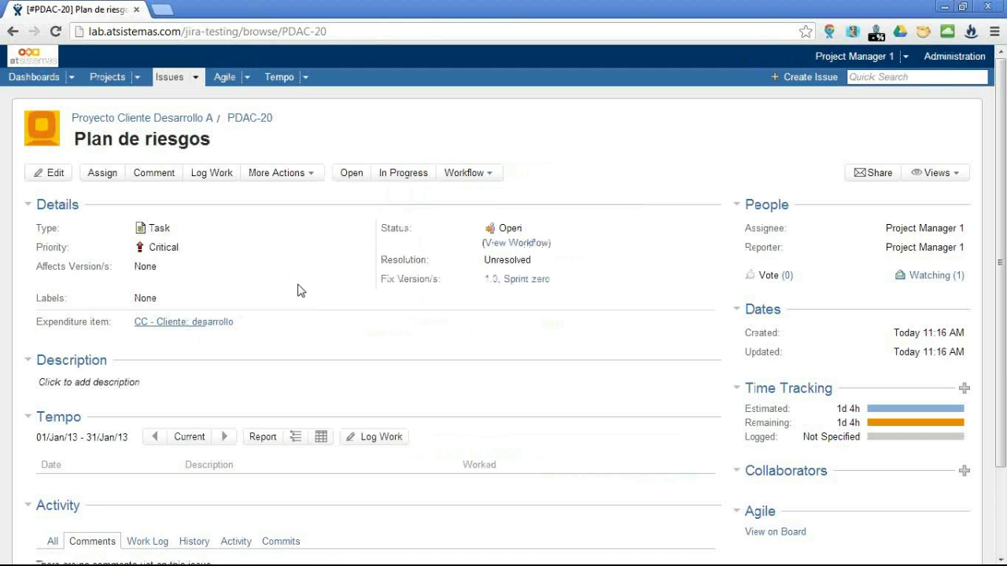
Start a work log on the Plan de riesgos task with 4h worked on 24/Jan/13 as a single-date entry.
scroll(298, 291, "down", 1)
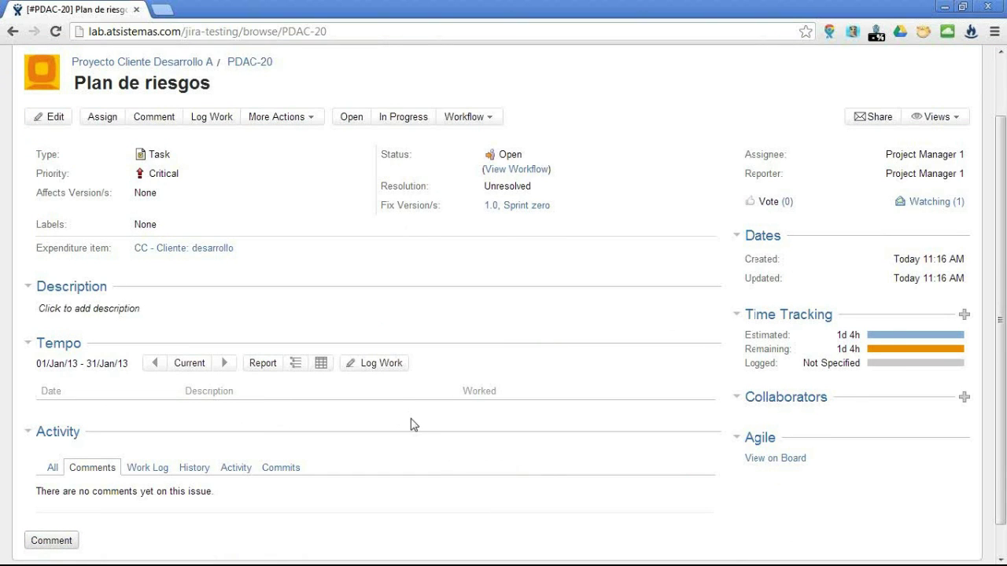
scroll(411, 422, "up", 1)
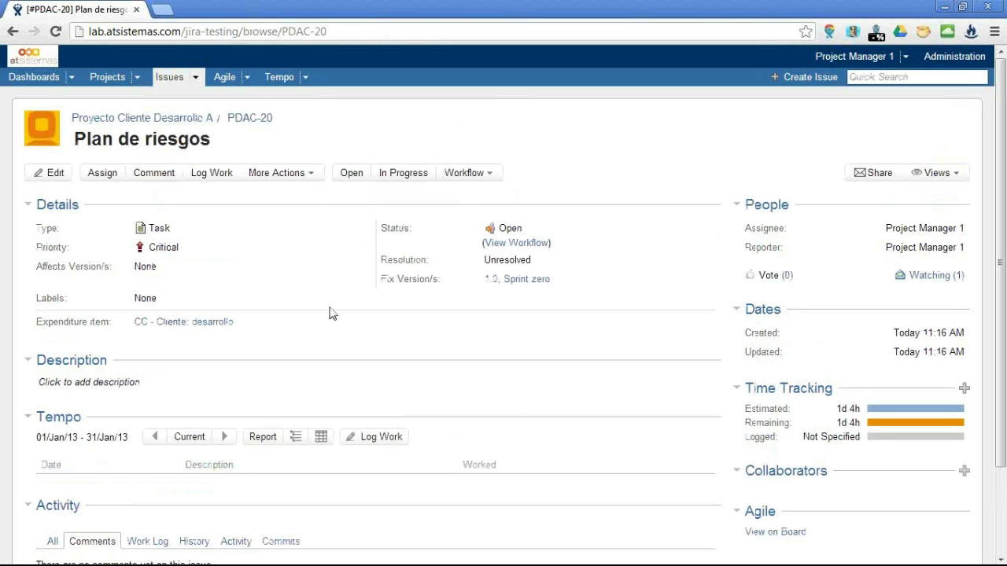
left_click(218, 173)
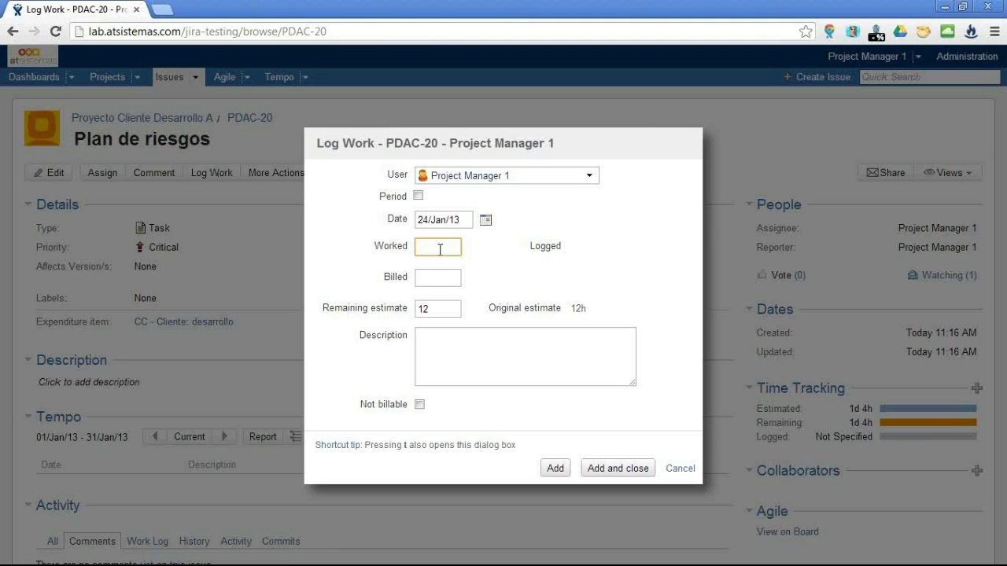
left_click(419, 196)
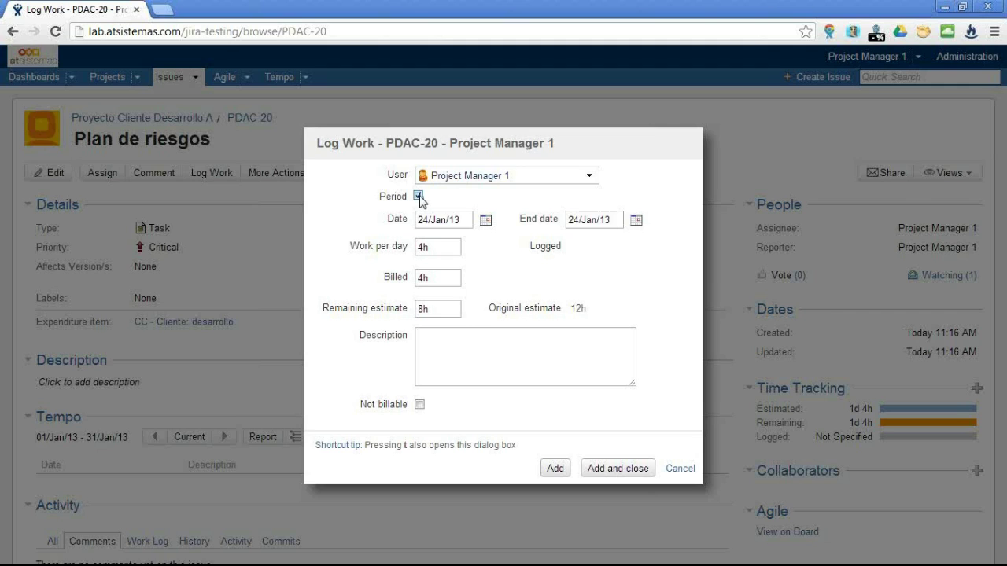
left_click(419, 195)
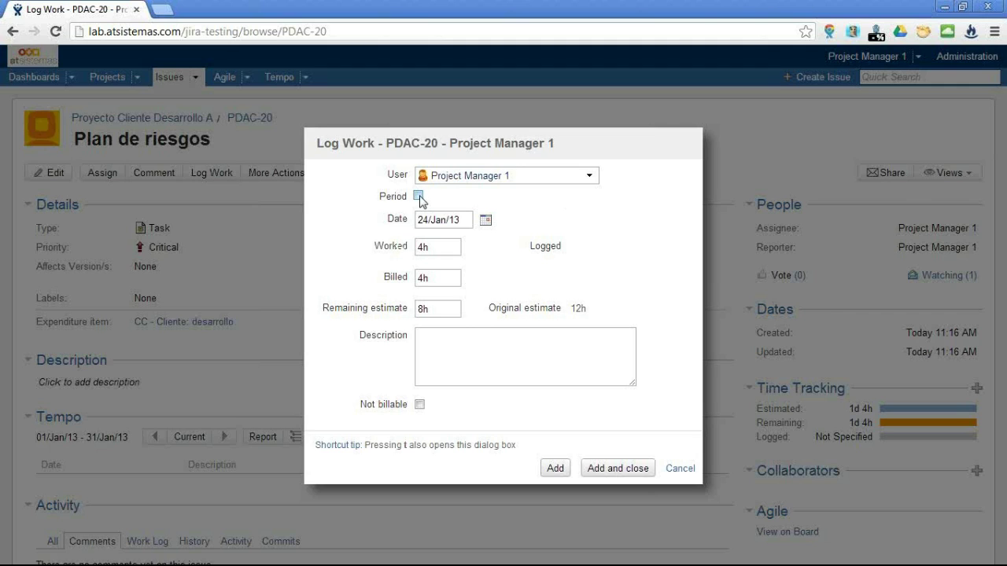
Try changing the work log's billed time to 2 and restore it to 4h.
double_click(424, 279)
type("2")
left_click(449, 313)
left_click_drag(427, 278, 420, 277)
left_click(425, 248)
left_click(434, 307)
left_click_drag(427, 278, 420, 278)
left_click(541, 300)
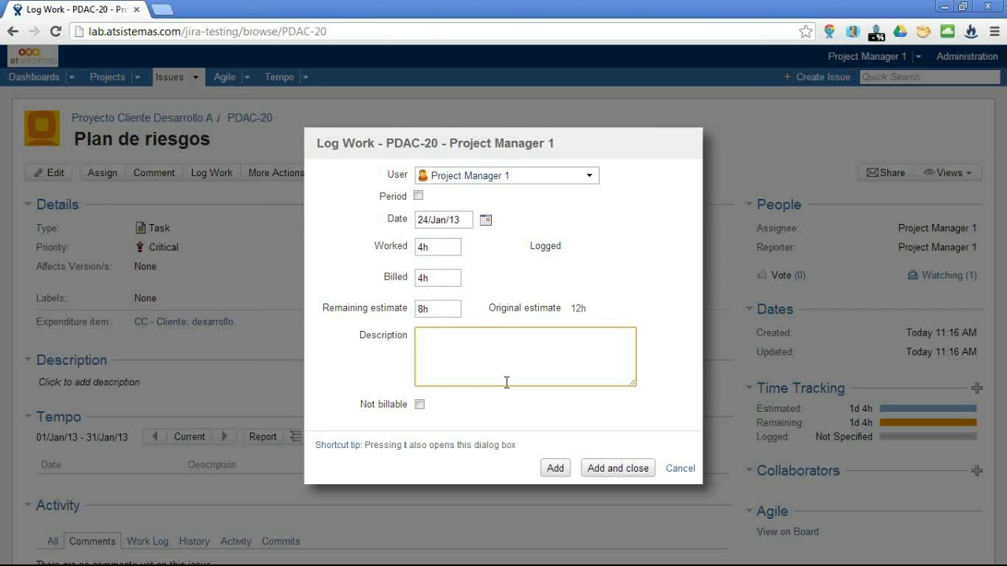
Describe the logged work as "Primera versión del plan", add the entry and close the form.
type("a versio")
key("BackSpace")
key("BackSpace")
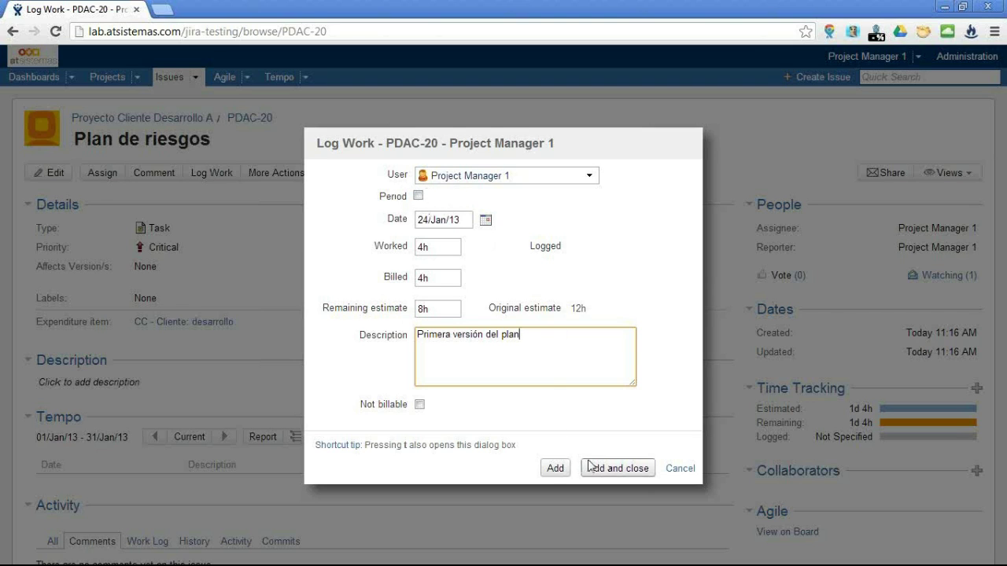
left_click(556, 468)
left_click(629, 472)
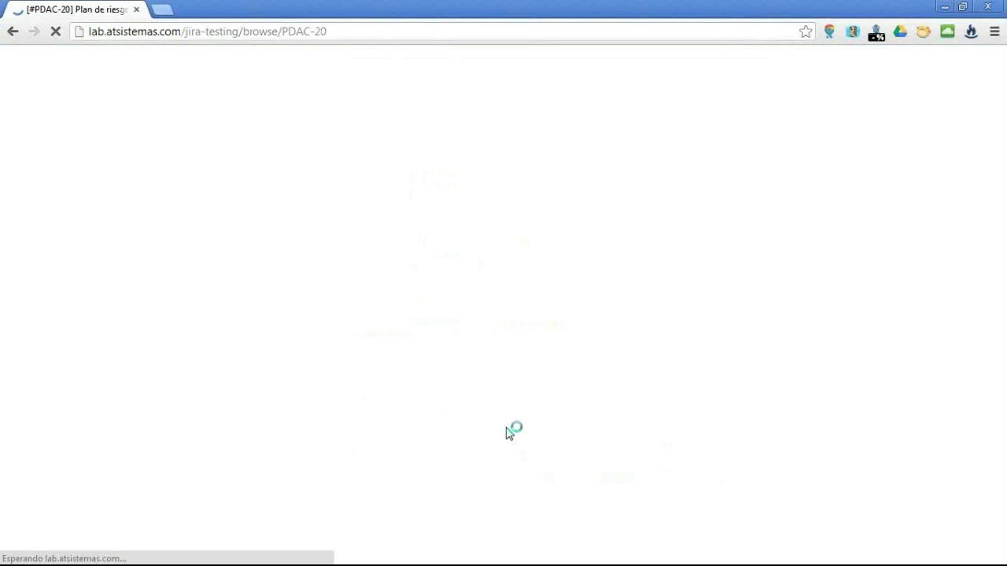
Examine the logged entry in the task's Tempo section, its time tracking figures and its Work Log activity.
scroll(527, 321, "down", 1)
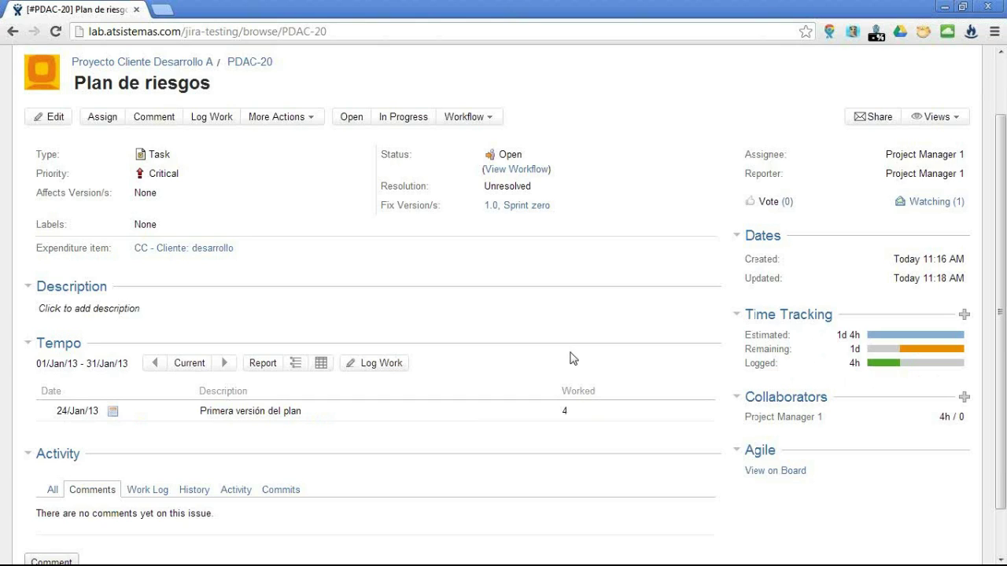
scroll(573, 359, "up", 2)
scroll(504, 375, "down", 1)
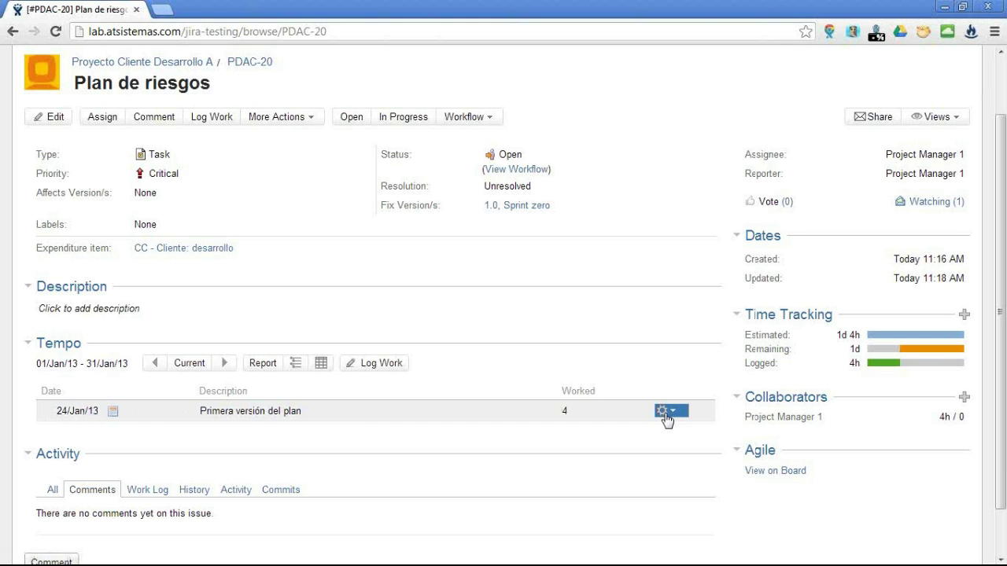
scroll(313, 422, "up", 2)
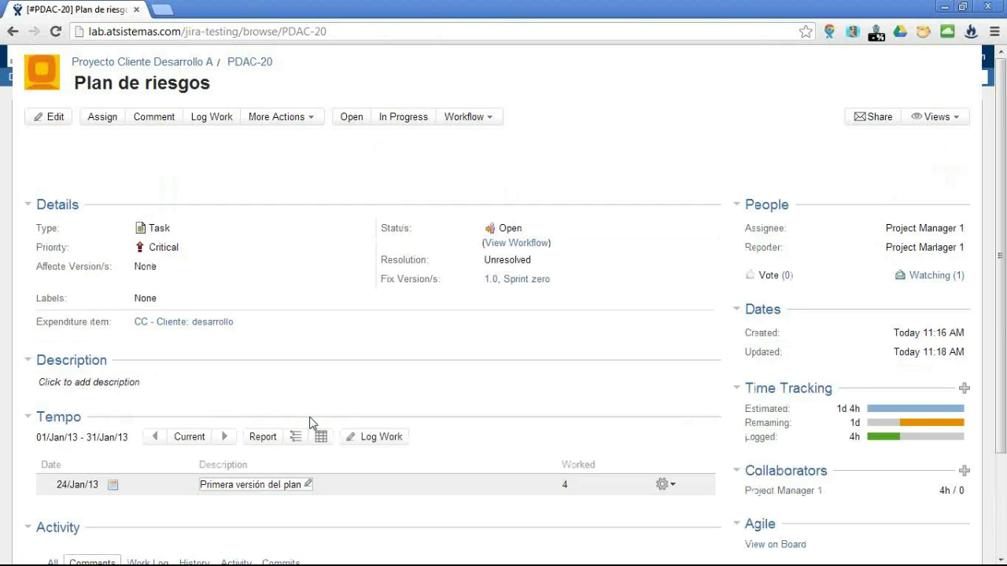
scroll(265, 433, "down", 4)
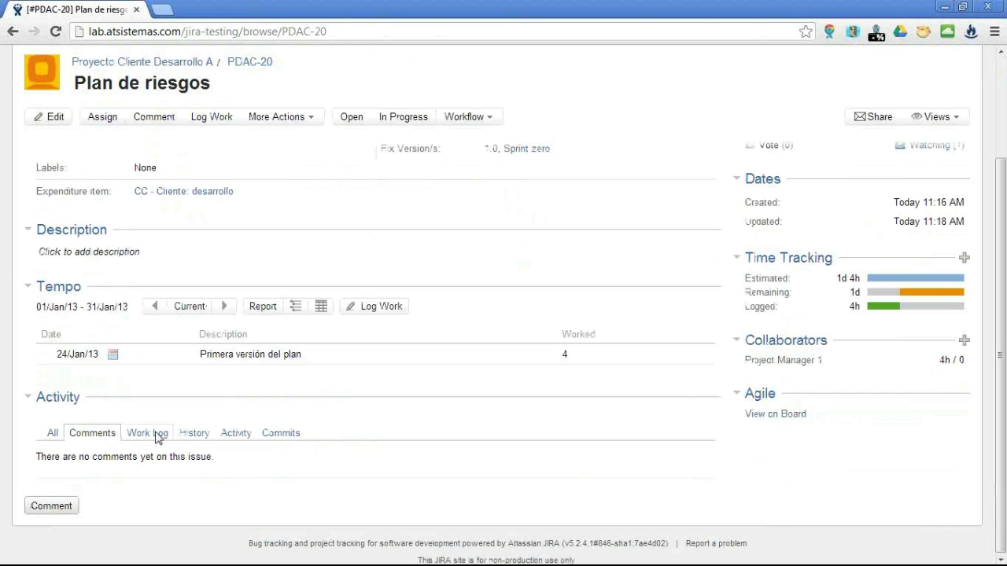
left_click(157, 434)
scroll(416, 446, "down", 1)
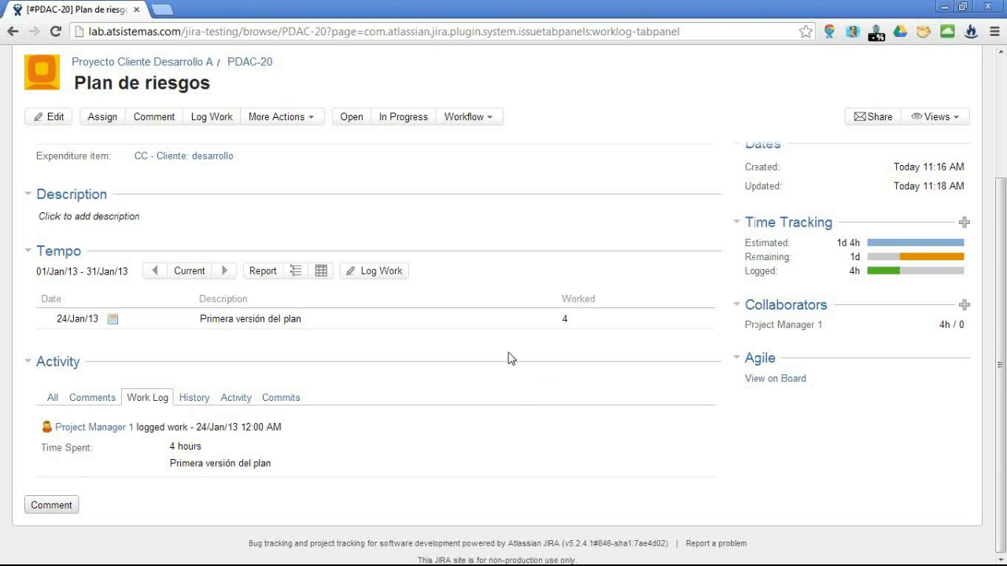
scroll(519, 358, "up", 2)
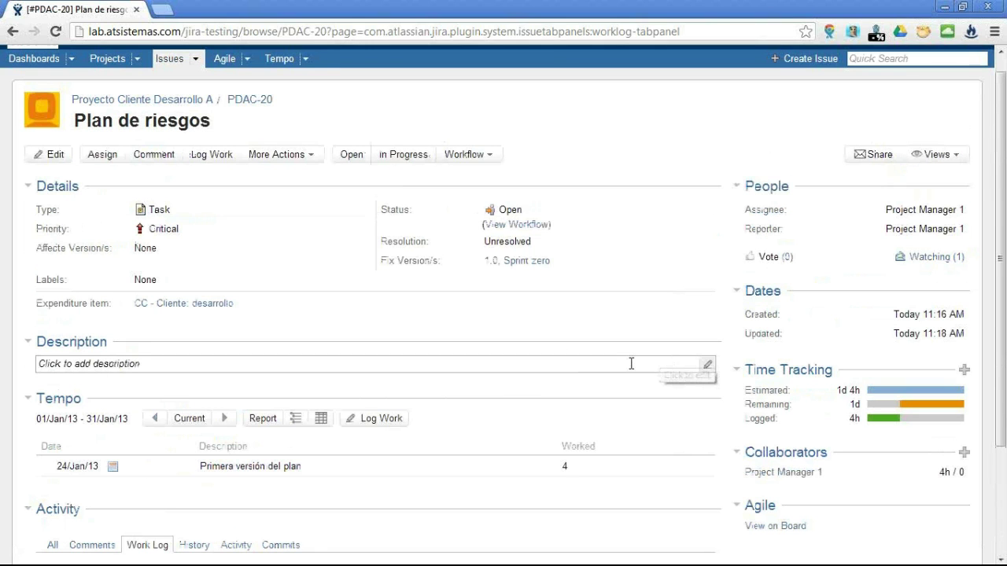
scroll(631, 363, "up", 1)
Open the Tempo timesheet and review its task rows and available view options.
left_click(278, 77)
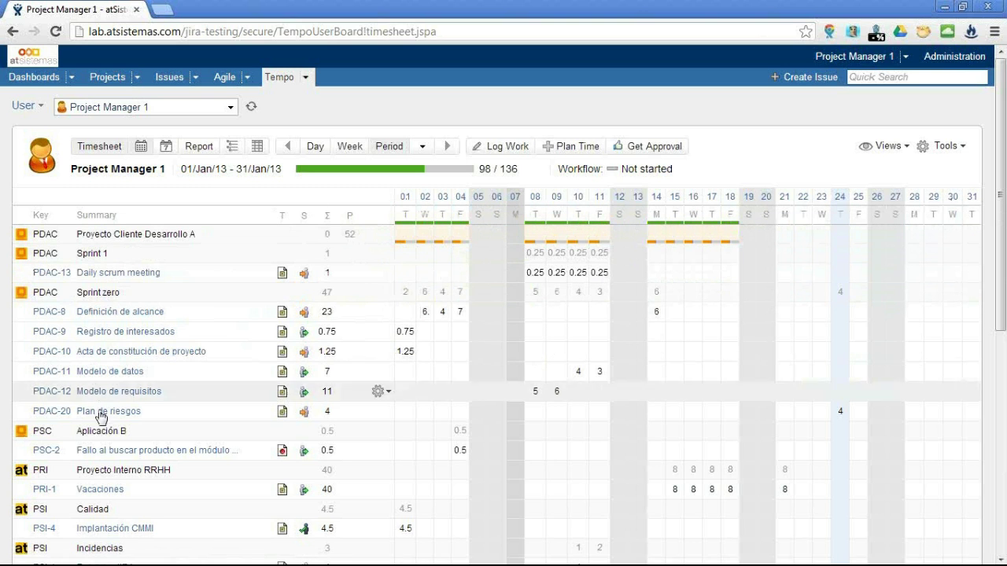
scroll(99, 442, "down", 1)
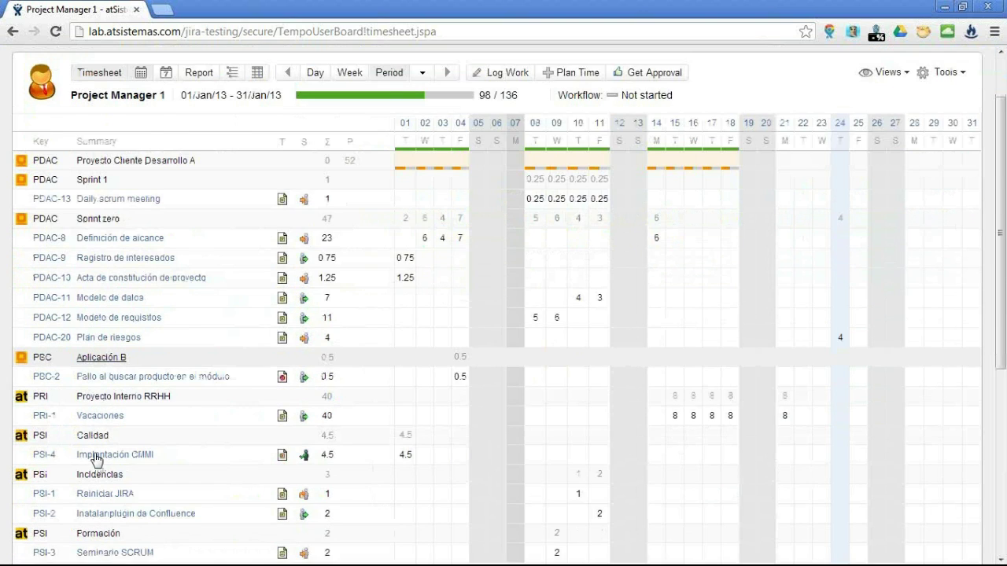
scroll(96, 460, "up", 1)
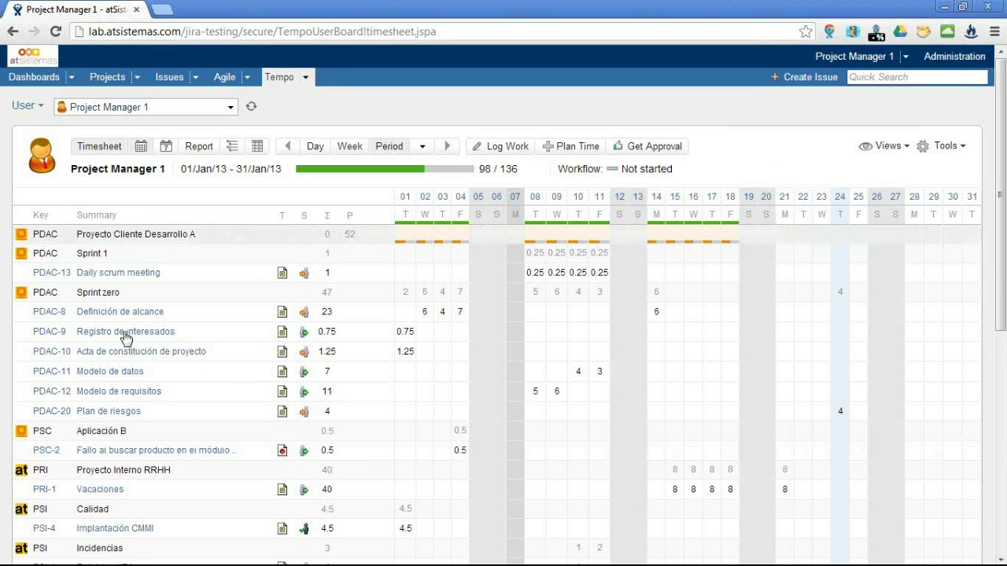
left_click(903, 150)
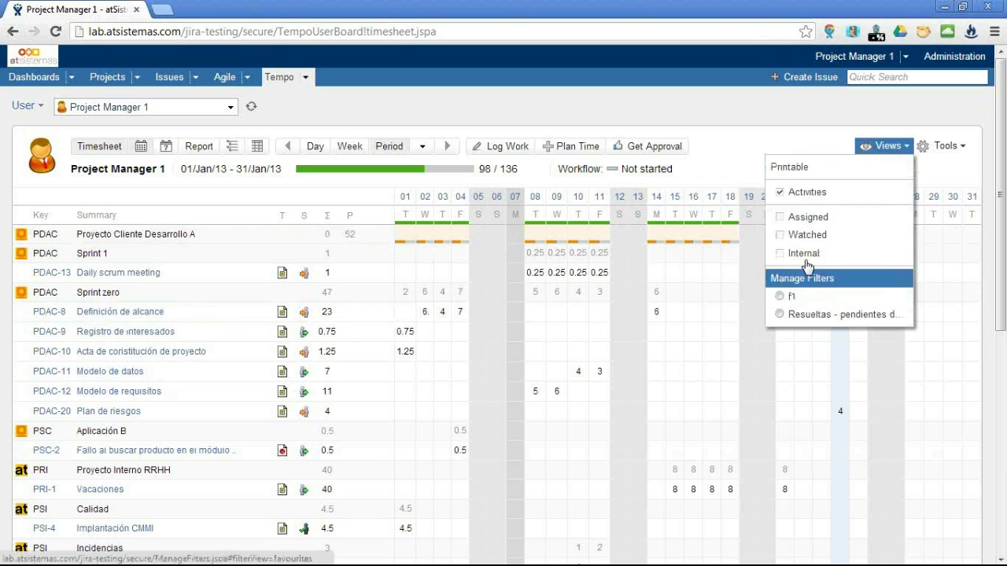
left_click(717, 137)
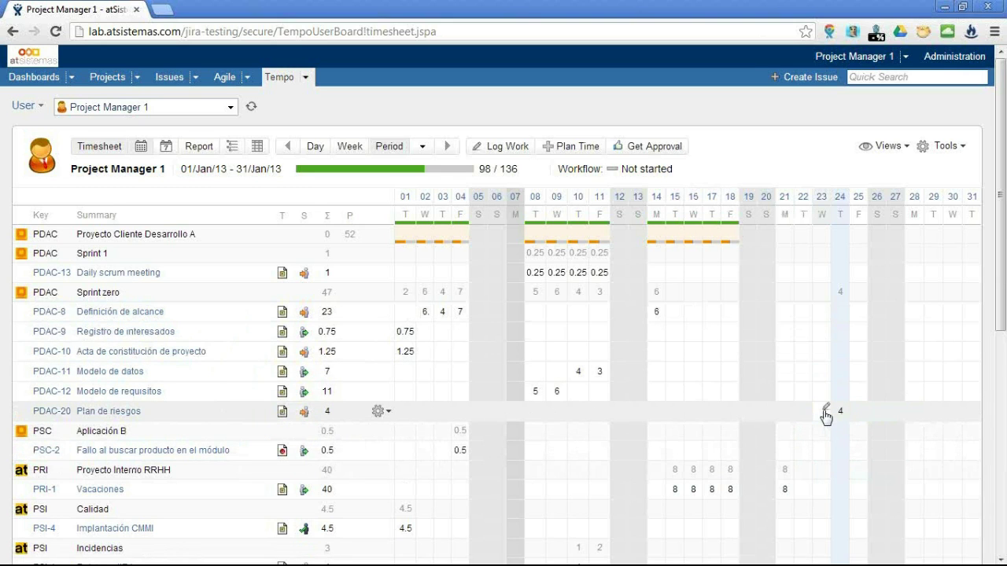
Log 2h worked and billed on Plan de riesgos for 23/Jan/13 with a short description, keeping the remaining estimate at 6h.
left_click(825, 412)
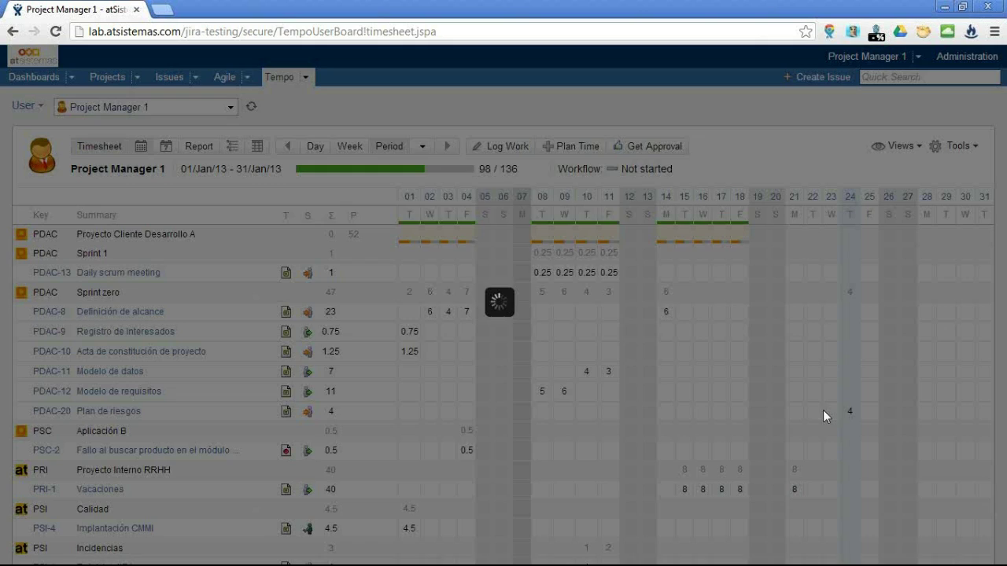
type("2h")
left_click(446, 308)
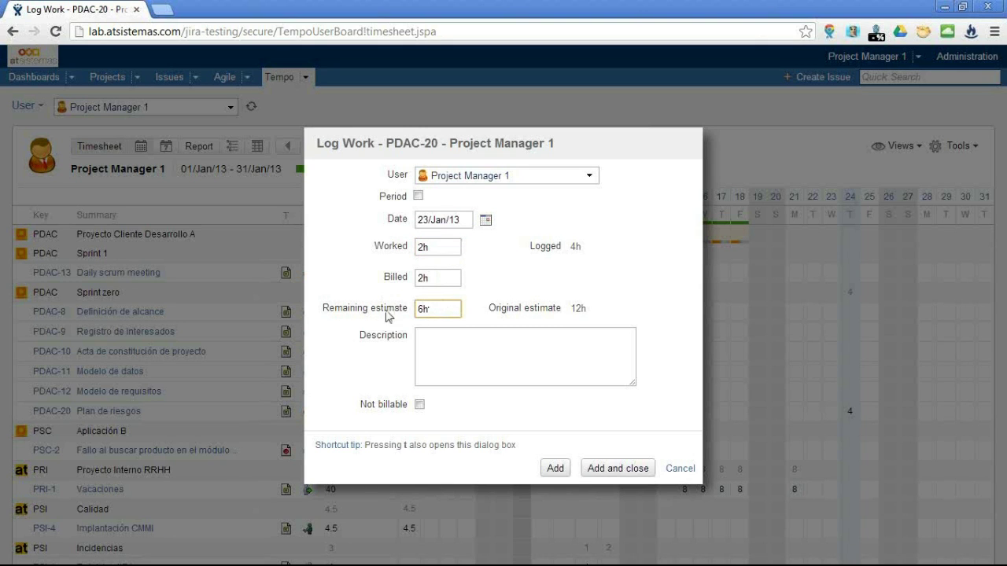
left_click_drag(449, 311, 417, 310)
left_click(425, 310)
left_click(468, 349)
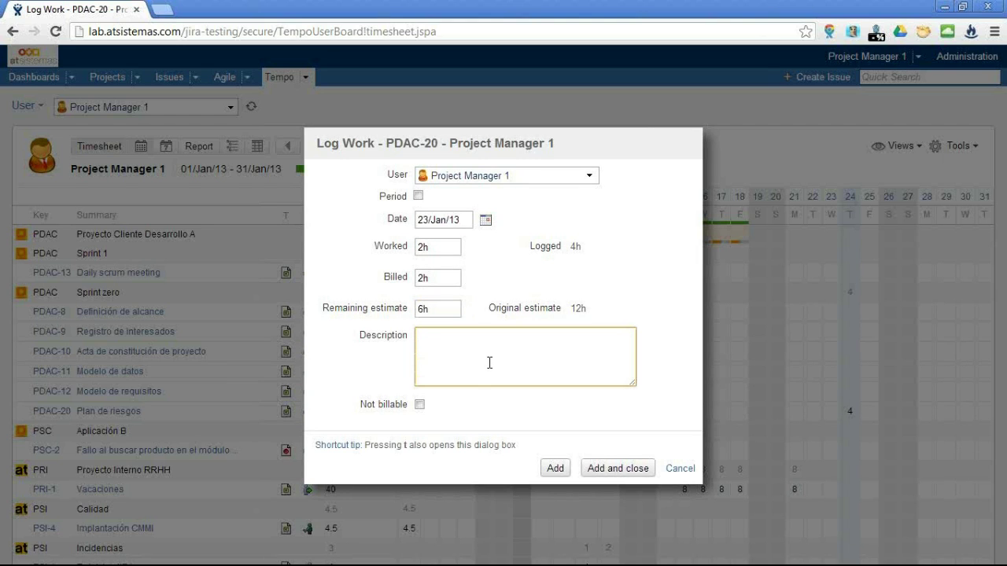
type("In")
left_click(599, 475)
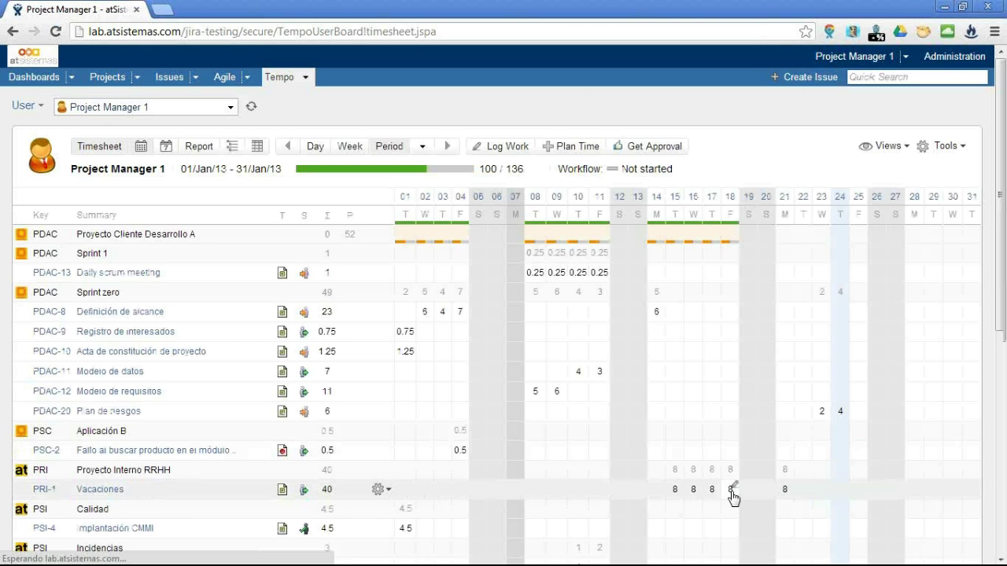
Inspect the Vacaciones worklog for 18/Jan/13 and the actions available for it, leaving the entry untouched.
left_click(731, 490)
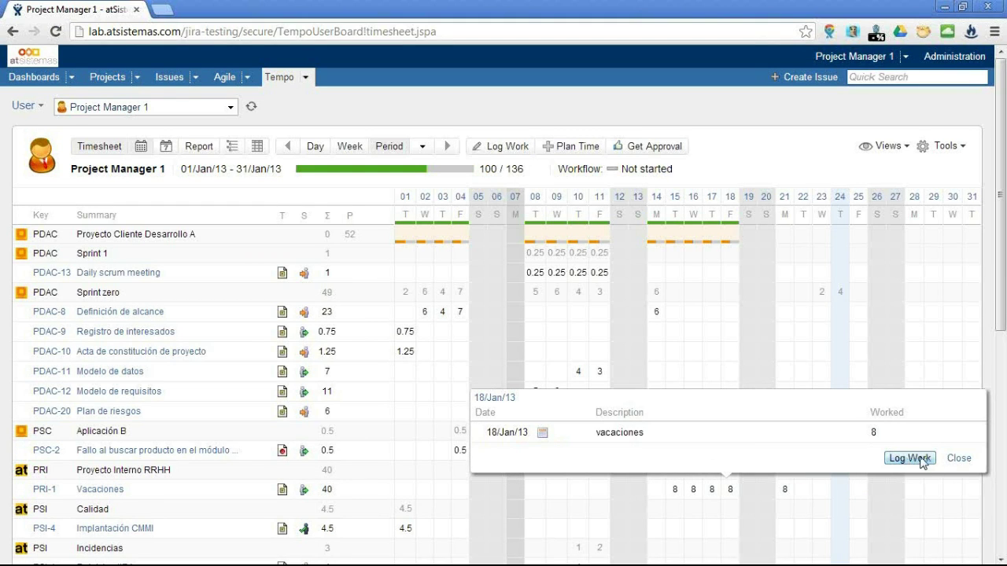
left_click(954, 432)
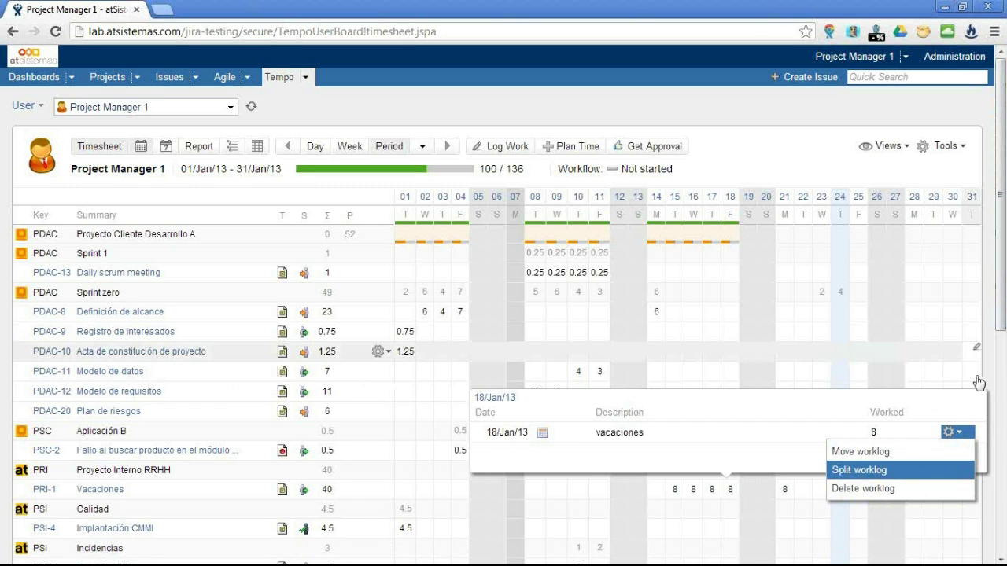
left_click(181, 496)
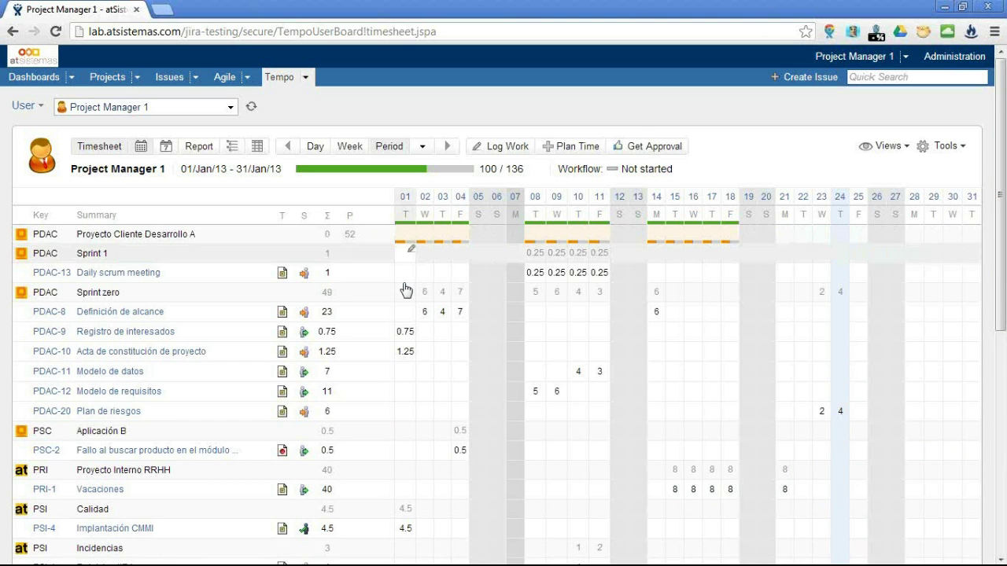
Review the whole timesheet and check the worklogs and planned time recorded for 01/Jan/13.
scroll(405, 291, "down", 1)
scroll(404, 324, "down", 3)
scroll(407, 343, "up", 3)
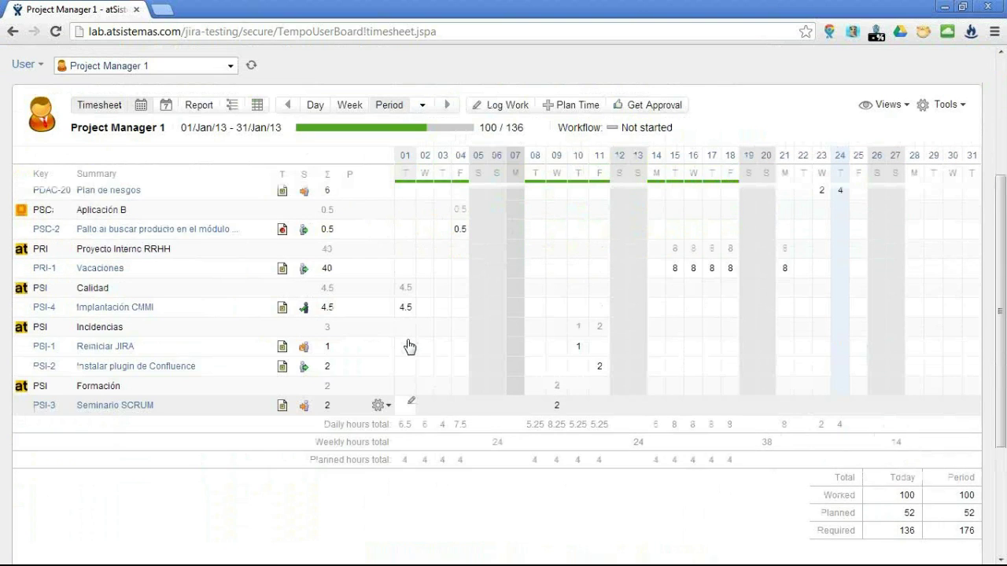
scroll(409, 347, "up", 1)
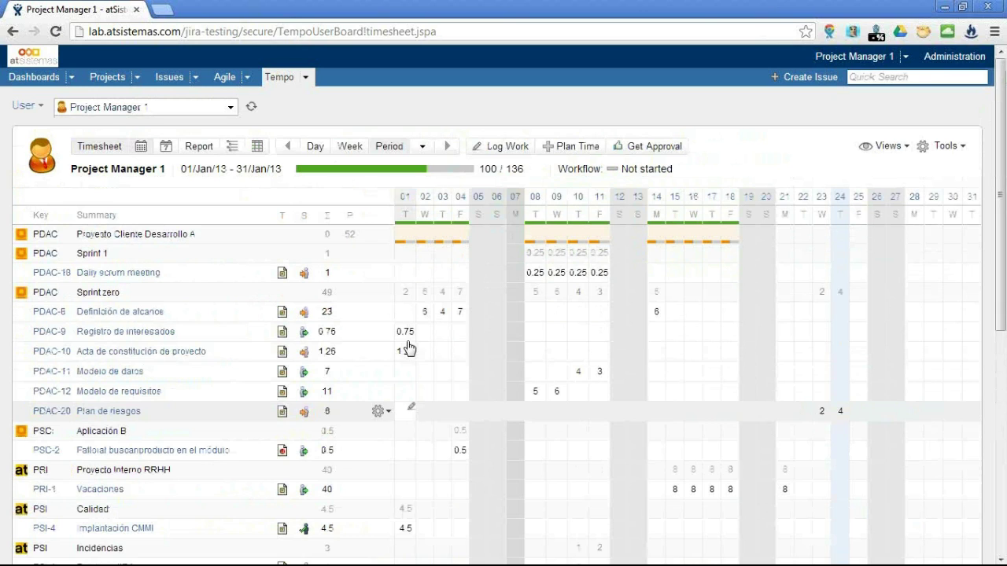
left_click(406, 198)
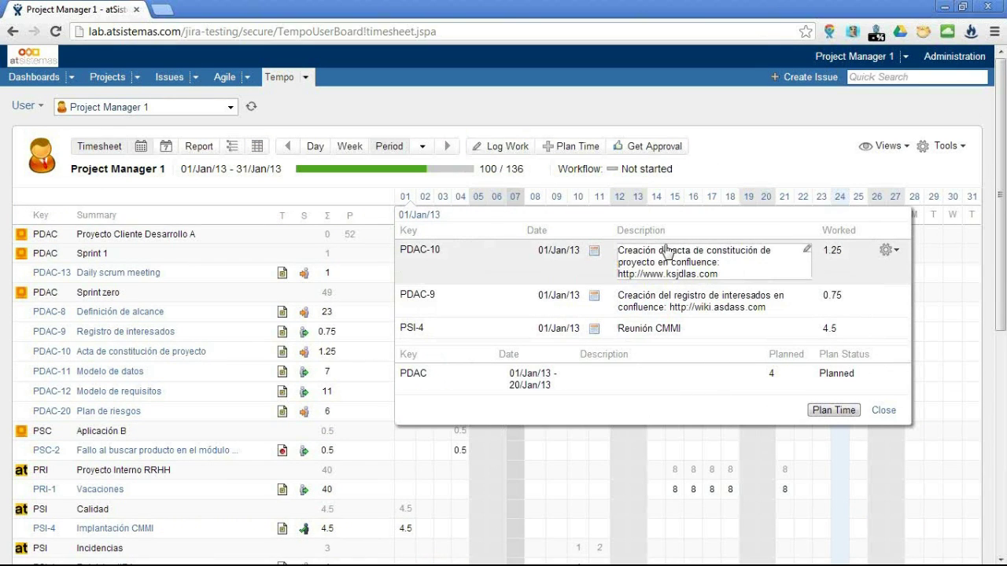
left_click(429, 251)
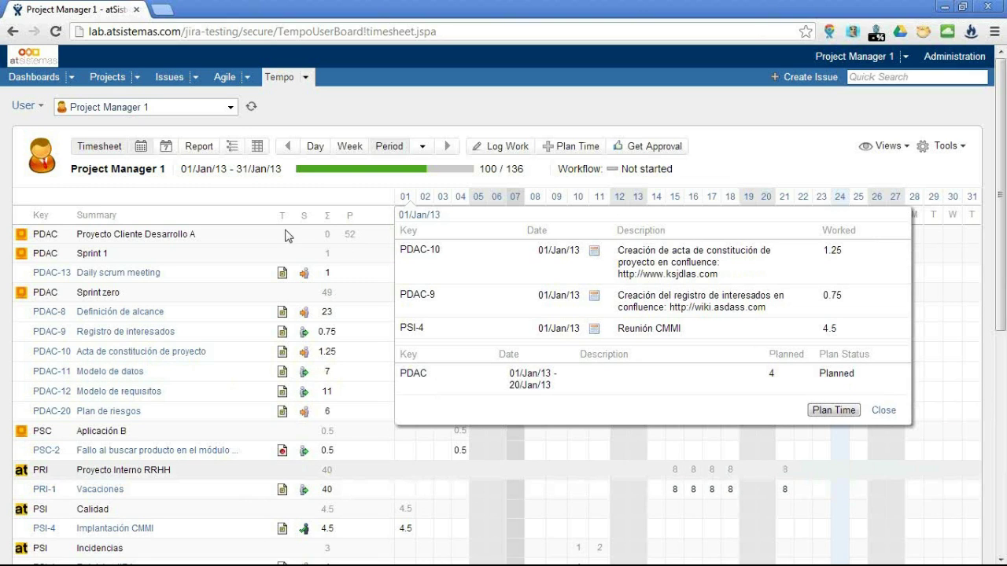
left_click(263, 207)
Examine the worked, planned and required hour totals for today and the period at the end of the timesheet.
left_click_drag(1002, 296, 877, 450)
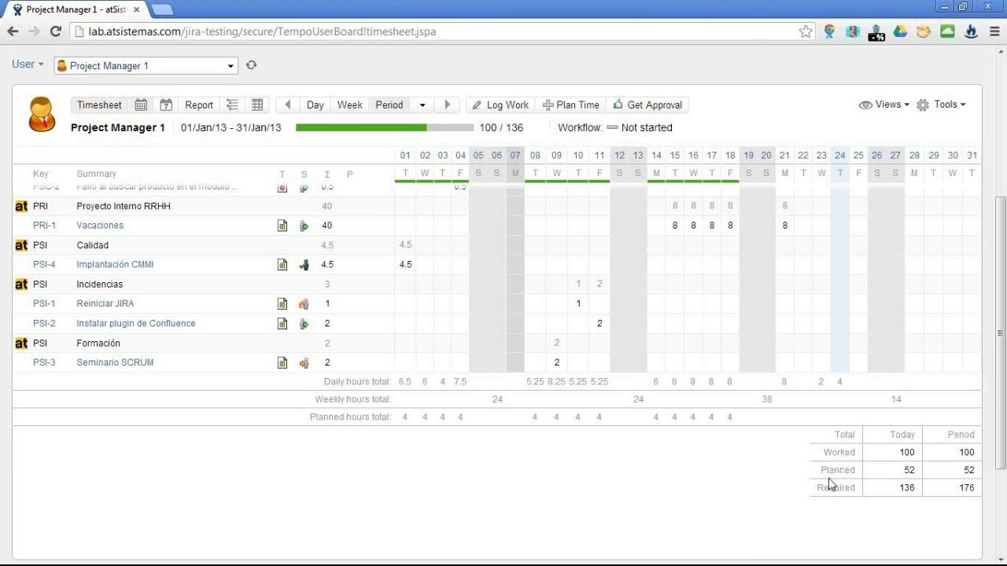
left_click_drag(896, 435, 901, 496)
left_click(920, 493)
left_click(909, 453)
double_click(973, 488)
scroll(621, 478, "up", 2)
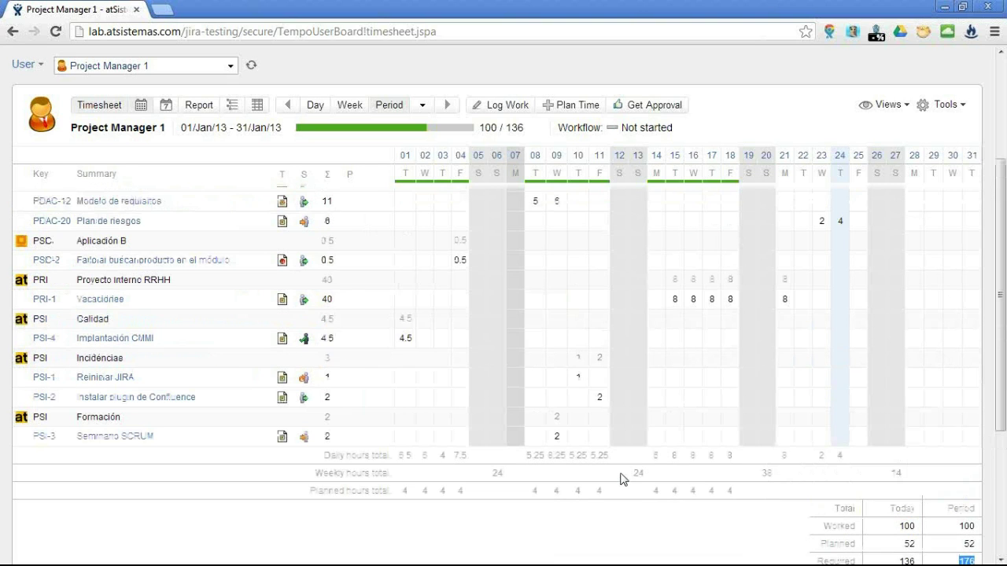
scroll(621, 479, "up", 6)
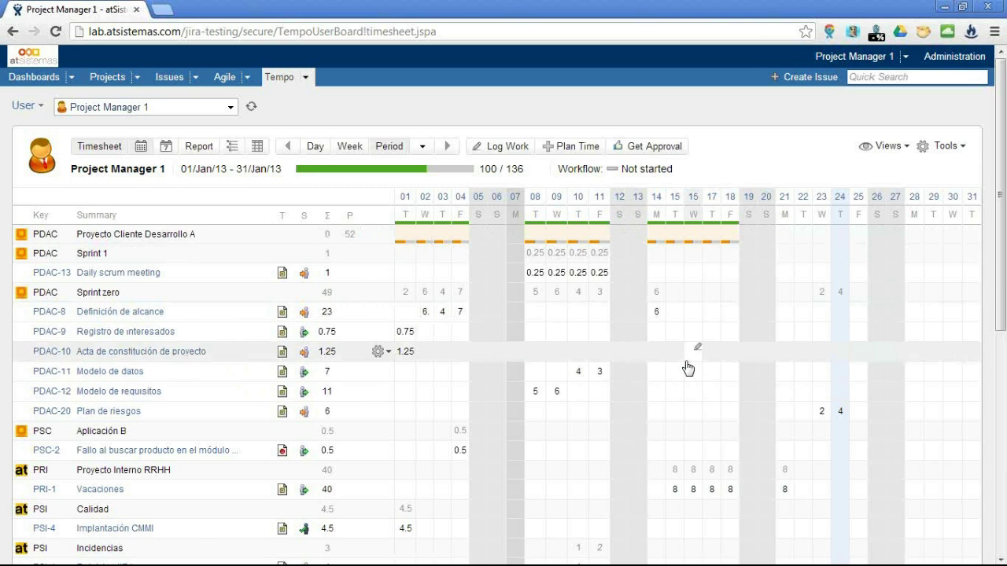
Start an approval request for the January timesheet and choose Manager 1 as the reviewer.
left_click(659, 149)
left_click(488, 220)
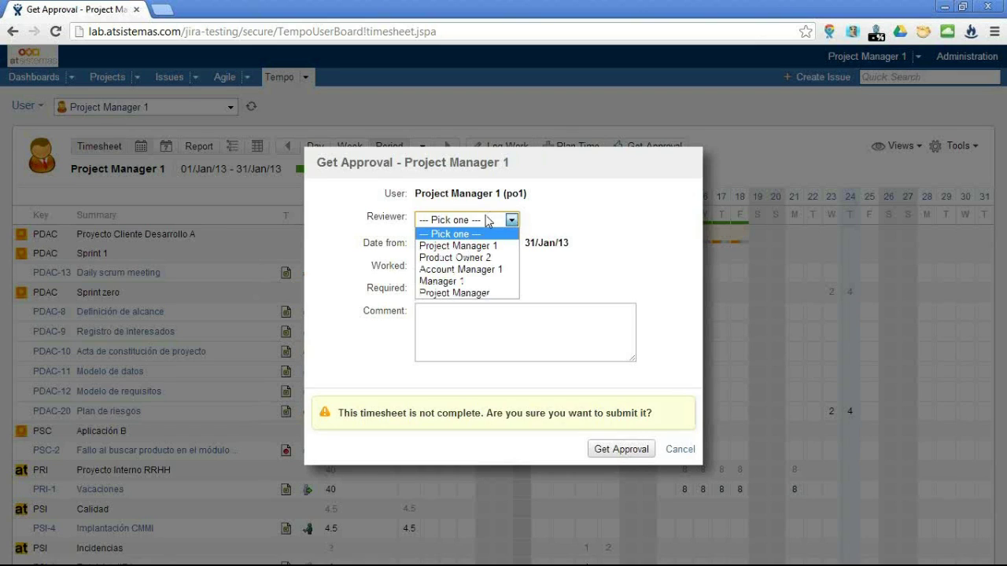
left_click(482, 281)
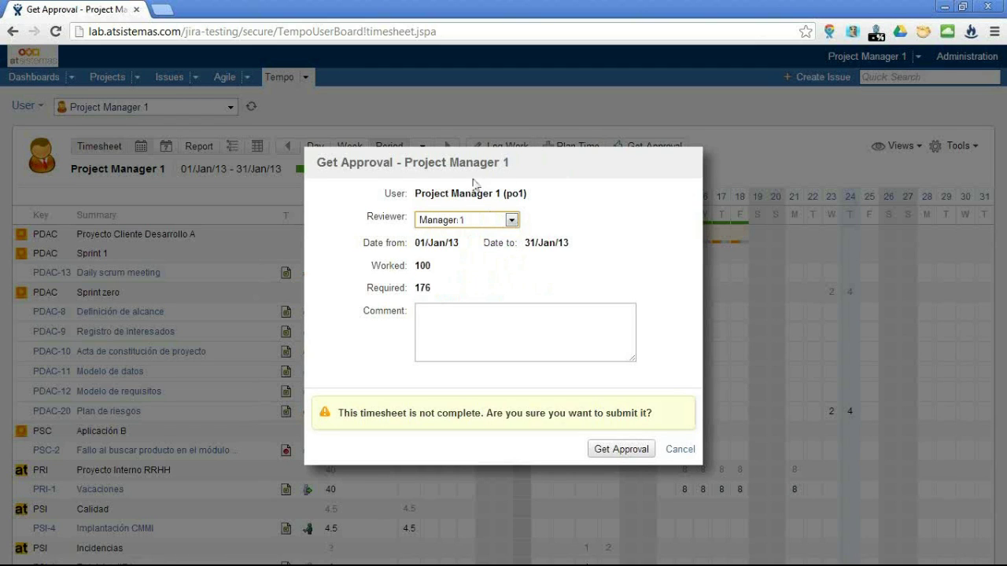
Submit the January timesheet approval request to the chosen reviewer.
left_click(608, 450)
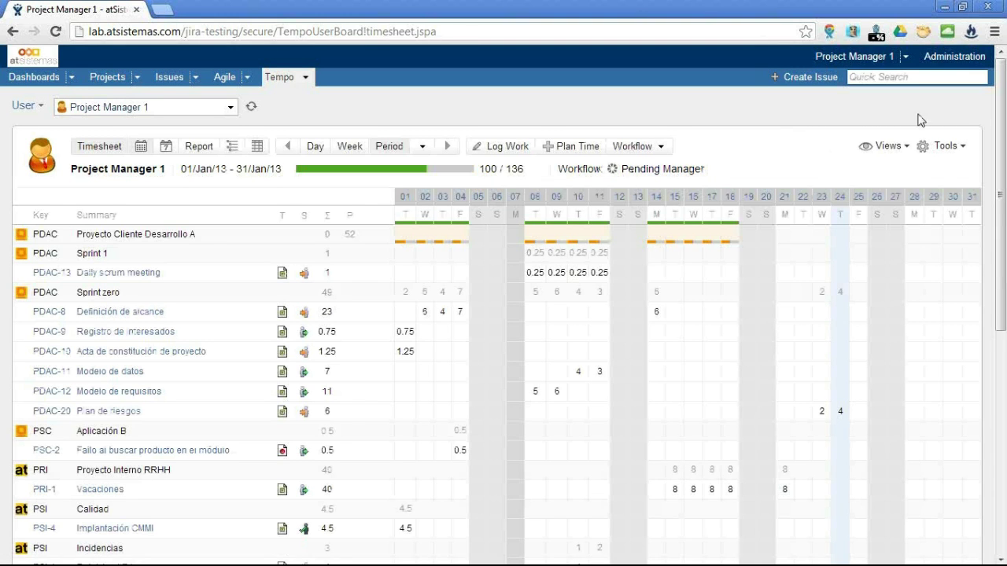
Inspect the Tempo user preferences and the available supervisor choices, closing them without saving.
left_click(956, 147)
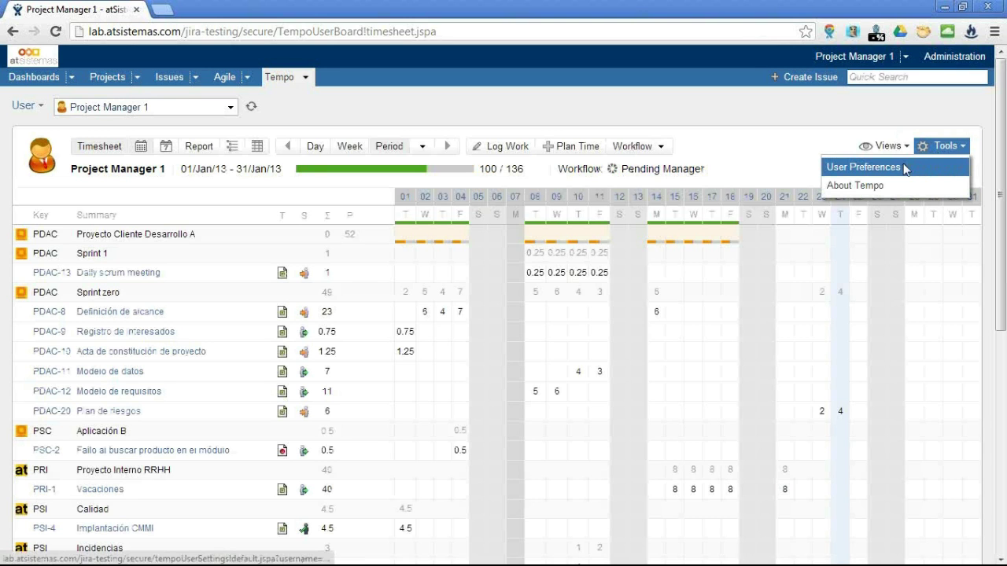
left_click(904, 169)
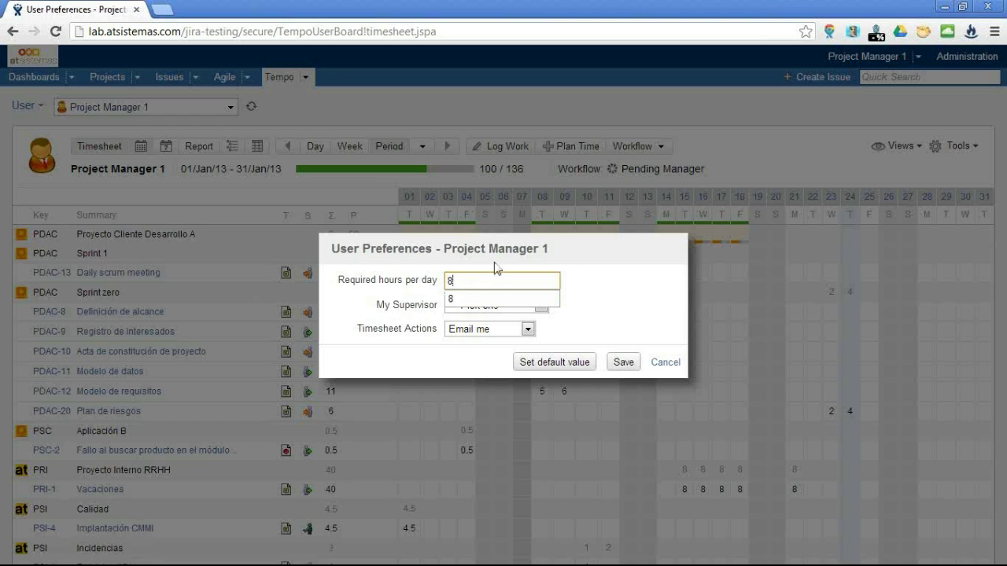
left_click(494, 311)
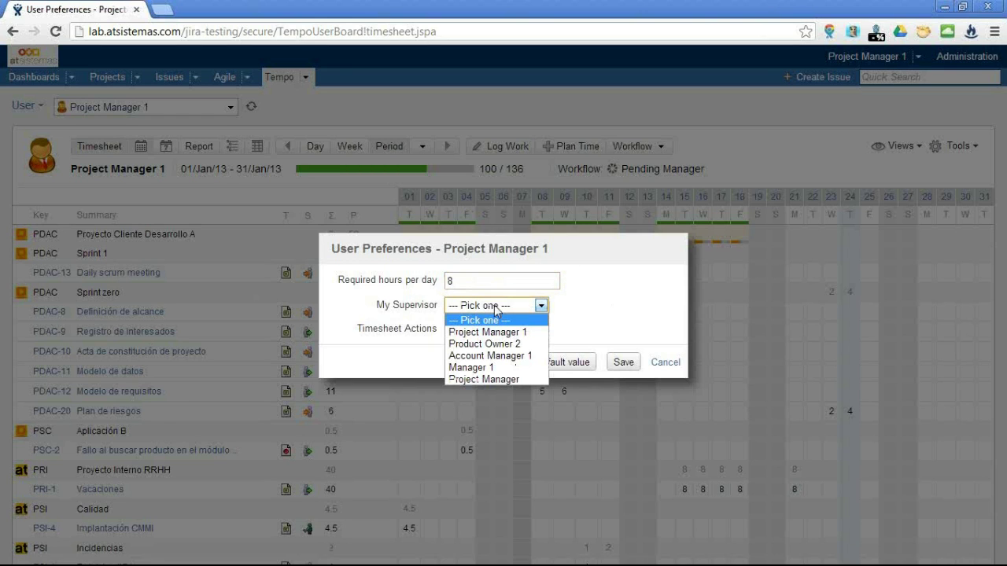
left_click(591, 302)
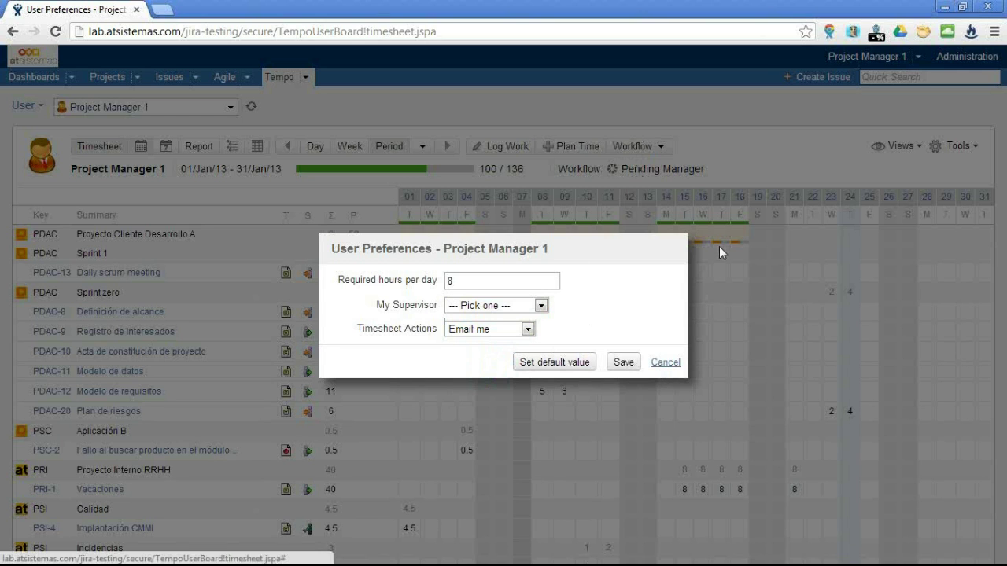
key("Escape")
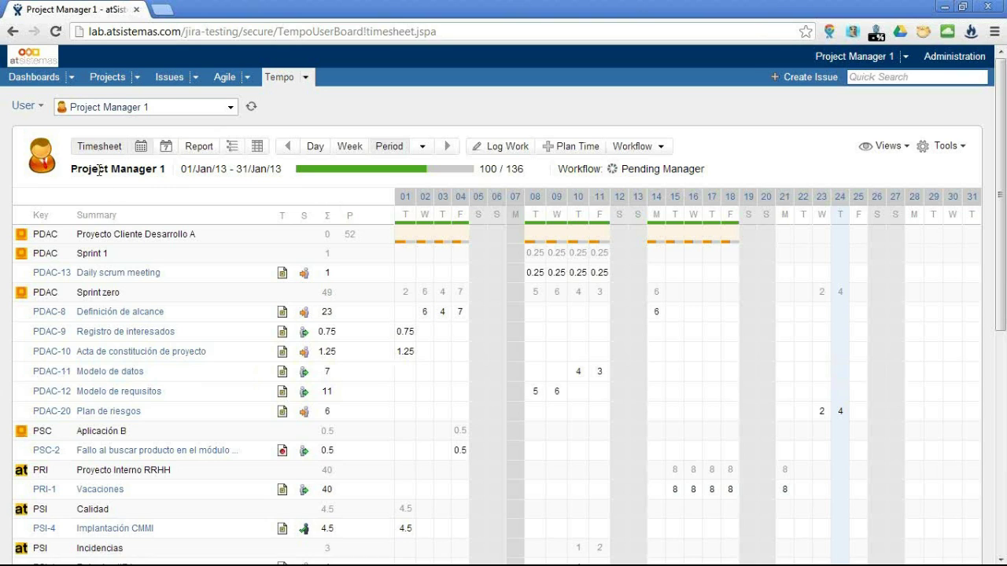
Display Desarrollador 1's January timesheet and check its workflow status.
left_click(167, 106)
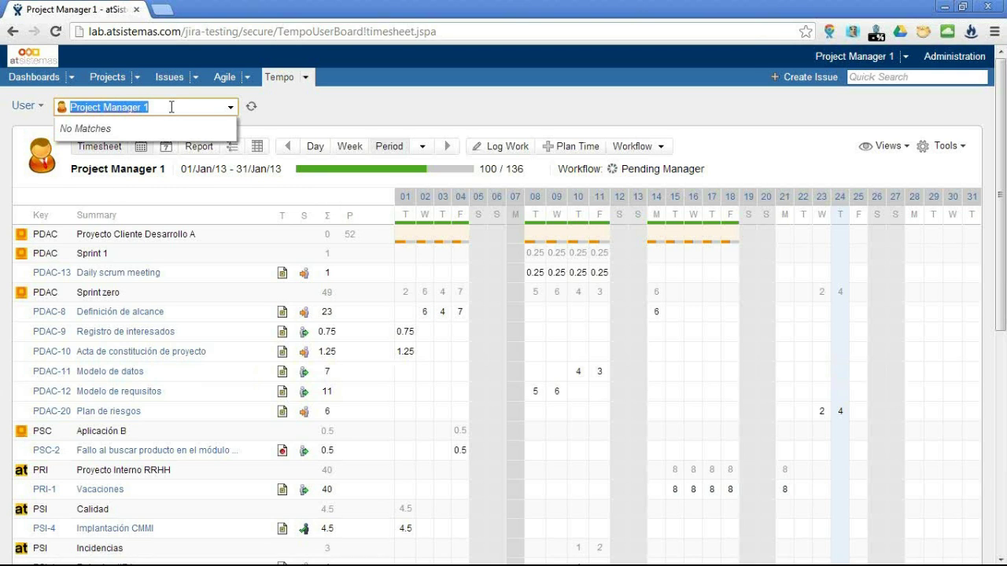
type("dep")
key("BackSpace")
type("s")
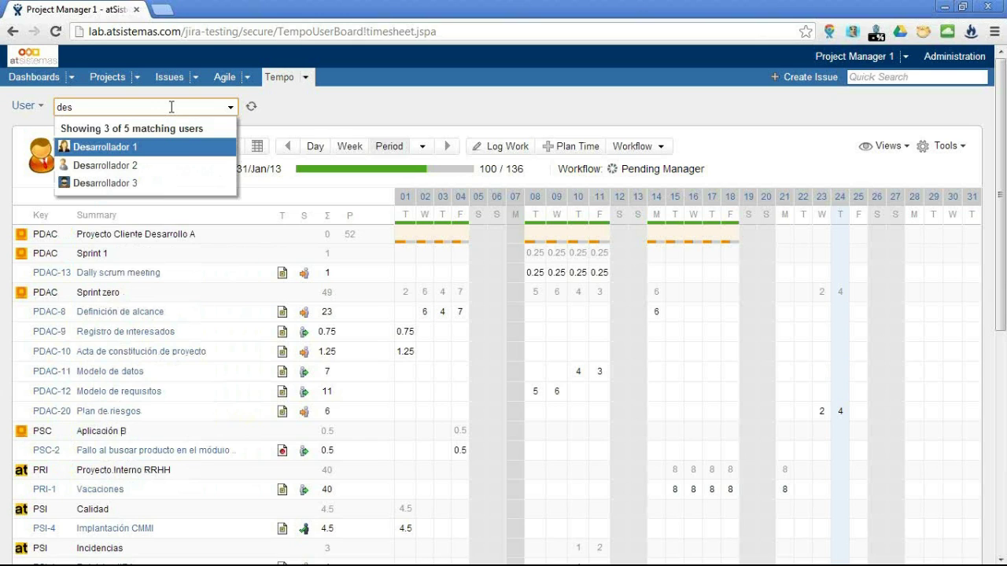
key("Return")
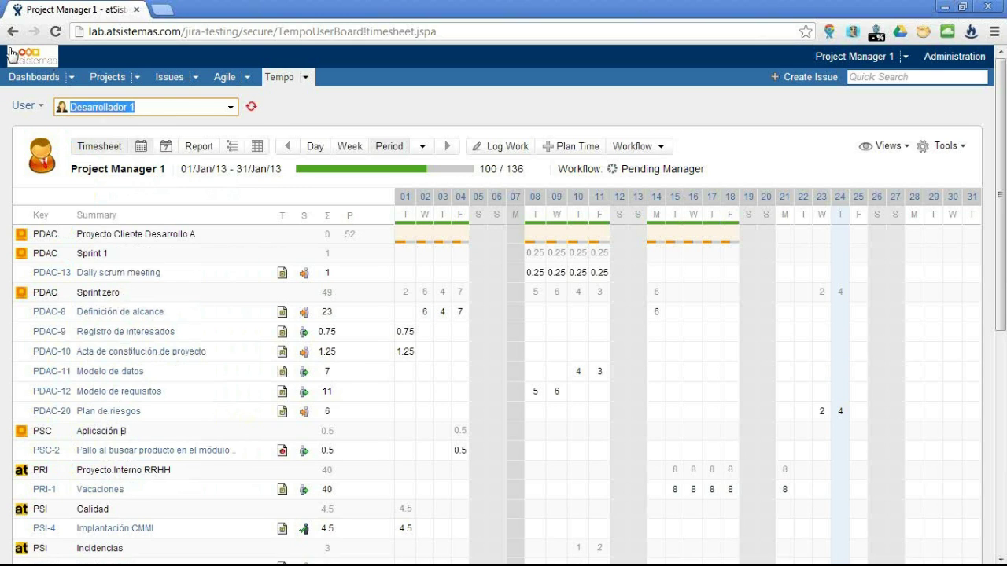
left_click(253, 110)
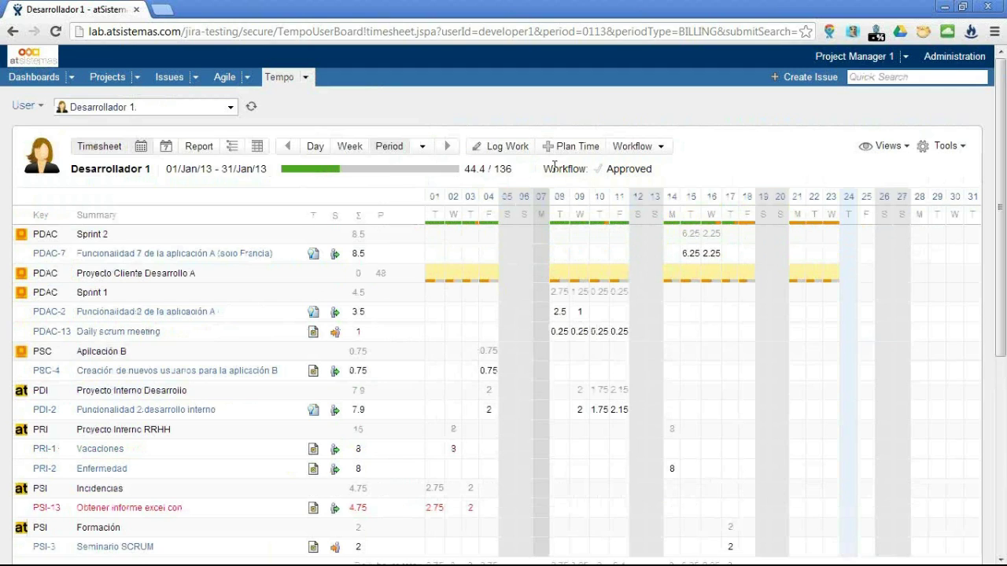
triple_click(674, 169)
left_click_drag(670, 168, 662, 174)
left_click(663, 168)
left_click(664, 176)
Display Desarrollador 2's January timesheet to check its workflow status.
left_click(155, 108)
key("BackSpace")
type("2")
key("Return")
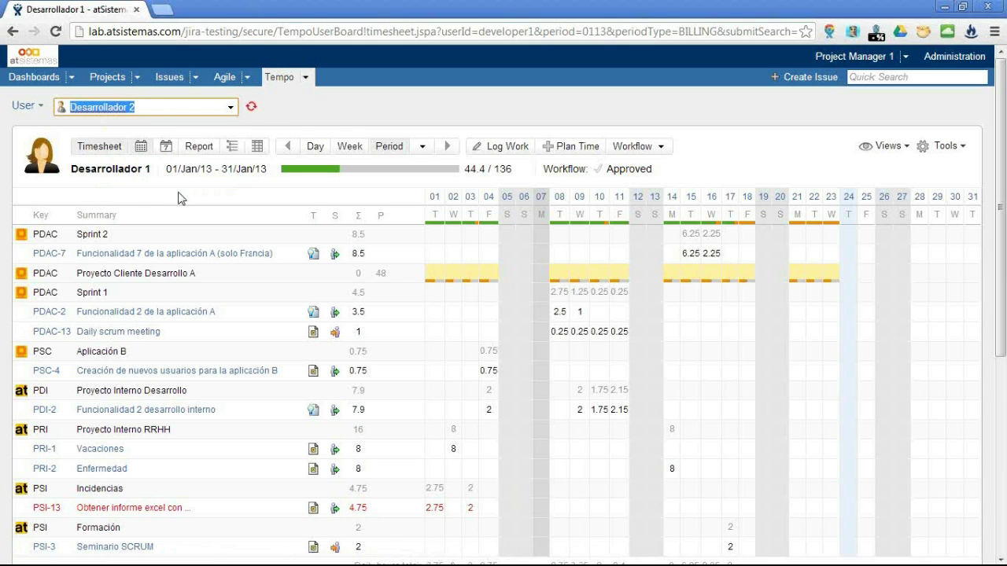
left_click(254, 108)
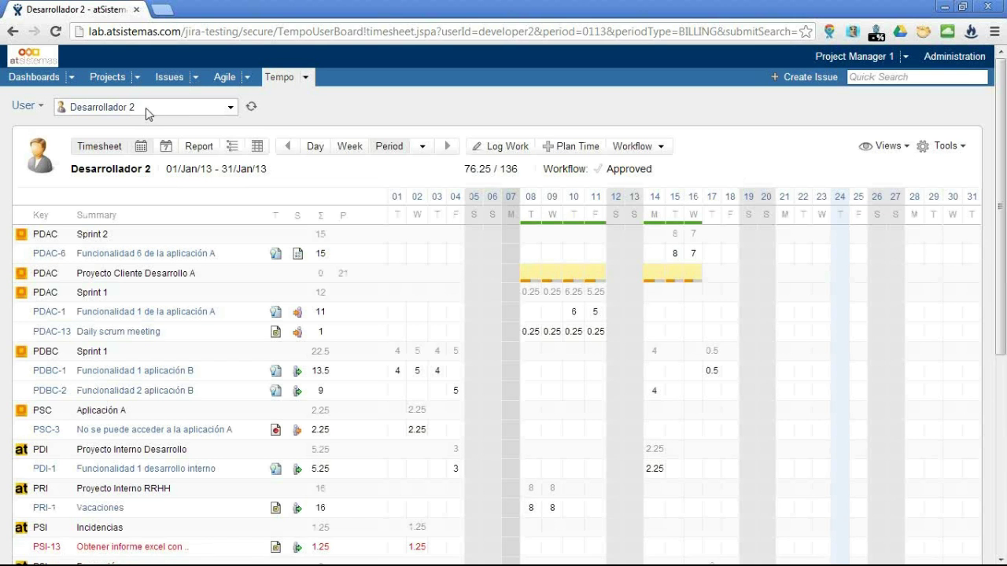
Display Desarrollador 3's January timesheet to check its workflow status.
key("BackSpace")
type("3")
key("Return")
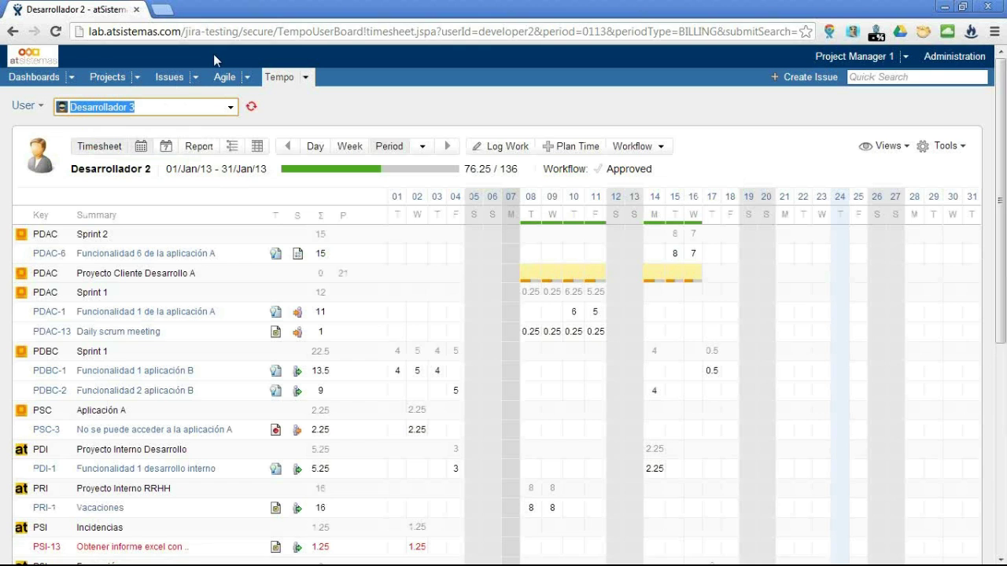
left_click(250, 107)
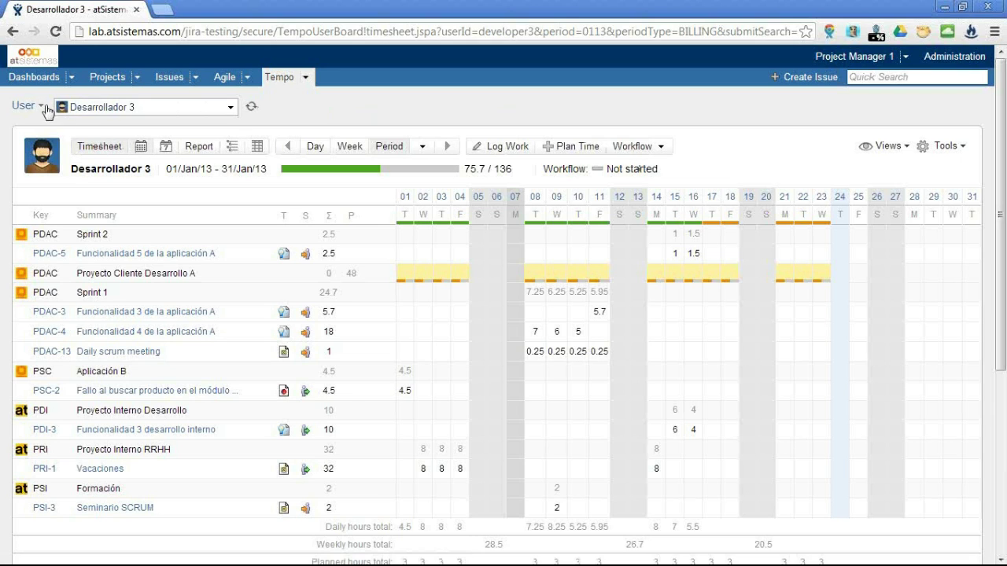
Return to Desarrollador 1's January timesheet and reopen it.
left_click(144, 107)
key("BackSpace")
key("Return")
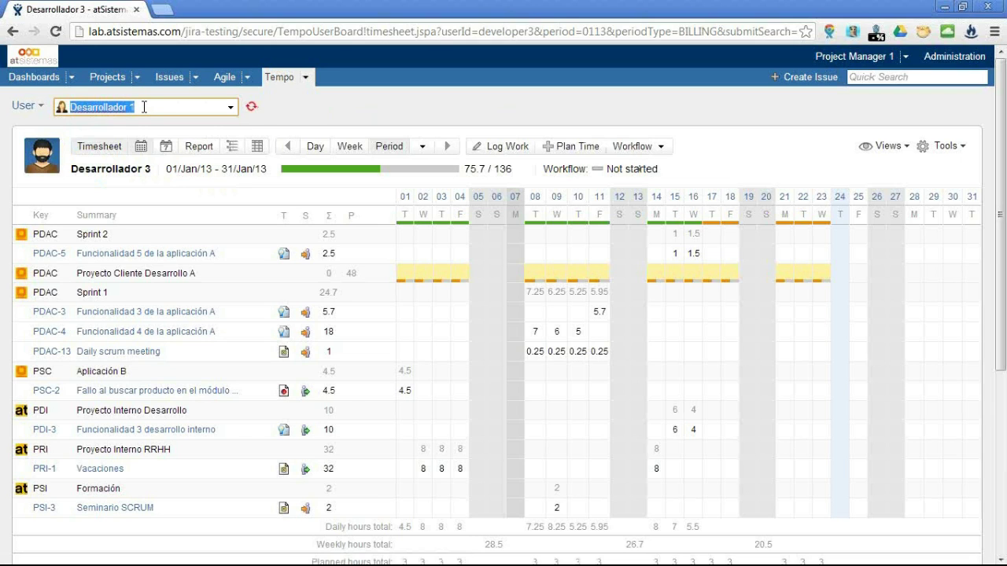
left_click(250, 107)
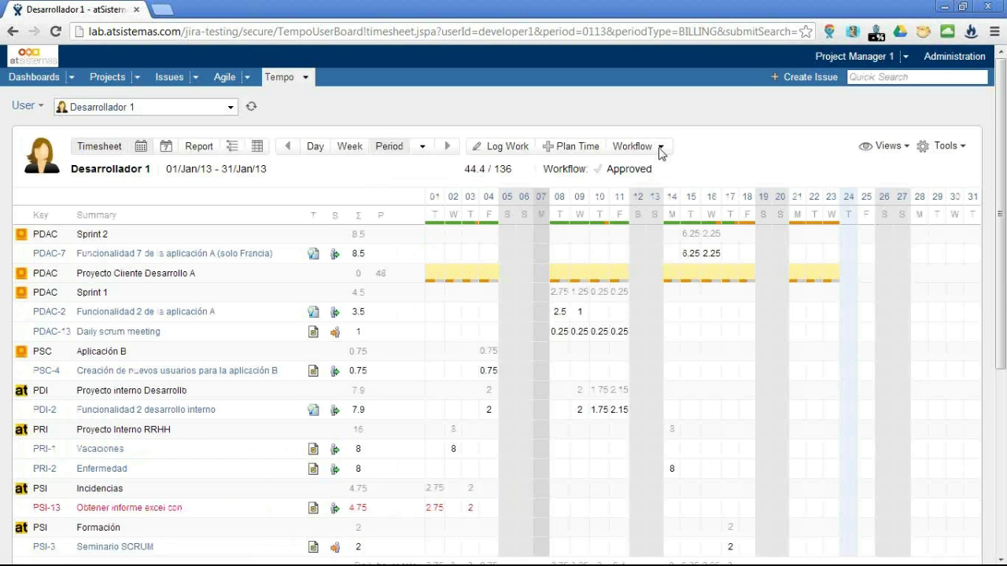
left_click(661, 150)
left_click(661, 151)
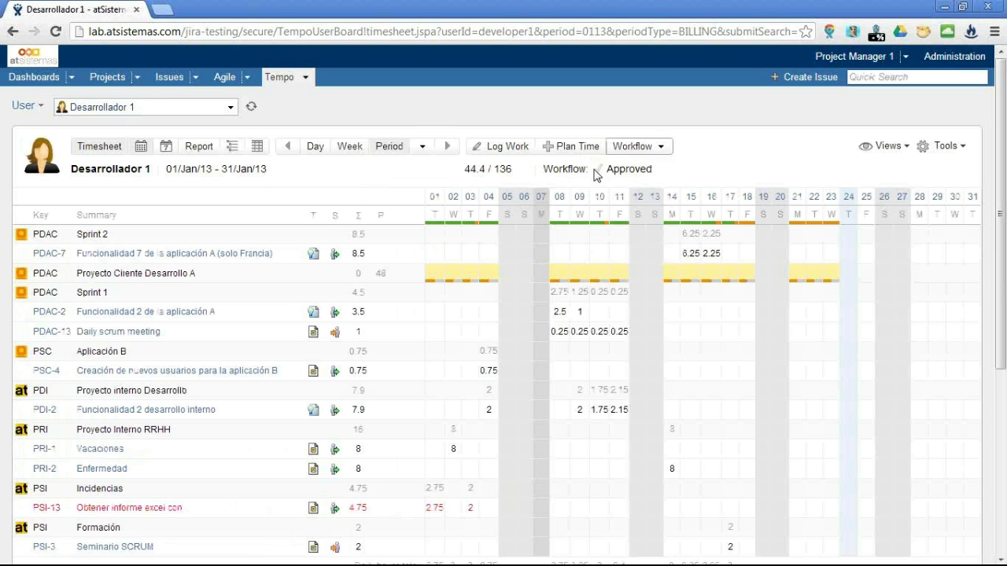
left_click(664, 154)
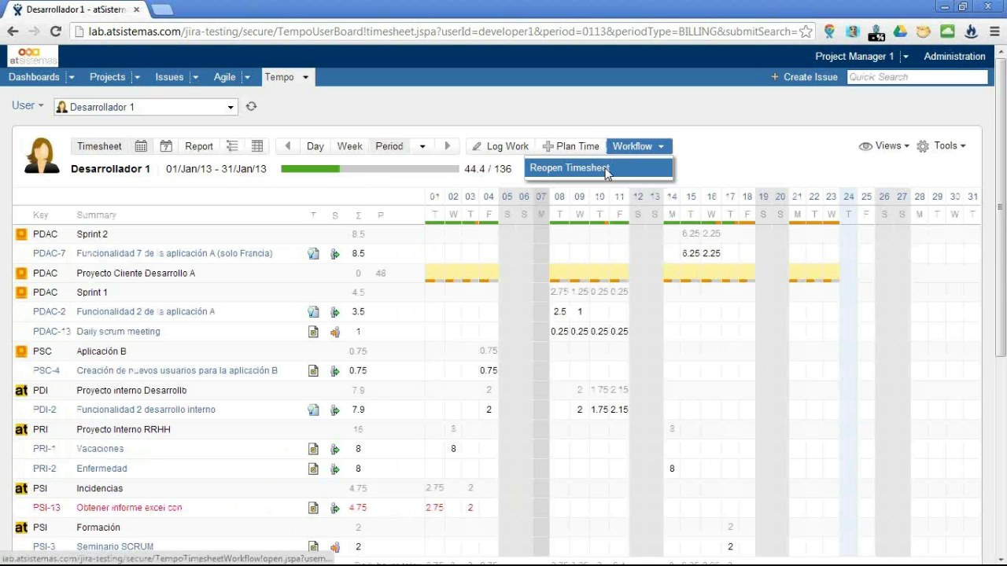
left_click(604, 167)
left_click(617, 416)
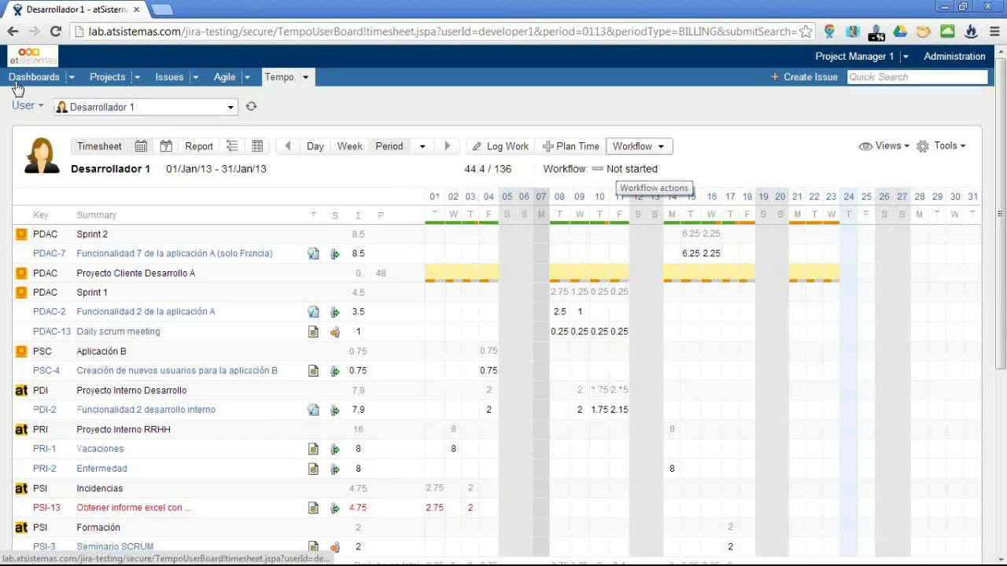
Bring up Project Manager 1's pending January timesheet and approve it.
left_click(167, 106)
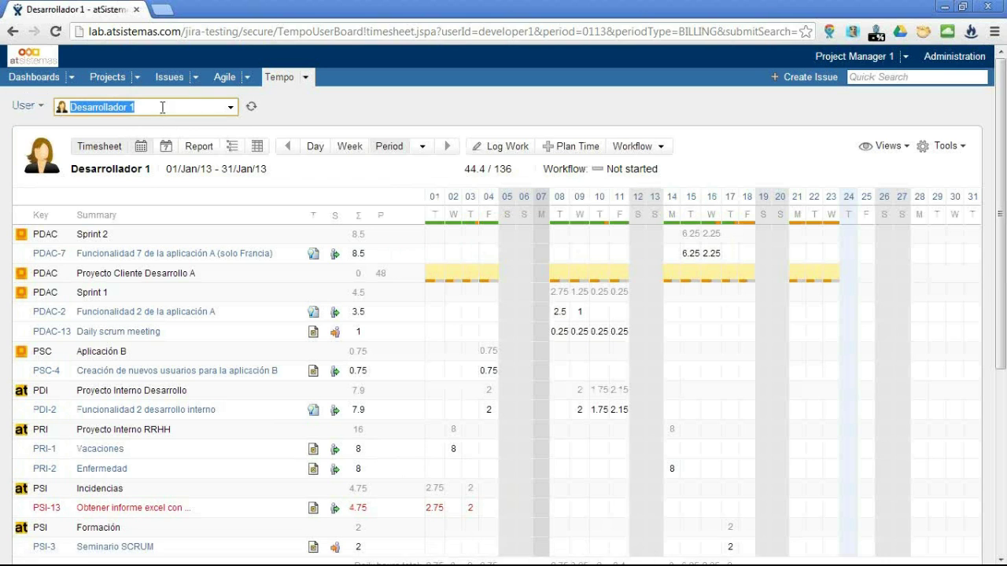
type("peno")
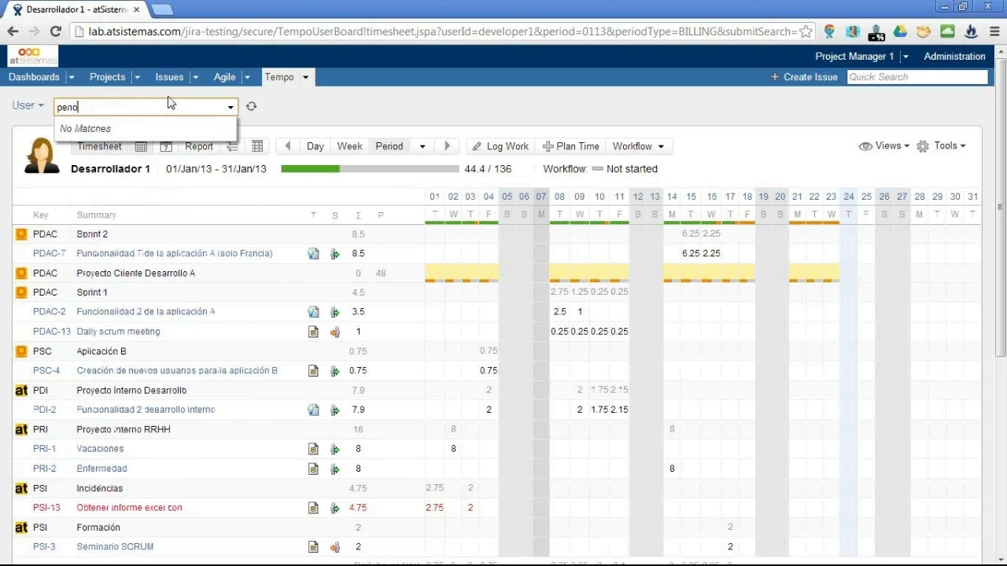
key("BackSpace")
key("BackSpace")
key("BackSpace")
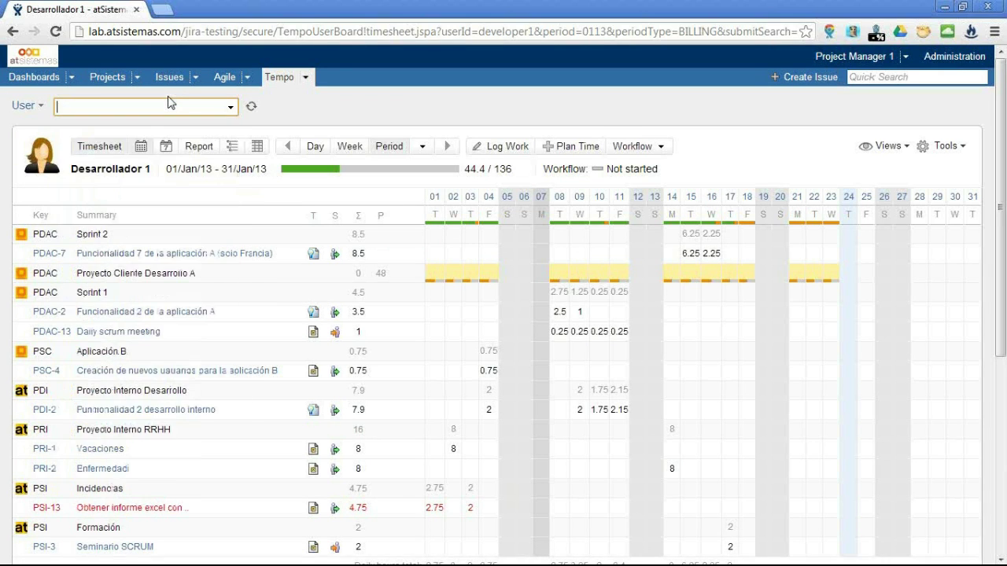
type("pro")
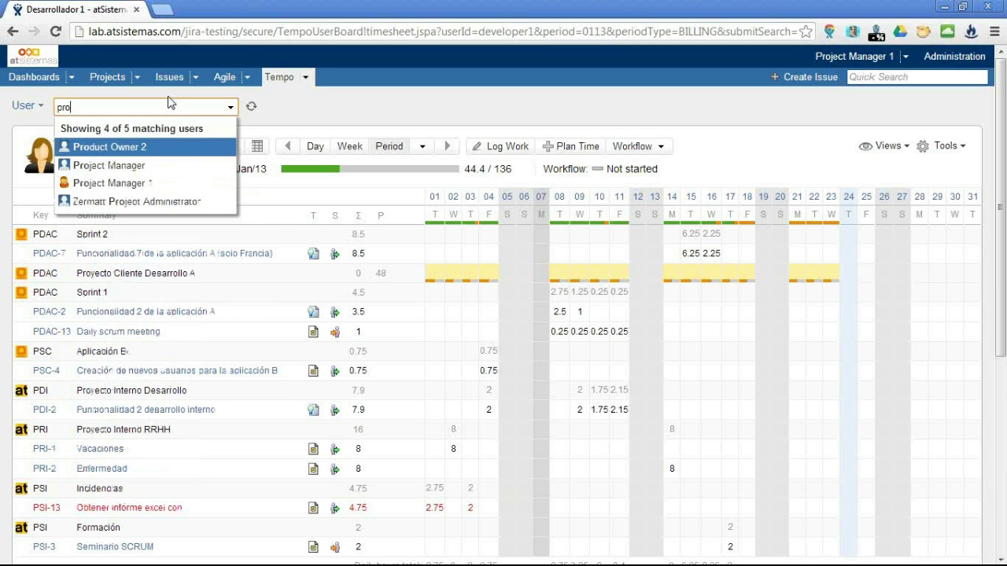
key("Down")
key("Down")
key("Return")
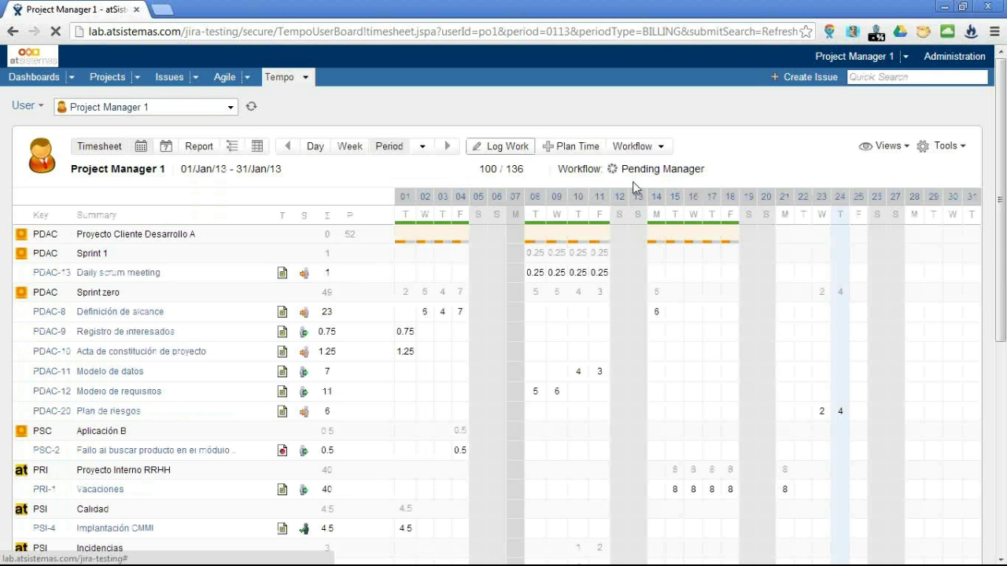
left_click(660, 149)
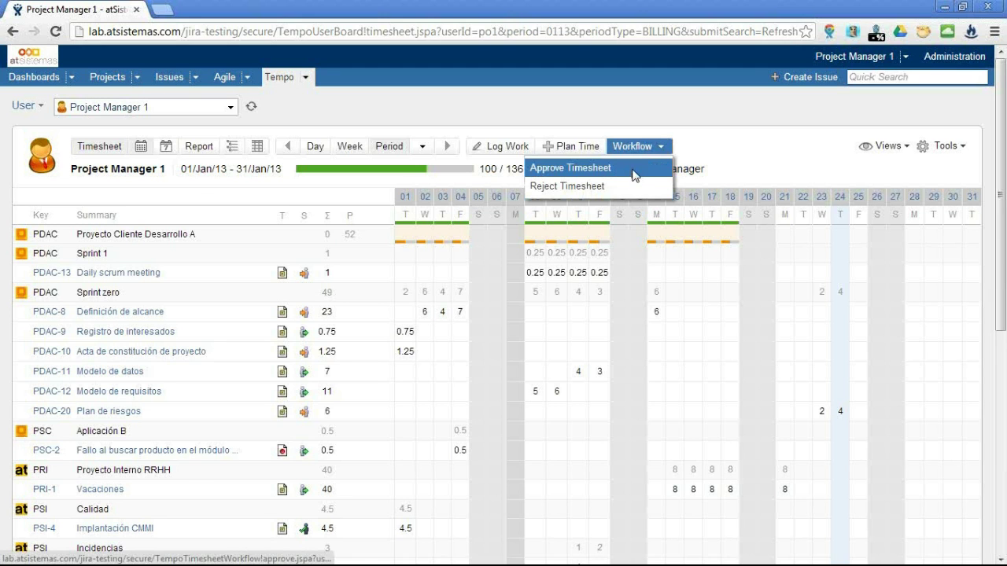
left_click(598, 168)
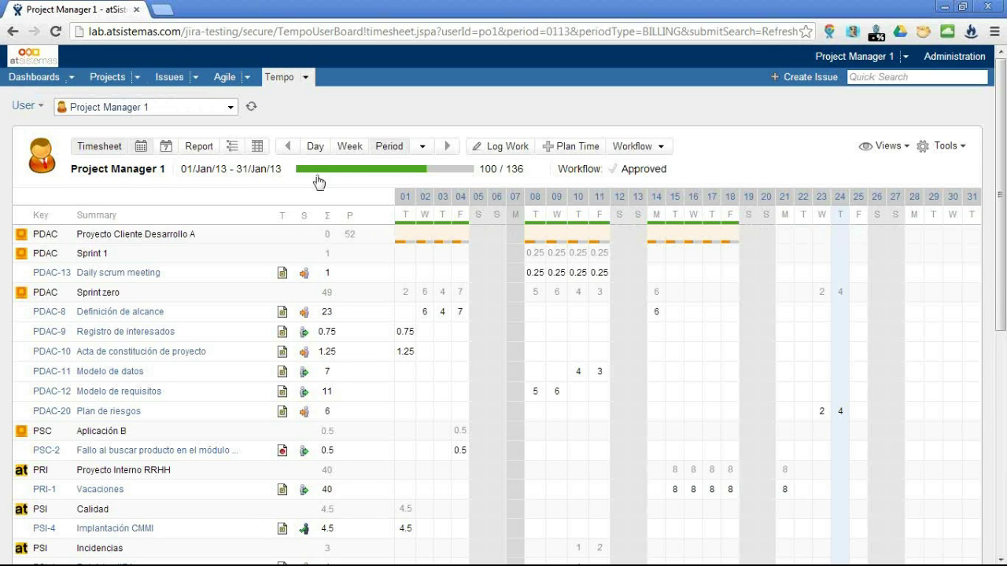
Switch from the user timesheet to the project timesheet of Proyecto Cliente Desarrollo A for January 2013.
left_click(41, 108)
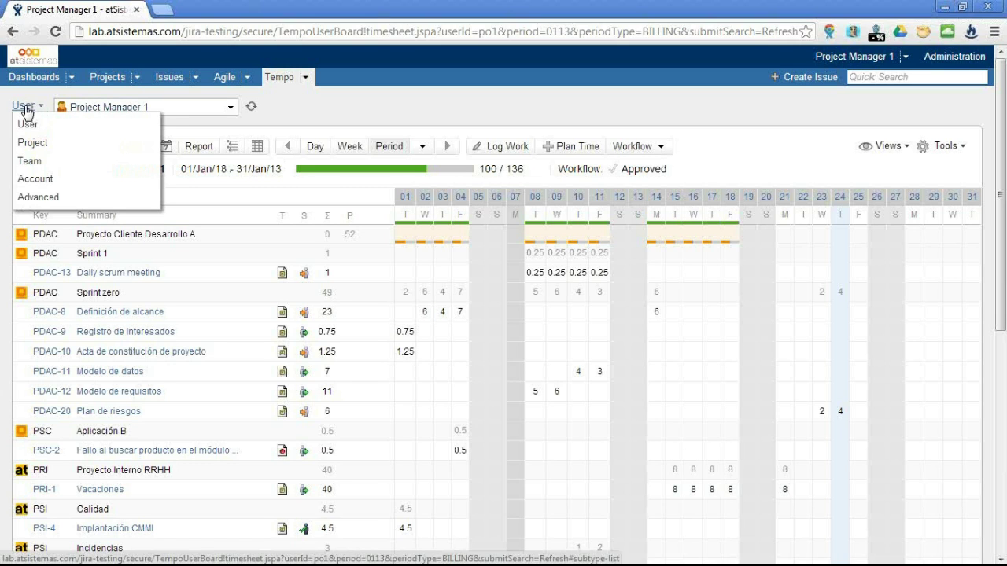
left_click(63, 149)
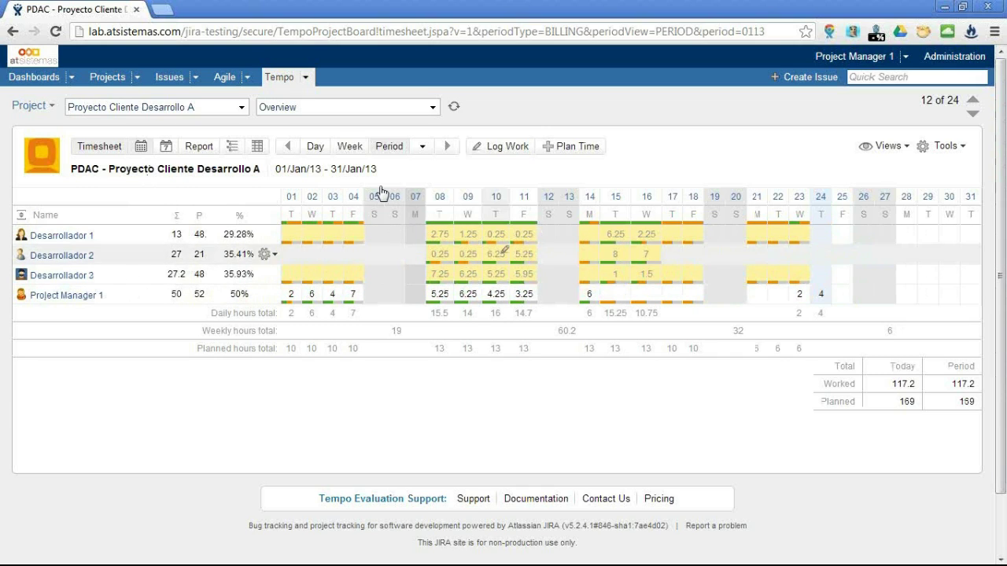
left_click(233, 150)
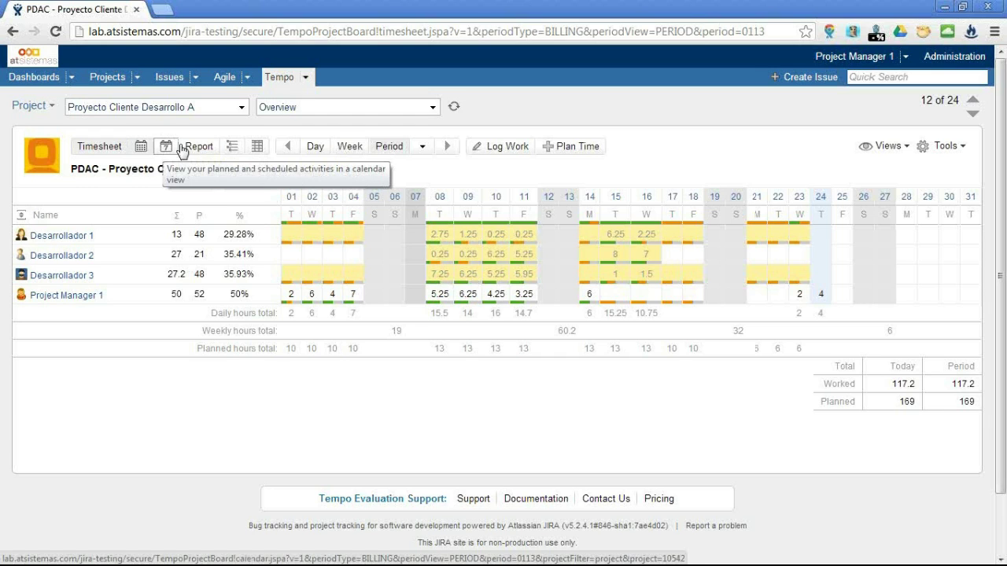
Examine the project's planned activities for January in the calendar view, check February's plan, and return to January.
left_click(141, 146)
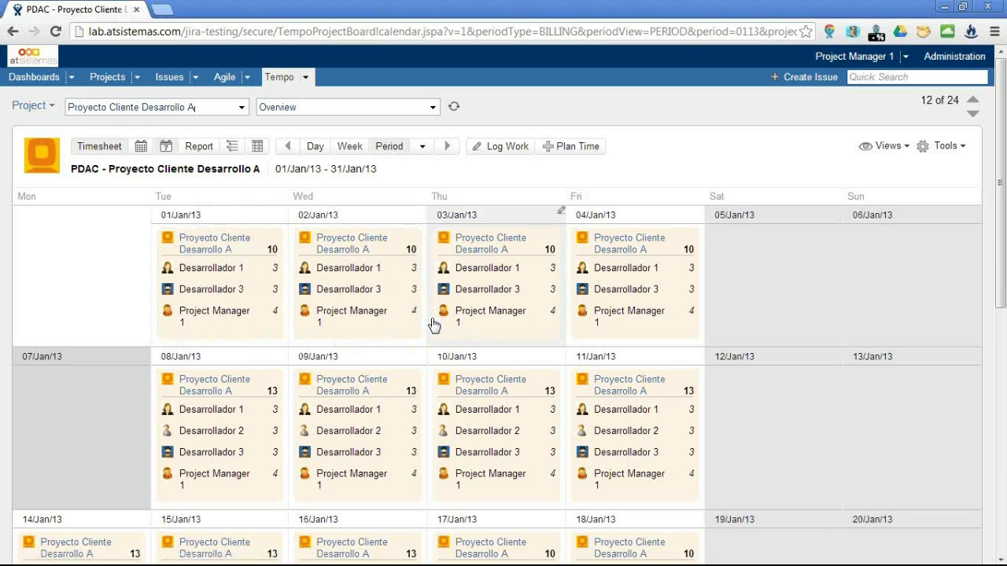
scroll(433, 324, "down", 5)
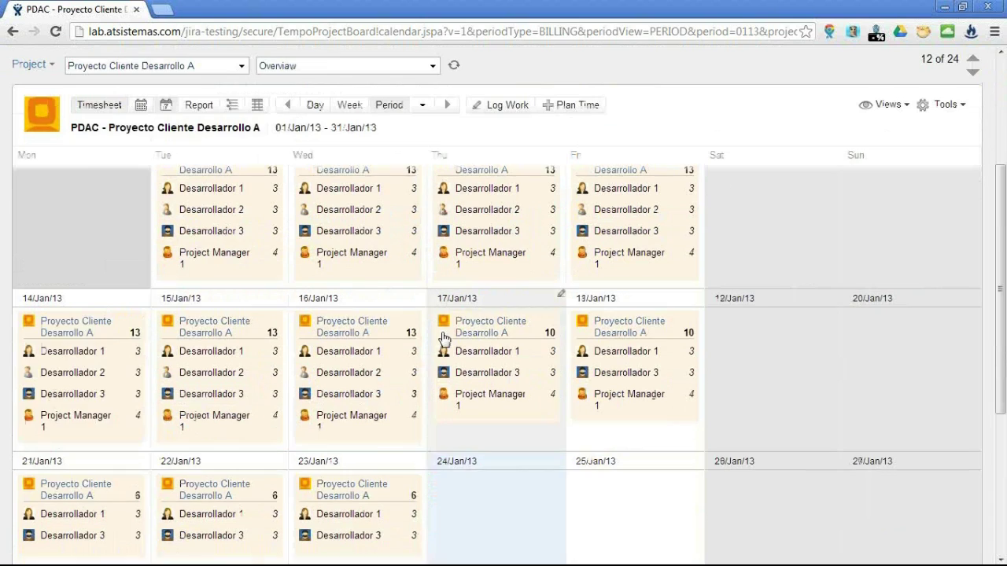
scroll(443, 337, "down", 3)
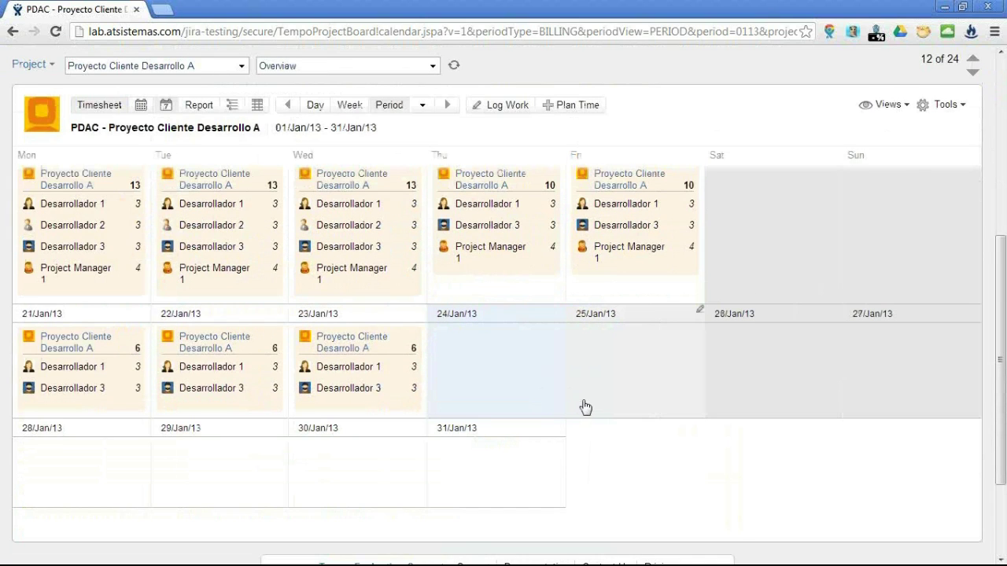
scroll(585, 407, "up", 1)
scroll(585, 409, "up", 2)
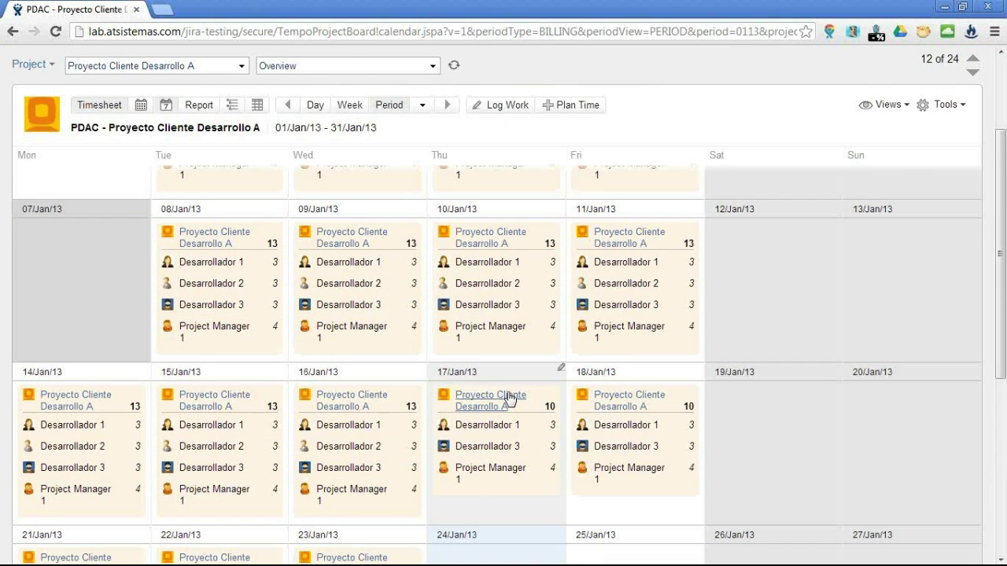
scroll(512, 398, "down", 1)
scroll(521, 382, "up", 4)
left_click(447, 146)
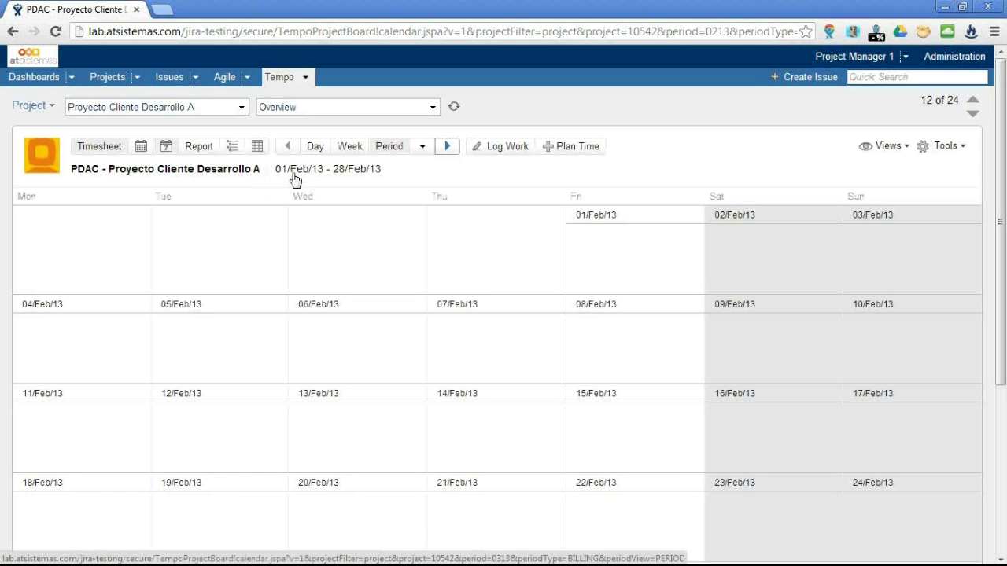
left_click(290, 146)
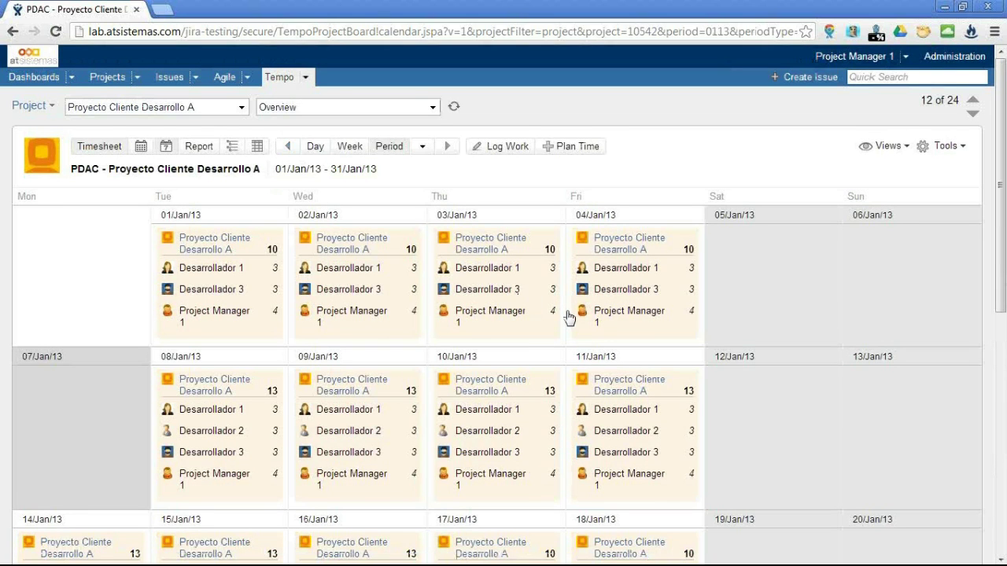
Review the rest of the project's planned time for January 2013 and switch to the Developers team calendar.
scroll(570, 318, "down", 1)
scroll(569, 319, "down", 1)
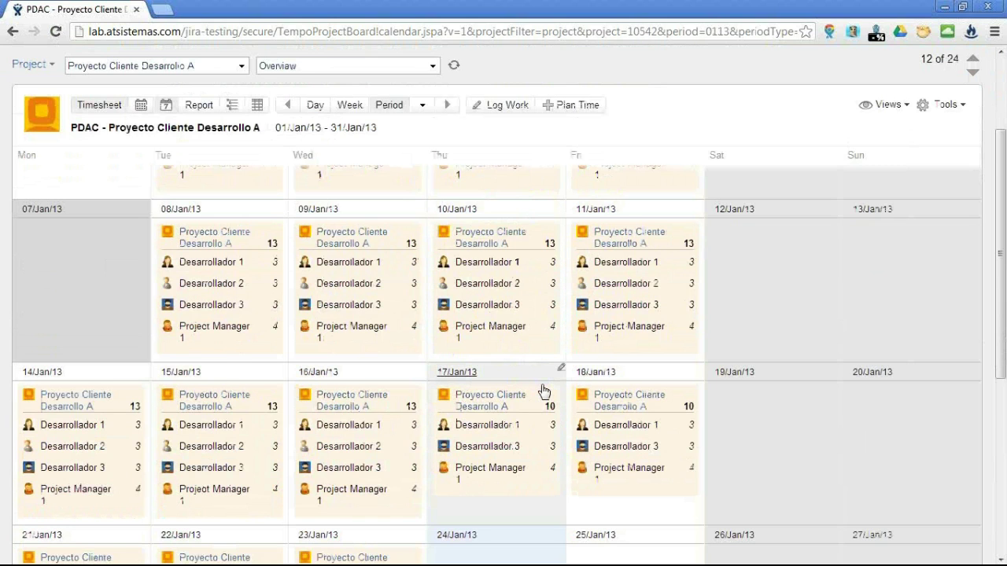
scroll(544, 391, "down", 1)
scroll(498, 402, "down", 1)
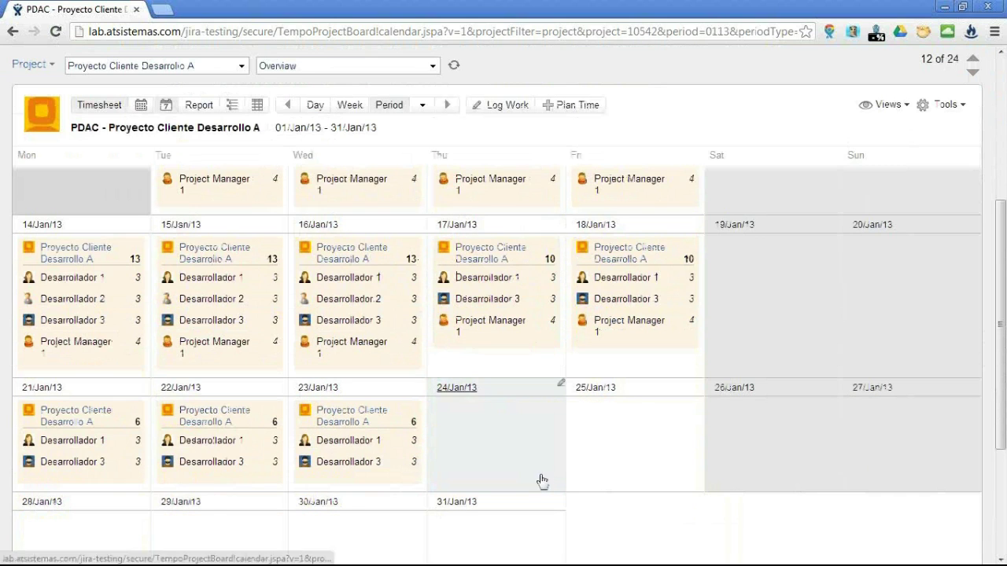
scroll(533, 470, "up", 3)
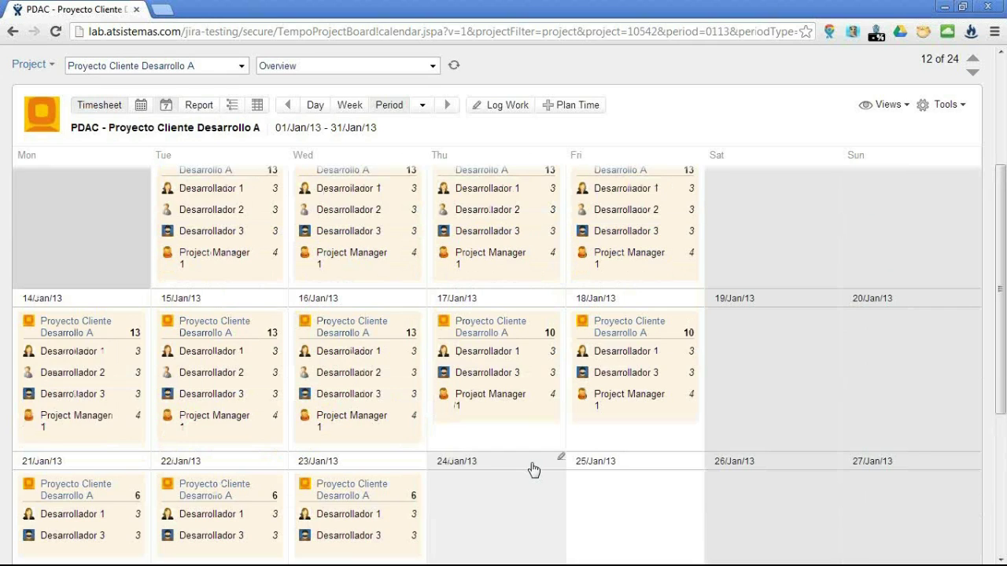
scroll(522, 446, "up", 1)
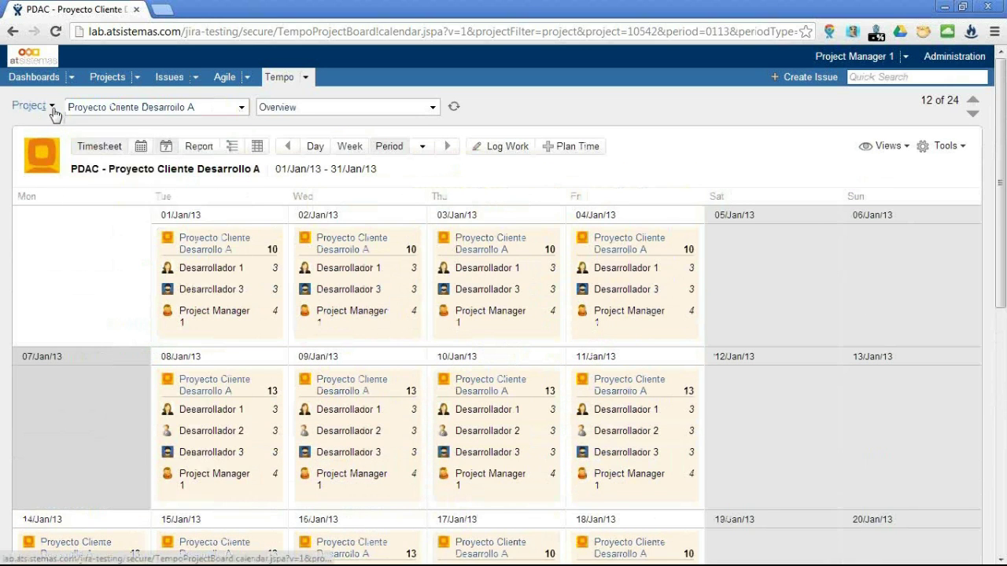
left_click(27, 106)
left_click(43, 161)
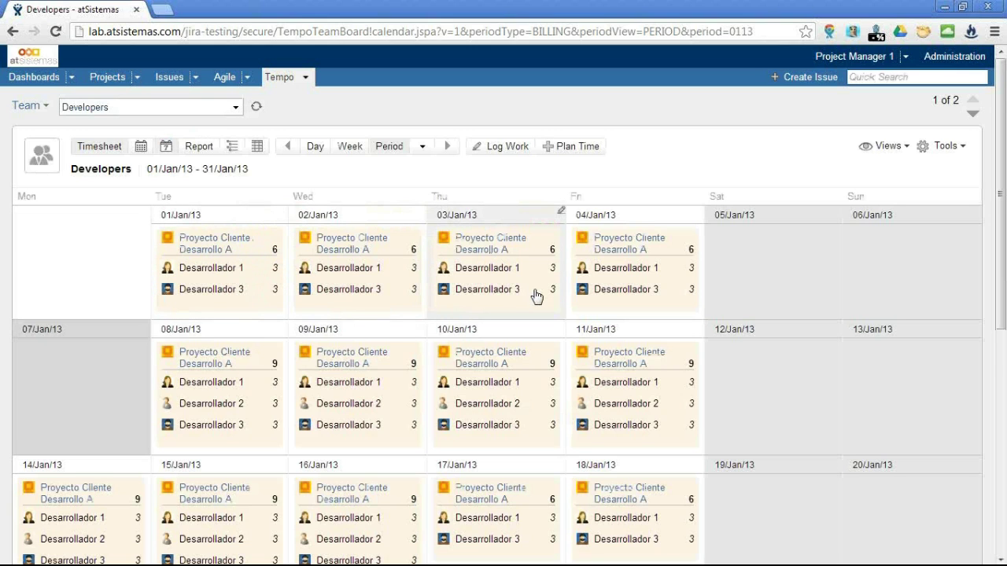
Examine the Developers team's planned time per project in the calendar for January and February 2013.
scroll(536, 296, "down", 3)
scroll(519, 307, "up", 2)
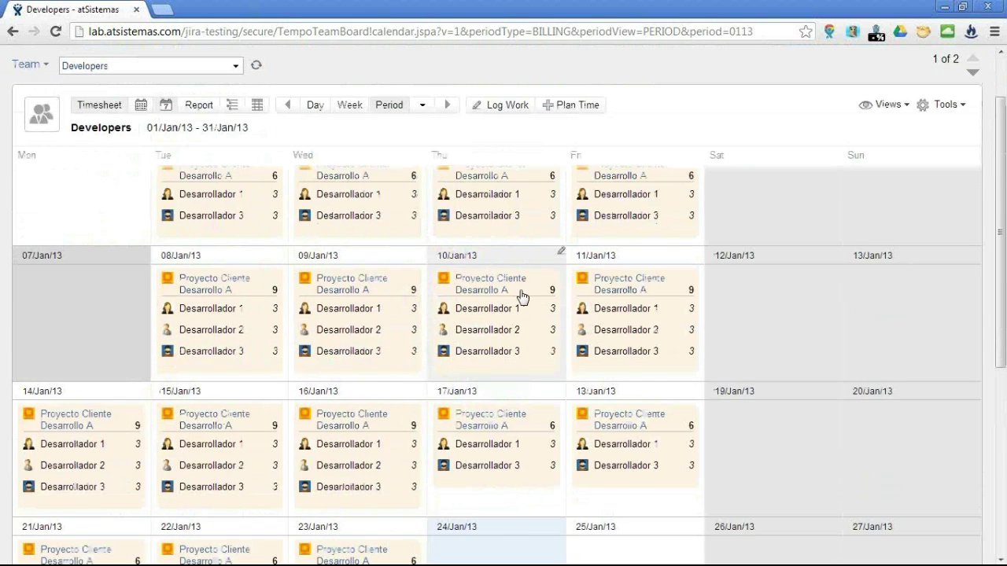
scroll(521, 296, "up", 2)
left_click(446, 146)
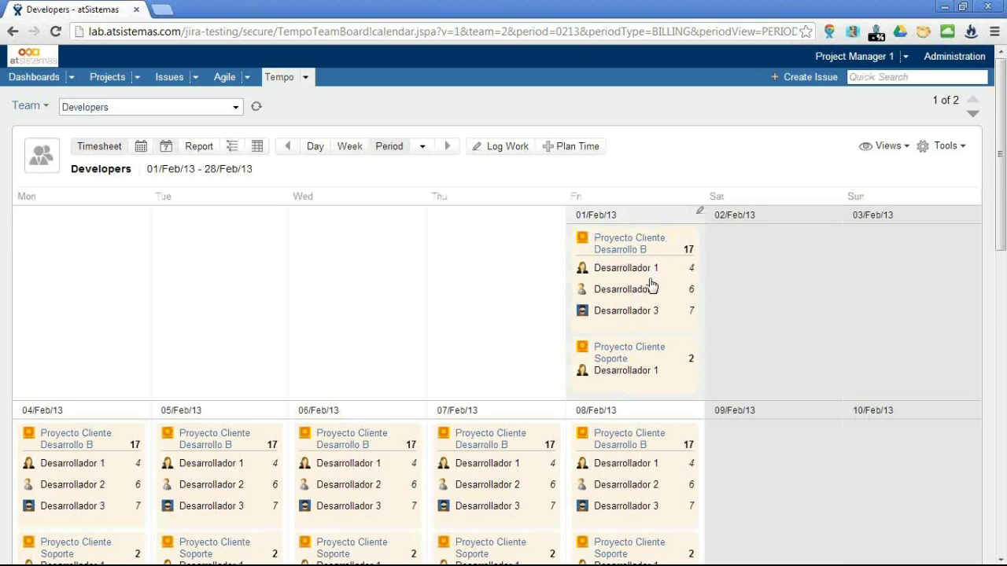
scroll(650, 285, "down", 2)
scroll(637, 225, "down", 3)
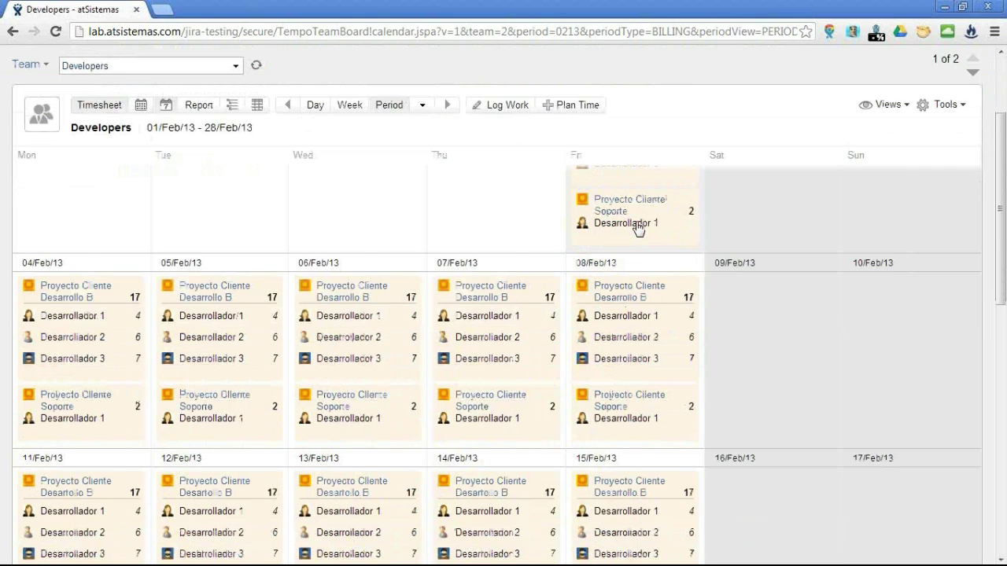
scroll(641, 260, "up", 1)
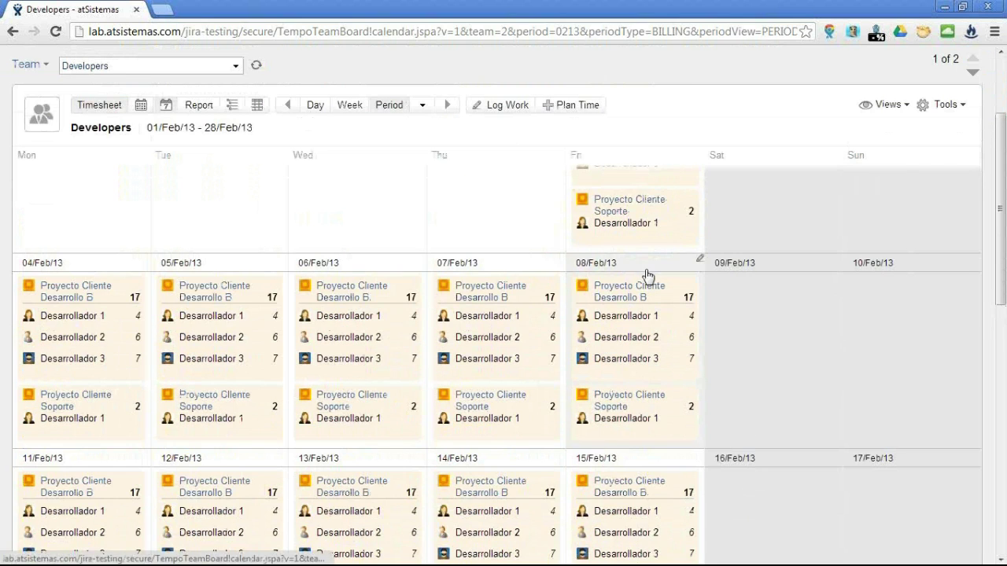
scroll(648, 279, "up", 1)
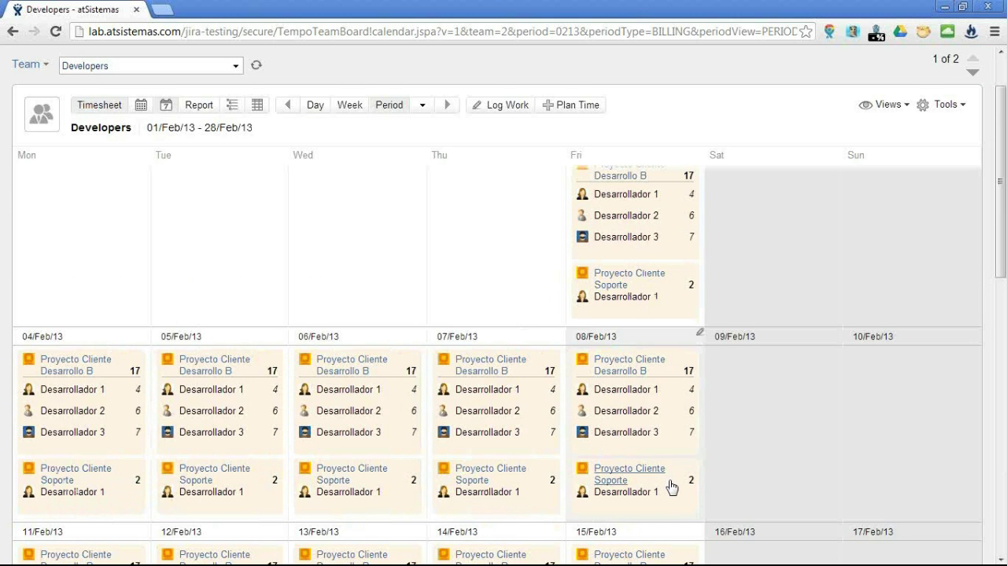
scroll(669, 490, "down", 1)
scroll(666, 489, "down", 1)
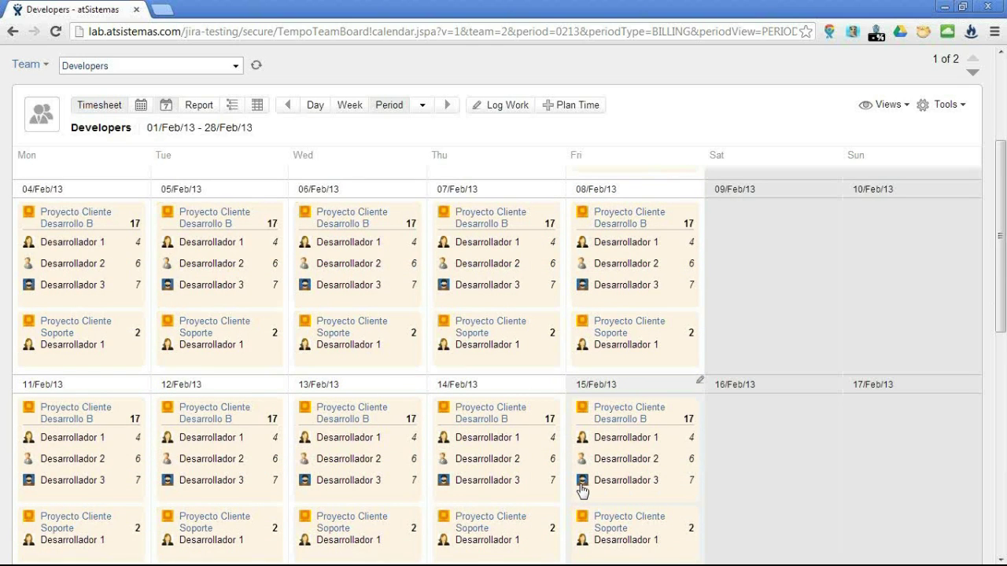
scroll(582, 491, "down", 3)
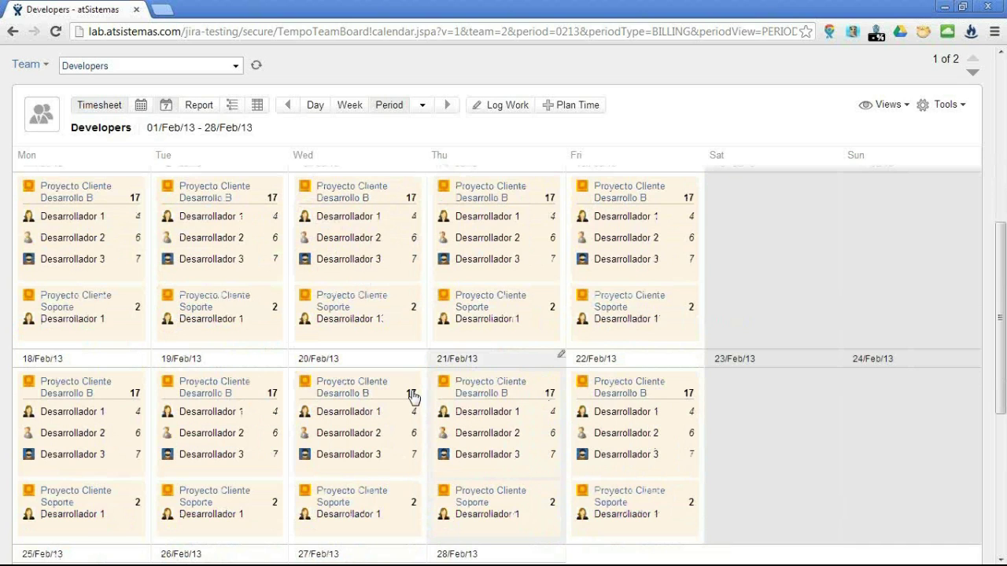
scroll(413, 398, "up", 6)
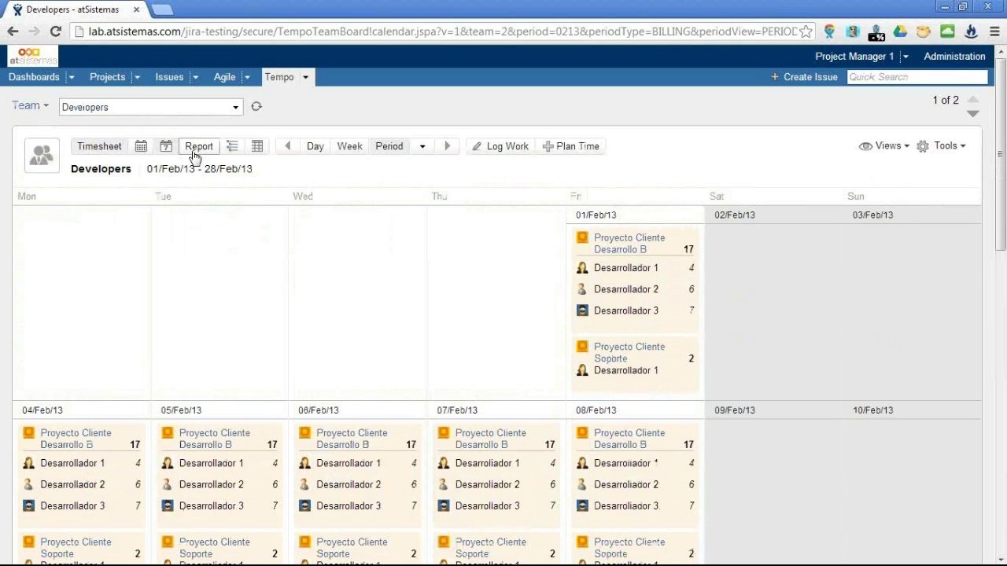
Show the Developers team's January timesheet and inspect the details and available actions of Desarrollador 3's planned time on 17/Jan/13.
left_click(141, 147)
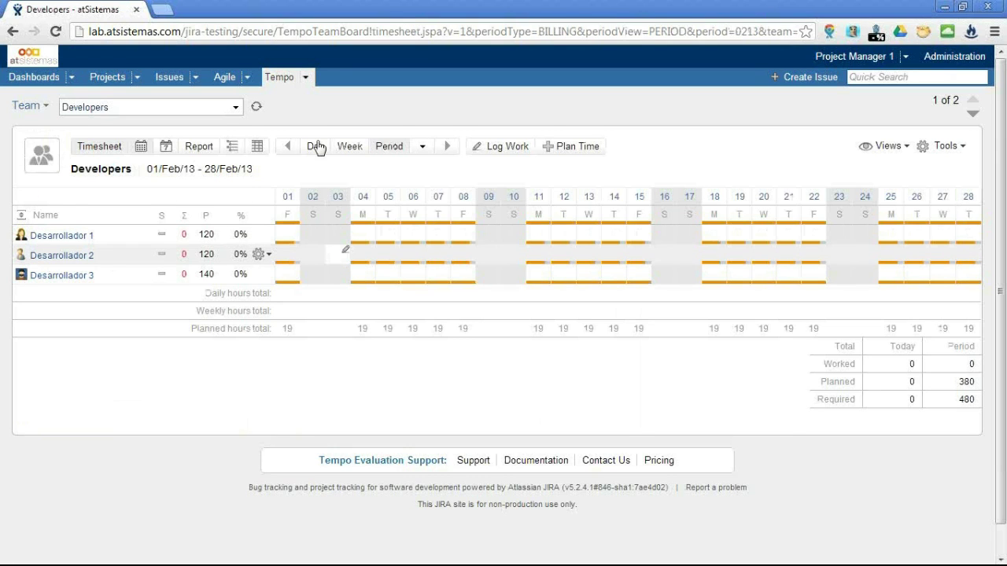
left_click(290, 149)
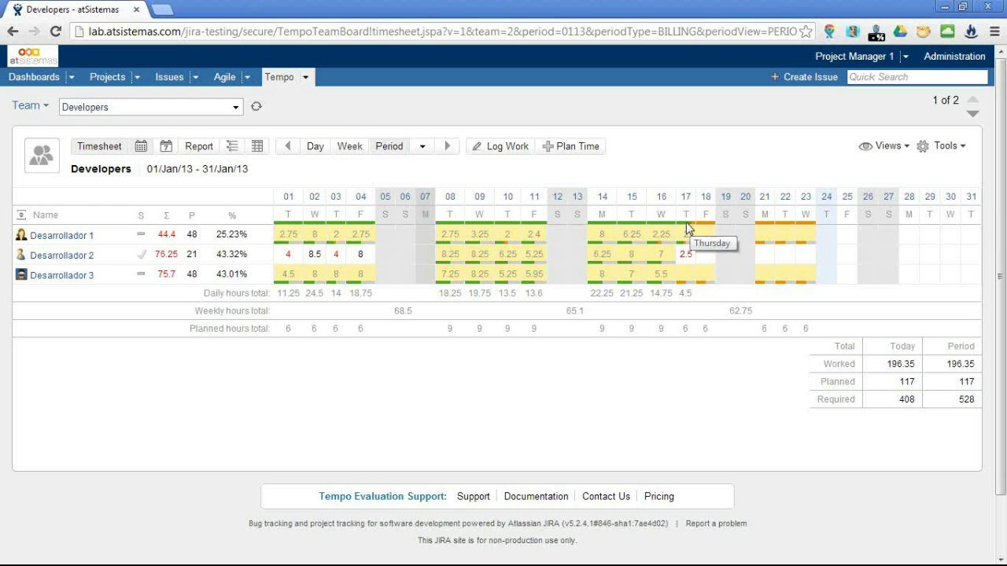
left_click(681, 288)
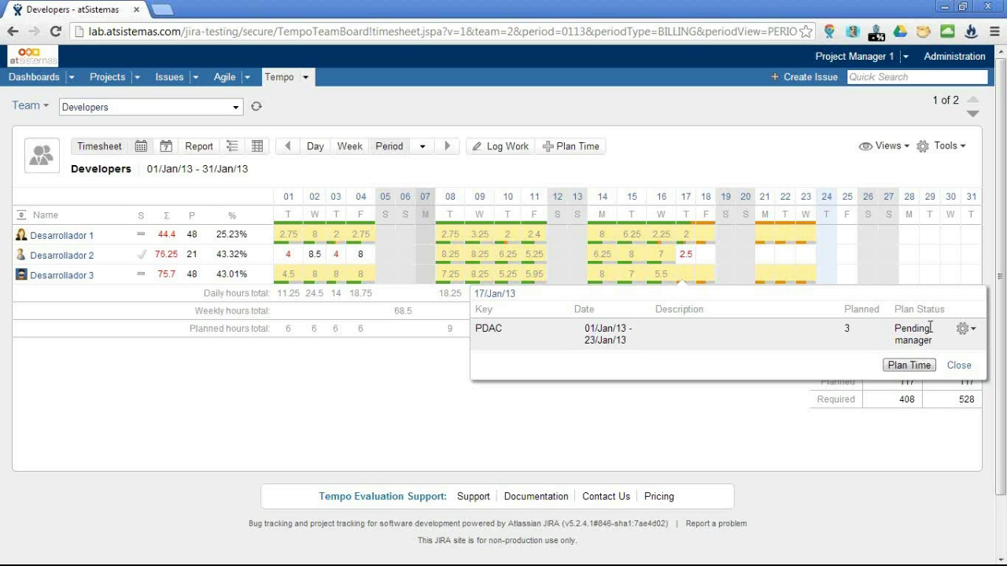
left_click(964, 329)
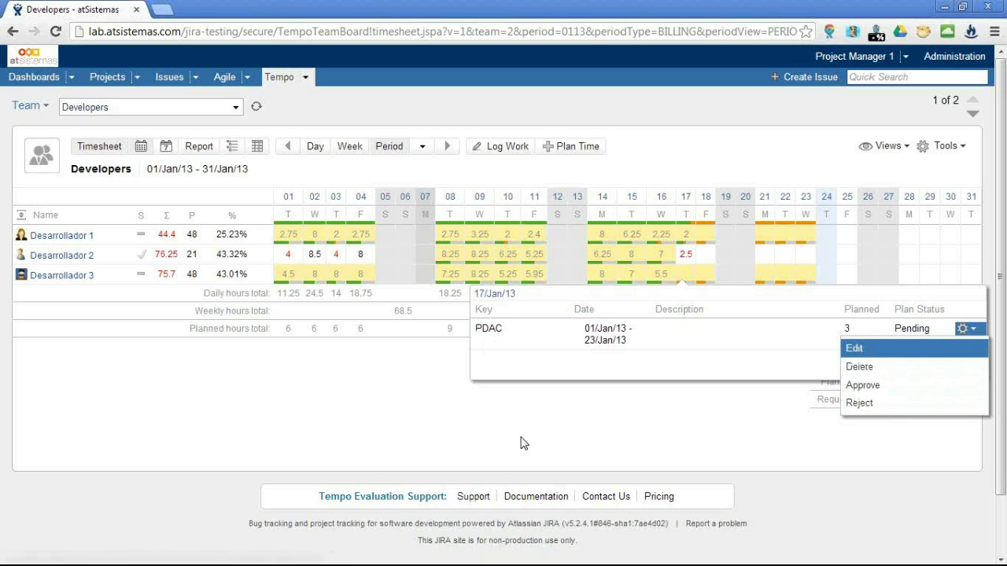
left_click(550, 434)
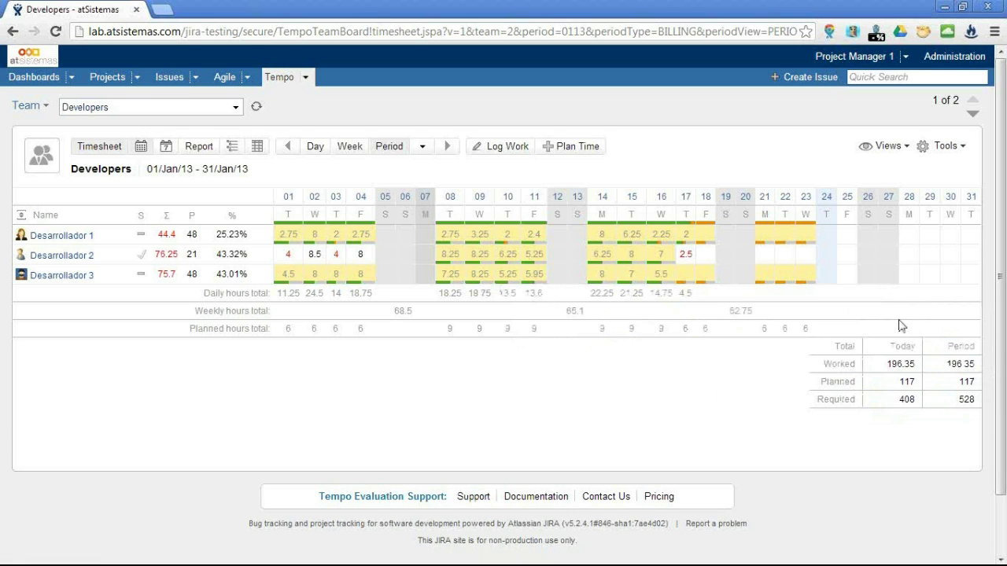
Start a project-level time plan for Project Manager 1 on Proyecto Cliente Desarrollo B, covering a period instead of a single day.
left_click(587, 151)
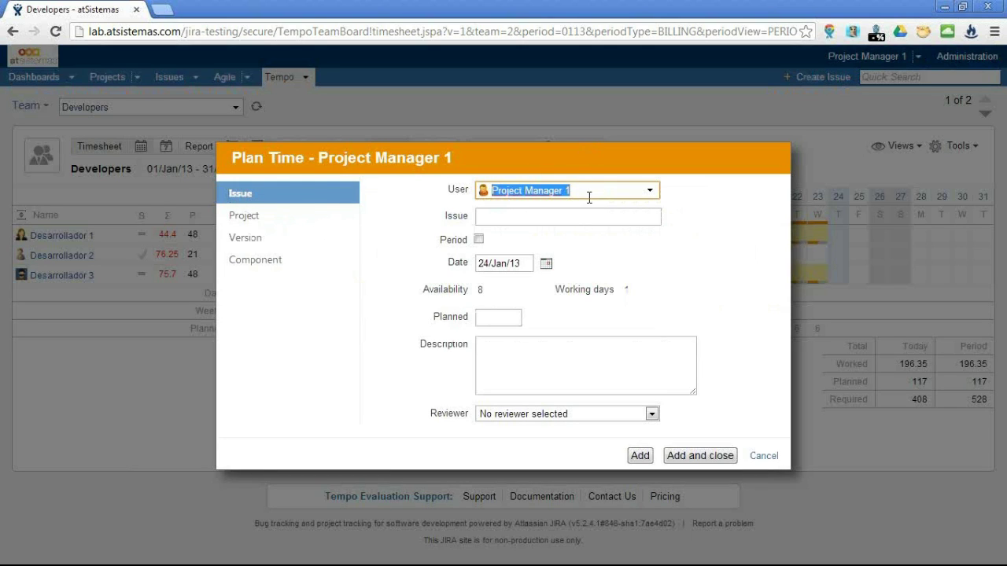
left_click(257, 217)
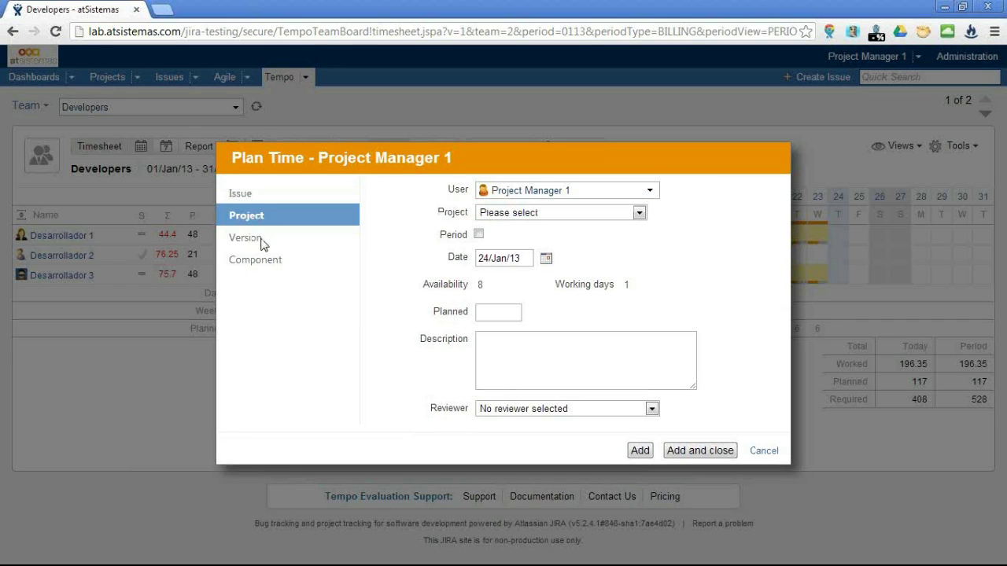
left_click(262, 239)
left_click(265, 260)
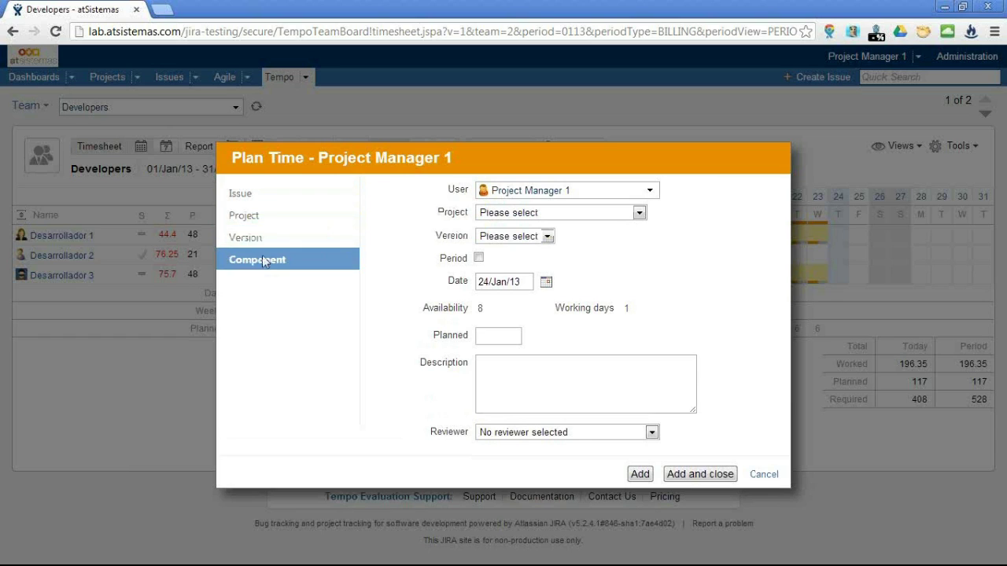
left_click(274, 217)
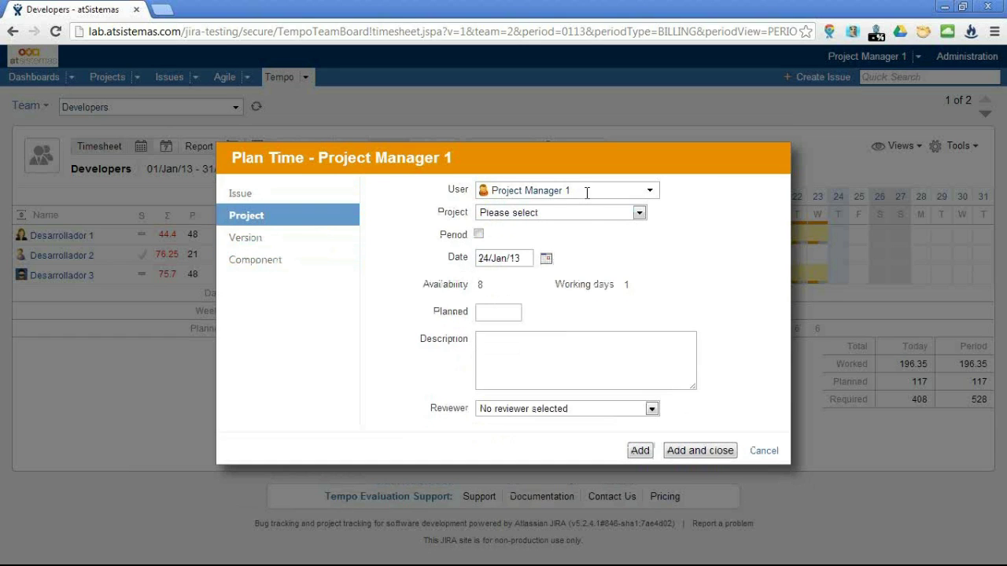
left_click(559, 213)
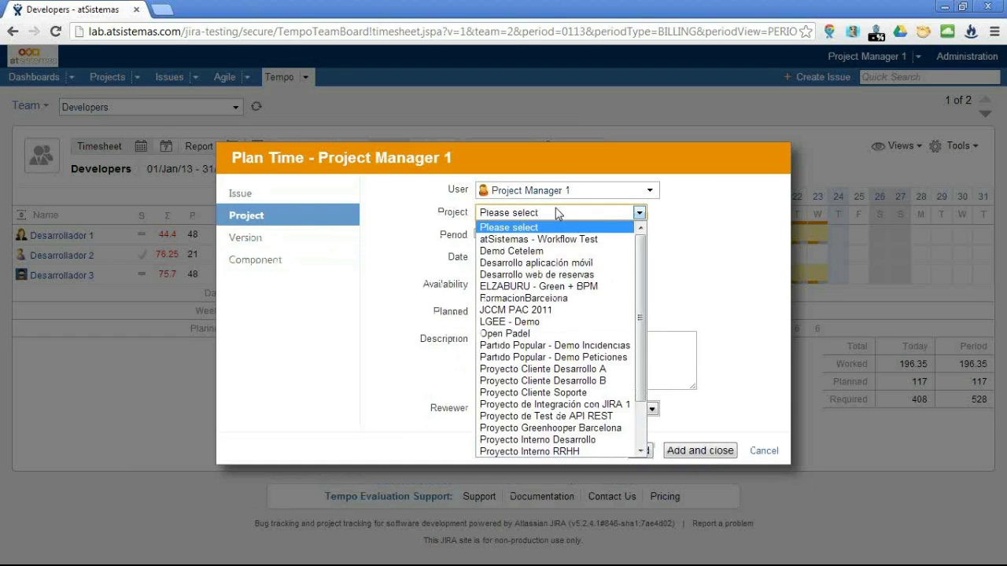
left_click(571, 381)
left_click(479, 235)
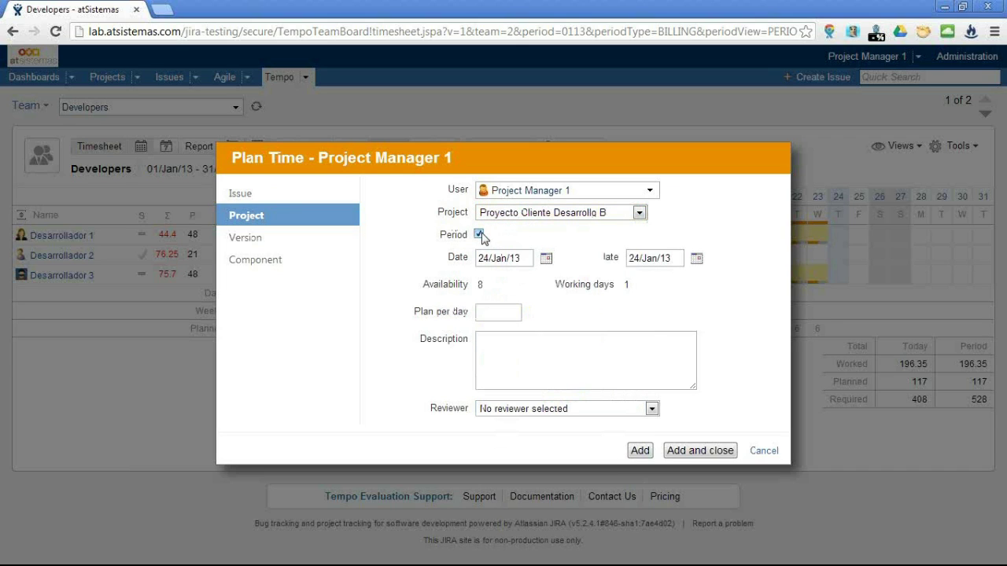
Set the plan's period from 25/Jan/13 to 28/Feb/13 with 1 planned per day, and add it, closing the dialog.
left_click(545, 258)
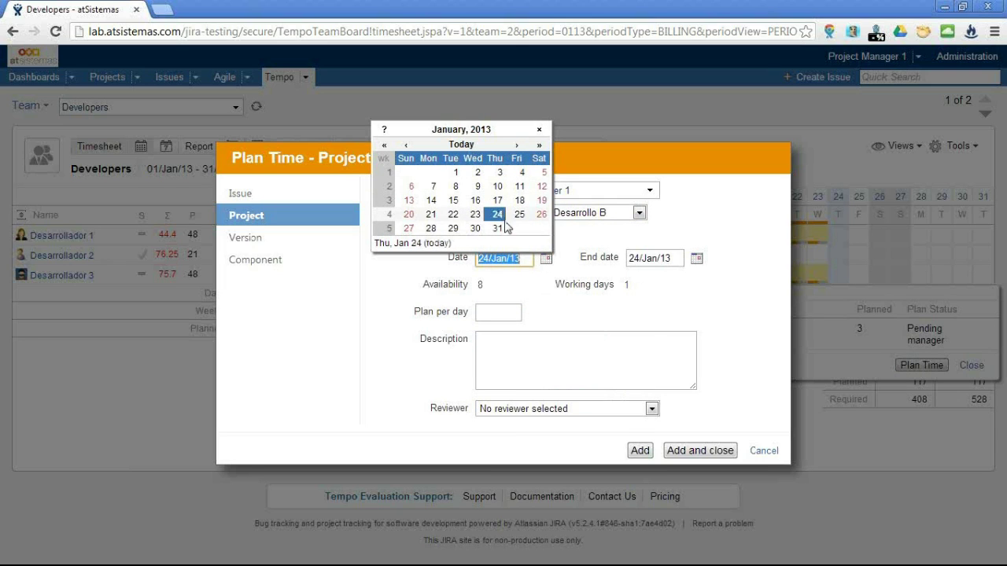
left_click(519, 215)
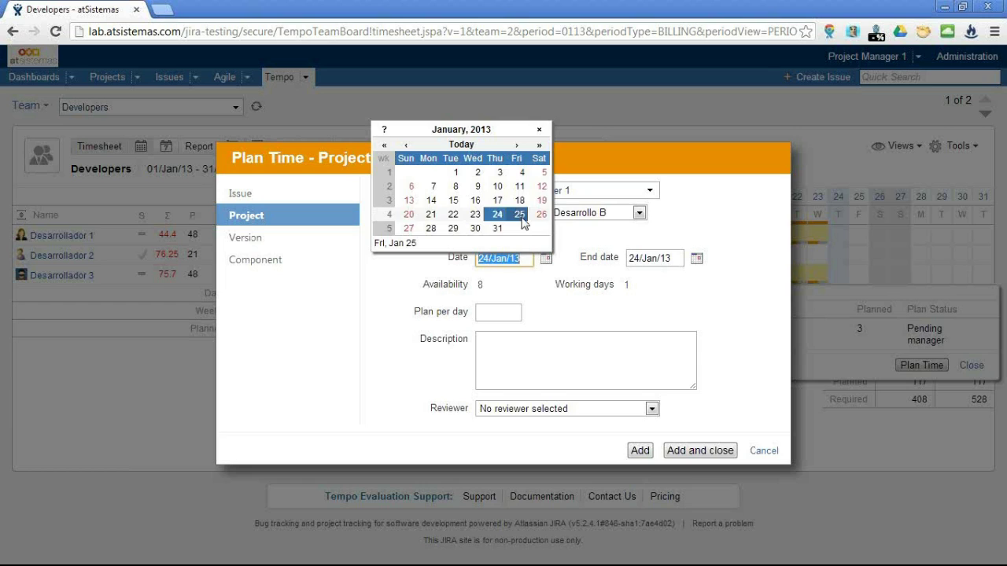
left_click(696, 258)
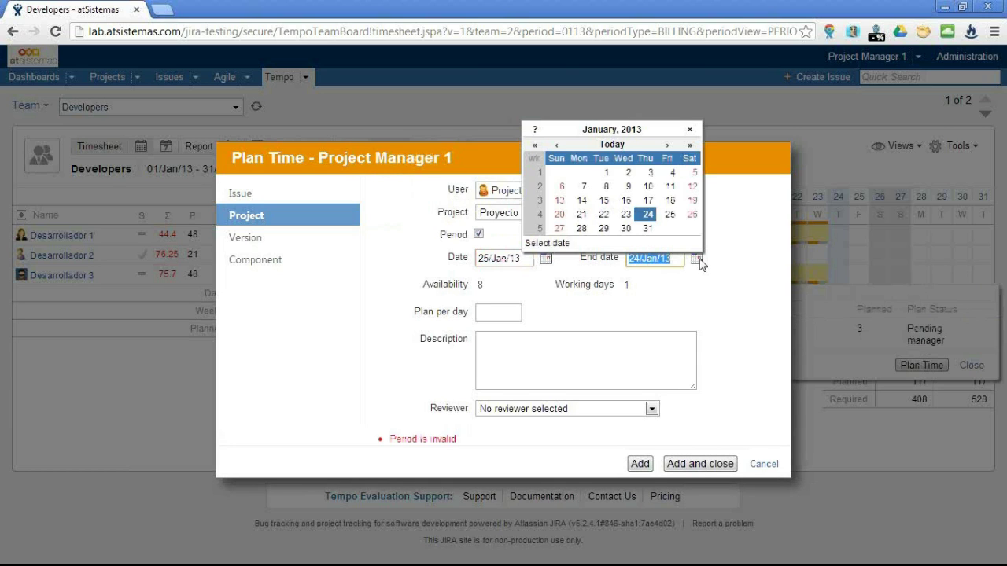
left_click(668, 146)
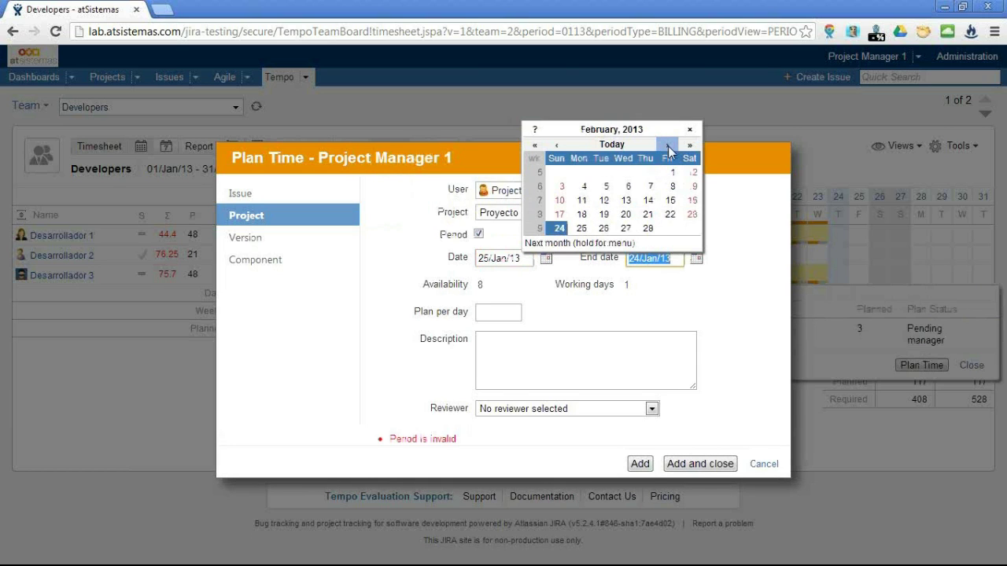
left_click(646, 228)
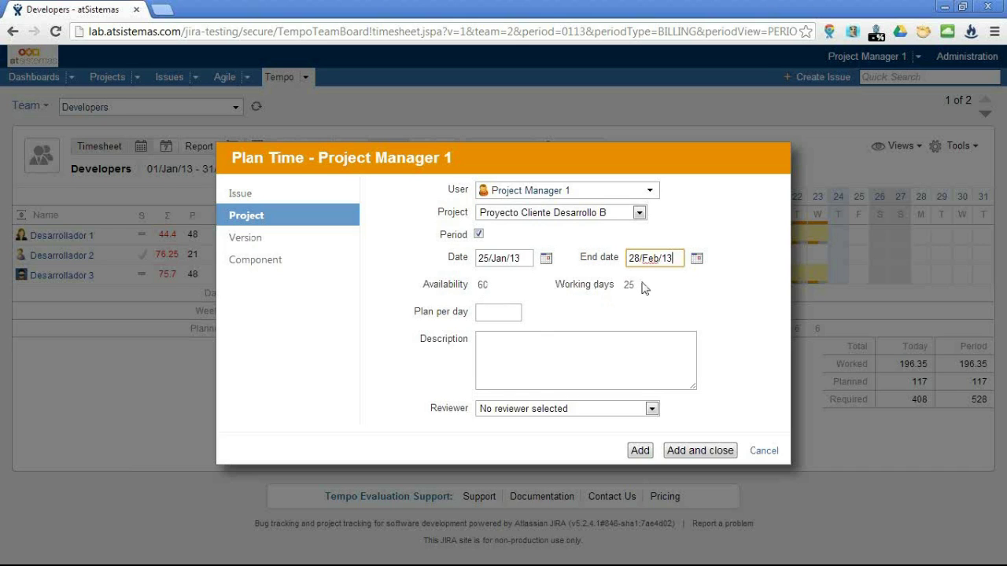
left_click(513, 310)
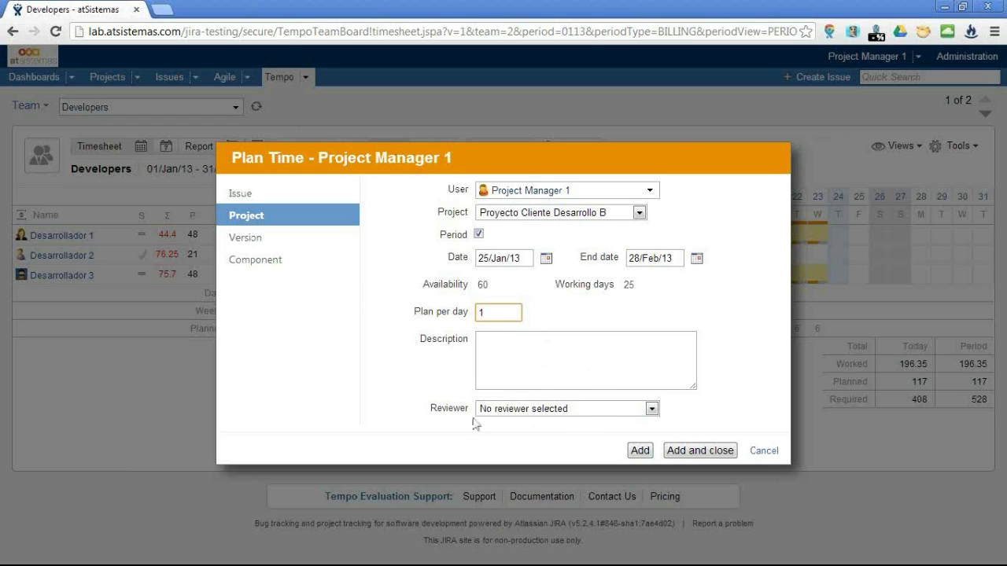
left_click(665, 457)
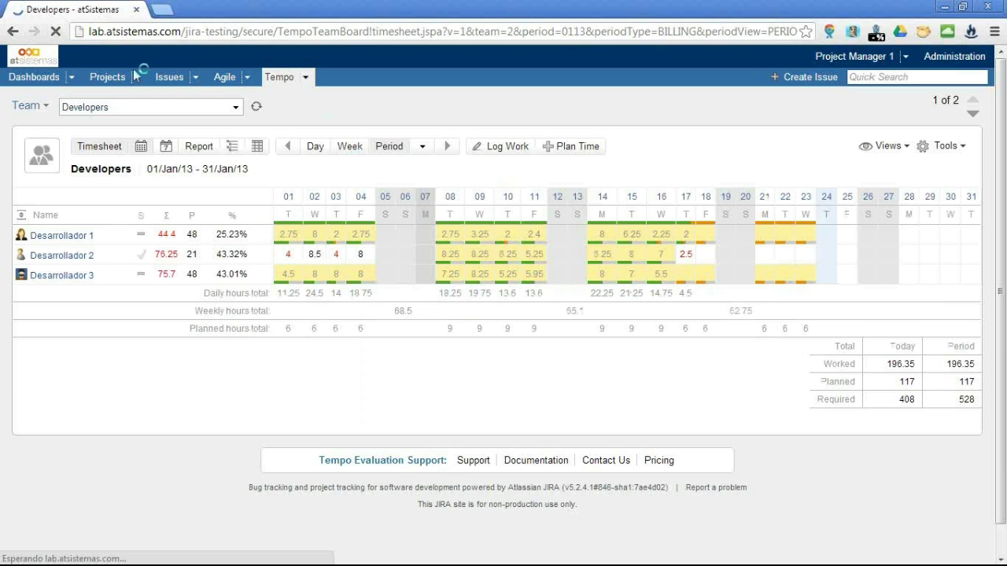
Switch from the team timesheet to the January planning calendar of Proyecto Cliente Desarrollo A.
left_click(44, 107)
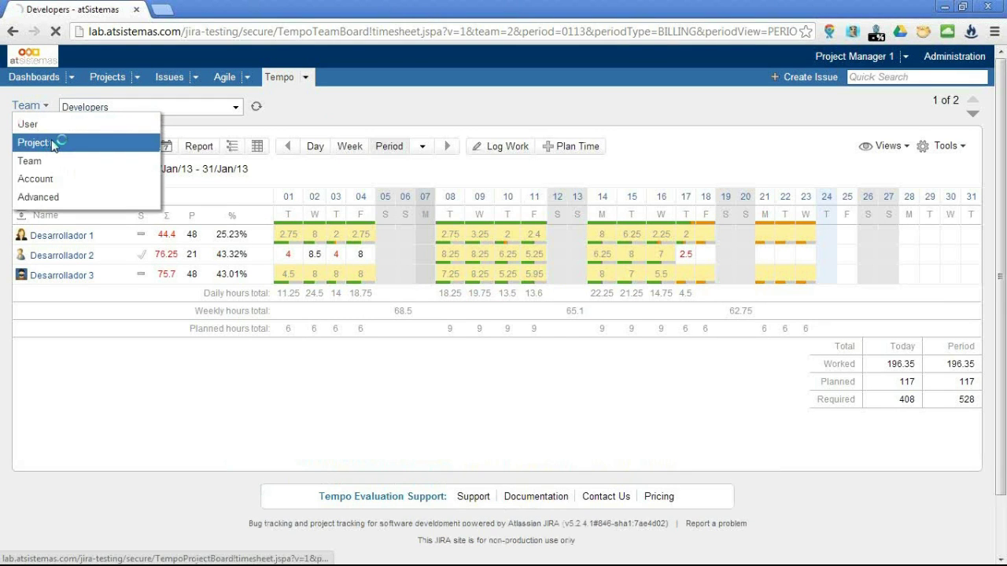
left_click(49, 144)
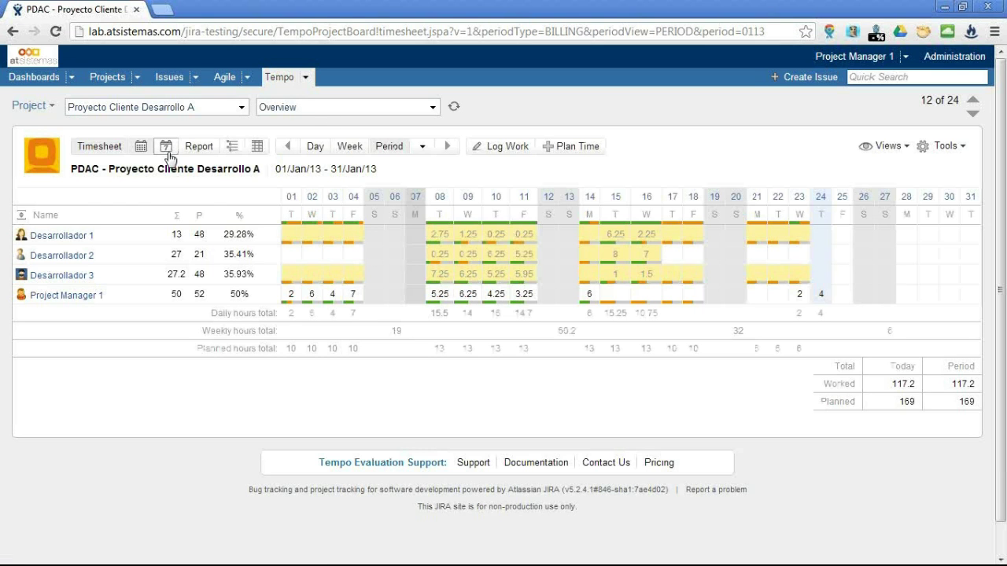
left_click(166, 148)
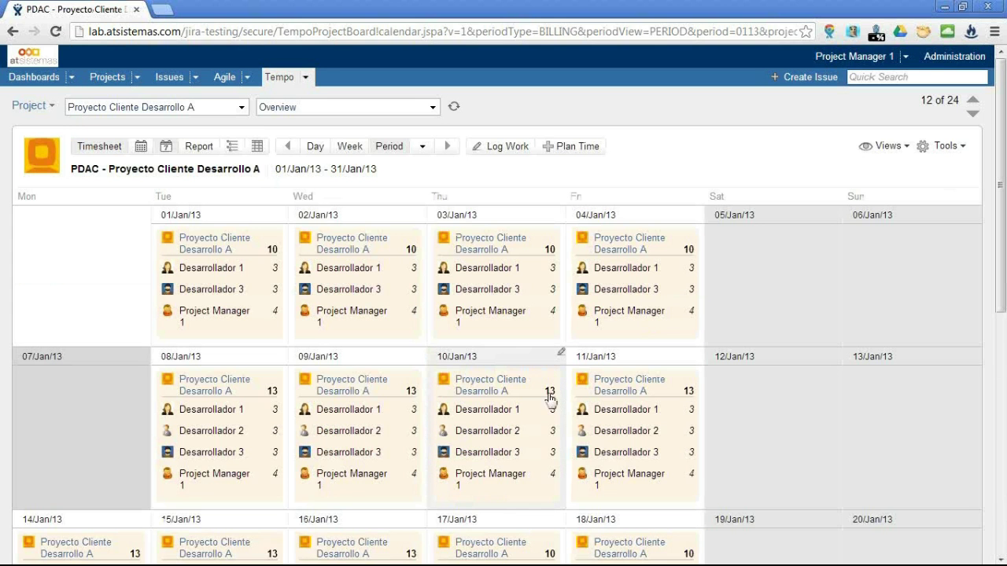
left_click_drag(1003, 279, 988, 228)
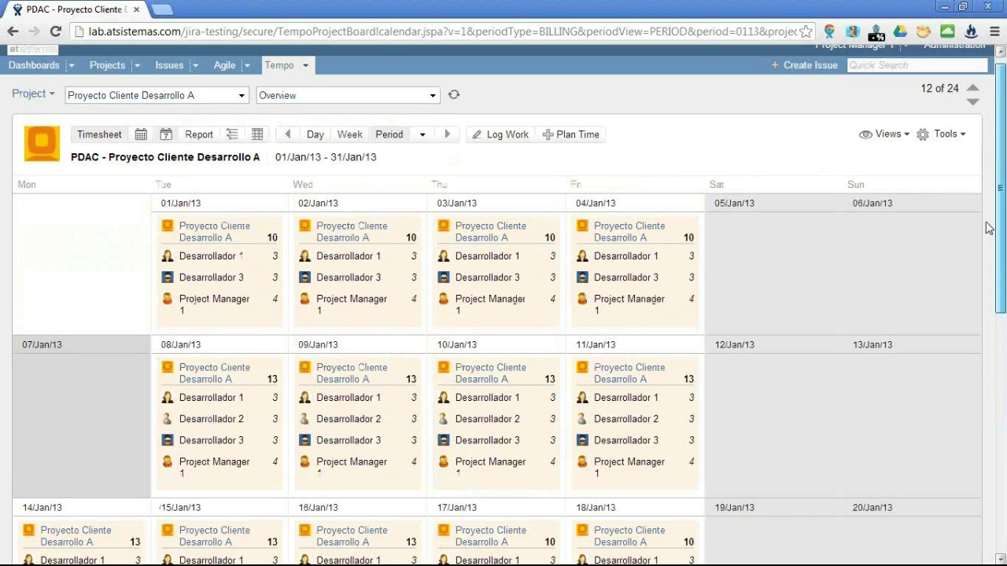
Move the planning calendar to February 2013 and switch it to Proyecto Cliente Desarrollo B.
left_click(453, 140)
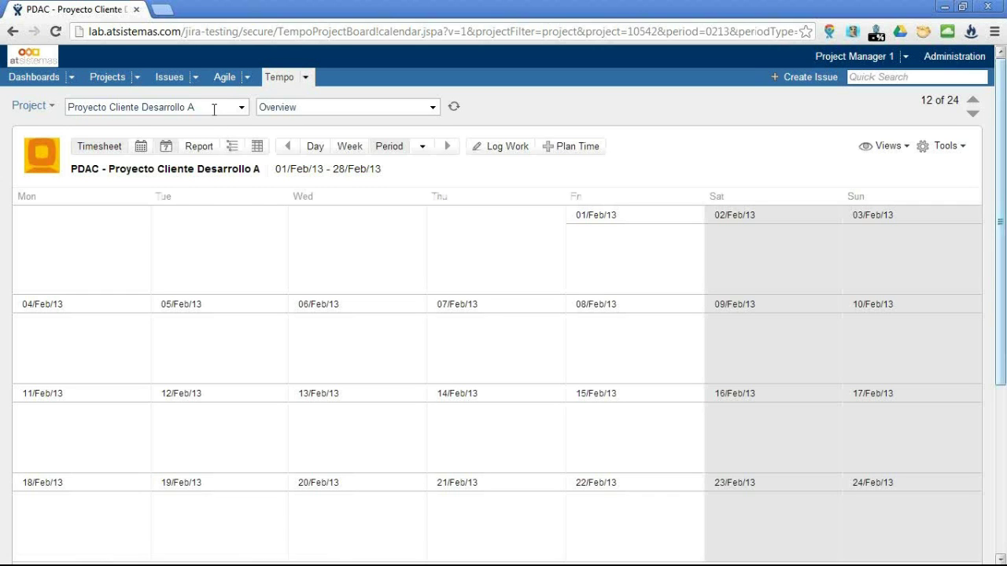
left_click(214, 109)
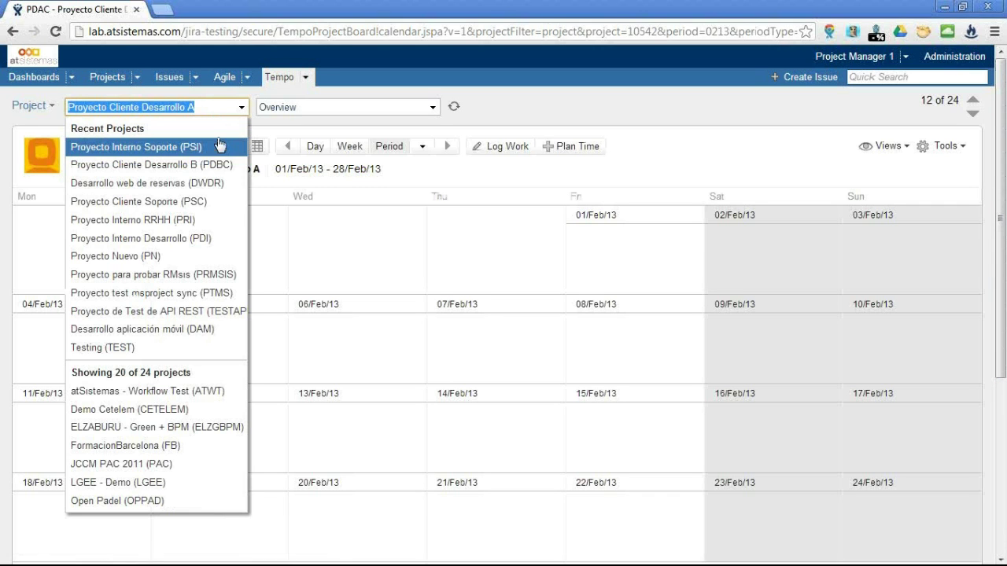
left_click(208, 165)
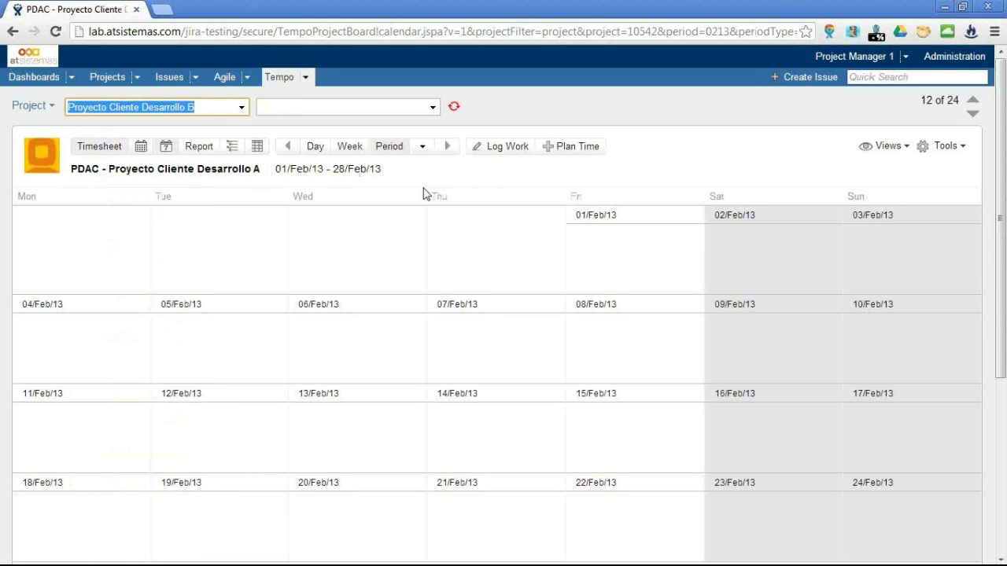
left_click(454, 110)
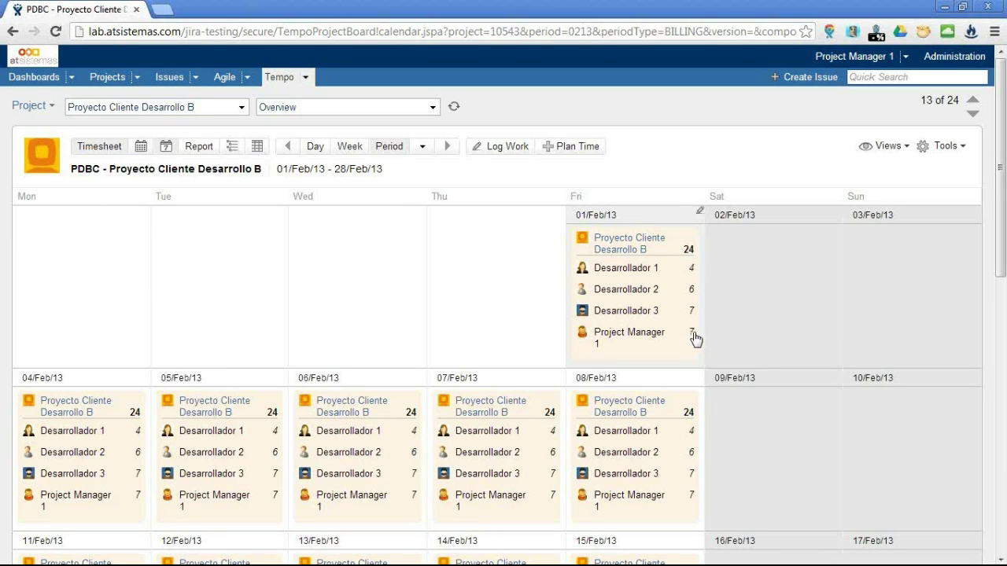
Return Proyecto Cliente Desarrollo B's calendar to January 2013 and examine the planned days at the month's end.
left_click(293, 150)
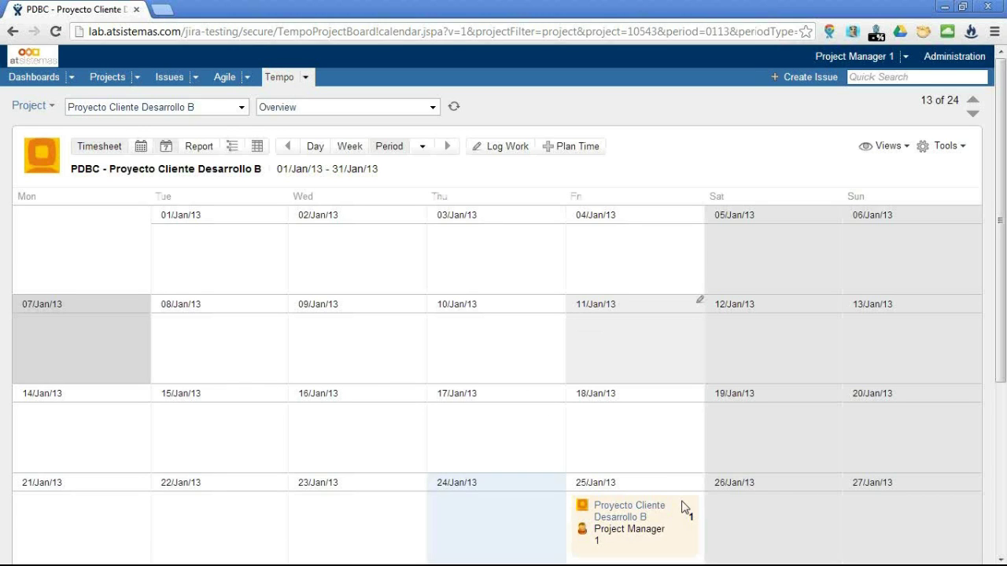
scroll(707, 504, "down", 1)
left_click_drag(1003, 327, 1002, 425)
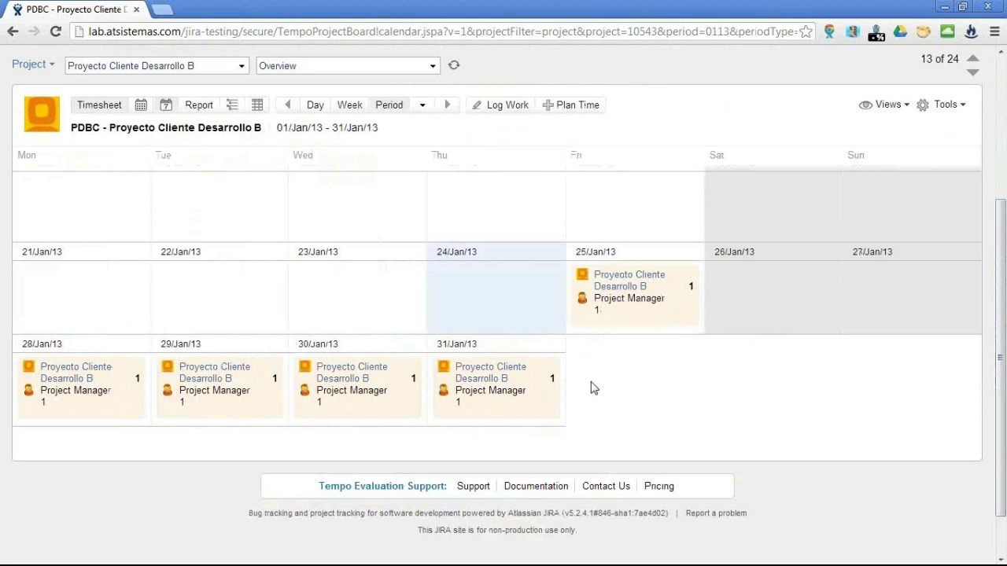
scroll(615, 389, "up", 1)
scroll(615, 388, "up", 2)
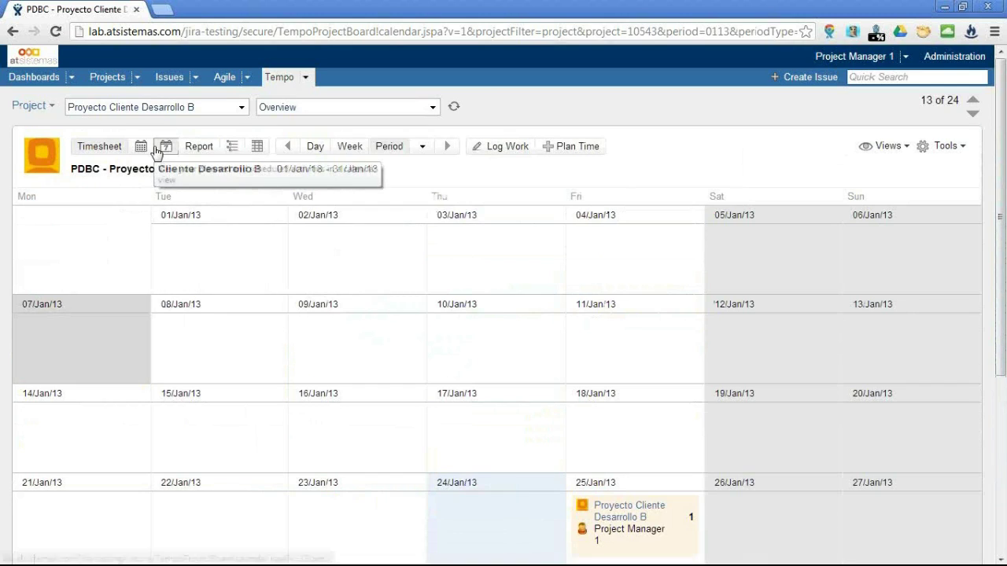
View the Developers team's January planning calendar and return to the calendar of Proyecto Cliente Desarrollo B.
left_click(47, 107)
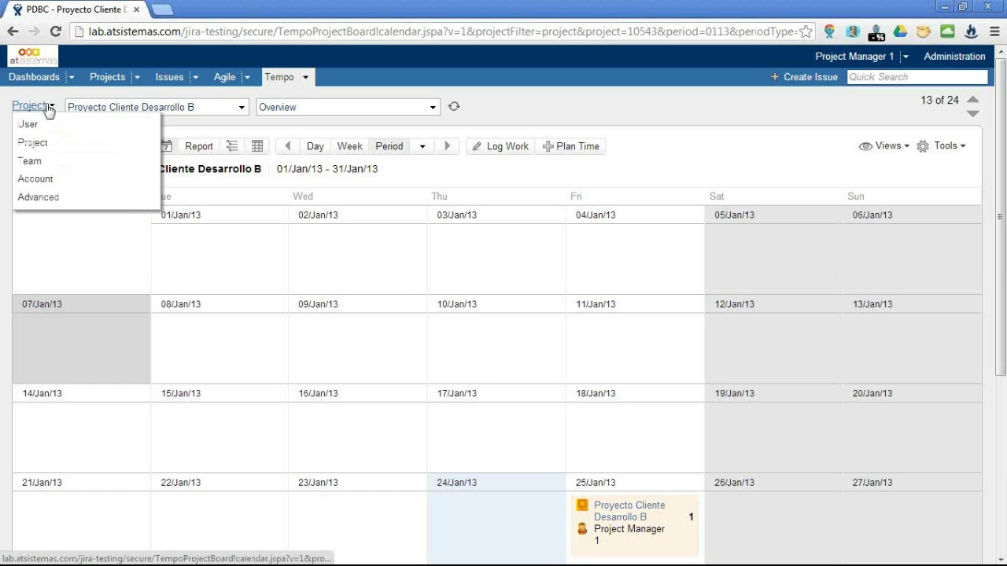
left_click(54, 161)
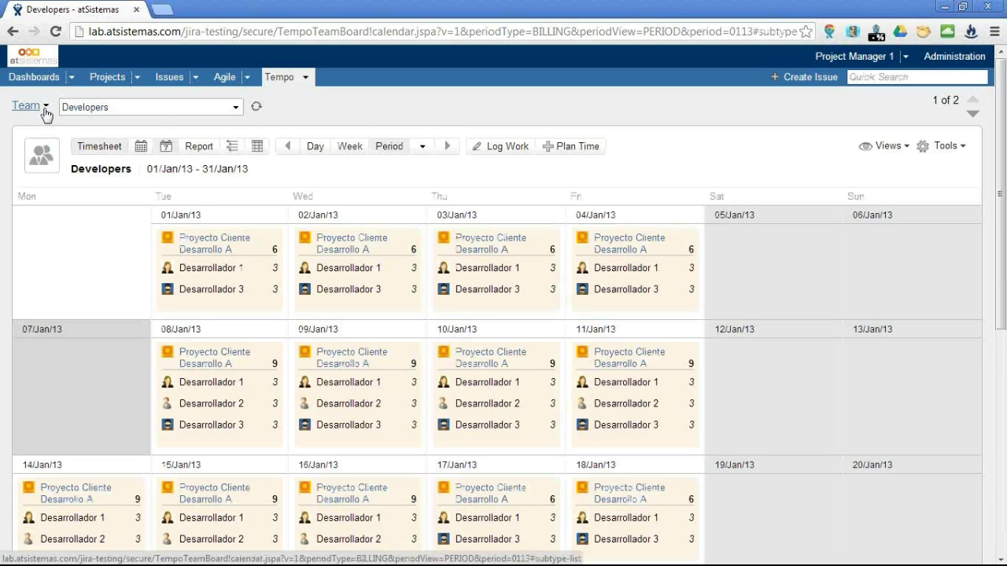
left_click(45, 107)
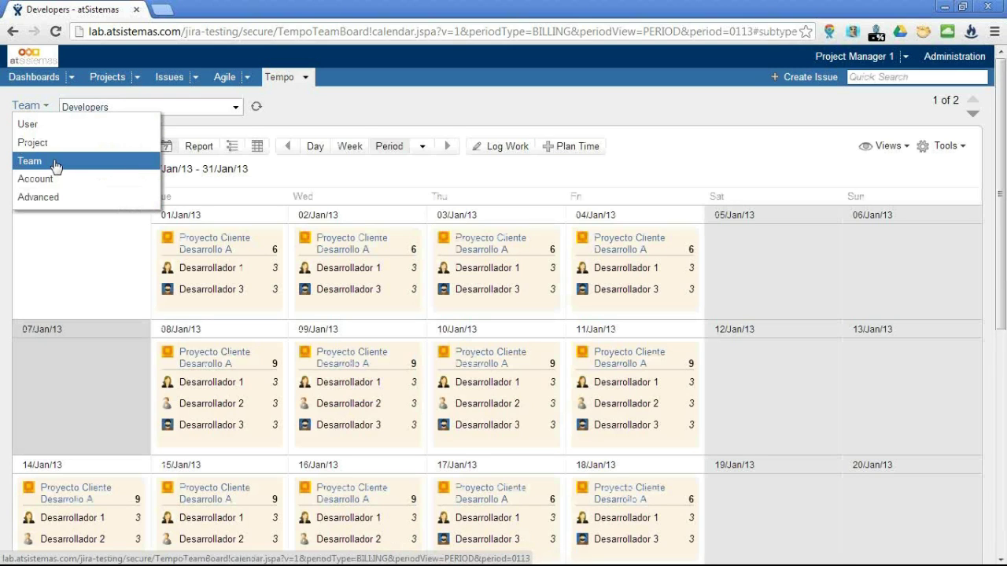
left_click(50, 146)
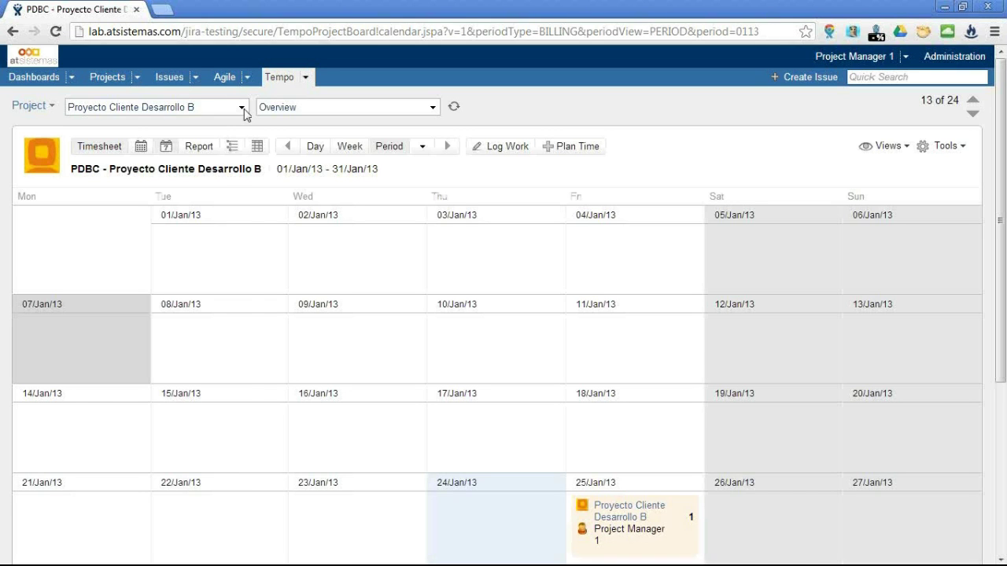
Show Proyecto Cliente Desarrollo B's timesheet, checking December 2012 and returning to January 2013.
left_click(242, 109)
left_click(206, 147)
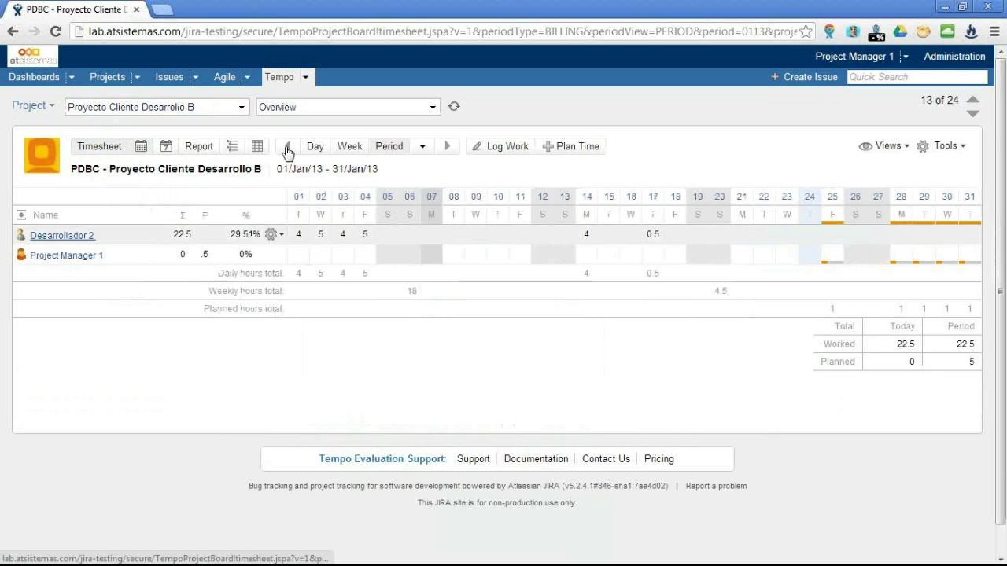
left_click(287, 147)
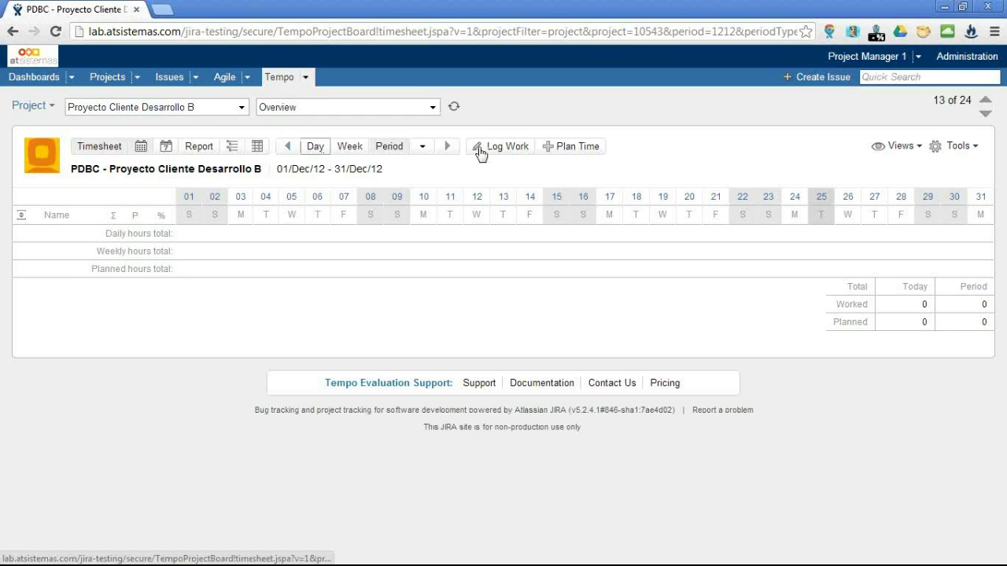
left_click(451, 145)
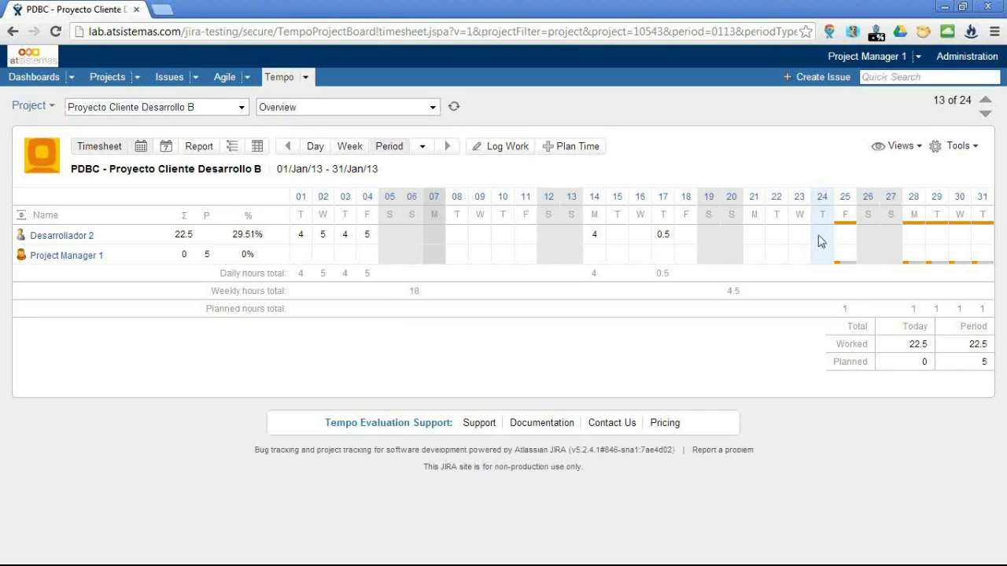
Show the January worklog report for Proyecto Cliente Desarrollo B and switch it to Proyecto Cliente Desarrollo A.
left_click(202, 148)
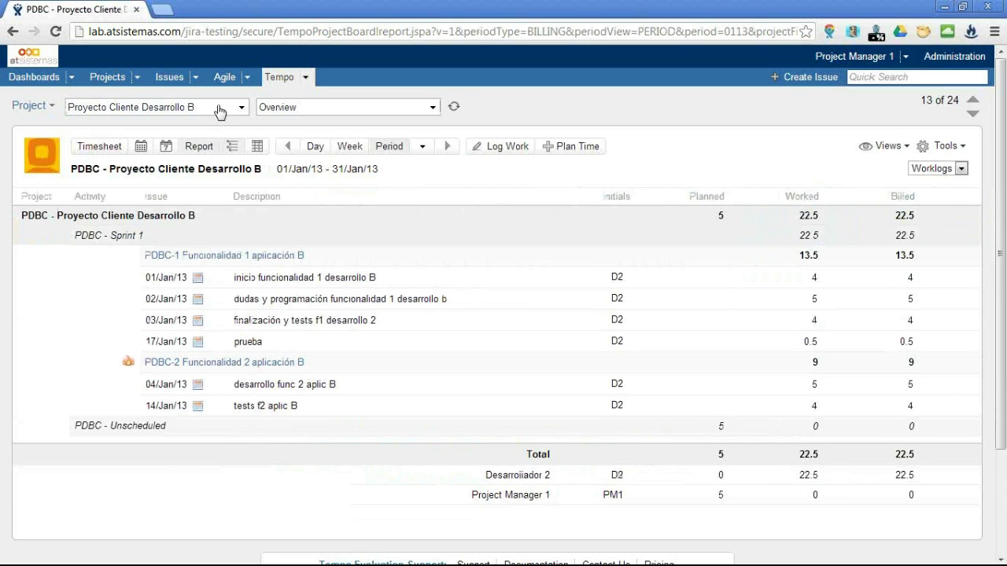
left_click(224, 110)
left_click(233, 145)
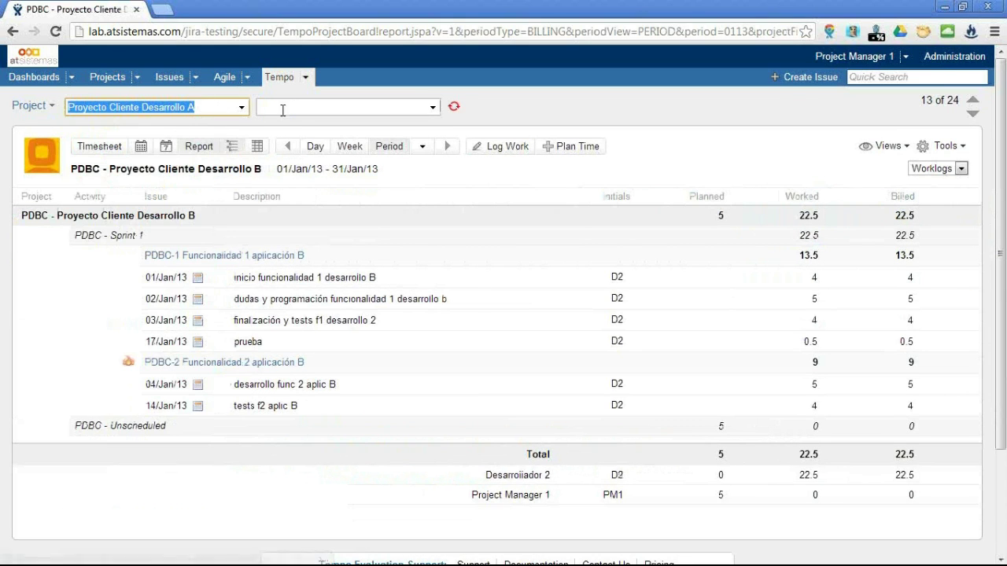
left_click(455, 107)
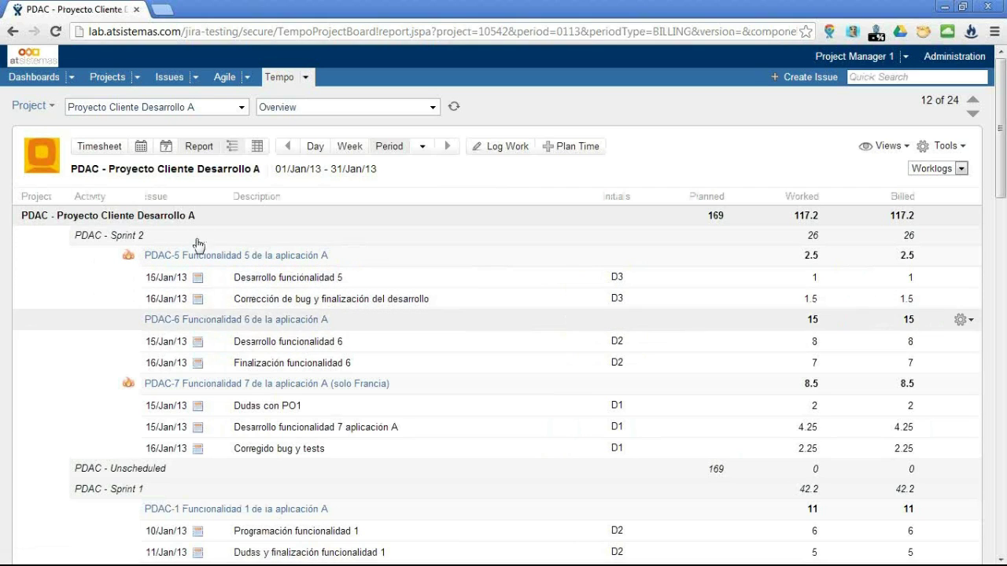
Collapse Sprint 2, Sprint 1 and Sprint zero in the report to compare planned and worked totals.
left_click(90, 238)
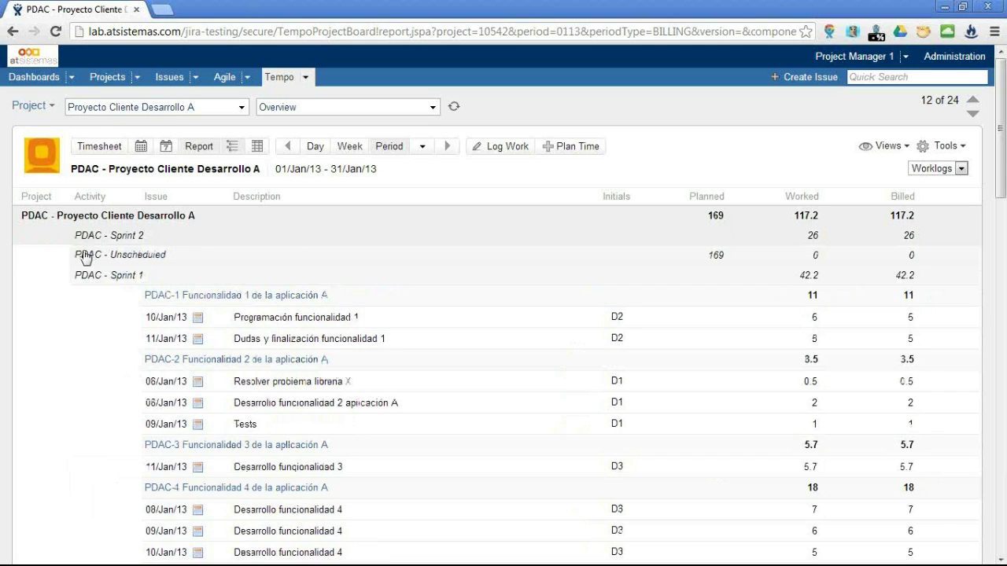
left_click(102, 272)
left_click(96, 297)
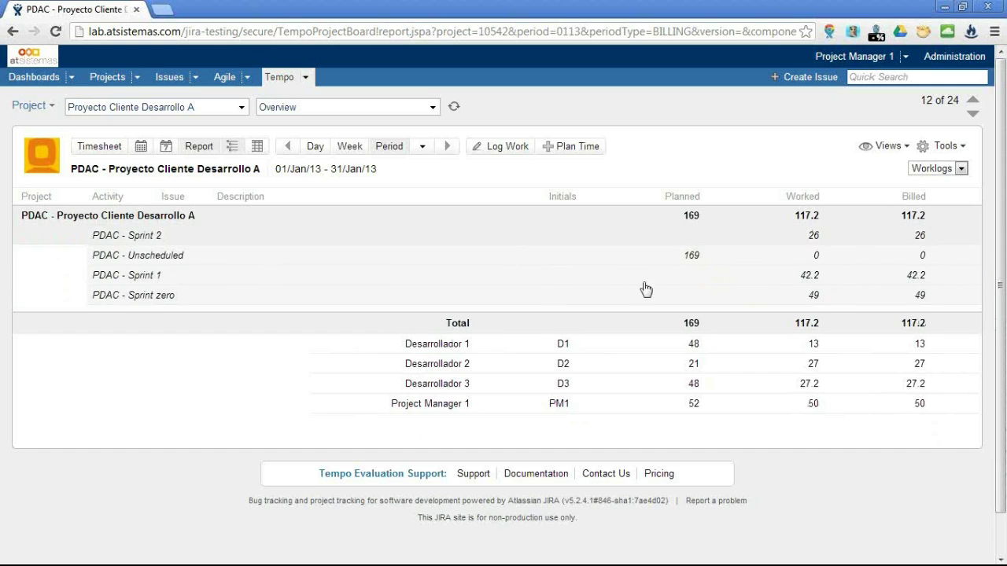
Expand Sprint 2 and Sprint 1, and check the original estimate against time spent for the flagged Sprint 2 issues PDAC-5 and PDAC-7.
left_click(129, 248)
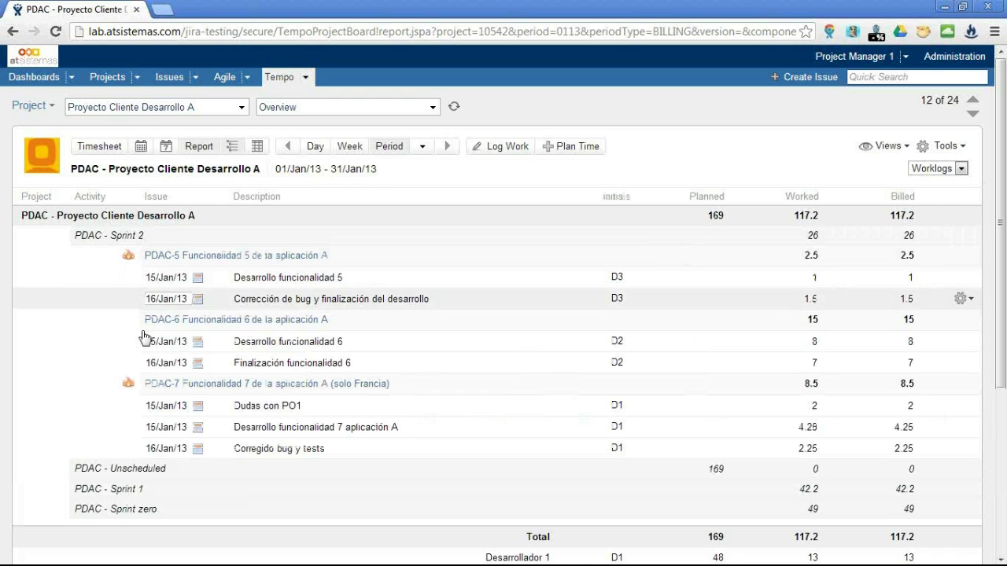
left_click(130, 496)
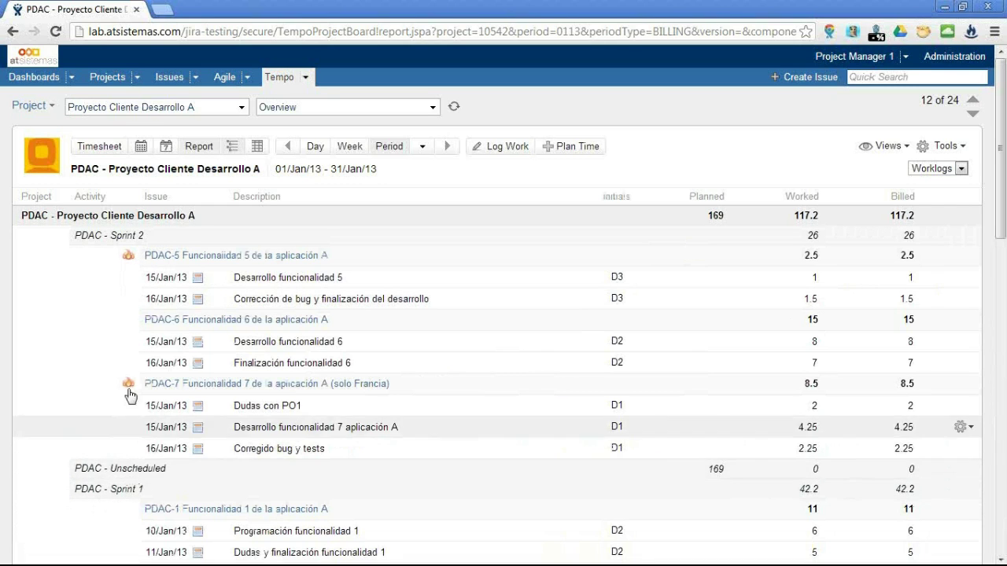
mouse_move(126, 261)
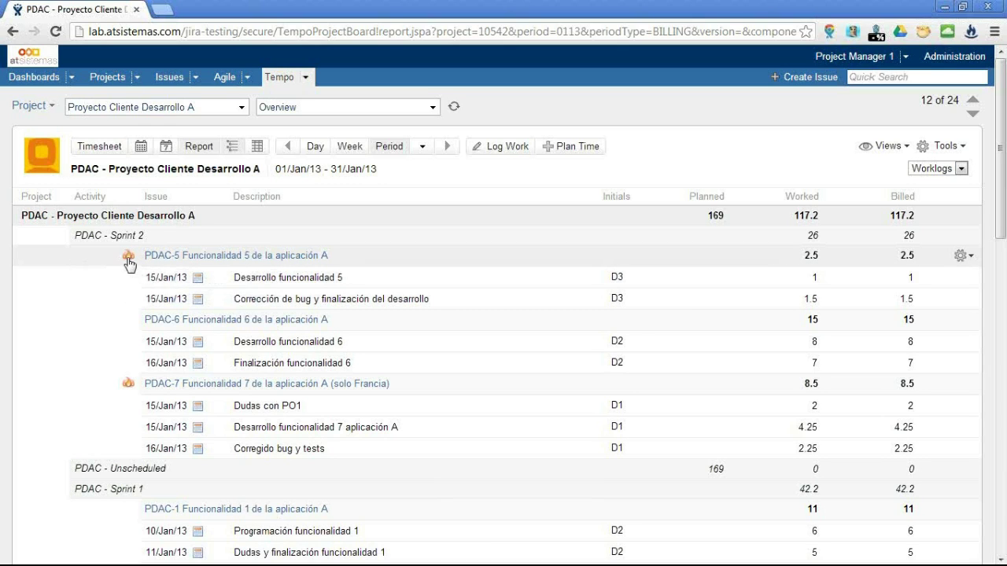
mouse_move(130, 388)
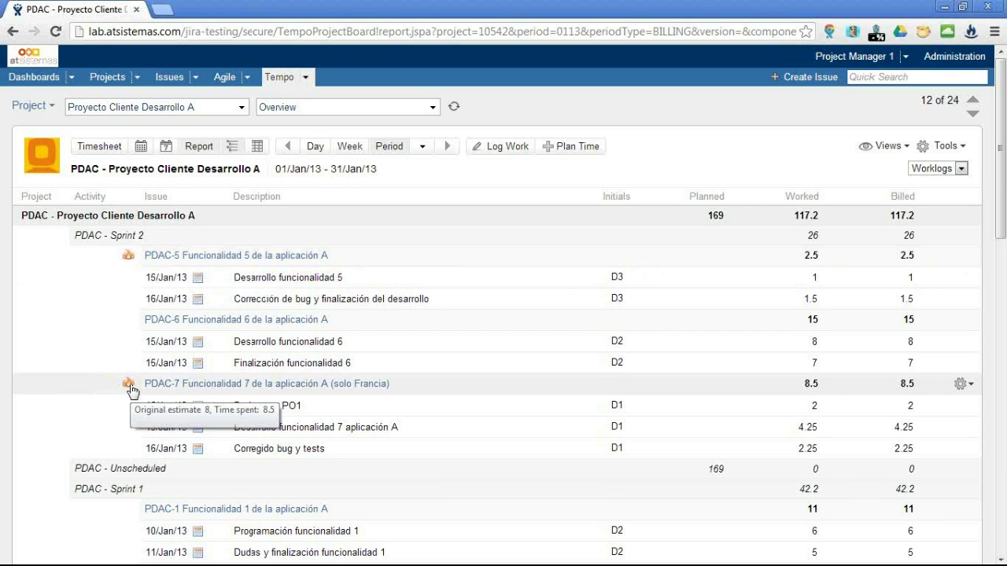
Examine the worklogs listed under Sprint 2 and Sprint 1, including the PDAC-13 Daily scrum meeting entries.
scroll(131, 391, "down", 1)
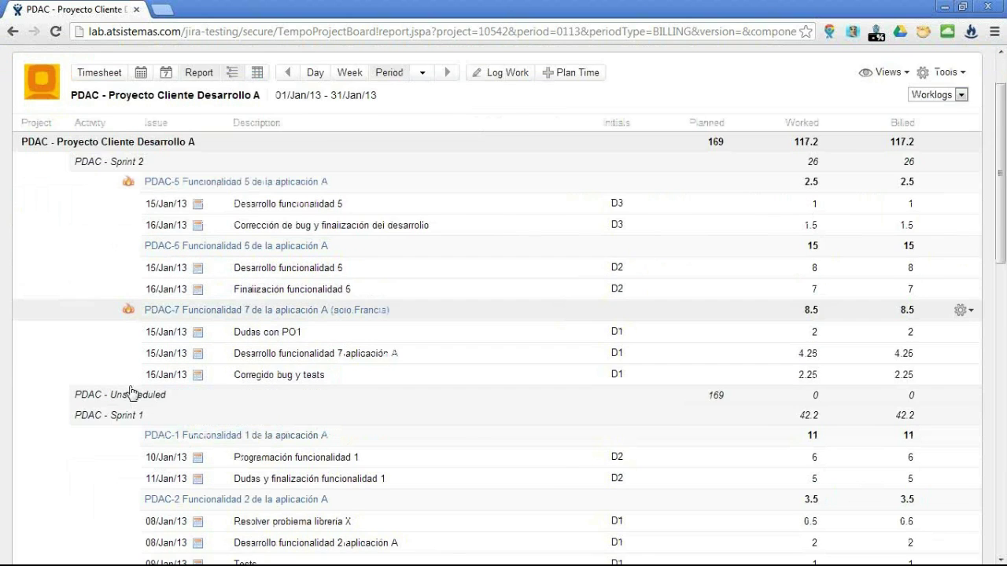
scroll(130, 391, "down", 5)
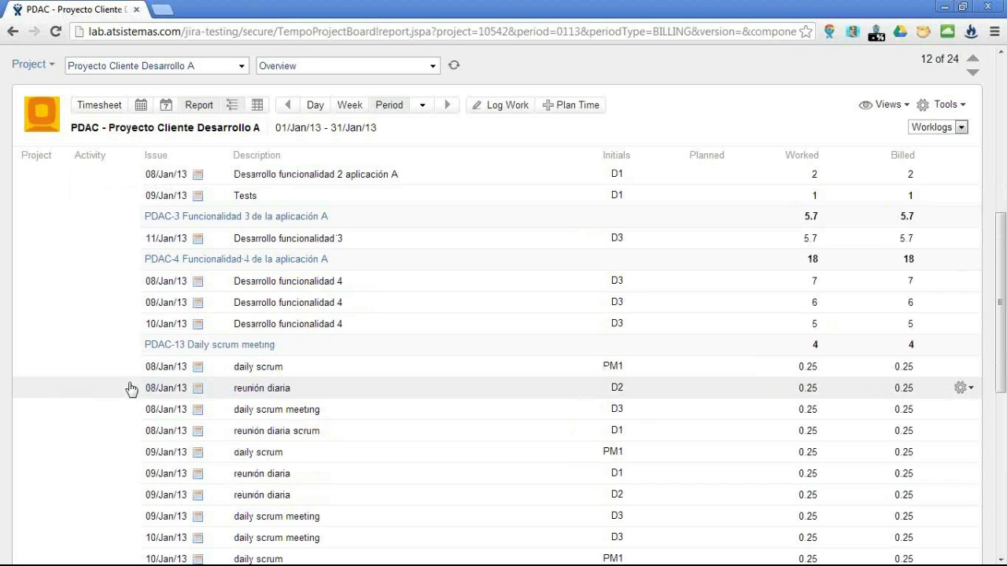
scroll(131, 391, "down", 3)
scroll(129, 386, "up", 3)
scroll(128, 383, "up", 4)
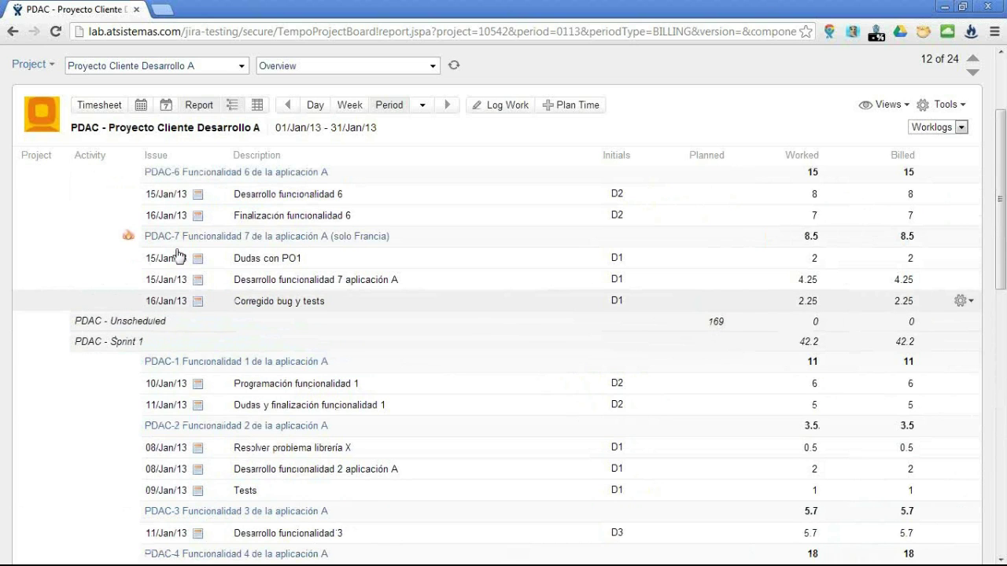
scroll(178, 256, "up", 3)
scroll(139, 286, "down", 6)
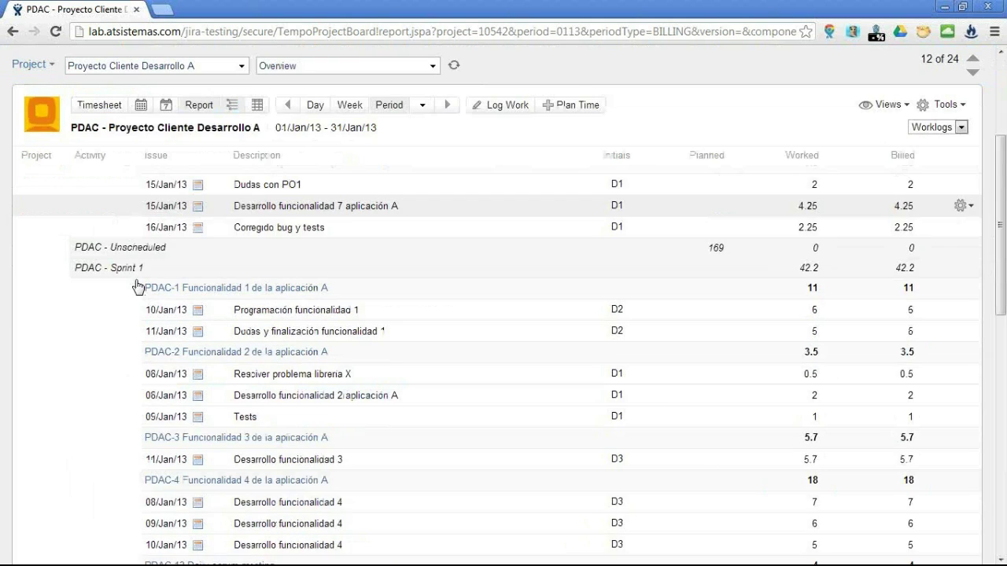
scroll(126, 322, "down", 2)
scroll(117, 359, "down", 6)
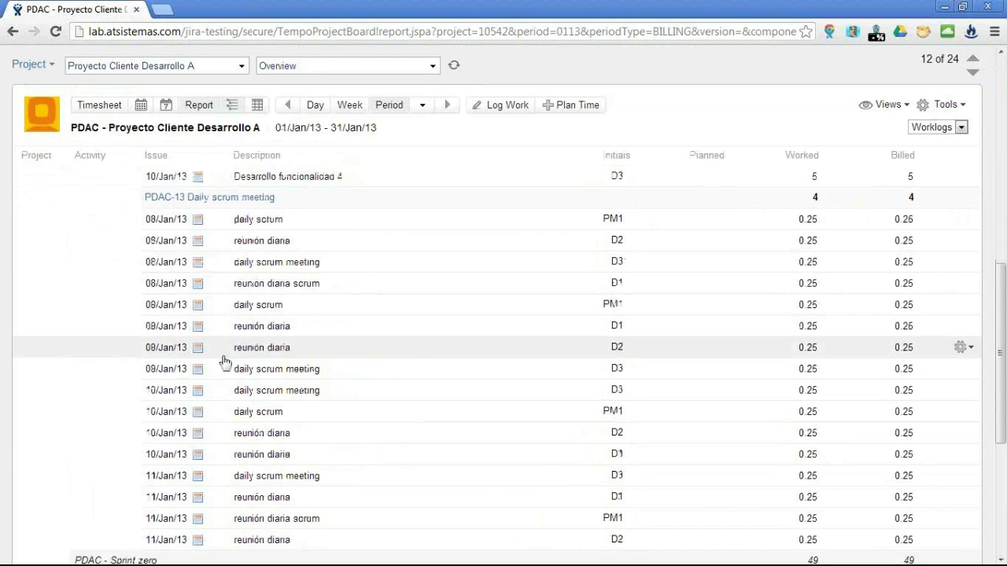
Expand Sprint zero, review its worklogs from PDAC-8 onward, and return to the start of the report.
left_click(135, 420)
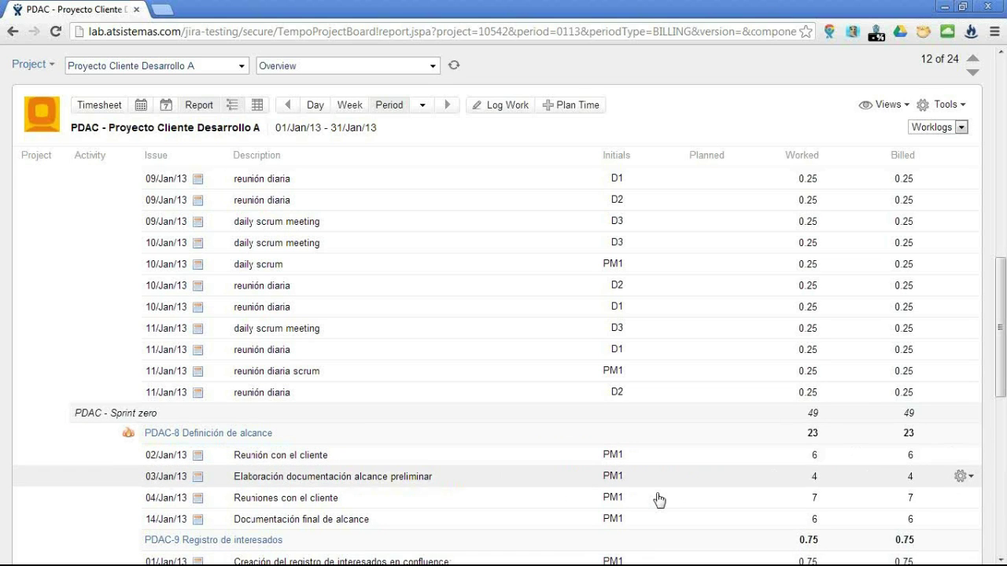
scroll(653, 499, "down", 2)
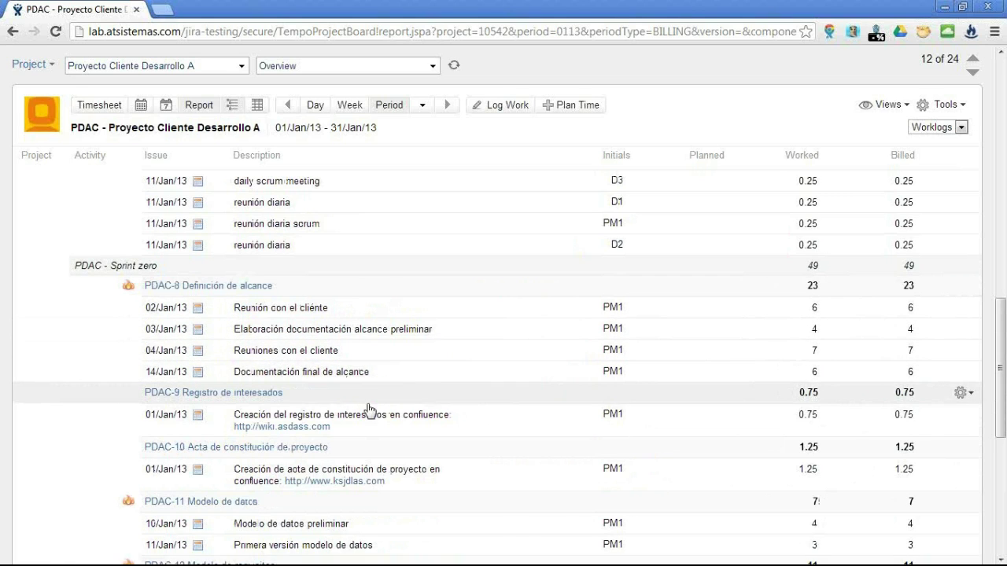
scroll(369, 409, "down", 1)
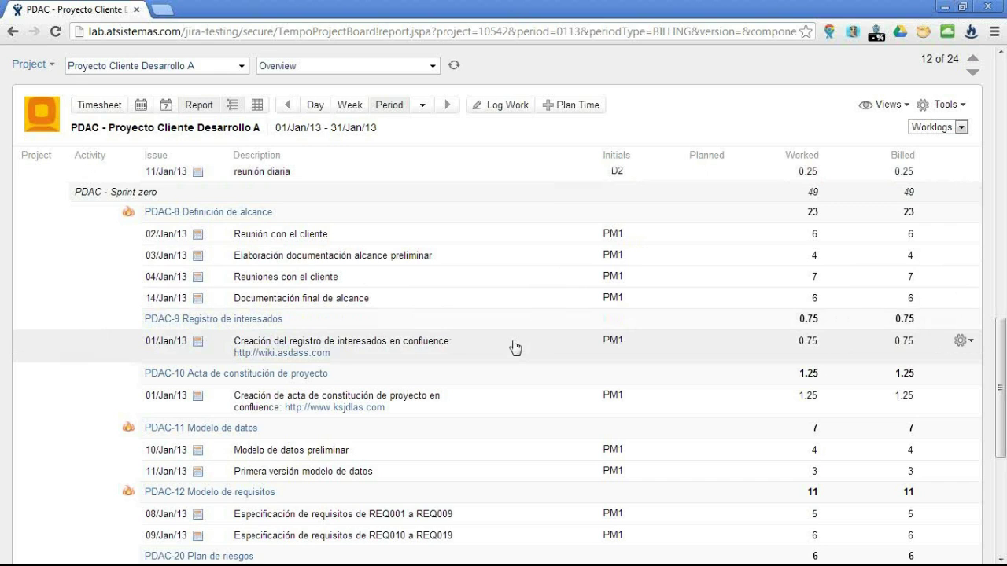
scroll(501, 407, "down", 2)
scroll(481, 393, "up", 10)
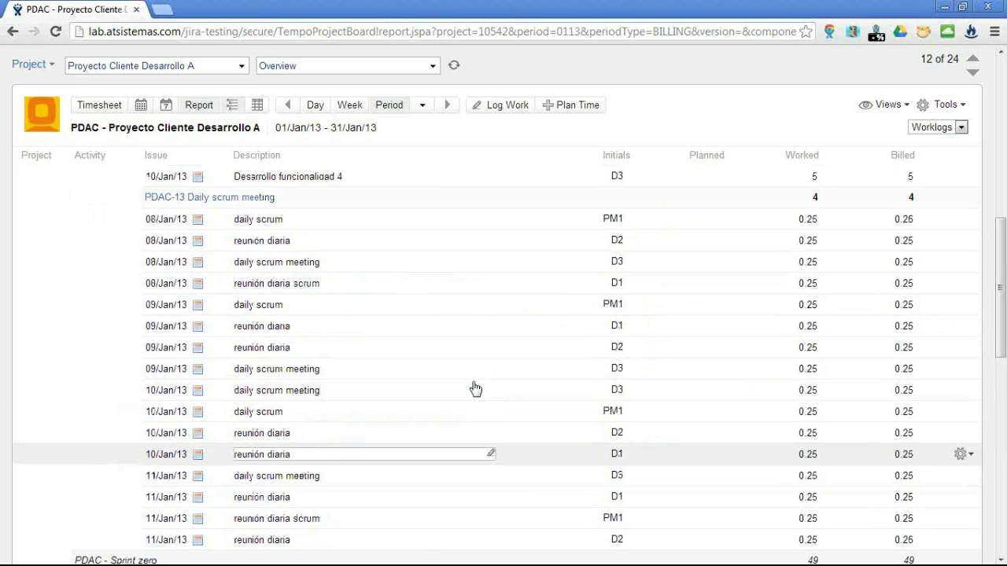
scroll(472, 385, "up", 5)
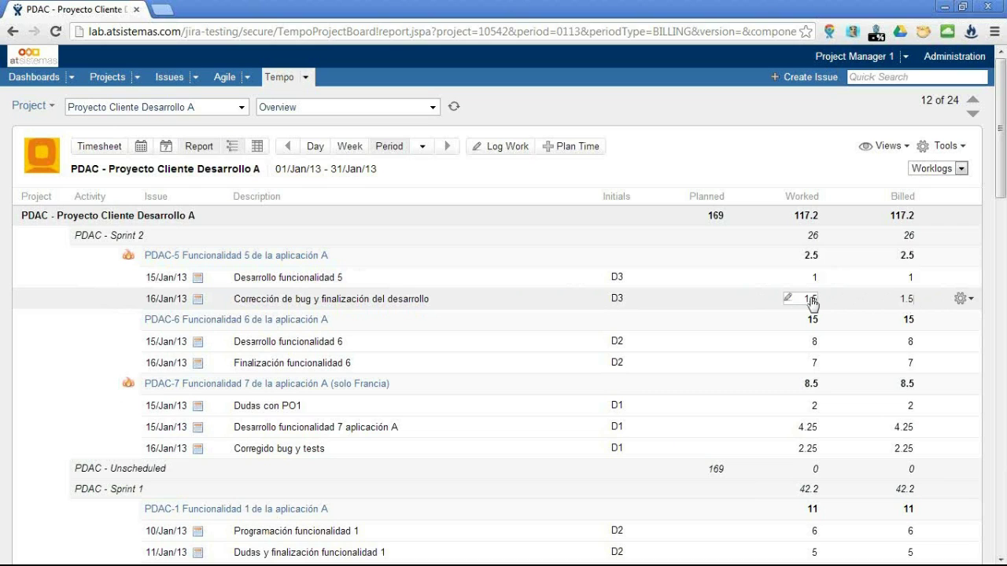
Open the description, worked hours and billed hours of the 15/Jan/13 PDAC-6 worklog for inline editing, and view its available actions.
left_click(358, 343)
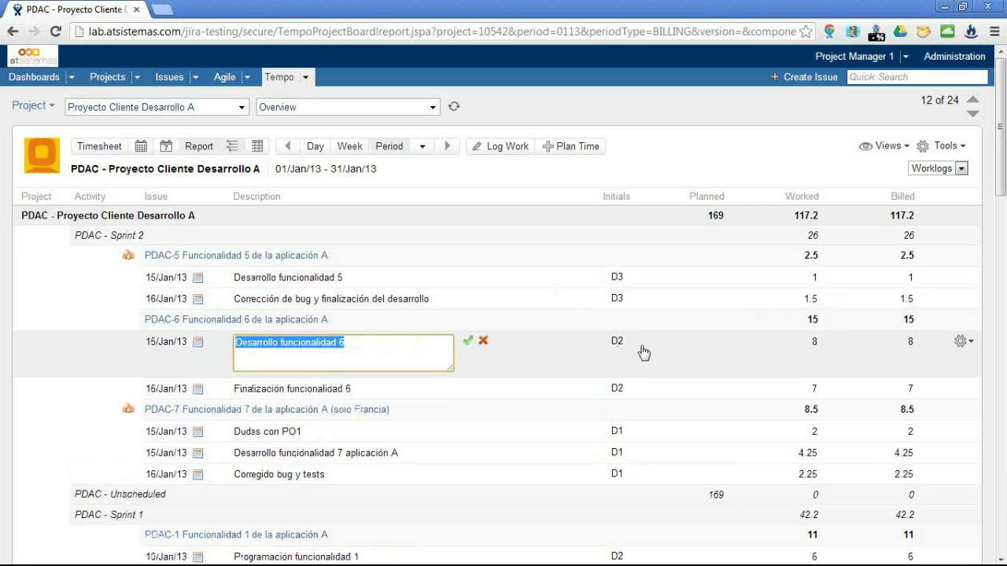
left_click(818, 341)
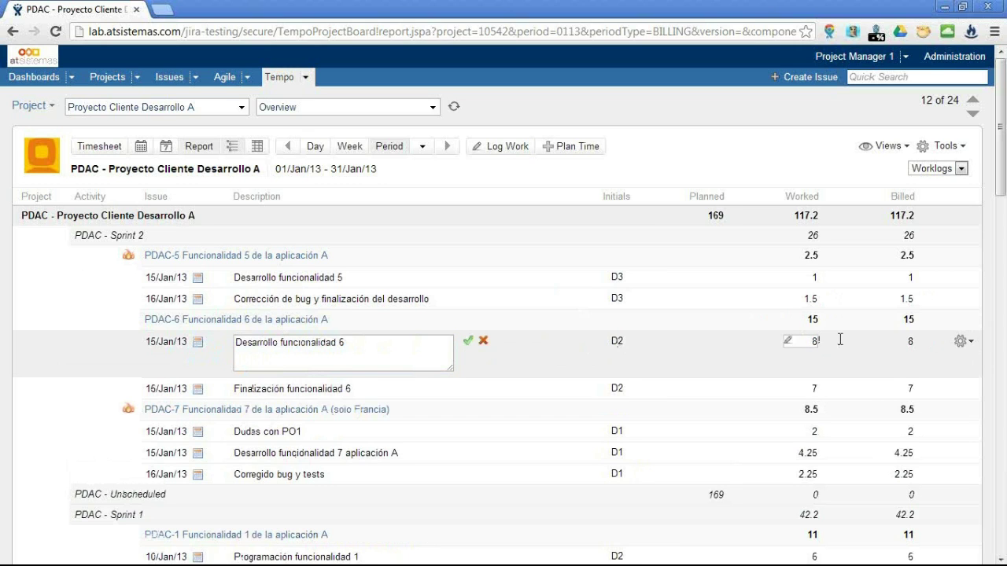
left_click(912, 341)
left_click(966, 342)
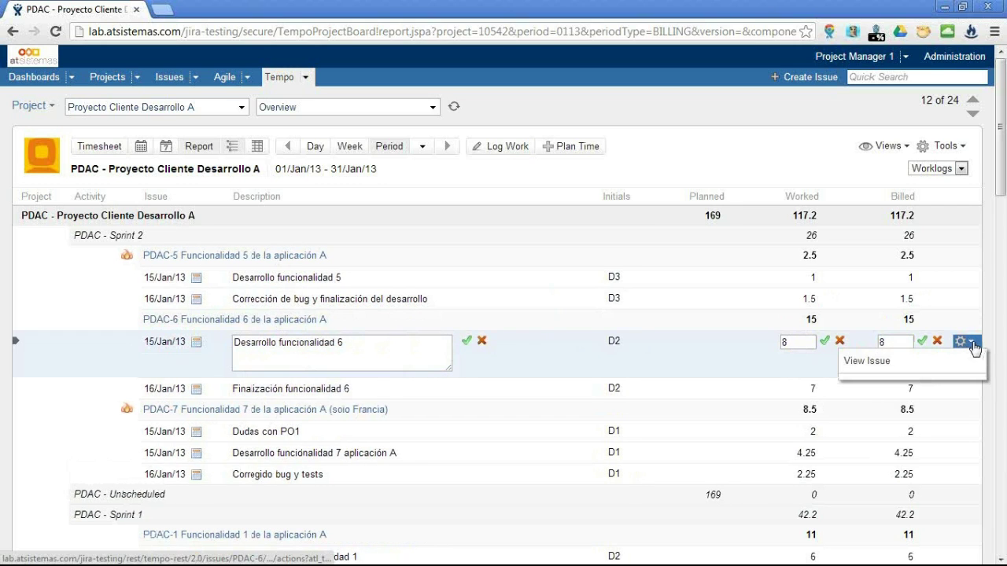
left_click(670, 133)
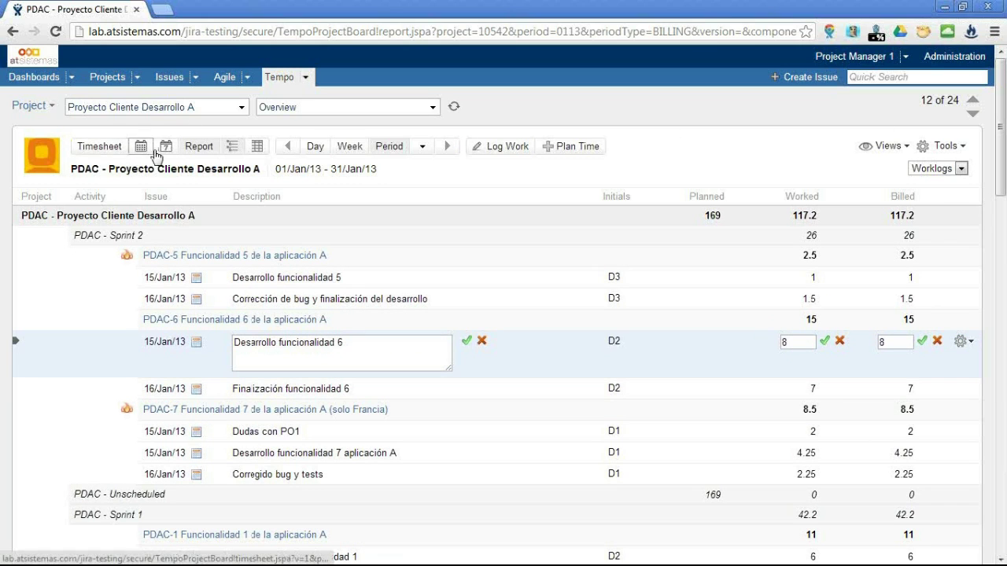
Show the January period timesheet for Proyecto Cliente Desarrollo A instead of its report.
left_click(51, 108)
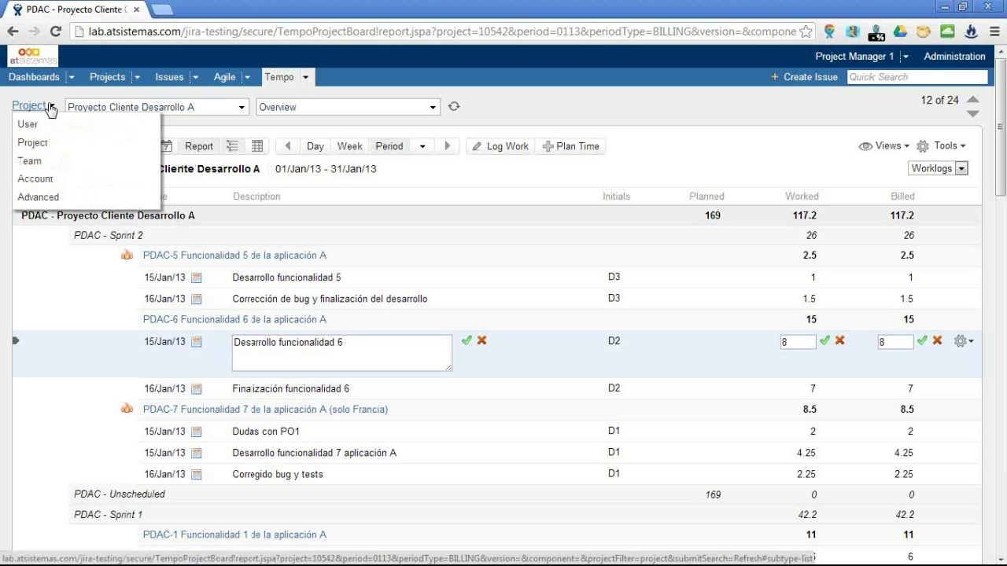
key("Escape")
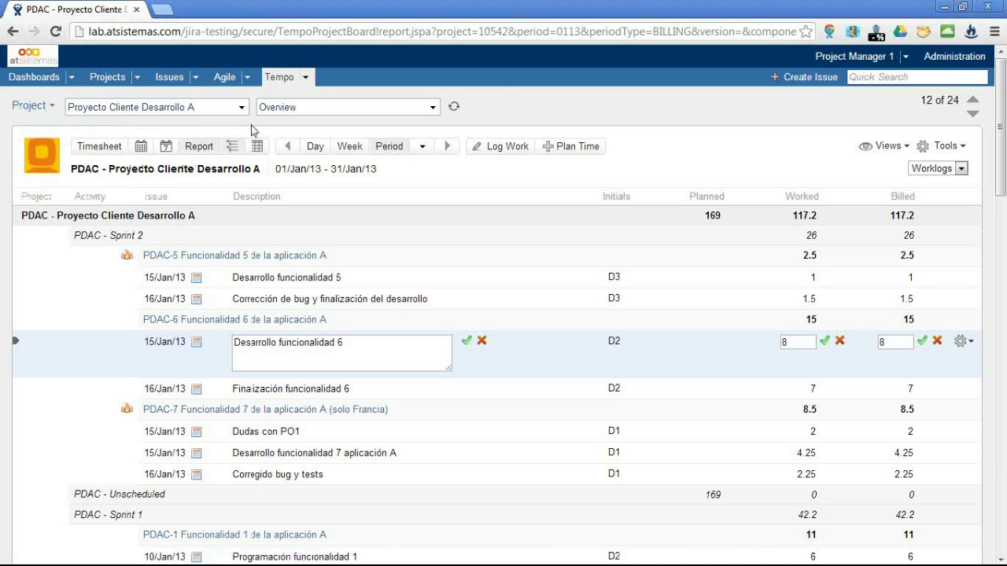
left_click(143, 151)
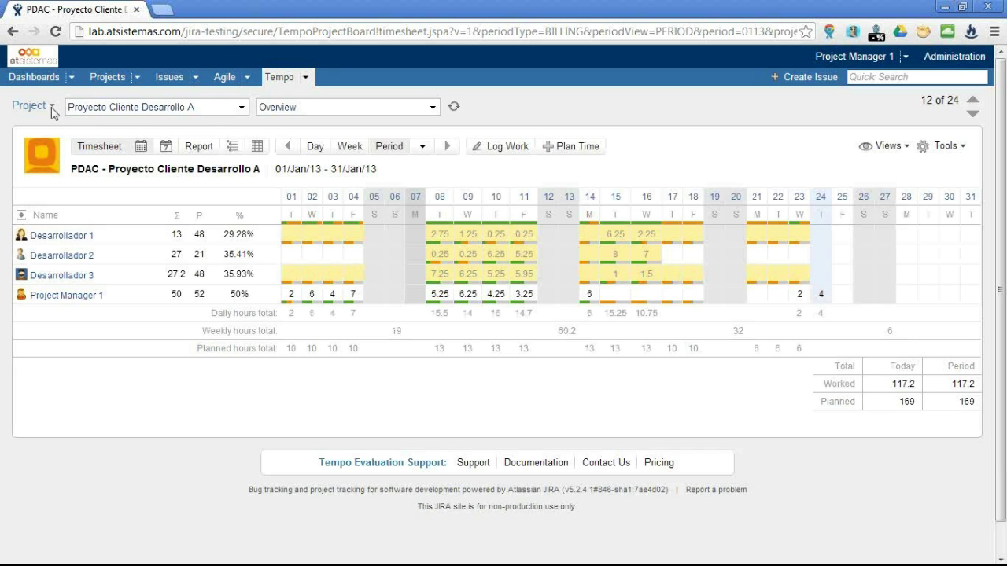
Switch from project to account level and show the period timesheet for all accounts of customer Cliente, S.L.
left_click(49, 107)
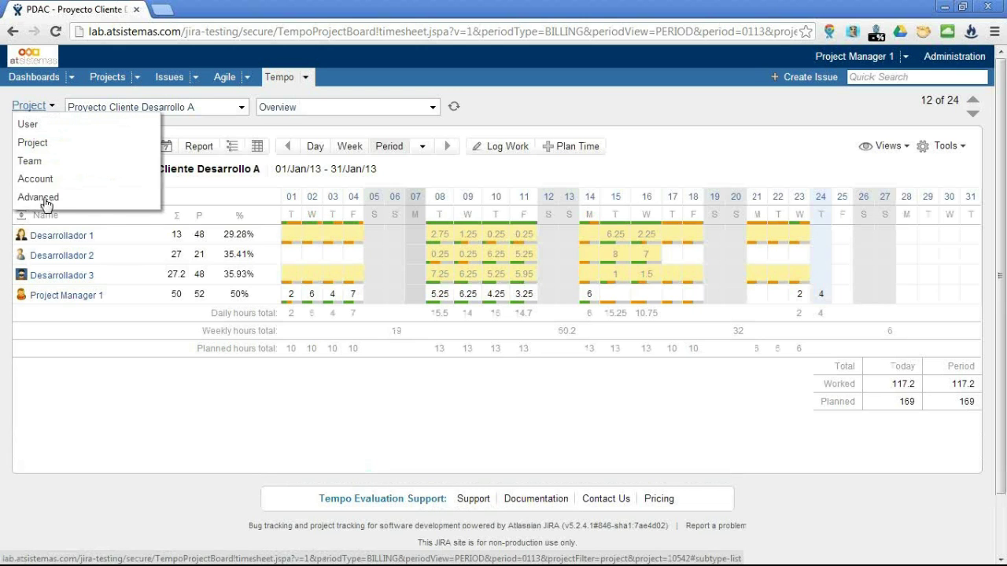
left_click(44, 181)
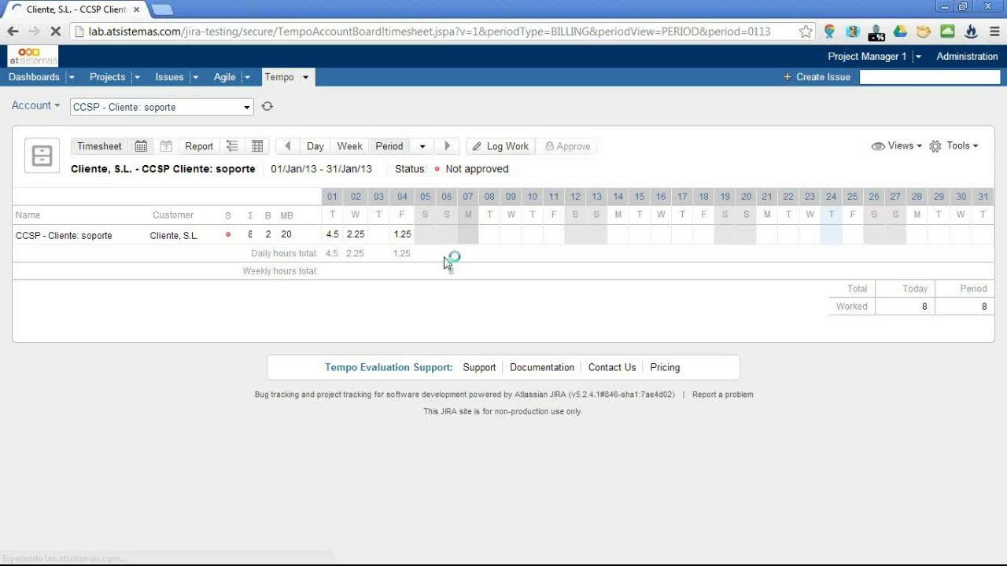
left_click(247, 107)
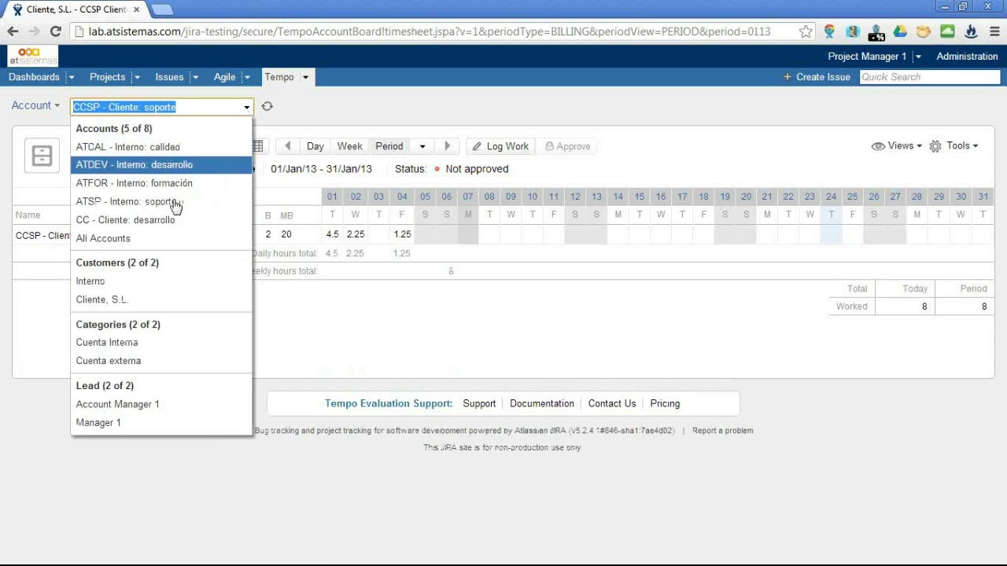
left_click(131, 304)
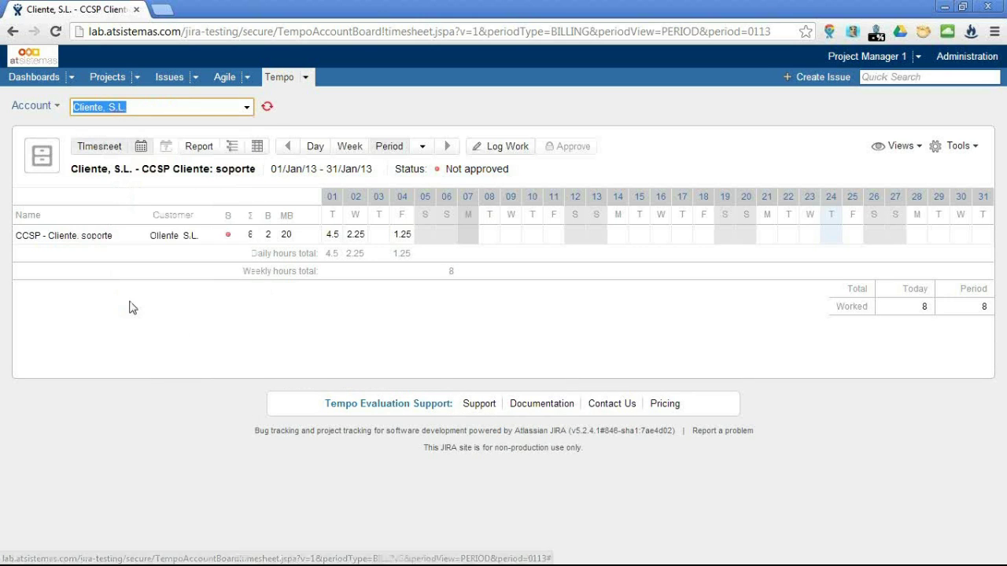
left_click(266, 109)
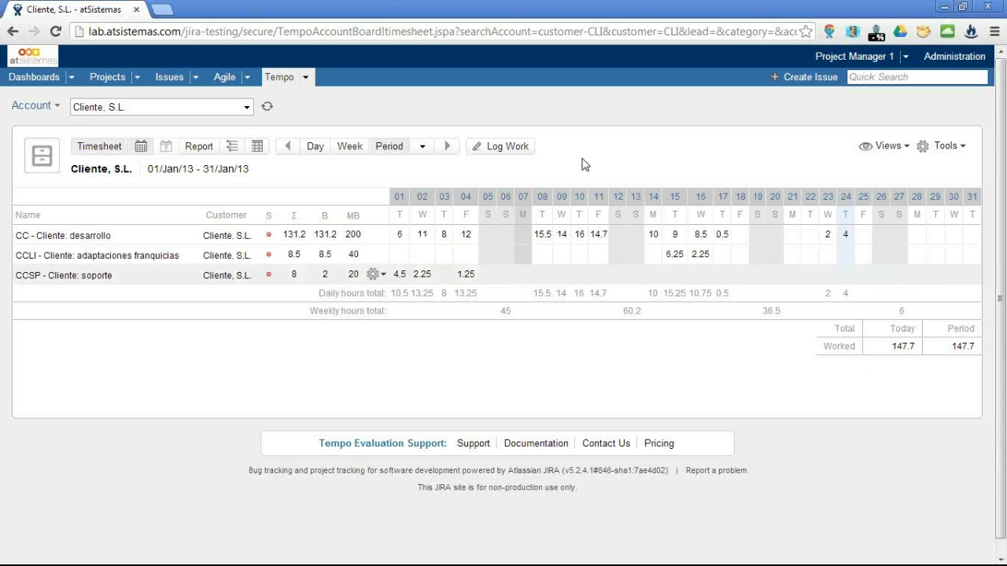
Open the Cliente, S.L. report and review its three projects' worked and billed hours, both collapsed and expanded.
left_click(232, 149)
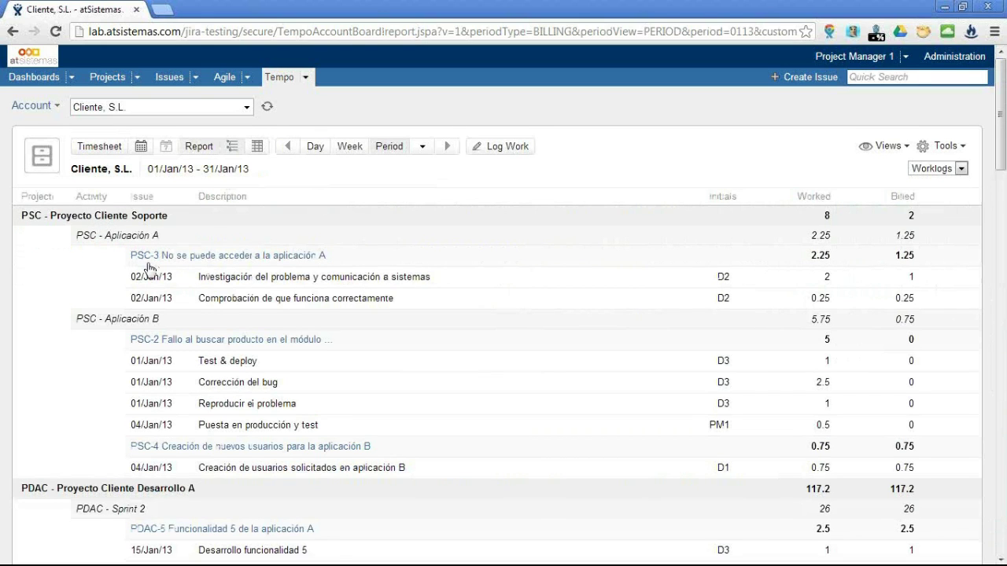
left_click(87, 217)
left_click(77, 238)
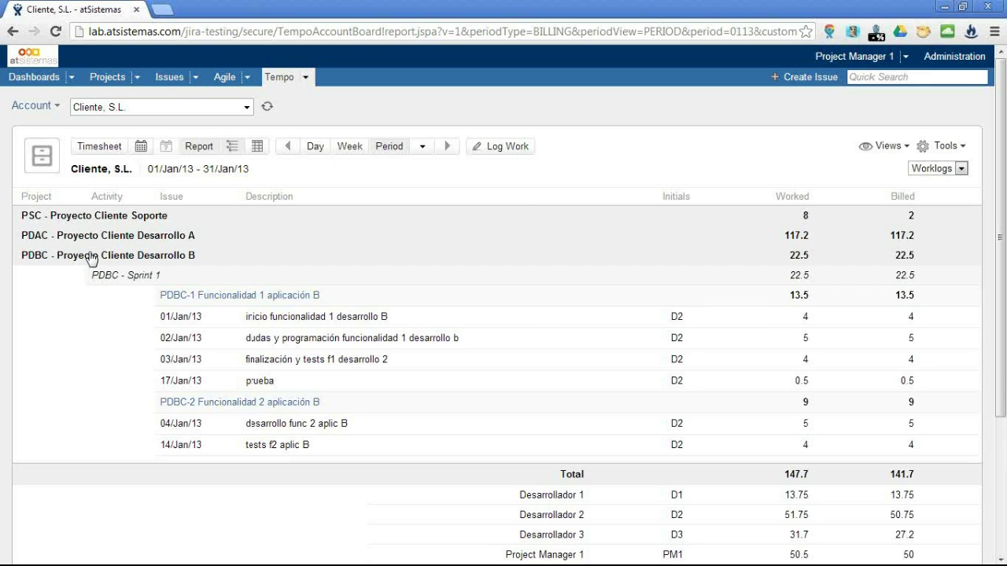
left_click(91, 257)
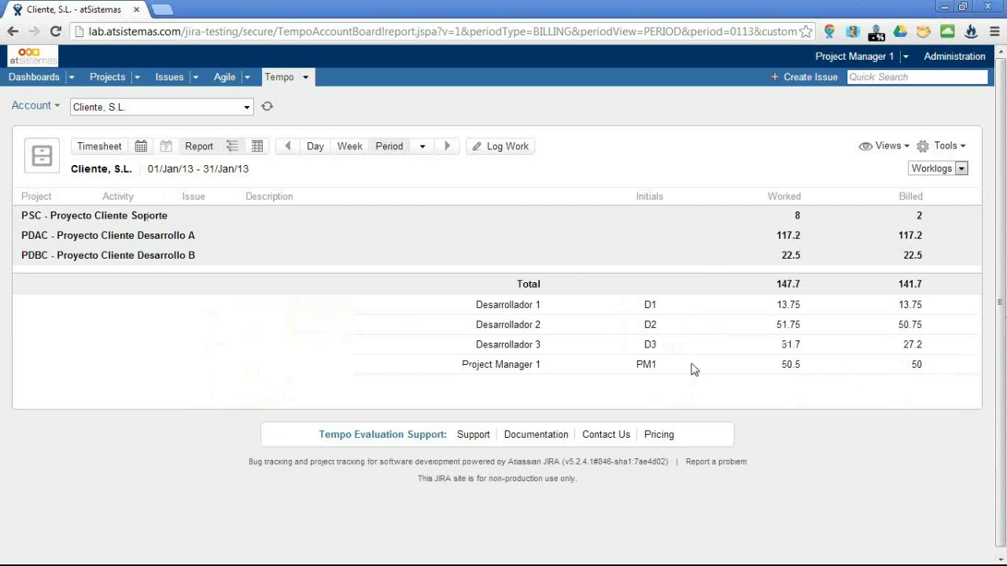
left_click(147, 260)
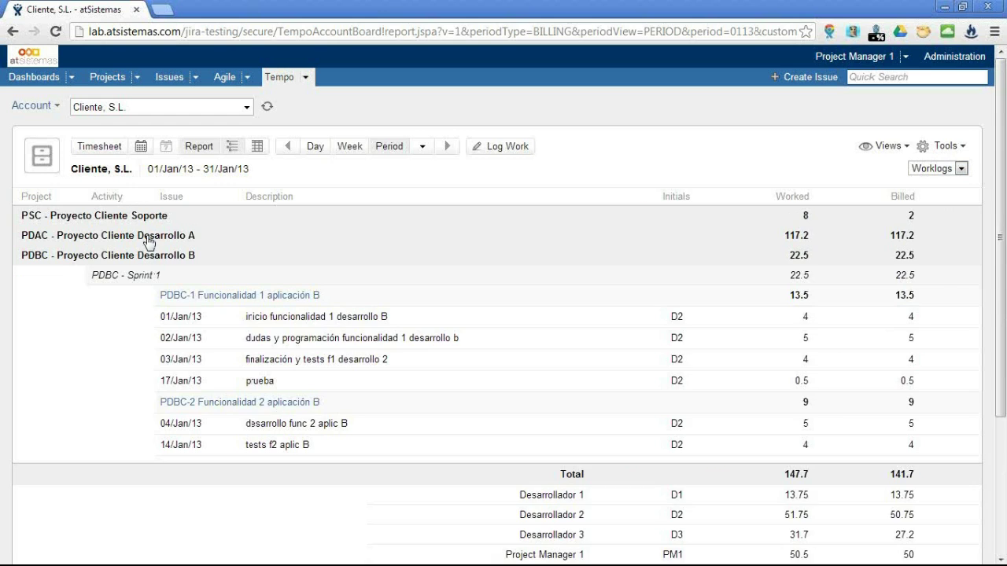
left_click(139, 217)
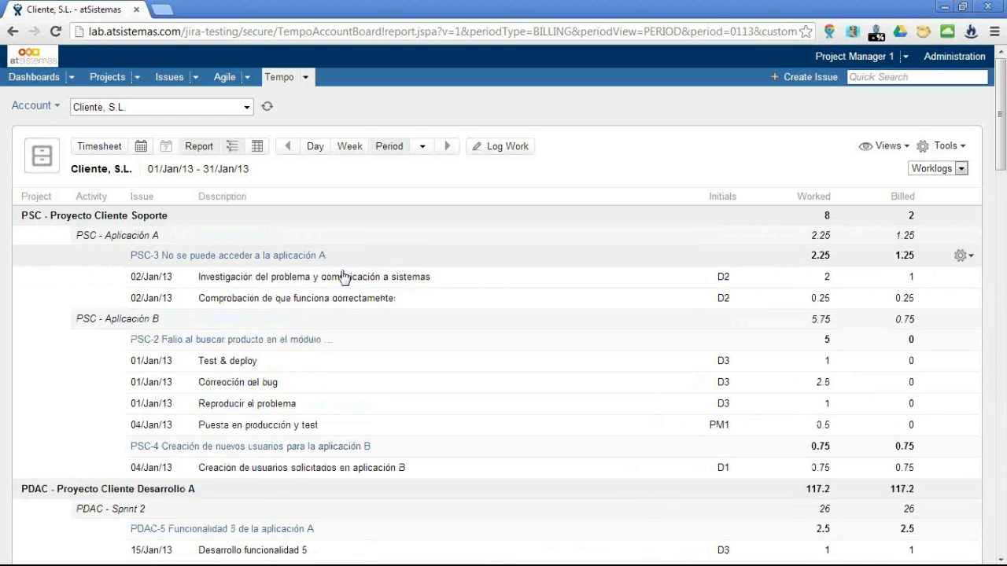
Find the customer Interno in the account selector and load its report for the period.
left_click(47, 106)
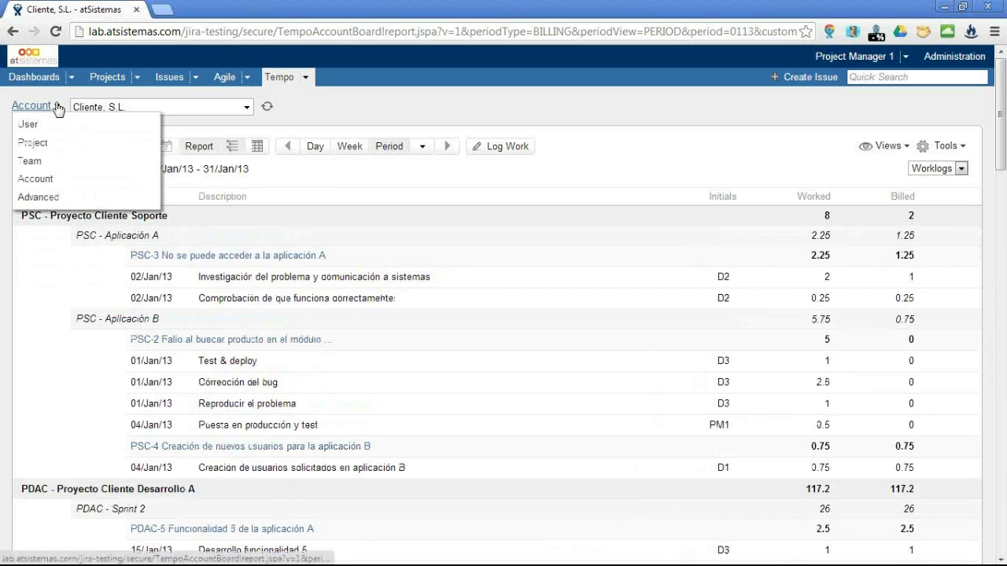
left_click(216, 107)
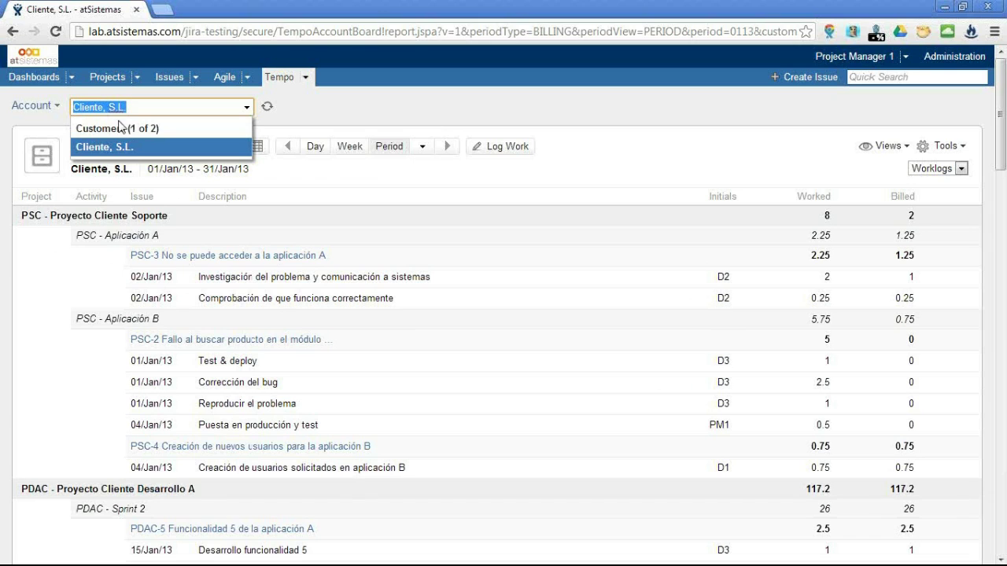
type("te")
key("BackSpace")
type("erno")
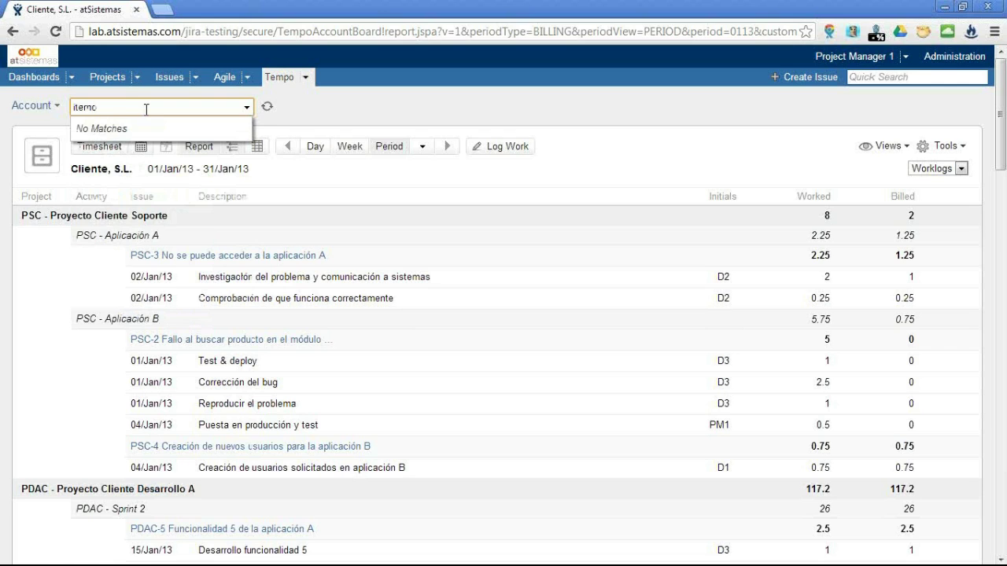
key("BackSpace")
key("BackSpace")
type("nter")
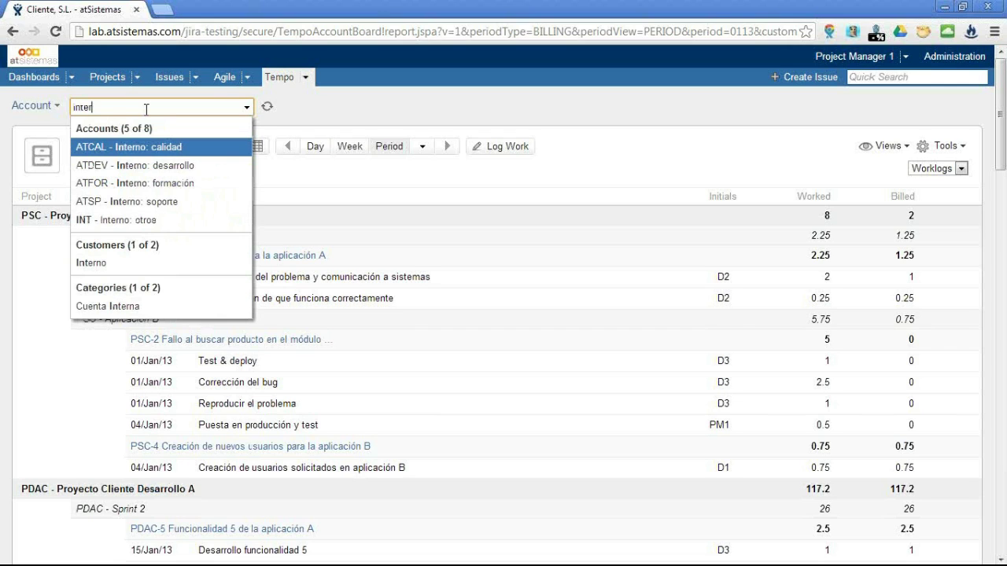
key("Down")
key("Down")
key("Down")
key("Down")
key("Down")
key("Down")
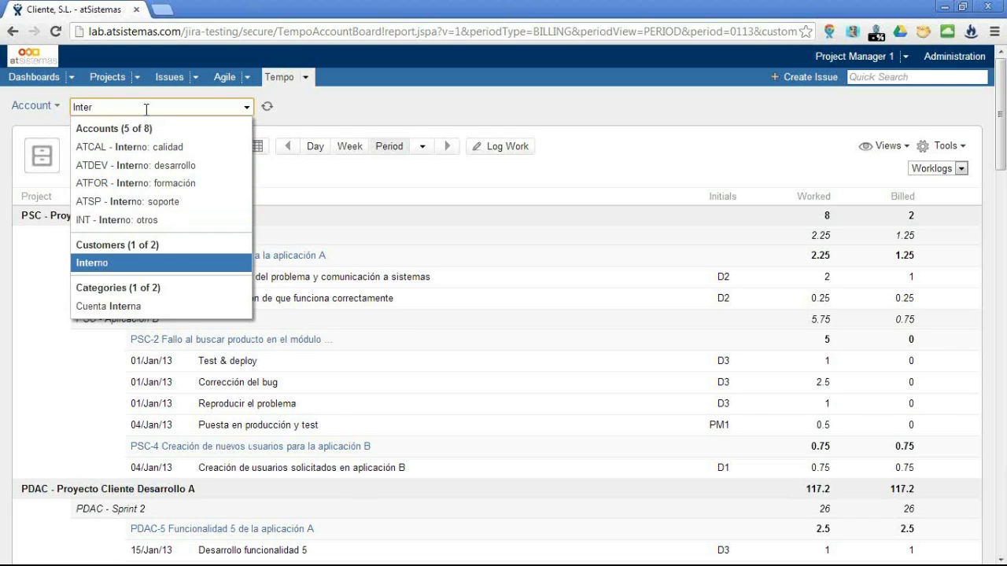
key("Up")
key("Return")
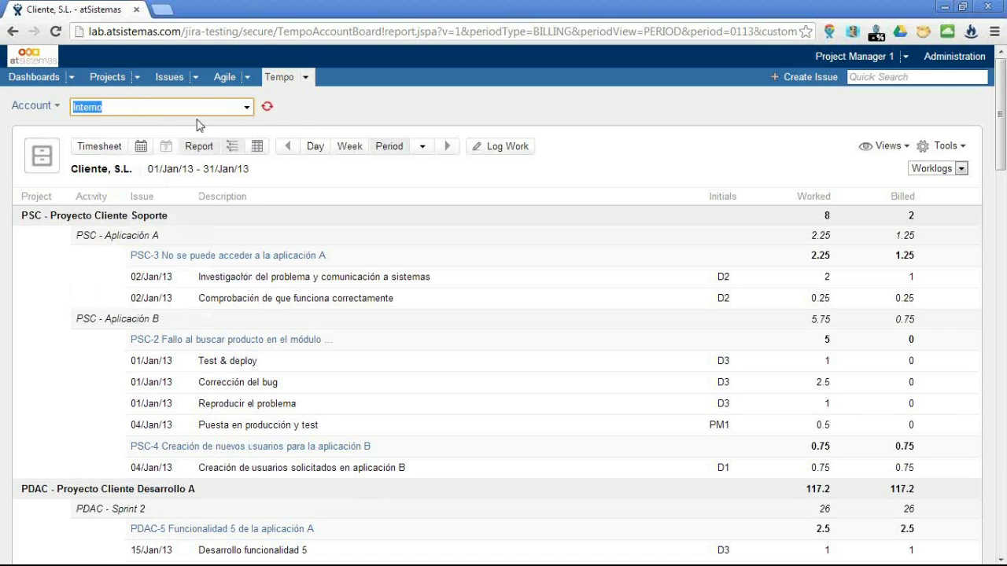
left_click(268, 108)
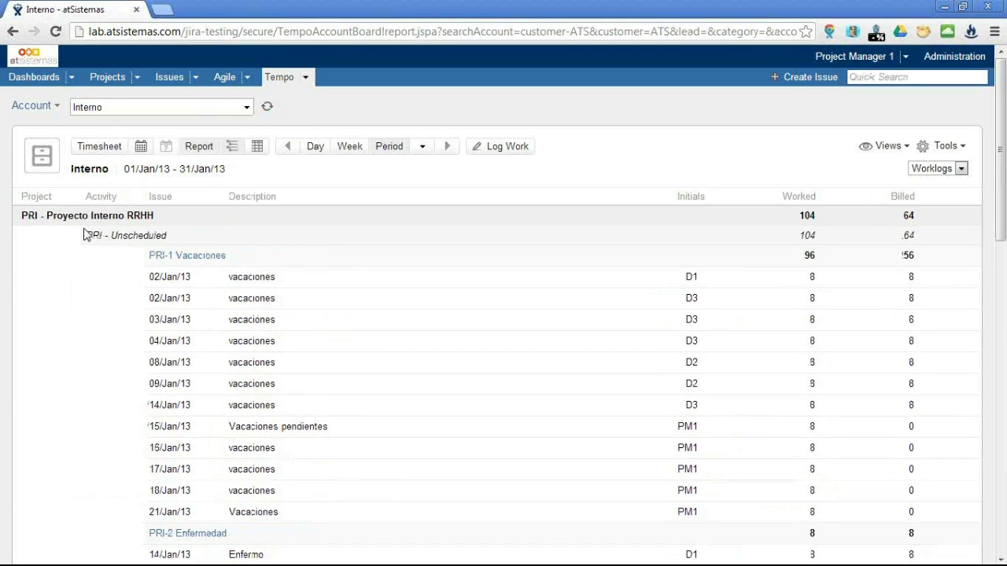
Check the period timesheet of the Interno accounts and return to the Interno report.
left_click(79, 217)
left_click(139, 151)
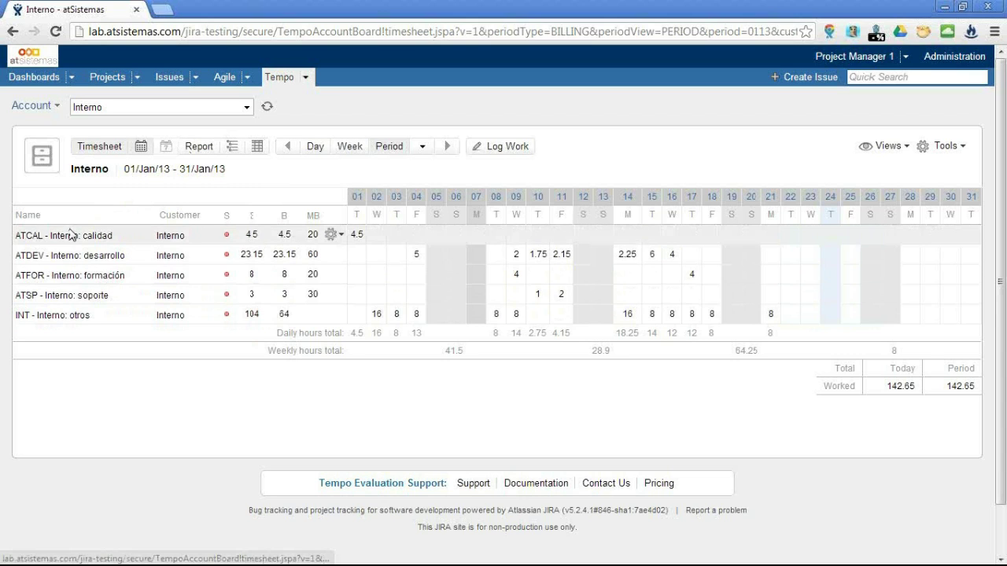
left_click(233, 149)
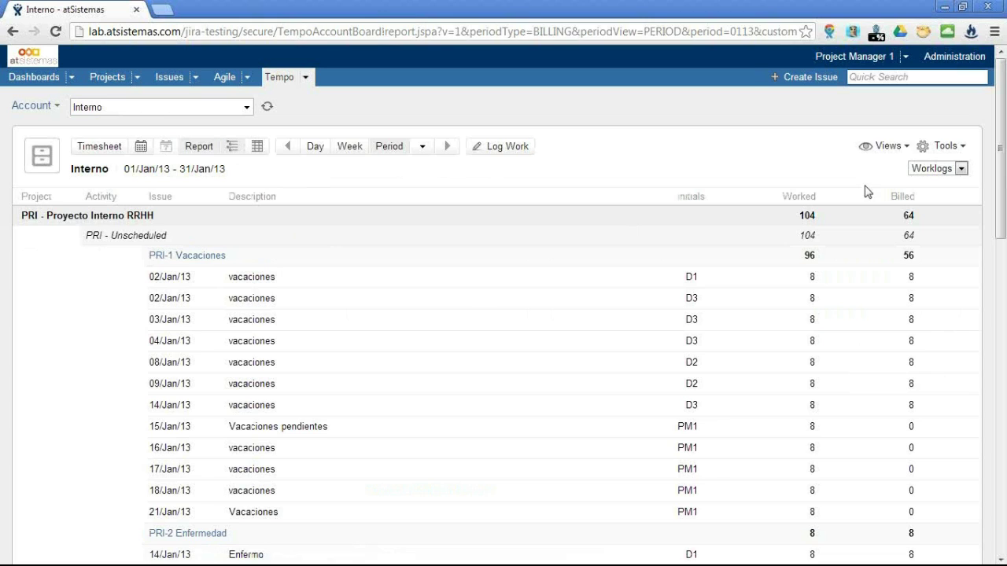
Export the Interno report to Excel and open the downloaded Interno - 0113 (1) workbook.
left_click(961, 148)
left_click(905, 148)
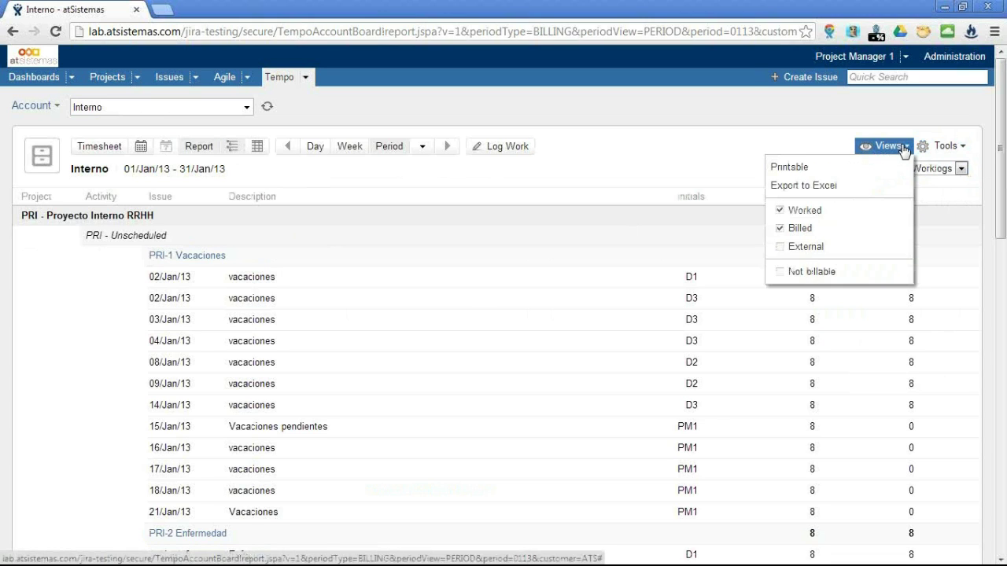
left_click(851, 187)
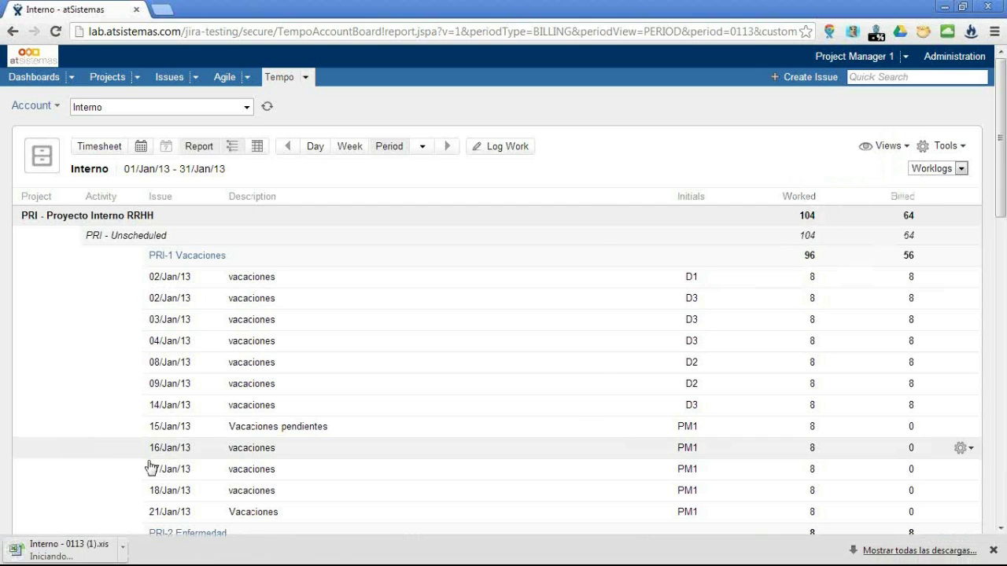
left_click(76, 553)
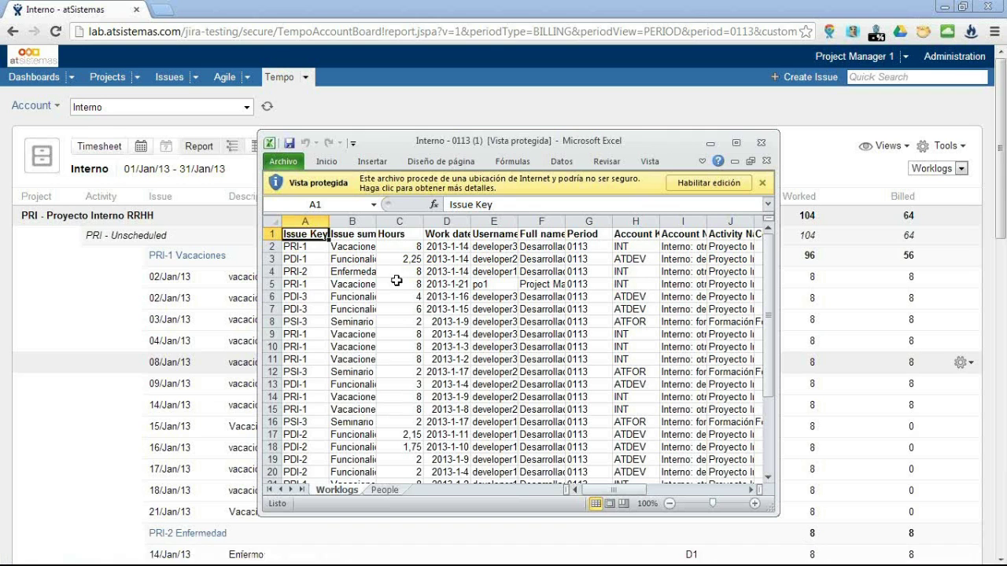
Maximize the Excel workbook and examine the exported columns of the Worklogs sheet and the contents of the People sheet.
left_click(739, 143)
left_click_drag(669, 543, 744, 544)
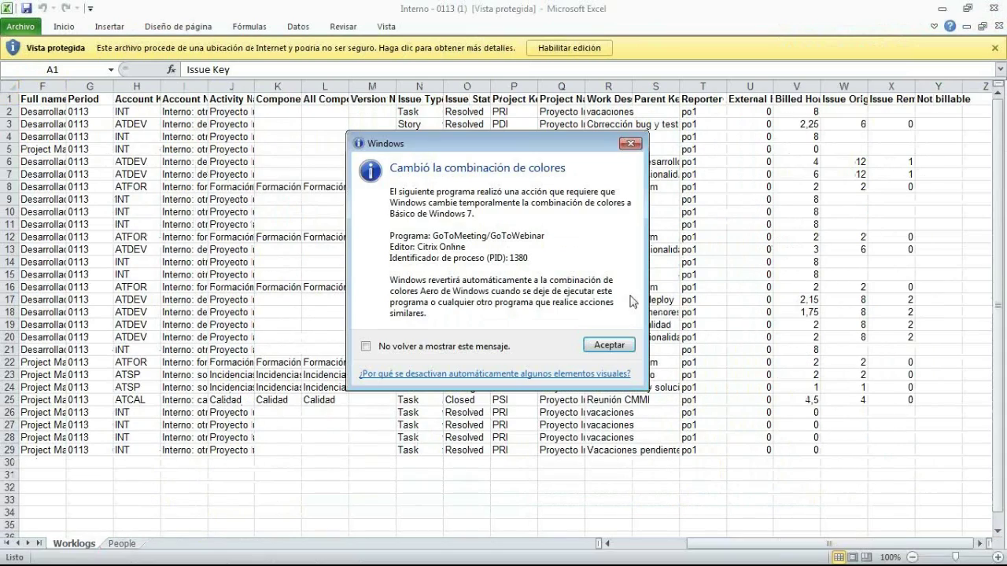
left_click(630, 143)
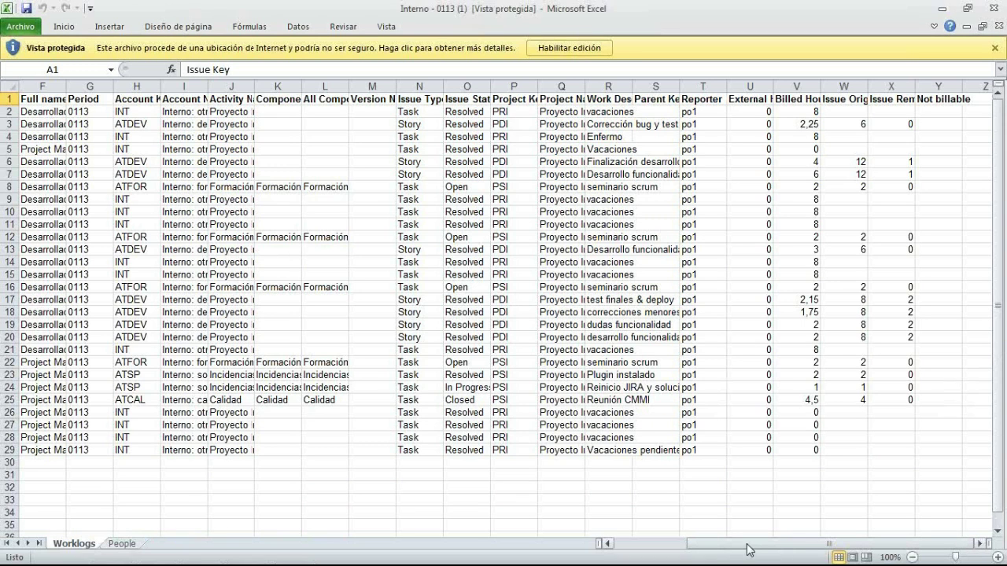
left_click_drag(726, 544, 696, 544)
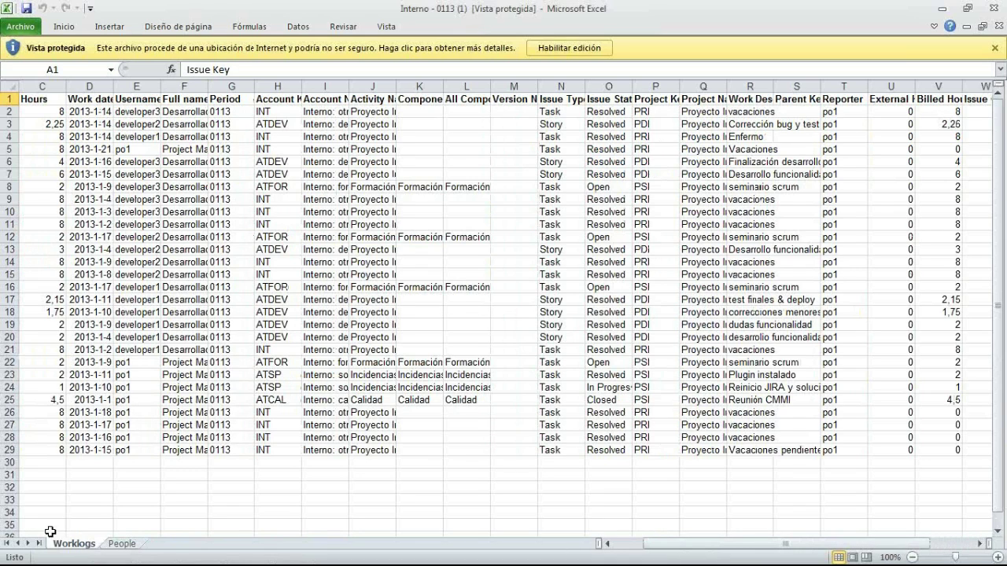
left_click(122, 544)
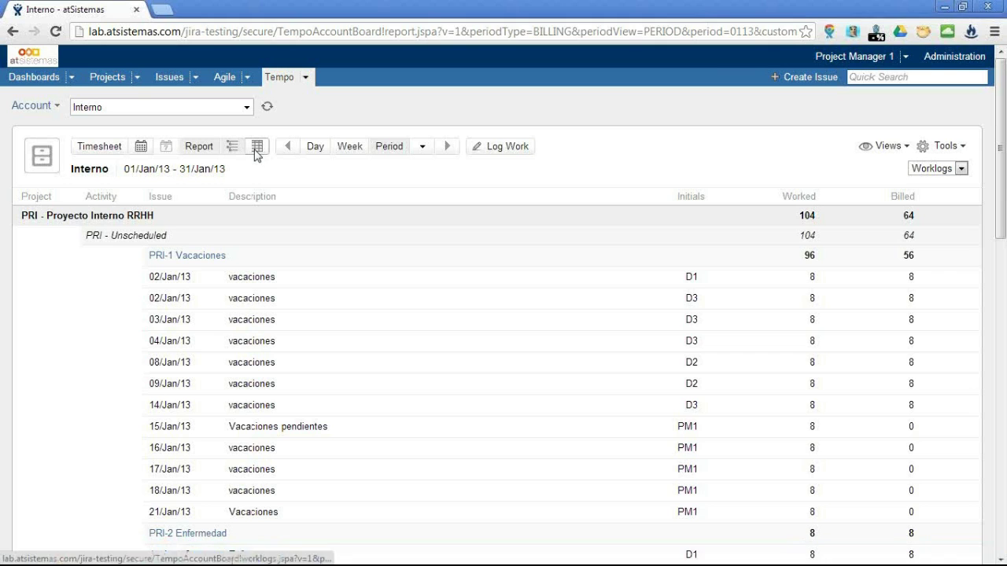
Back in JIRA, show the Interno worklogs as a flat table, and open the Demo Tempo dashboard.
left_click(257, 147)
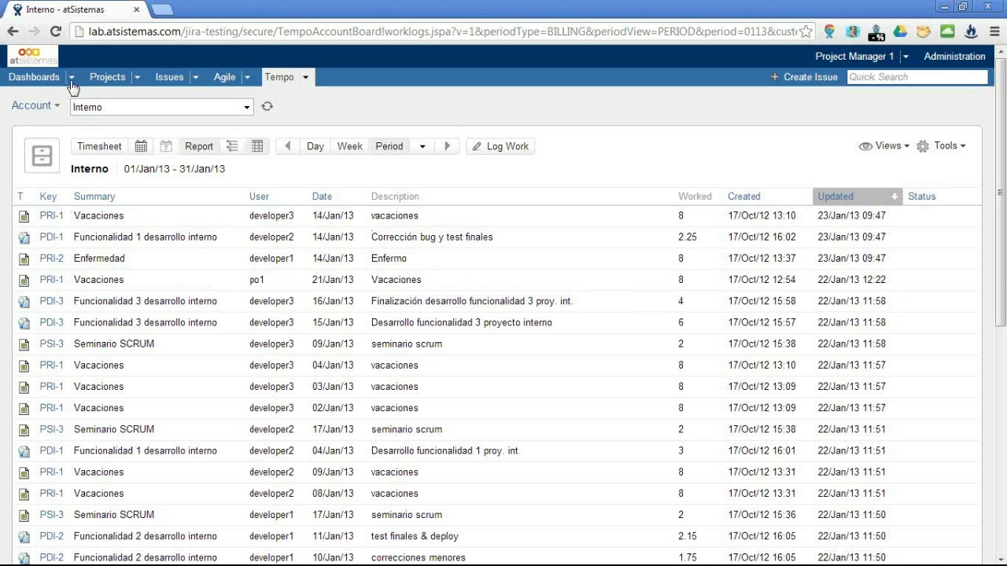
left_click(39, 81)
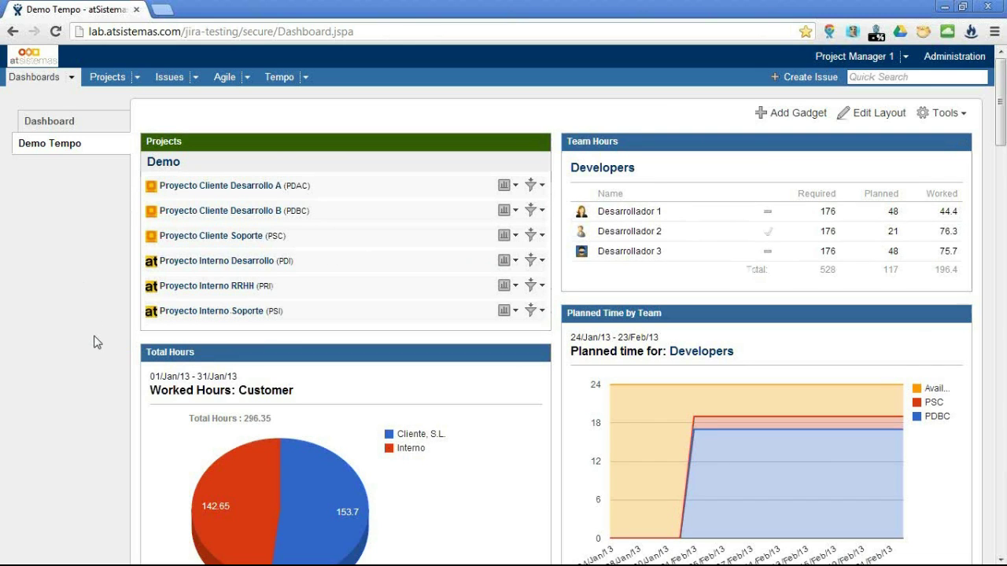
Examine the customer worked hours chart and the worked, budget and estimate lines in the monthly budget burn-up chart of the Cliente: soporte account.
scroll(93, 342, "down", 2)
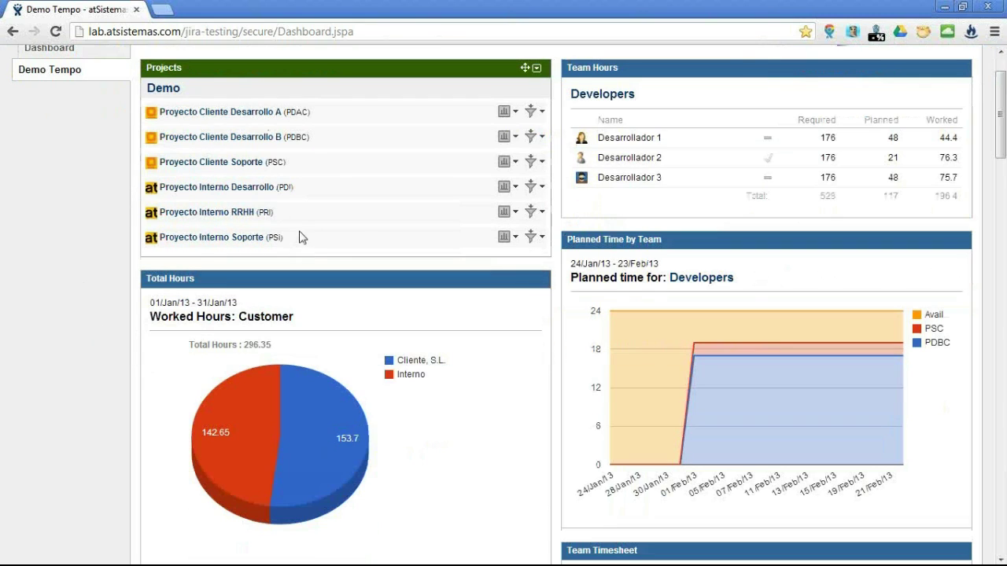
scroll(149, 316, "down", 4)
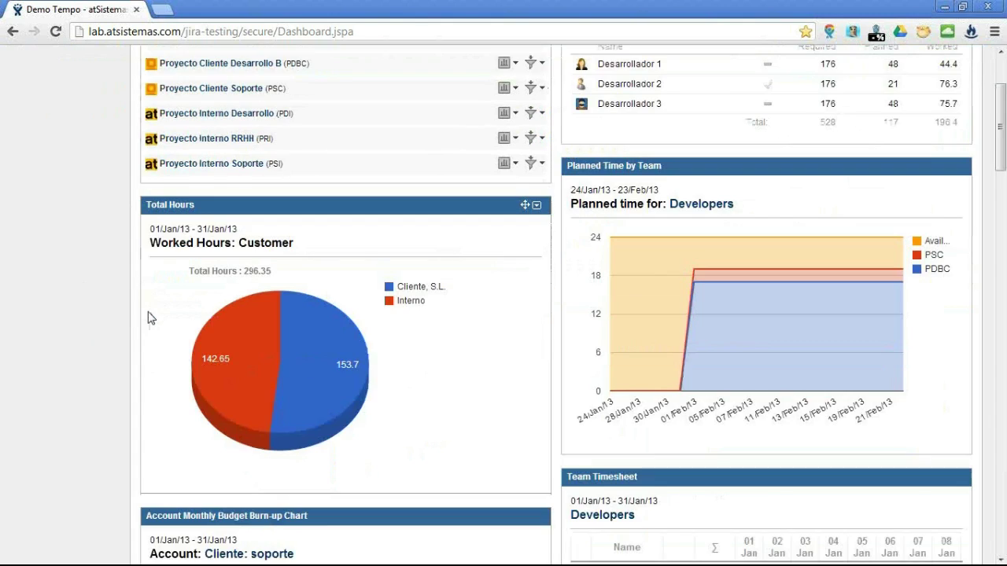
mouse_move(254, 301)
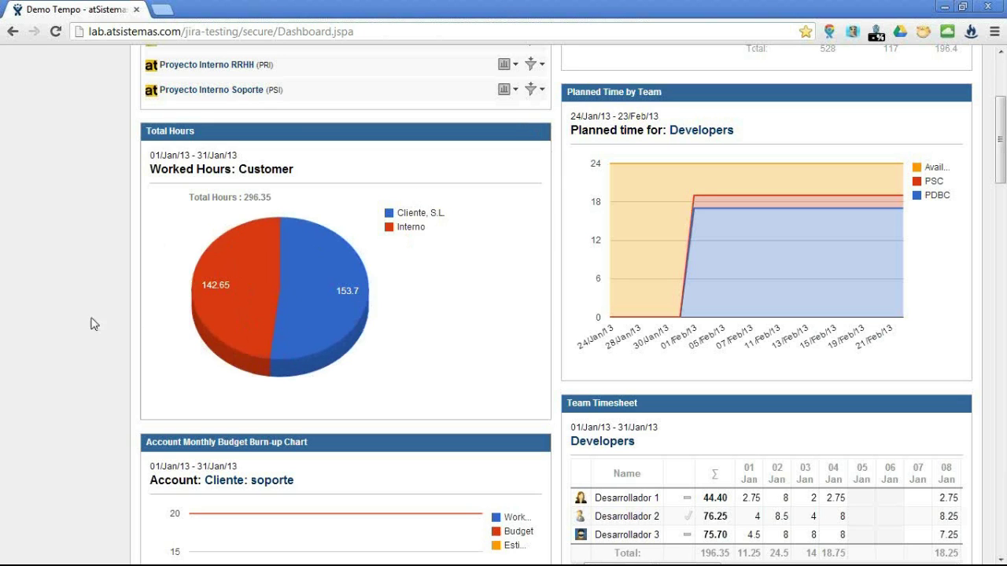
scroll(166, 347, "down", 1)
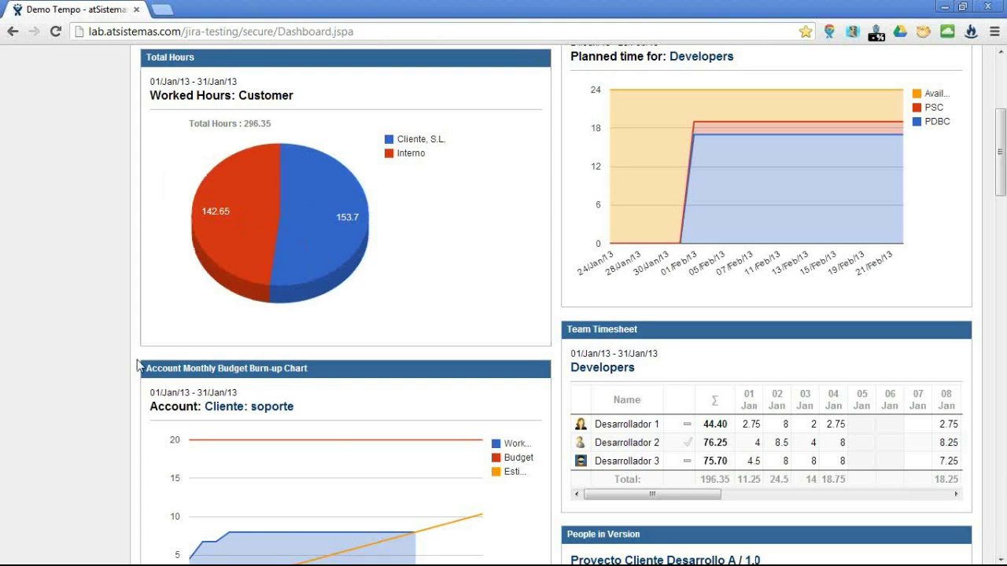
scroll(138, 365, "down", 2)
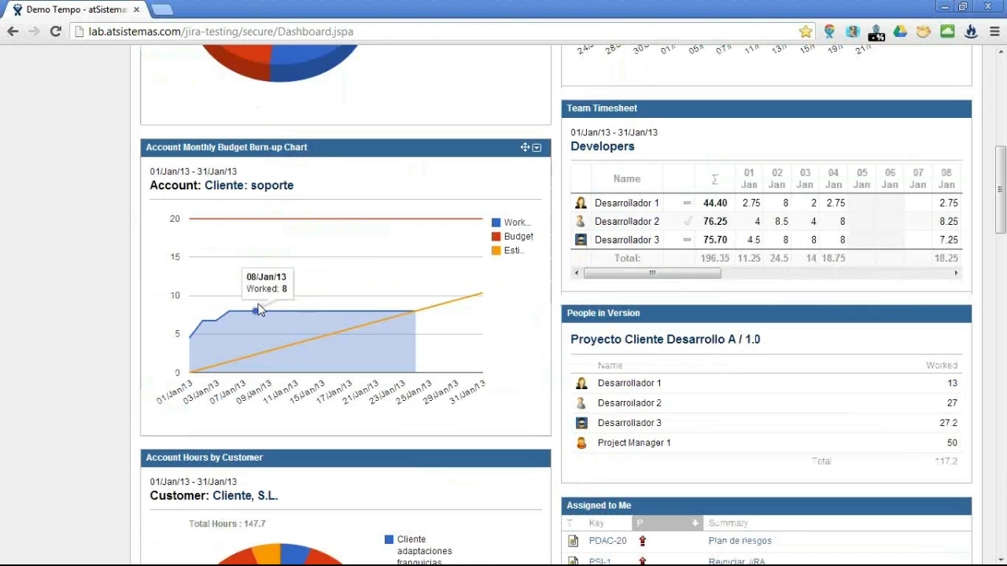
mouse_move(236, 225)
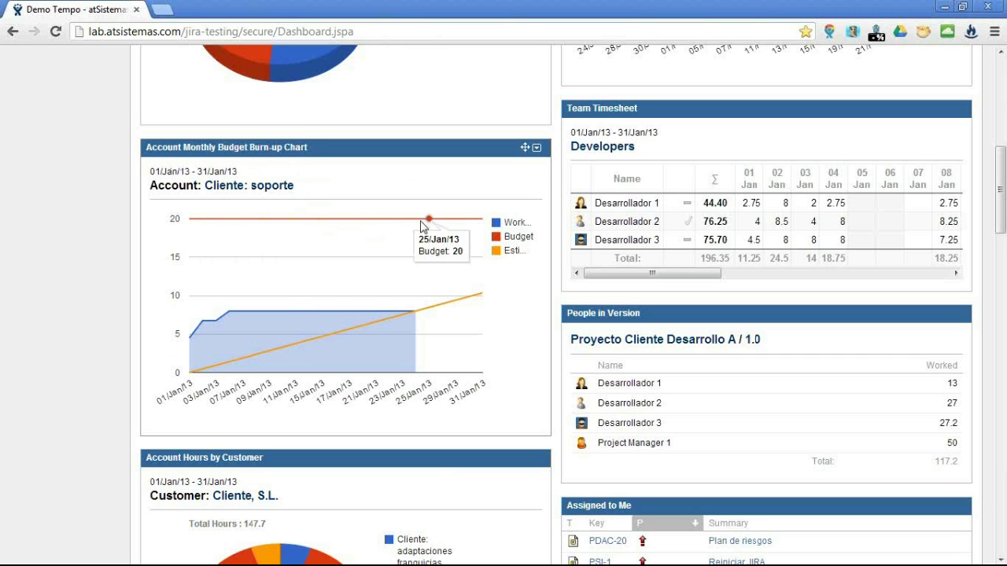
mouse_move(277, 314)
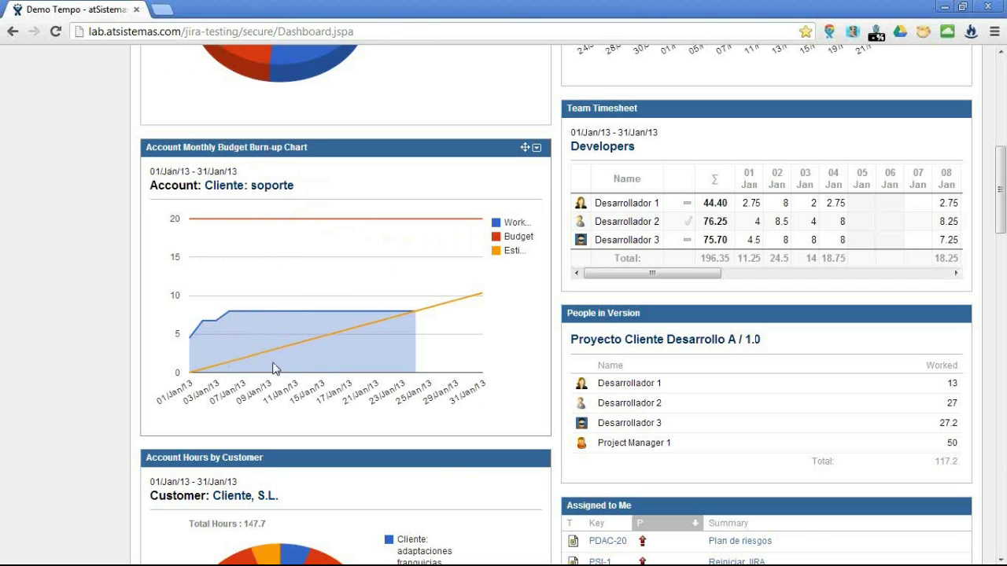
mouse_move(485, 302)
Examine the account hours charts for the customers Cliente, S.L. and Interno, including the Cliente: desarrollo share and the Interno: otros bar.
scroll(294, 344, "down", 2)
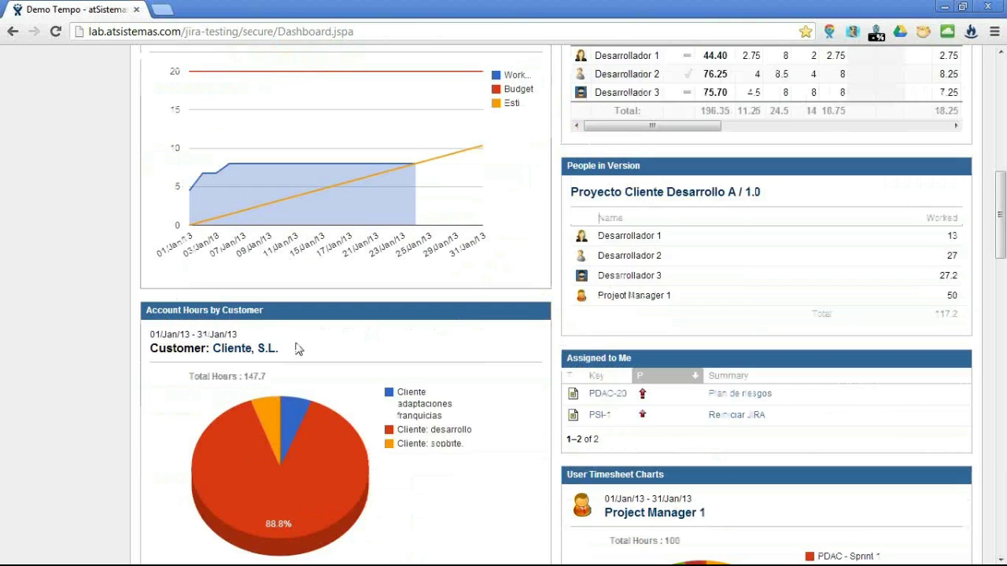
scroll(298, 348, "down", 1)
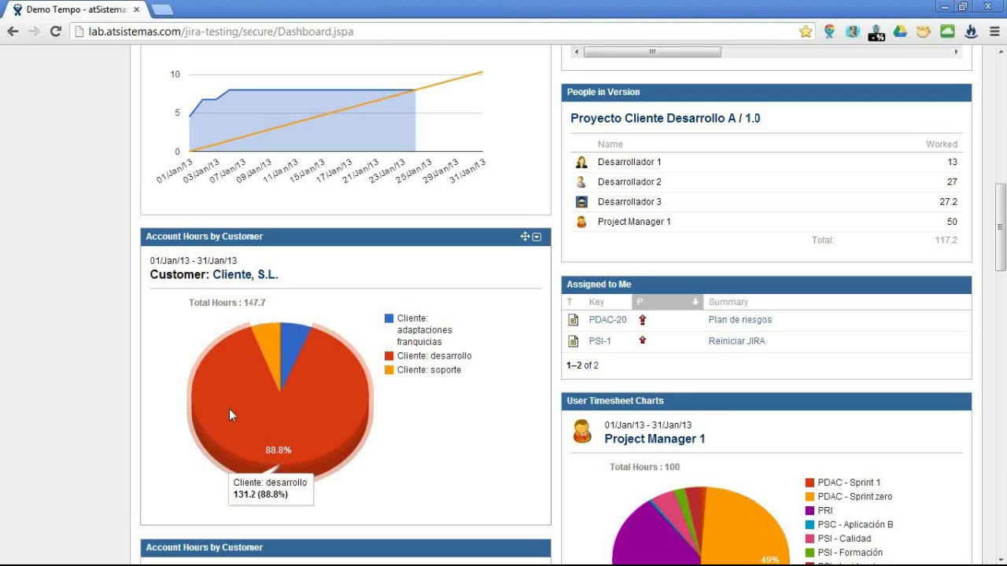
scroll(229, 415, "down", 3)
scroll(309, 391, "down", 1)
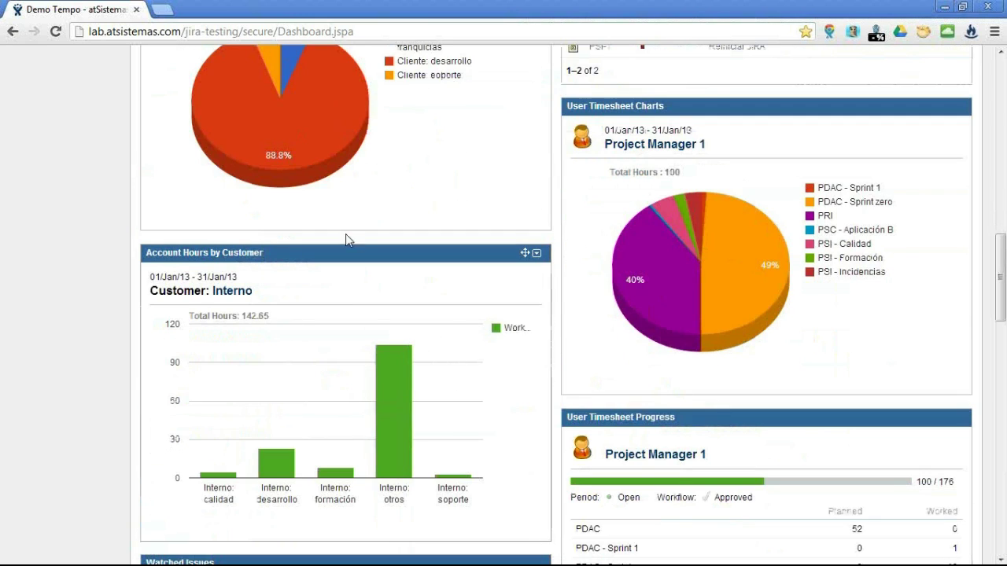
mouse_move(331, 100)
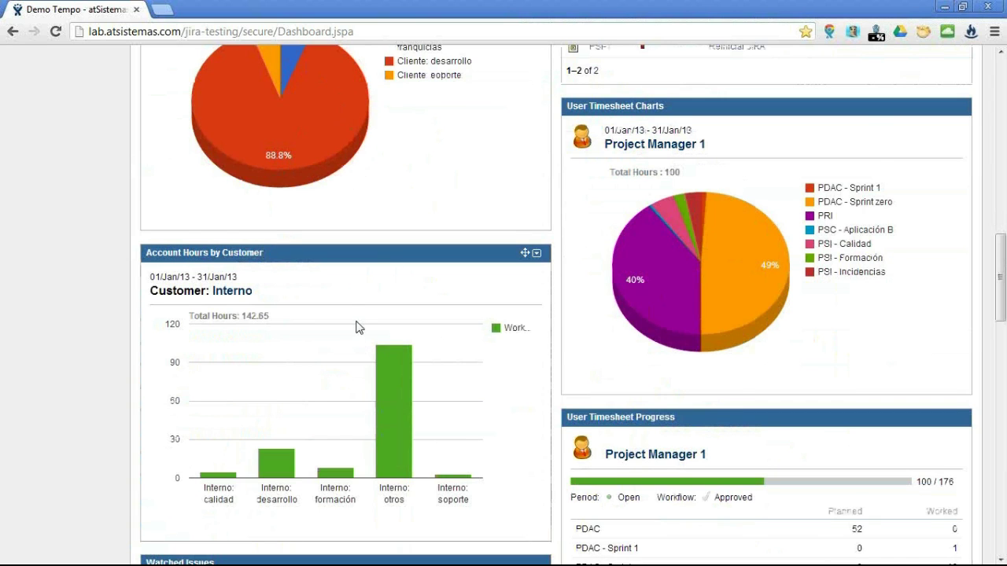
scroll(356, 327, "down", 1)
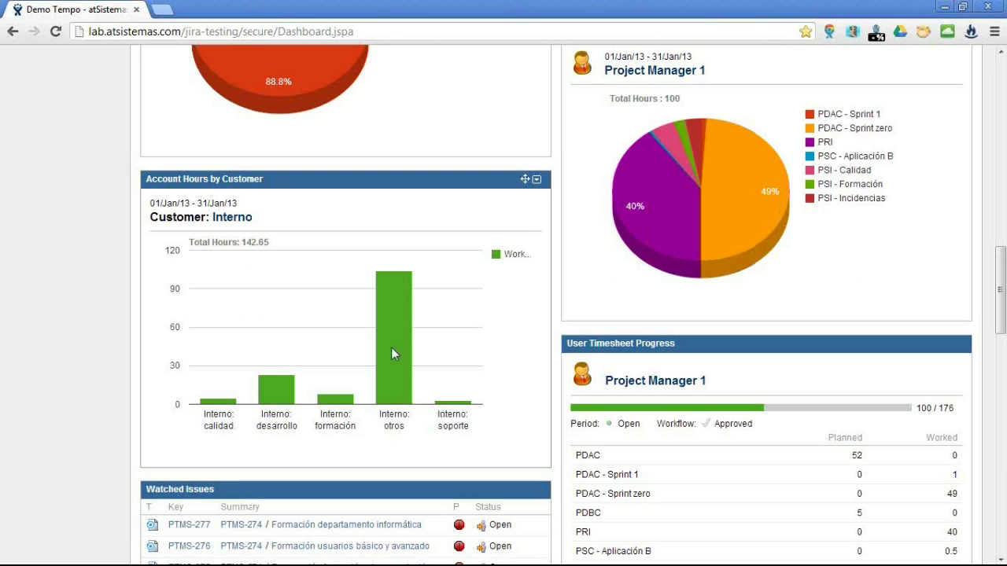
mouse_move(394, 325)
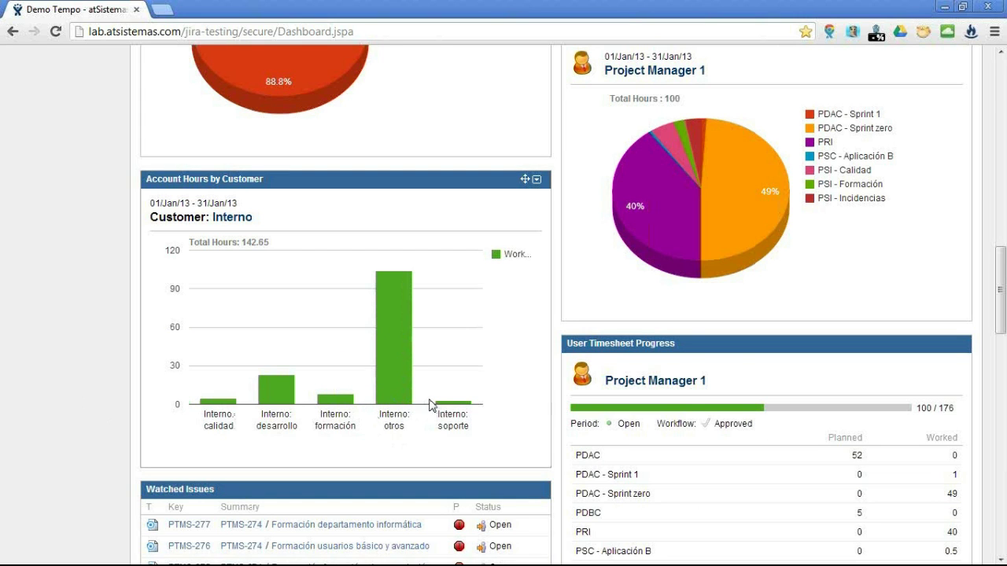
Review the required, planned and worked hours of the Developers team and its planned time chart.
scroll(479, 415, "up", 10)
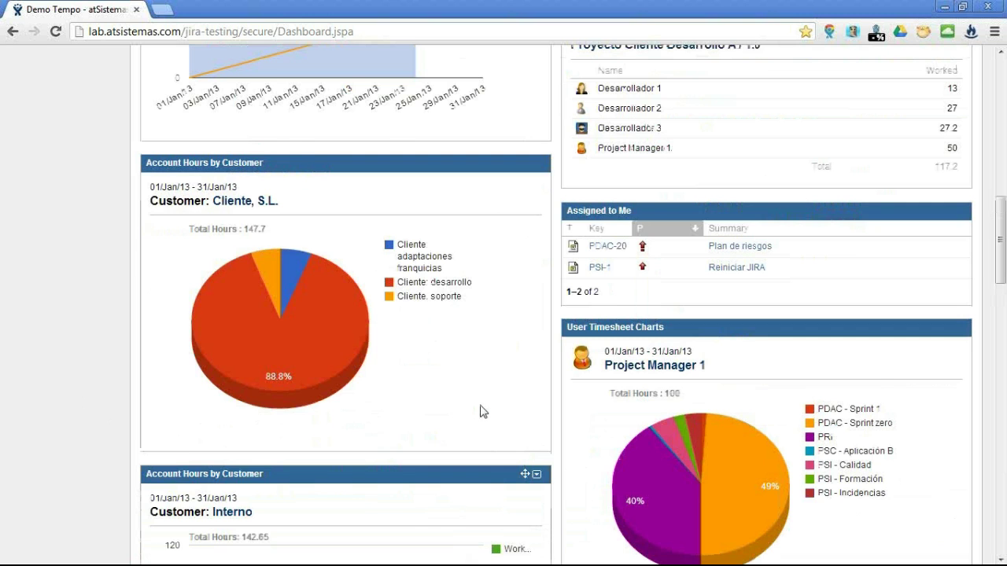
scroll(442, 389, "up", 3)
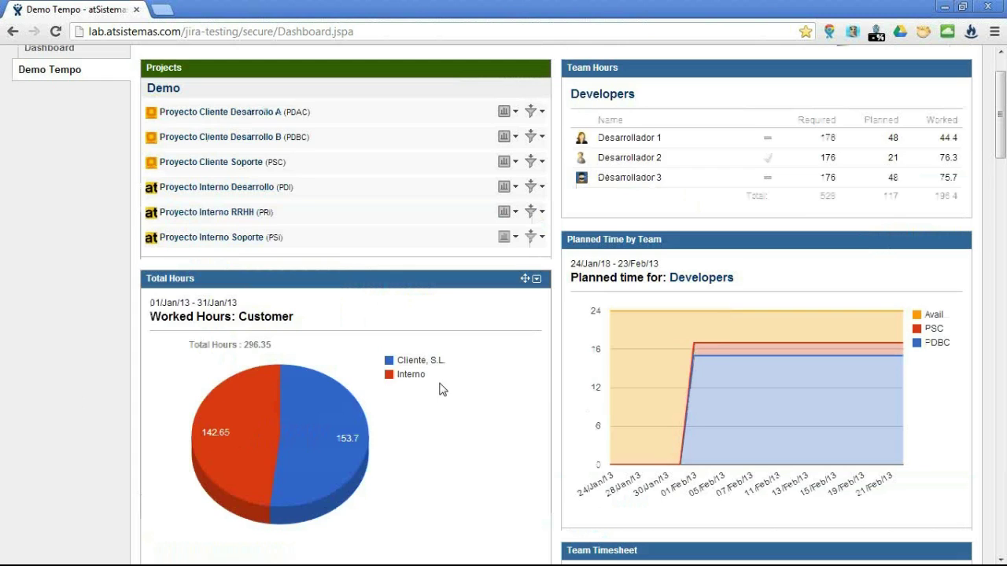
scroll(868, 358, "down", 1)
scroll(867, 352, "down", 2)
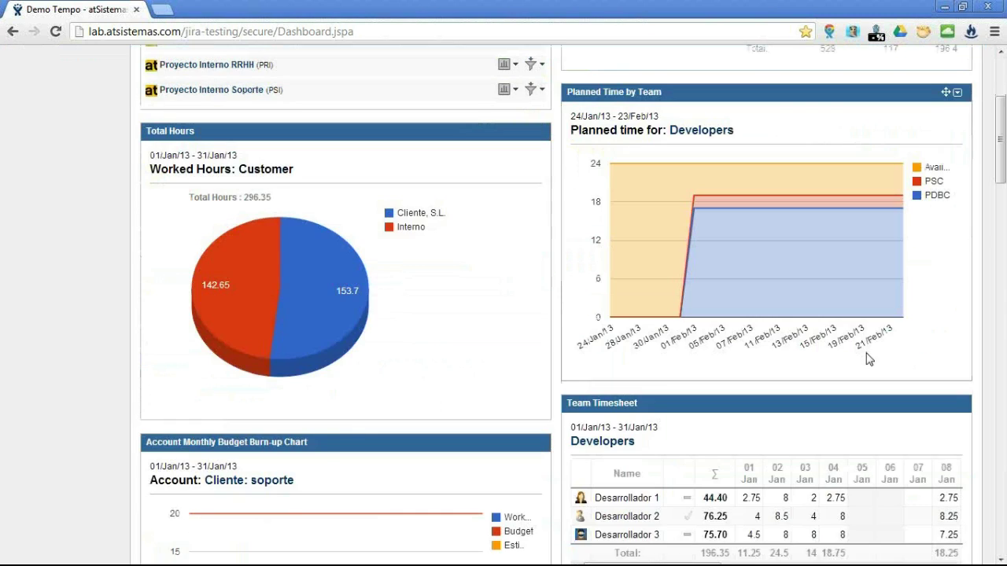
scroll(865, 352, "up", 1)
scroll(866, 352, "up", 2)
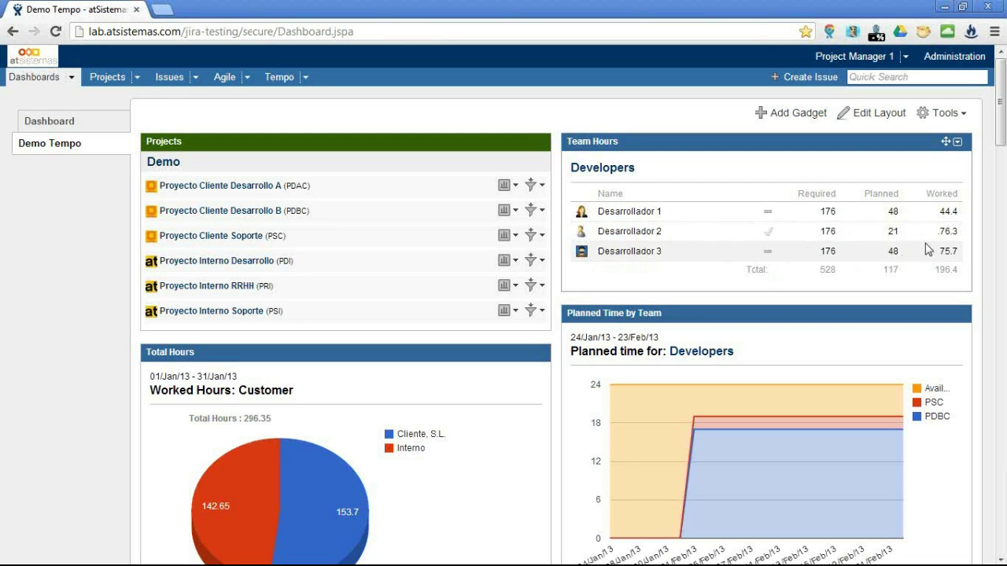
scroll(786, 273, "down", 2)
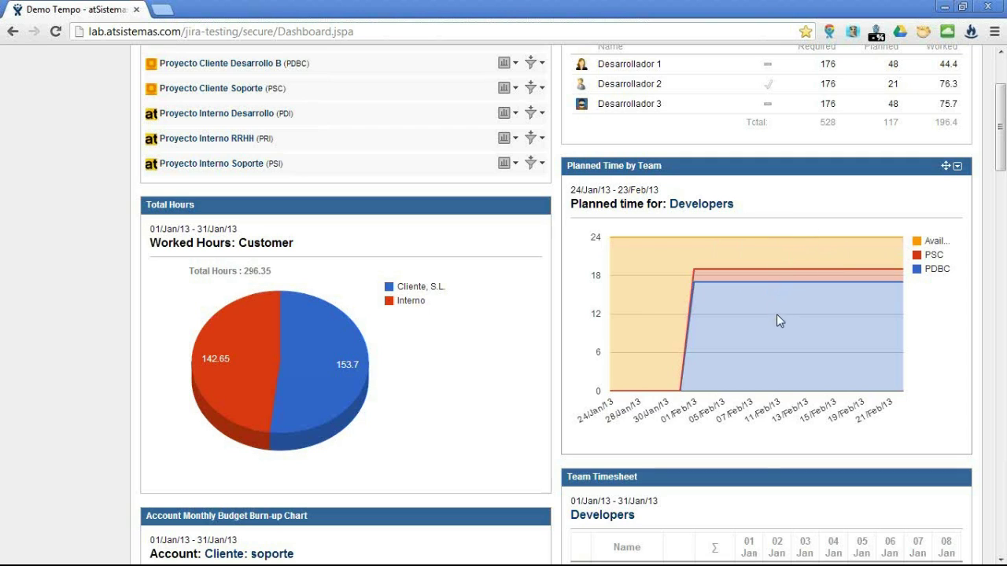
scroll(978, 367, "down", 1)
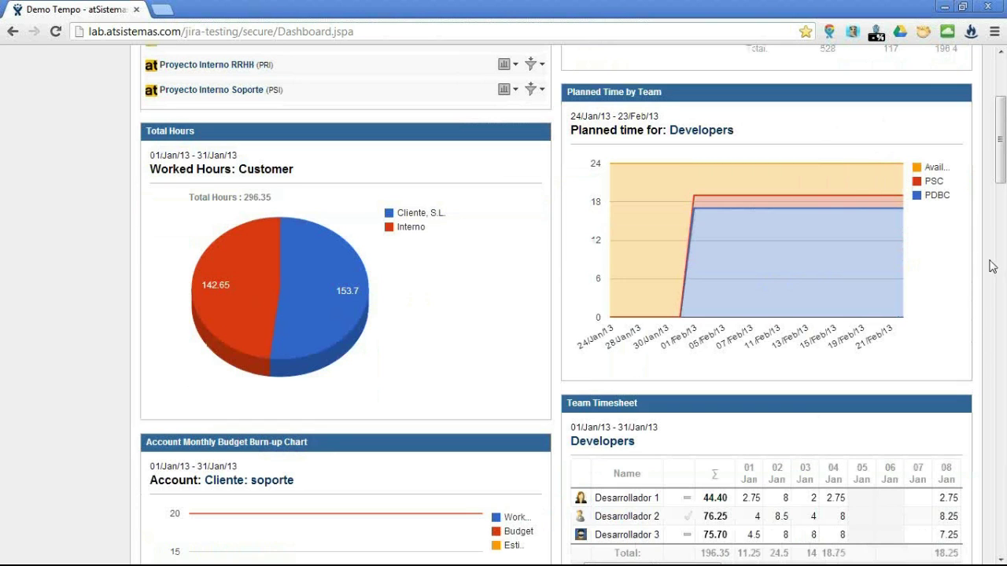
Examine the January team timesheet of the Developers team across its daily columns.
scroll(979, 281, "down", 1)
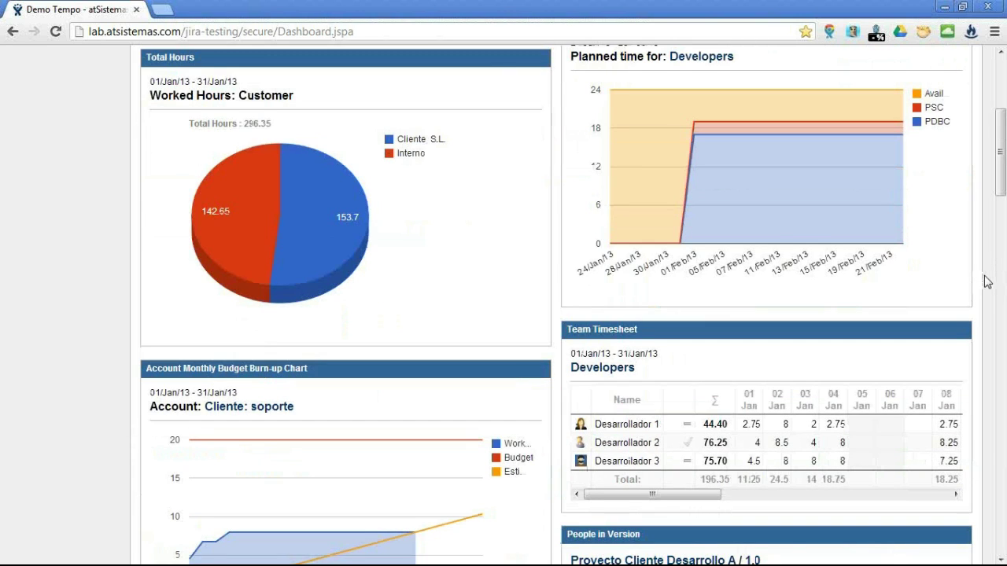
scroll(980, 301, "down", 1)
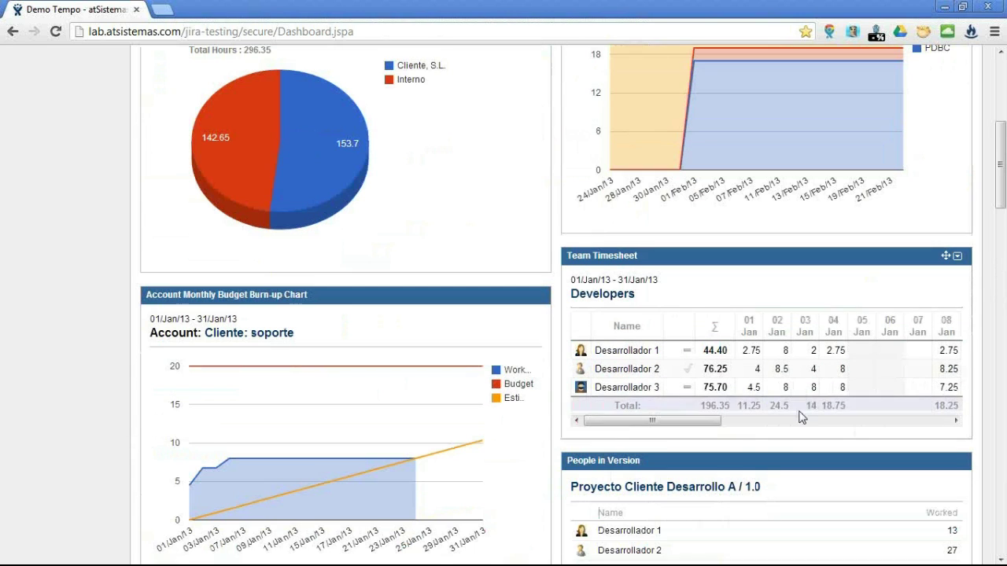
mouse_move(610, 419)
left_mouse_down()
mouse_move(632, 427)
mouse_move(618, 429)
left_mouse_up()
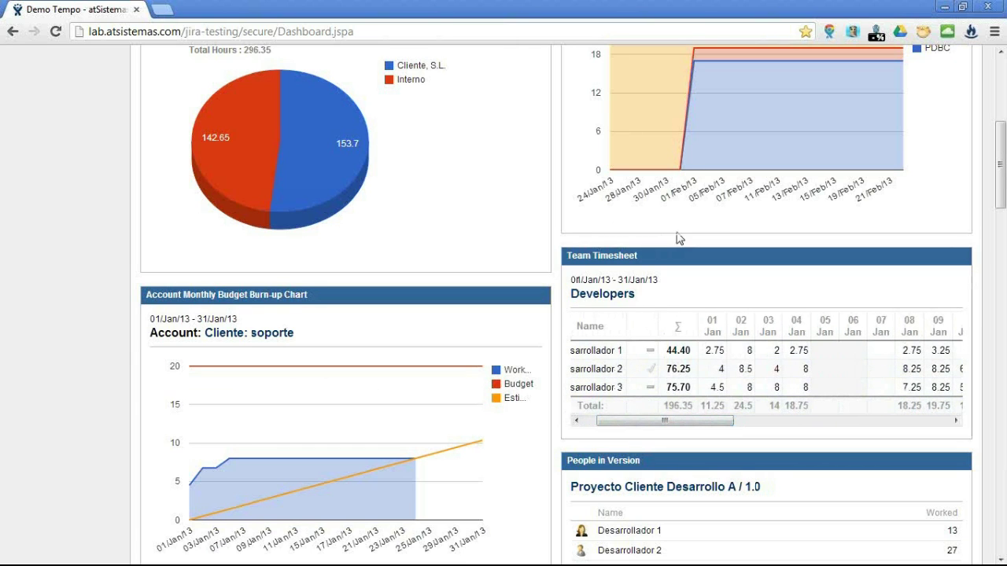
left_click_drag(652, 420, 639, 421)
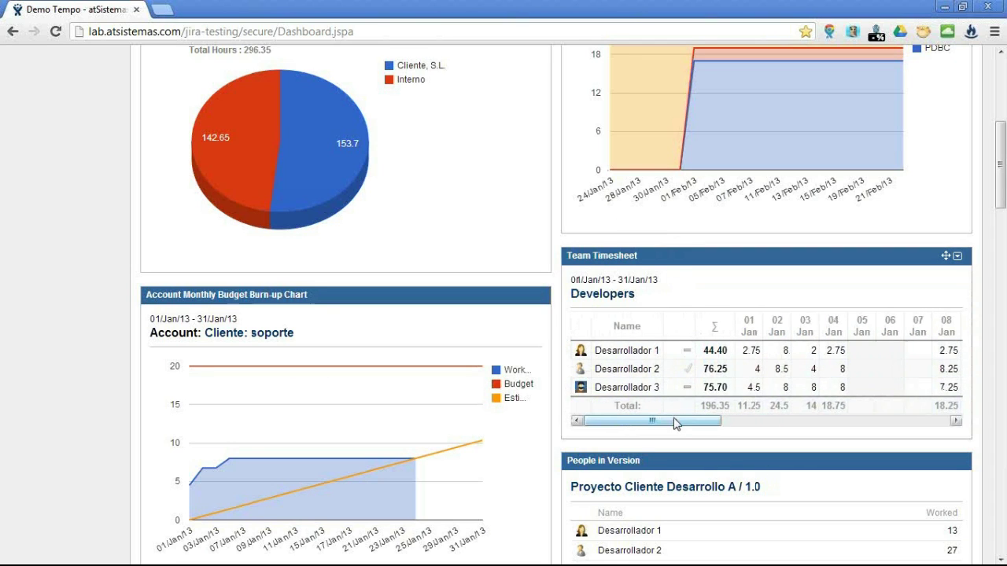
left_click_drag(676, 427, 645, 421)
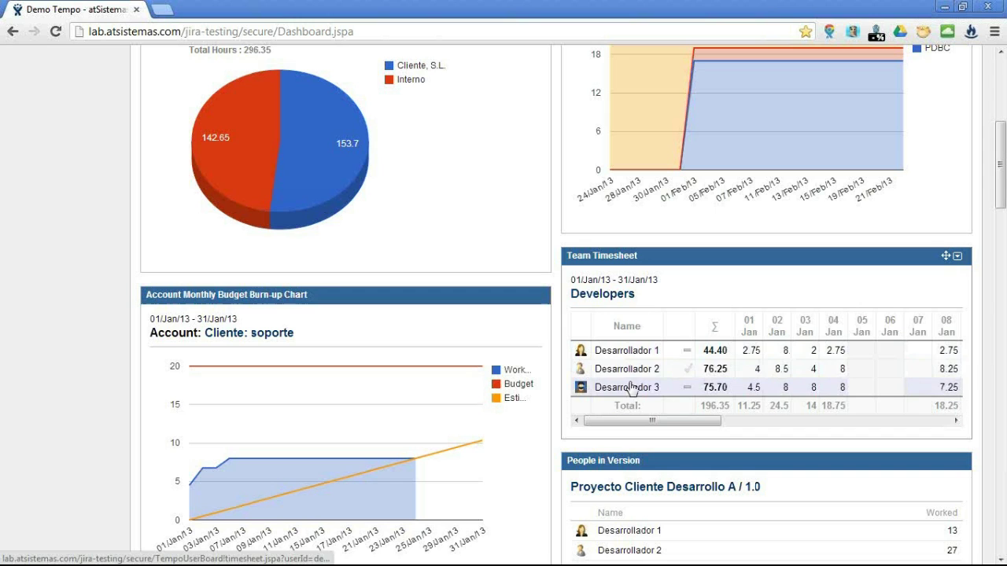
Check the people hours for version 1.0 of Proyecto Cliente Desarrollo A, the assigned issues and the PDAC - Sprint zero share in the user timesheet chart.
left_click_drag(1003, 199, 992, 254)
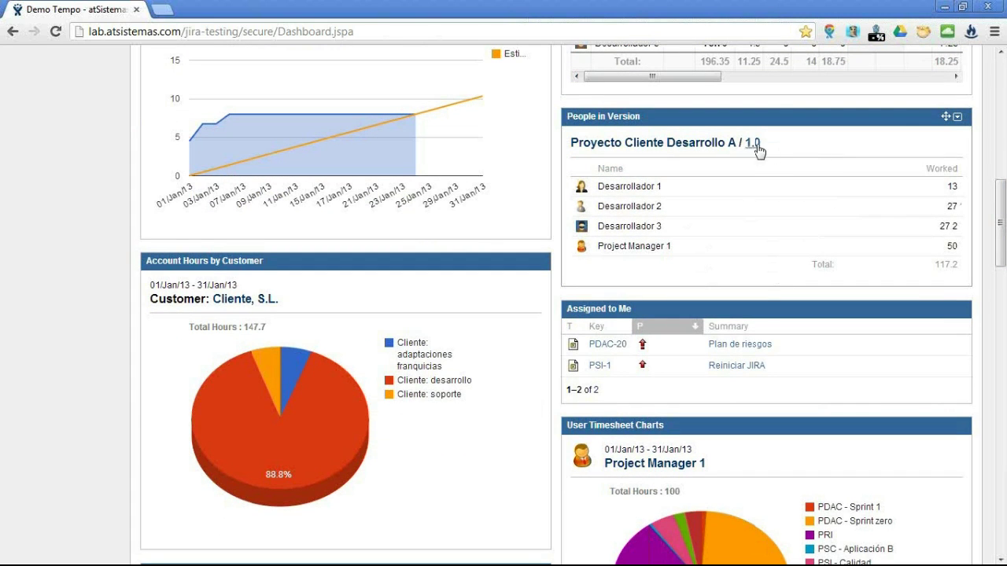
left_click_drag(774, 141, 775, 142)
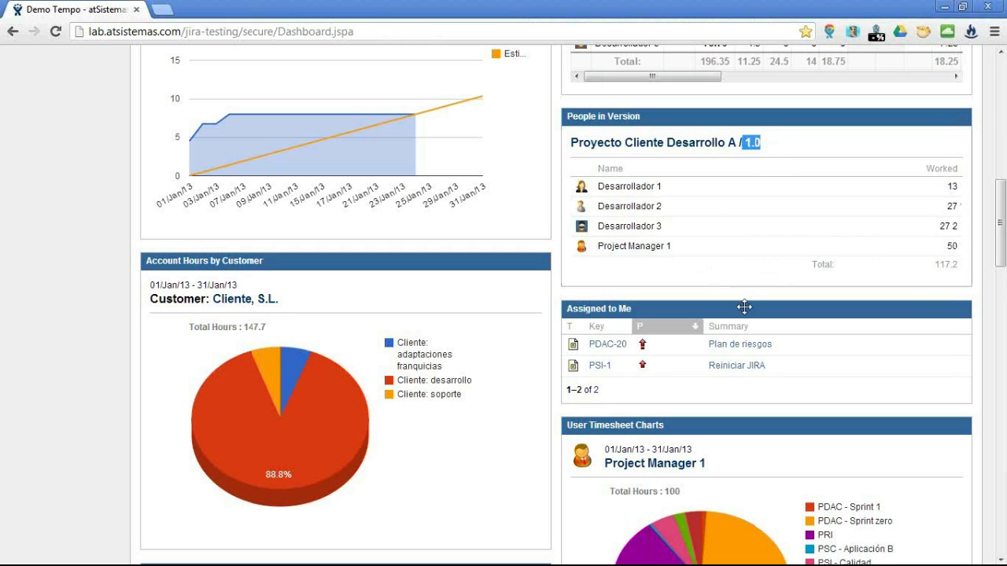
scroll(771, 344, "down", 1)
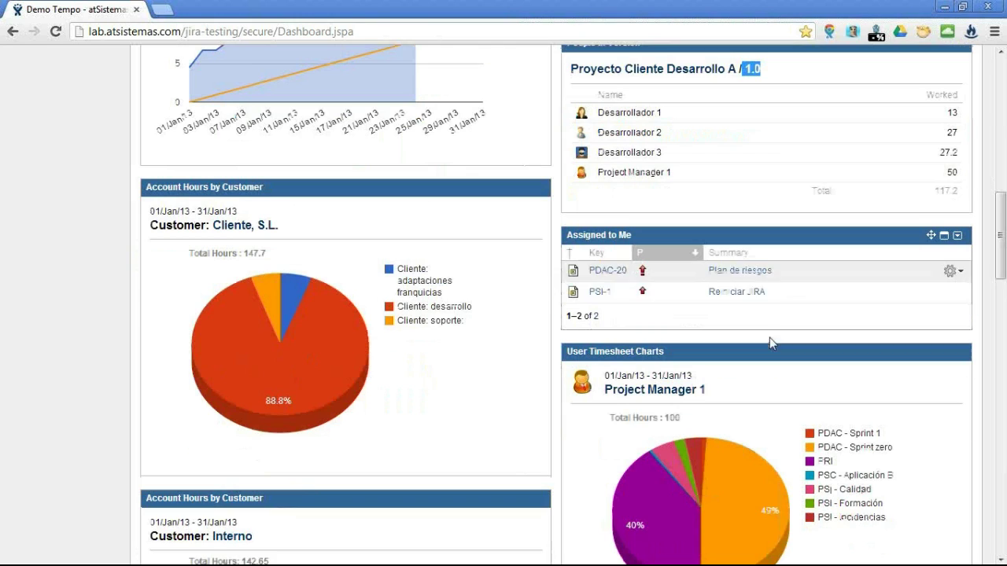
scroll(775, 309, "down", 1)
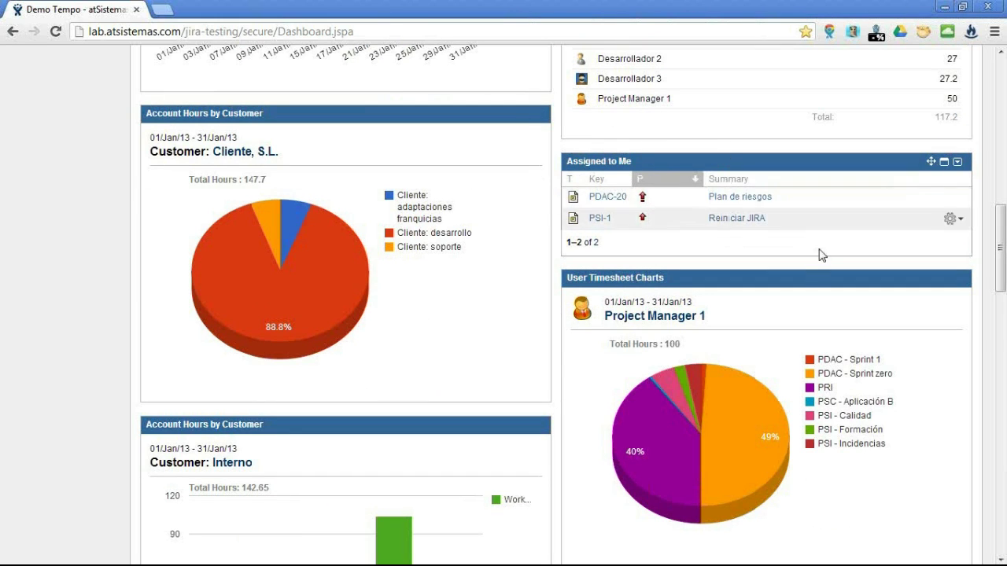
scroll(804, 278, "down", 1)
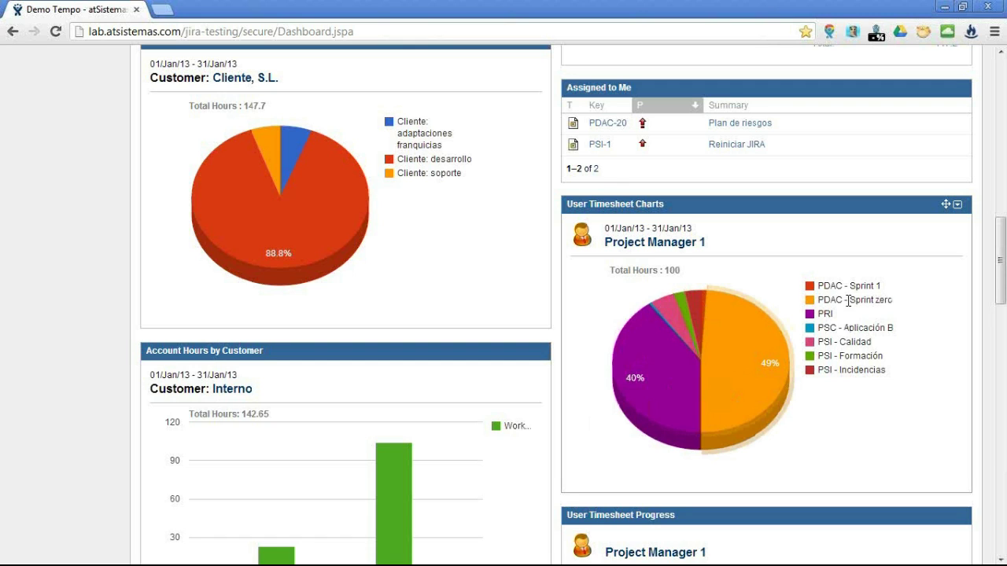
mouse_move(767, 353)
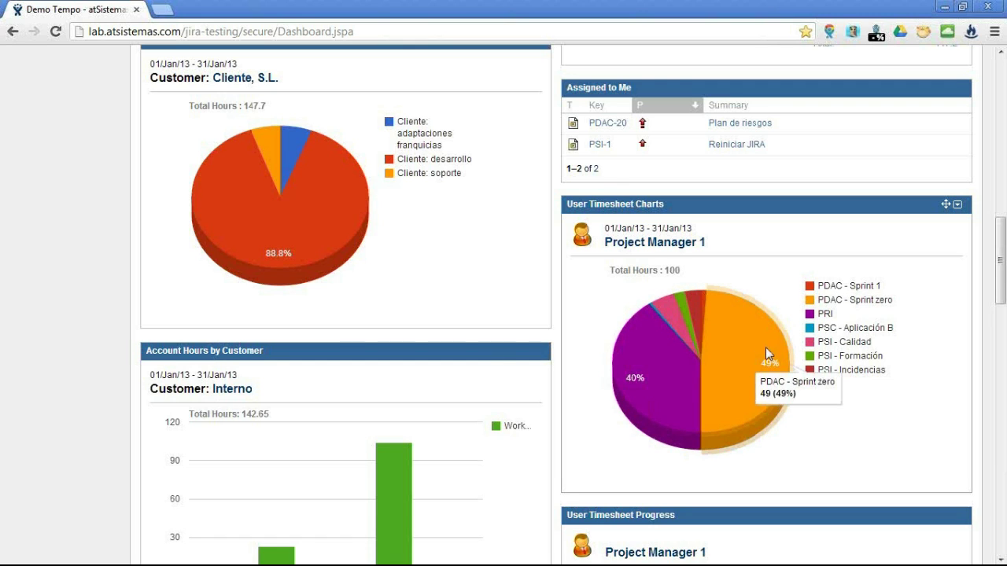
Examine Project Manager 1's timesheet progress with planned and worked hours per project, and return toward the start of the dashboard.
scroll(765, 348, "down", 1)
scroll(752, 323, "down", 1)
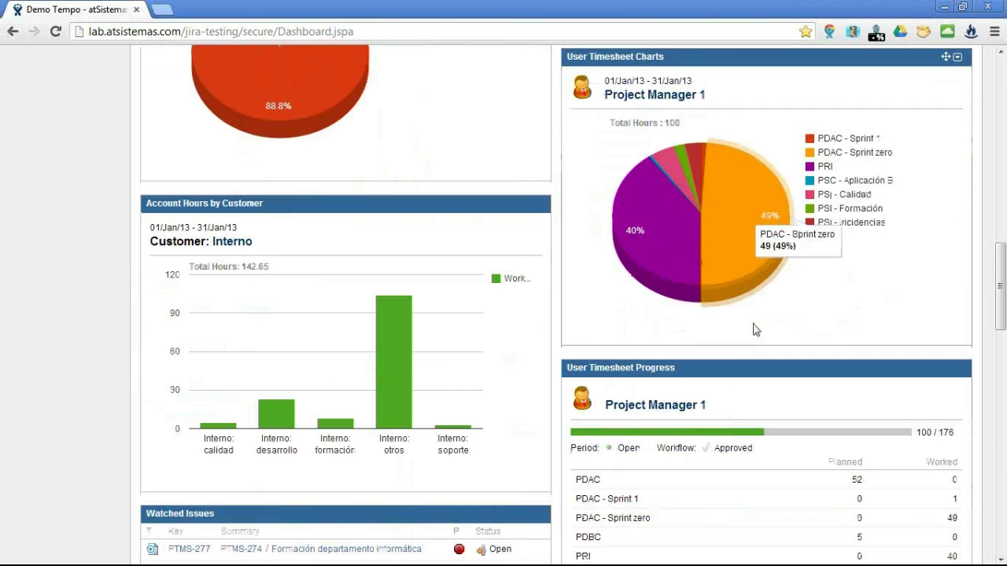
scroll(753, 331, "down", 1)
scroll(752, 329, "down", 1)
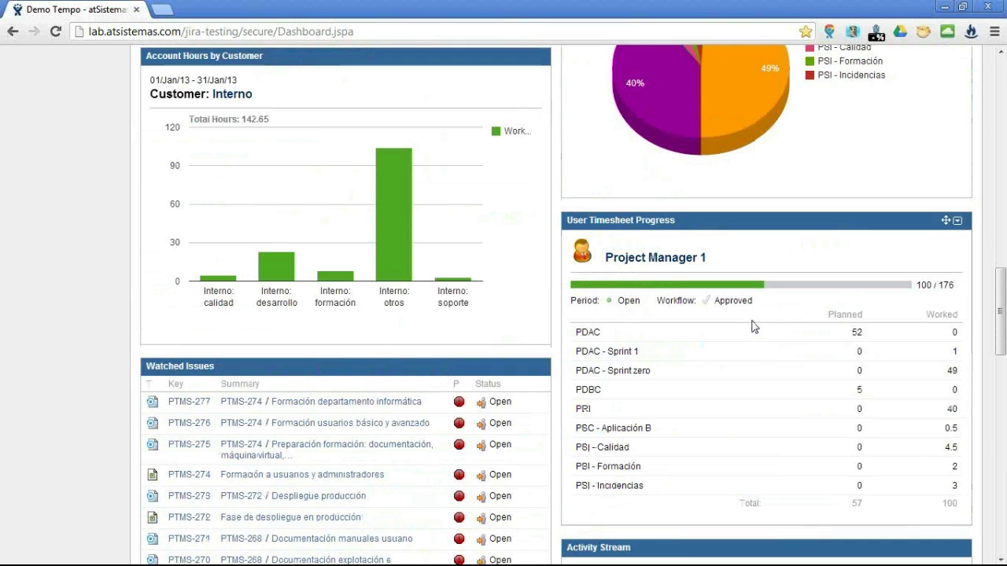
scroll(752, 326, "down", 1)
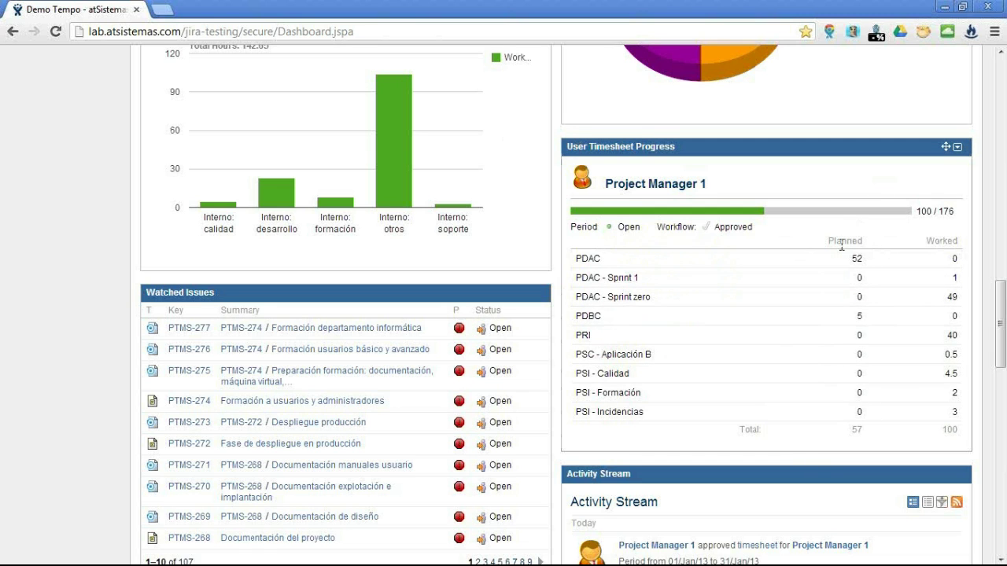
scroll(958, 292, "down", 1)
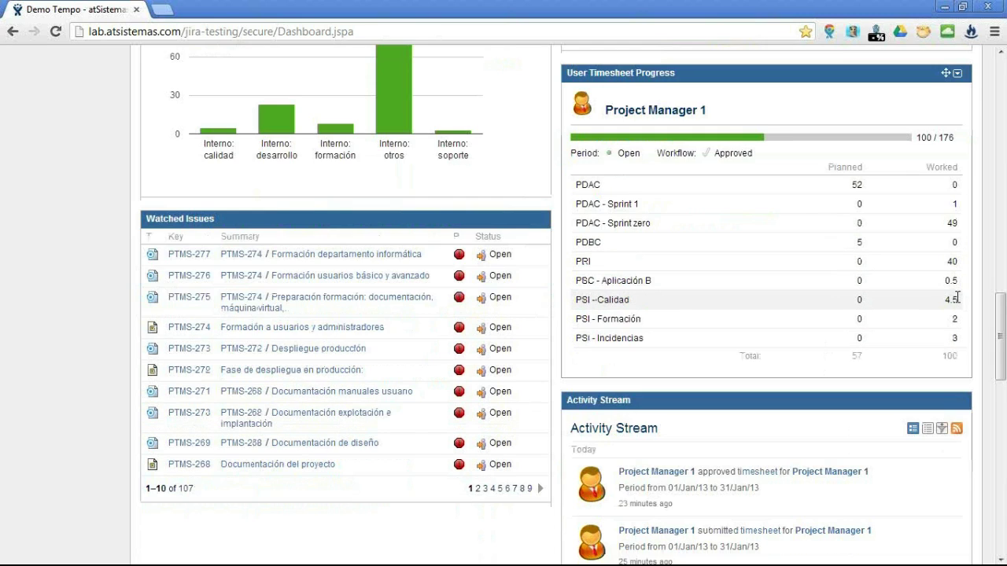
scroll(623, 403, "up", 2)
scroll(620, 403, "up", 10)
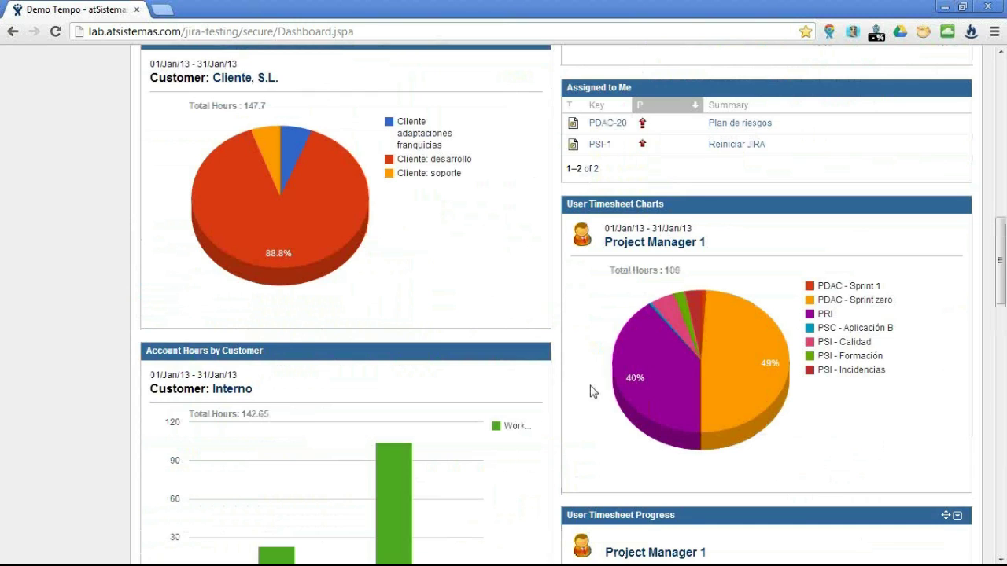
Check the timesheet, account and tracker entries that Tempo offers from the start of the dashboard.
scroll(431, 350, "up", 6)
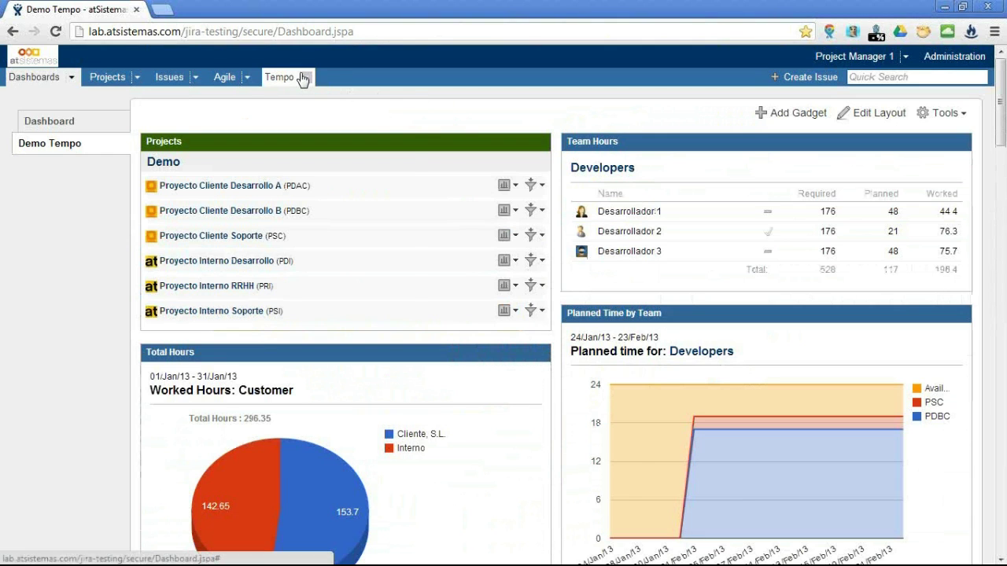
left_click(307, 78)
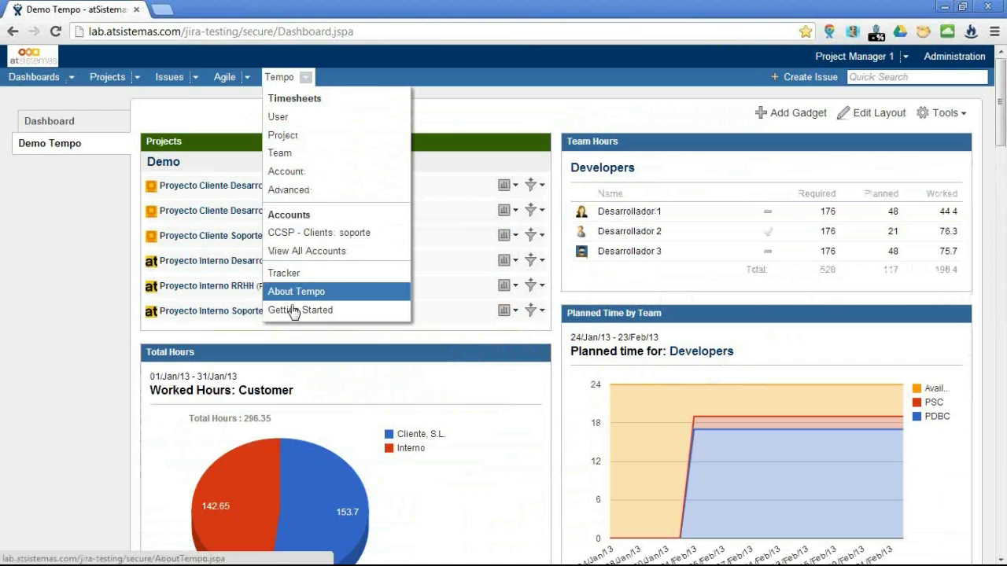
left_click(465, 112)
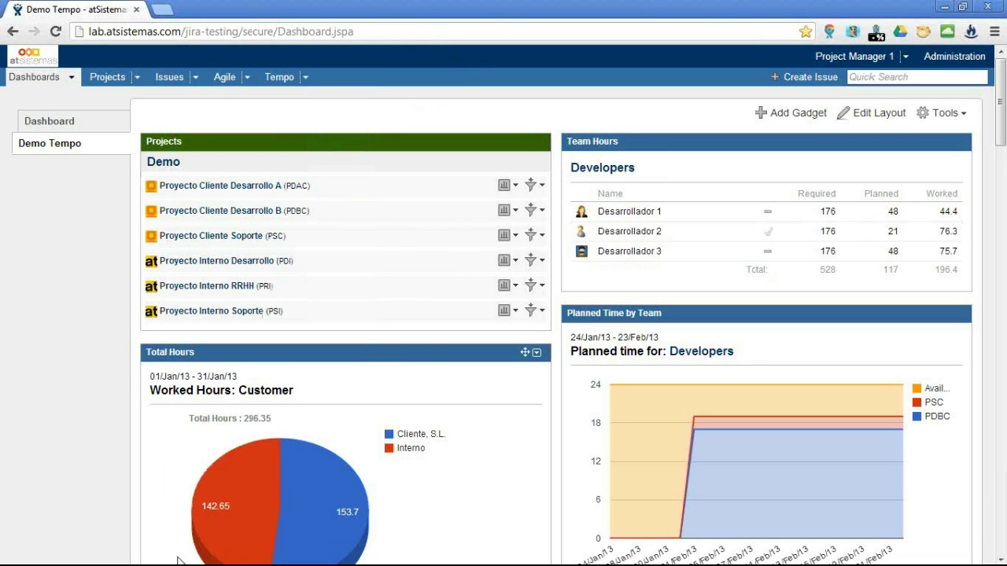
left_click(946, 7)
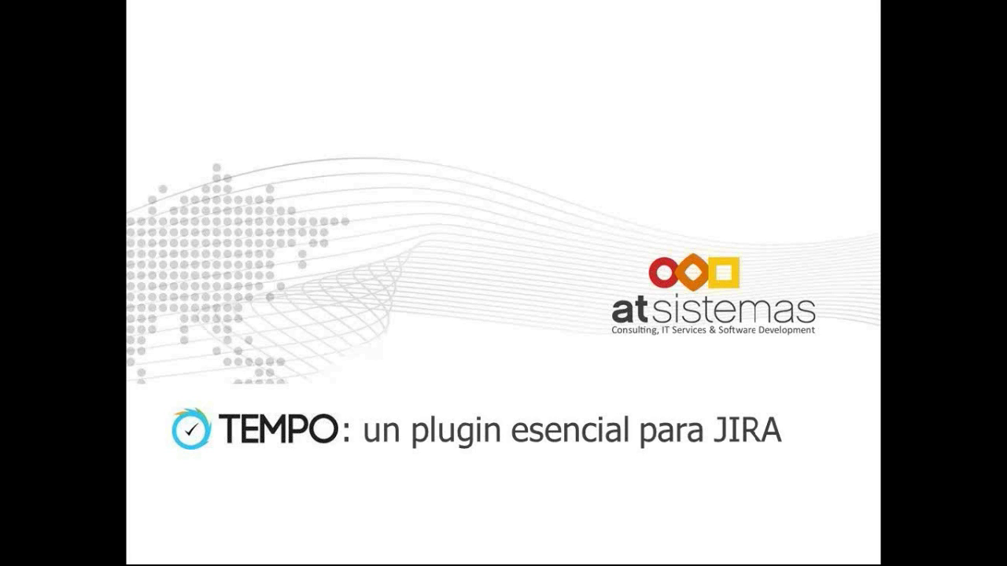
key("Right")
key("Right")
key("Right")
key("Right")
key("Right")
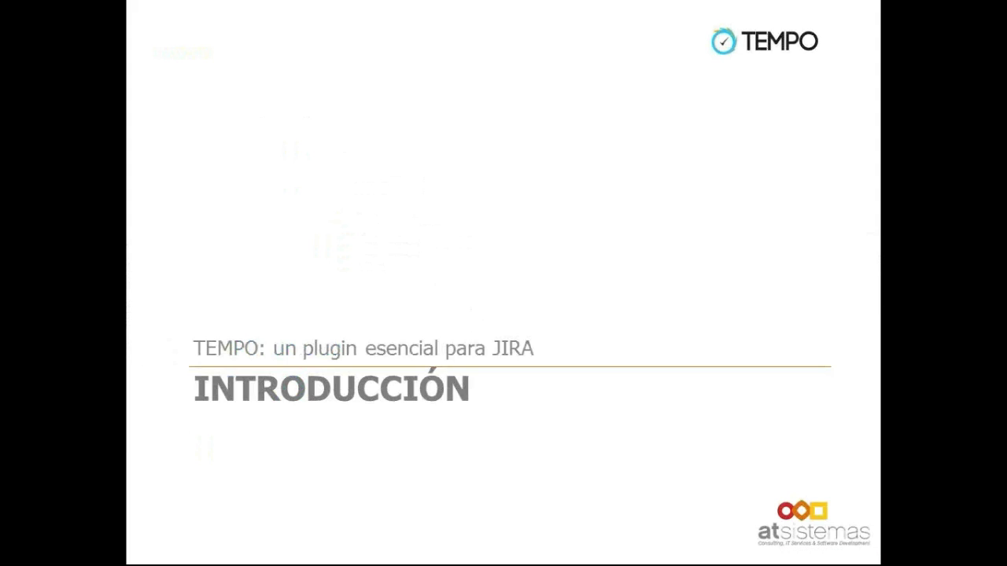
key("Right")
key("Right")
key("Right")
key("Right")
key("Right")
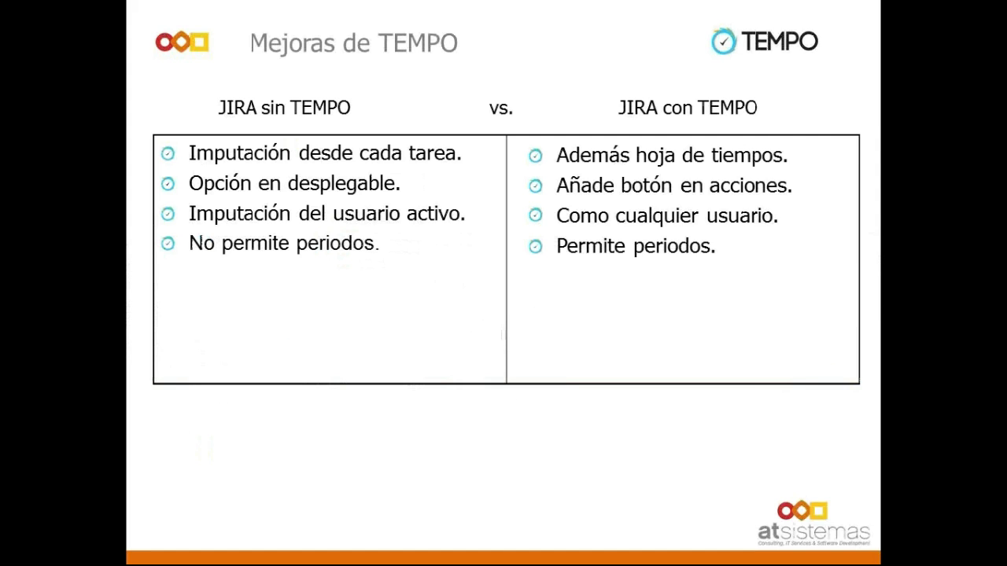
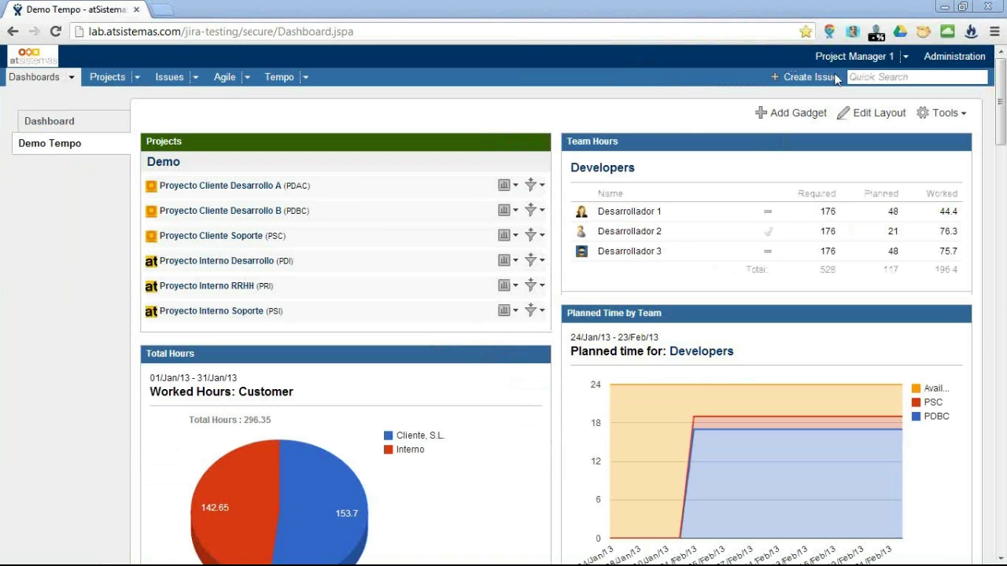
Enter JIRA administration and open the Tempo plugin's global configuration.
left_click(947, 63)
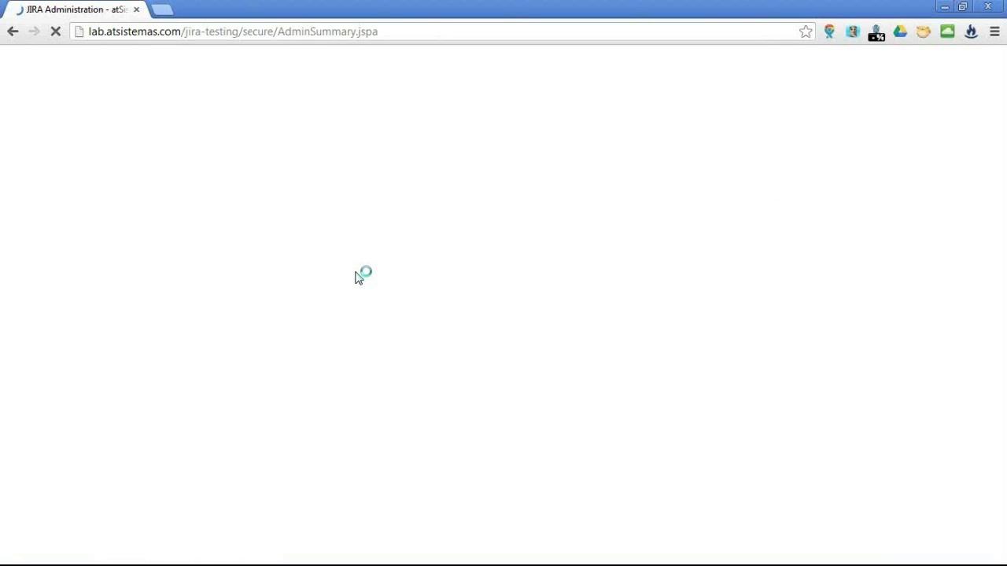
left_click(183, 76)
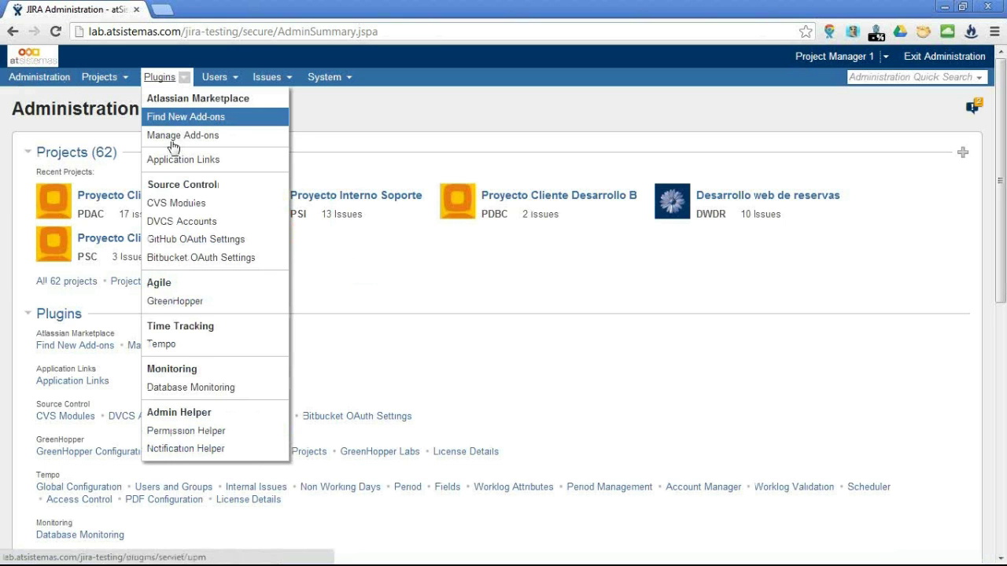
left_click(193, 347)
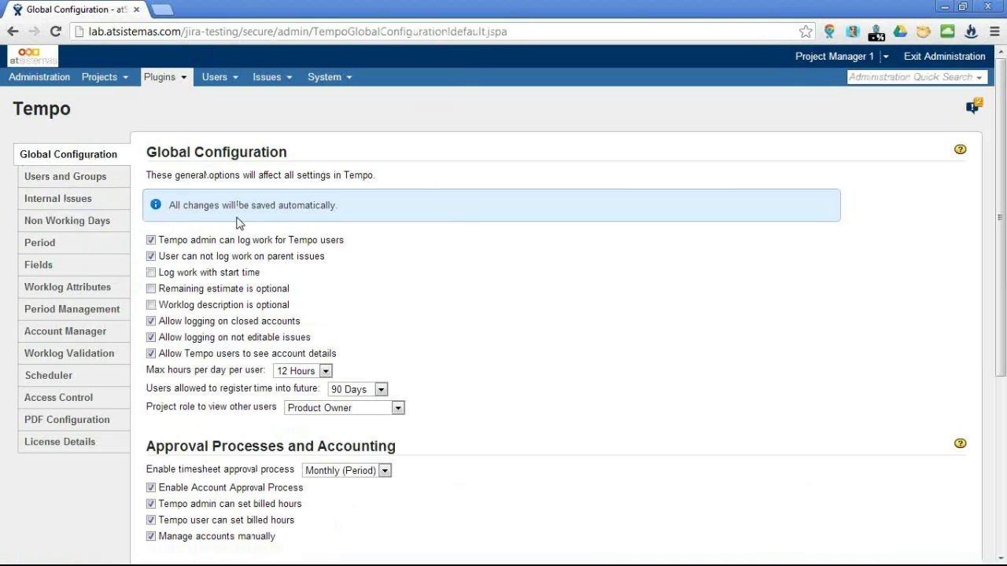
Disable the options that let Tempo admins and Tempo users set billed hours.
scroll(452, 283, "down", 5)
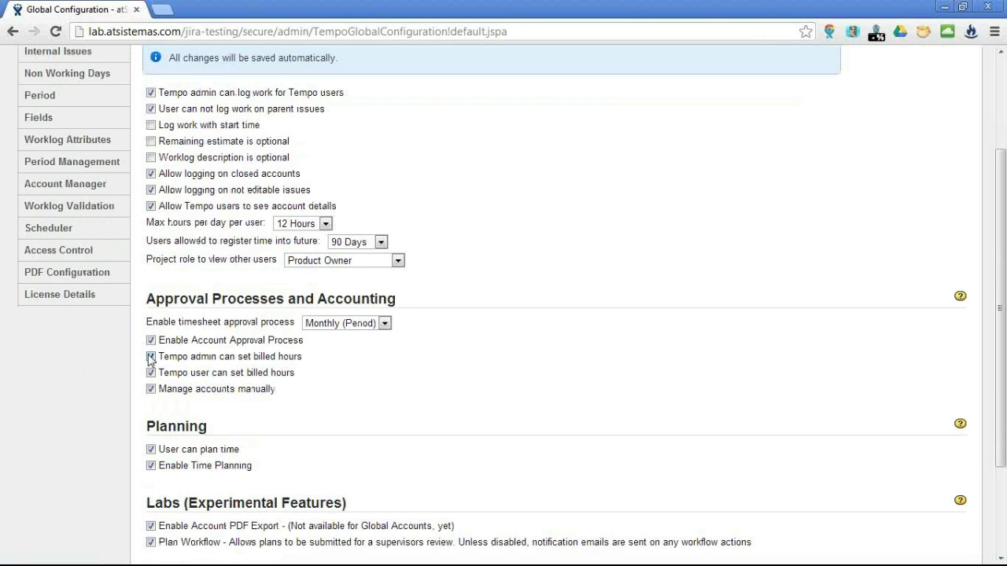
left_click(152, 357)
left_click(151, 375)
left_click(168, 470)
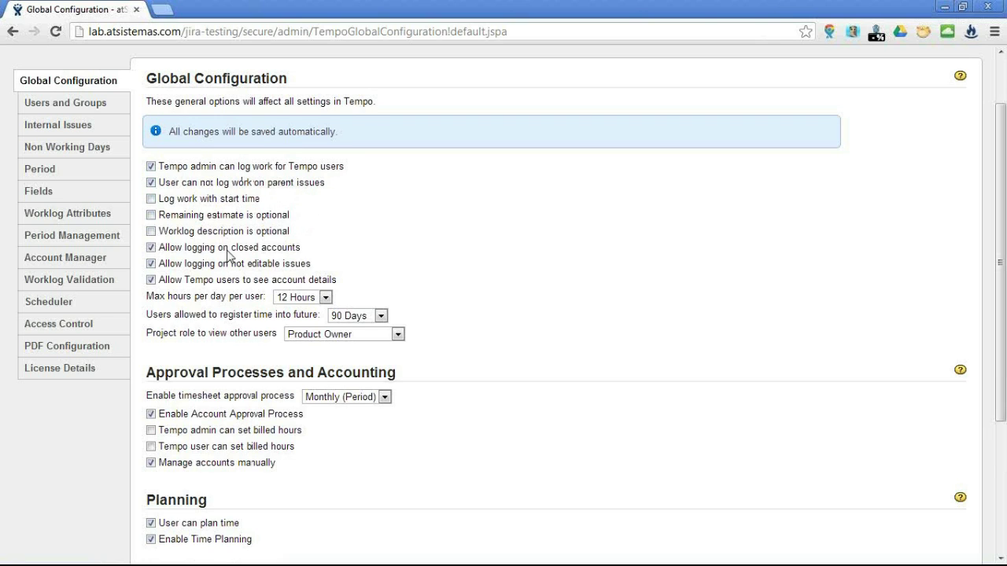
Review the approval, accounting, planning and experimental options in the global configuration.
scroll(270, 305, "down", 1)
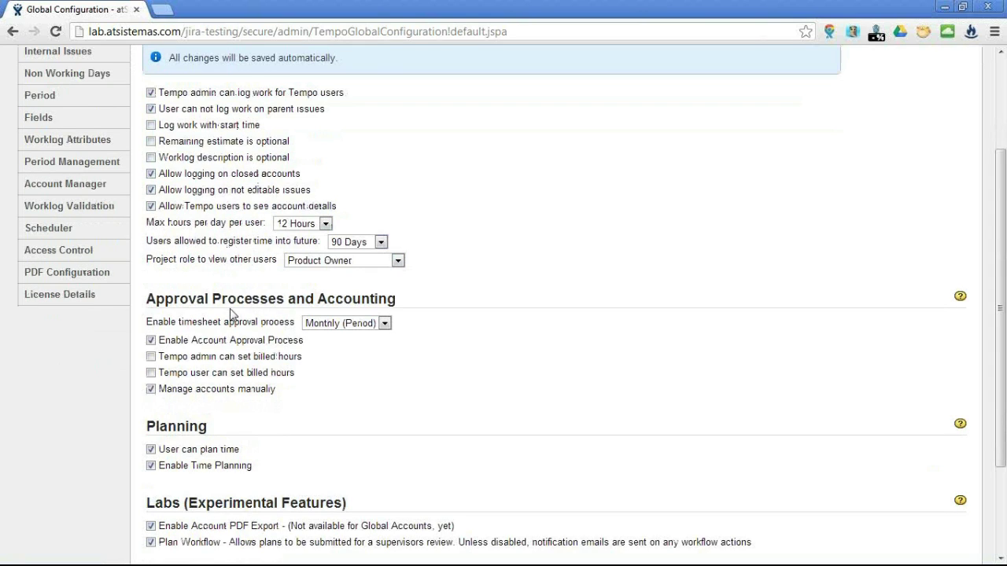
scroll(230, 308, "down", 1)
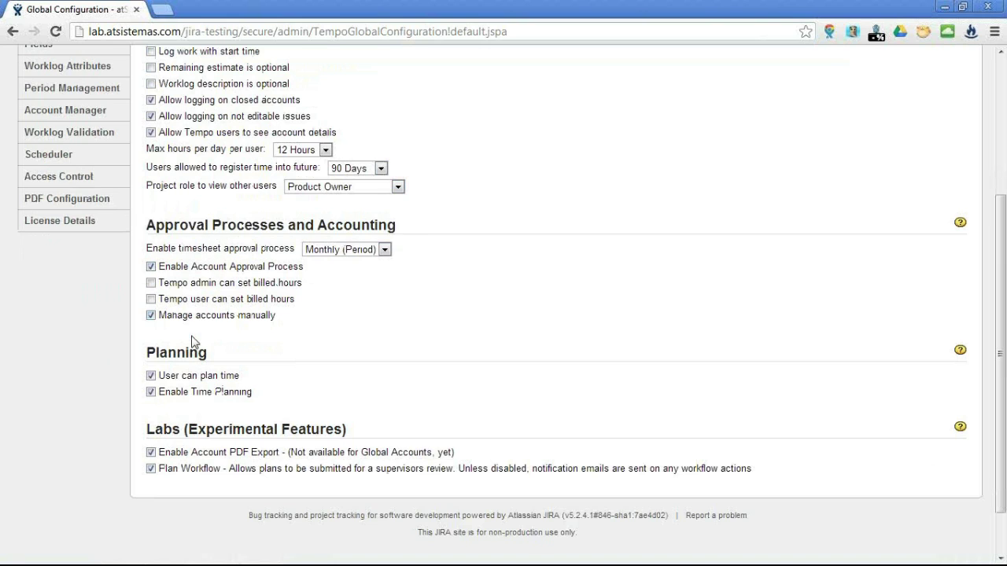
scroll(195, 342, "up", 1)
scroll(194, 342, "up", 1)
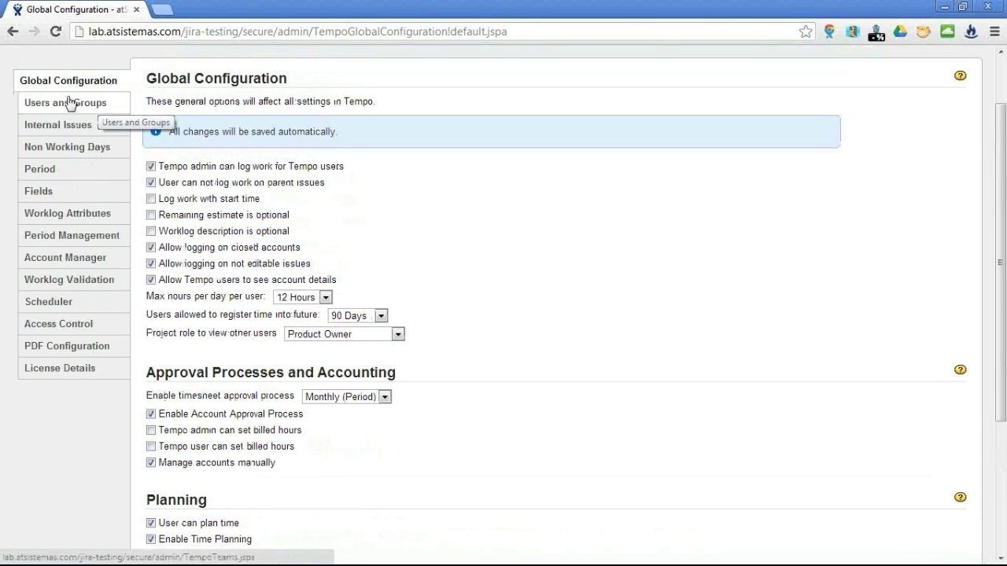
Check the admin and user groups of each Tempo team and the issue keys defined as internal issues.
left_click(42, 104)
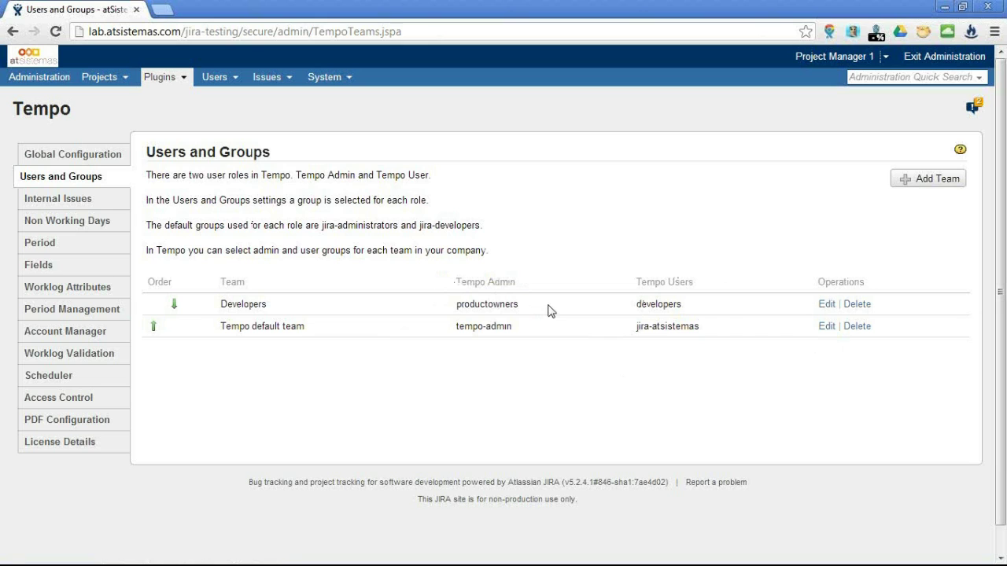
left_click(86, 199)
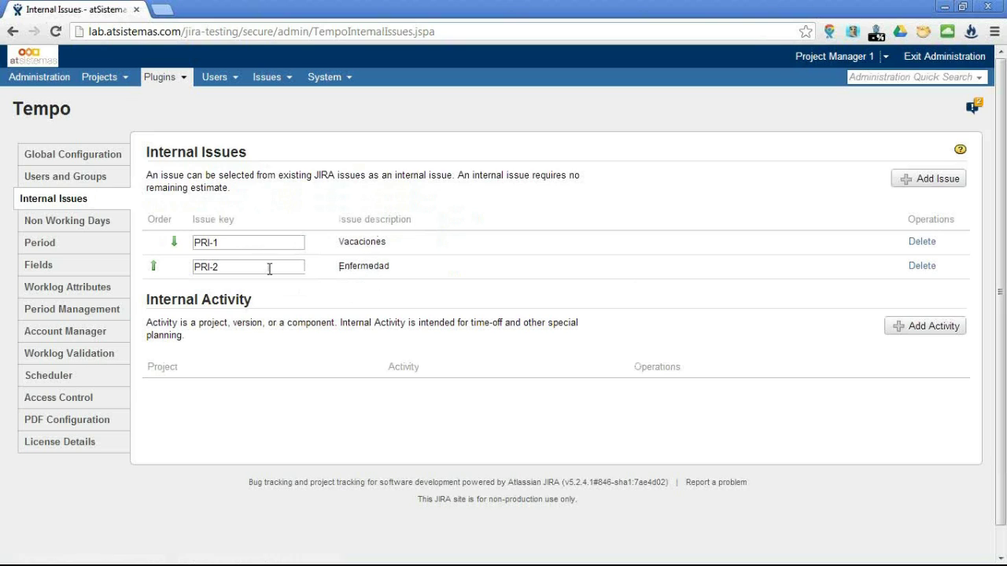
left_click_drag(241, 242, 196, 267)
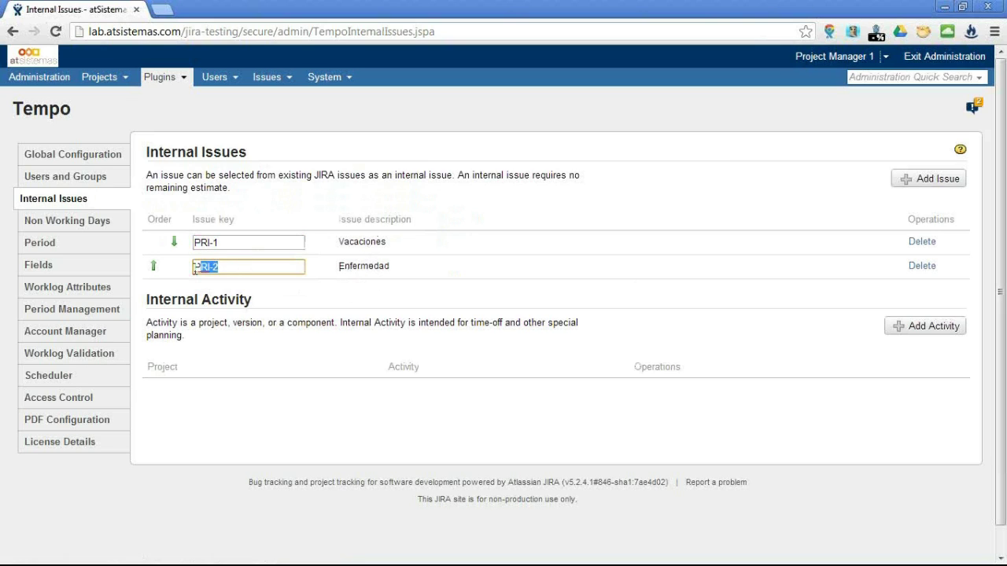
left_click_drag(247, 244, 193, 250)
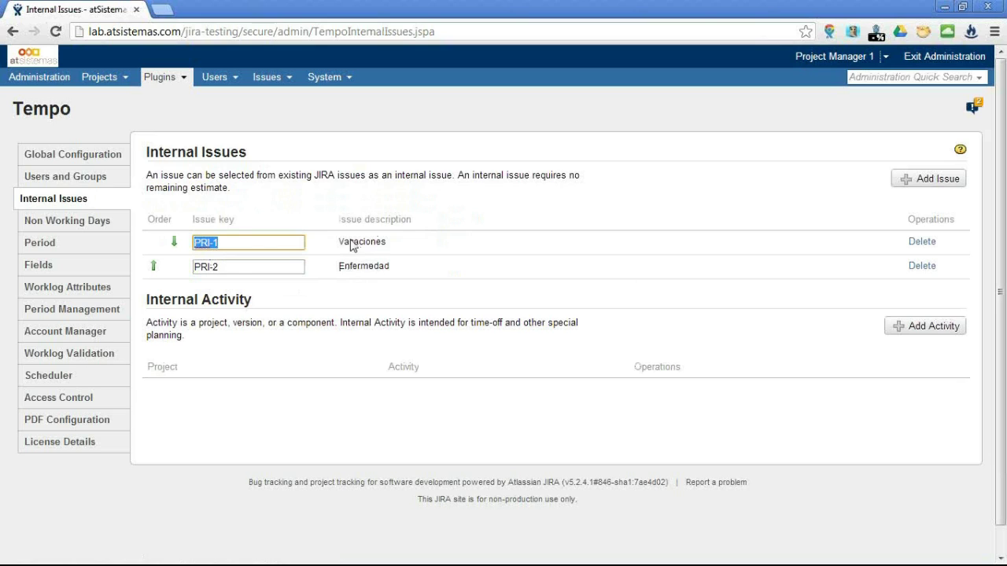
Review the recurring and floating non-working days and the period and week start settings.
left_click(67, 228)
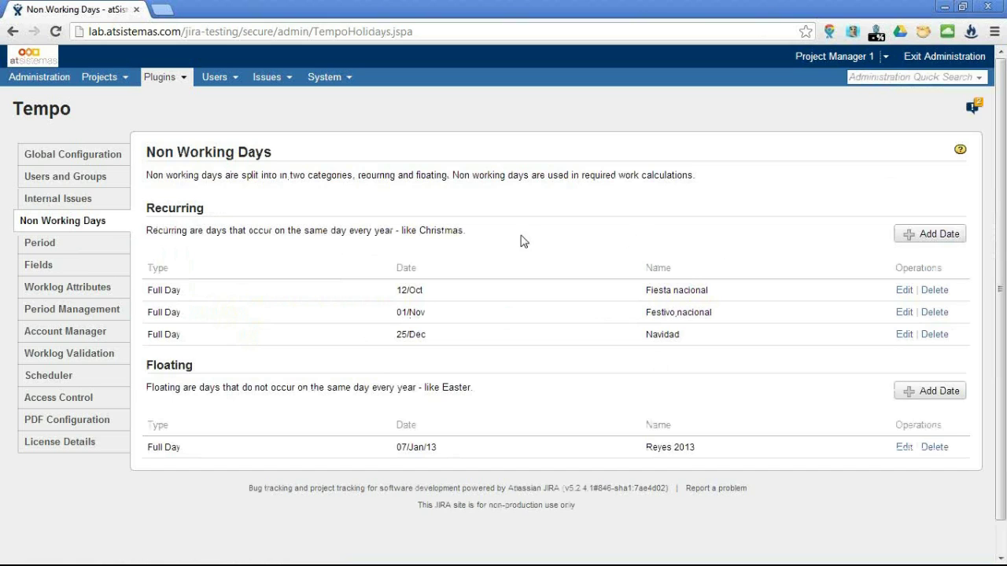
left_click(42, 247)
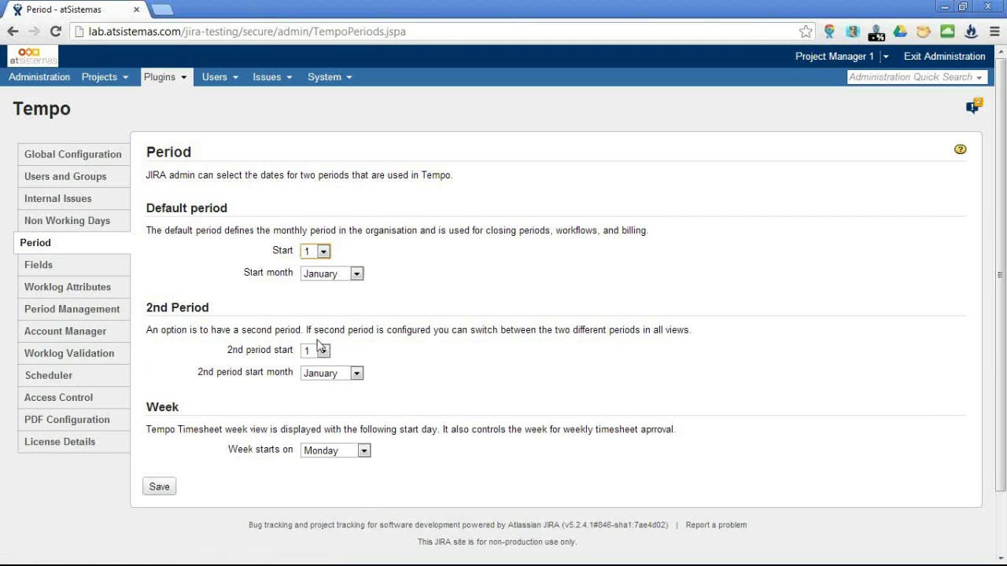
Open Tempo's Fields settings and check the choices for the custom field used as Account.
left_click(38, 265)
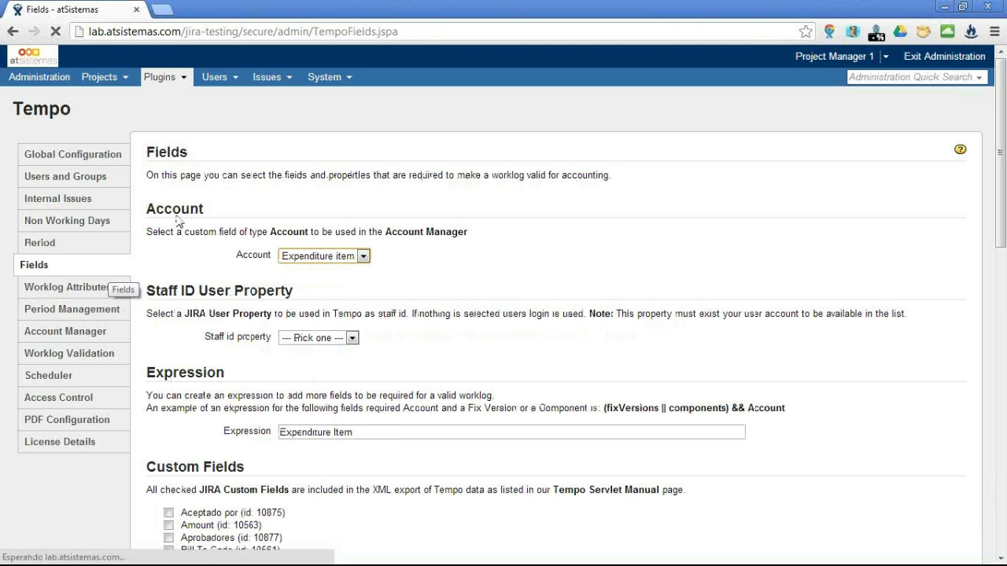
left_click(335, 260)
left_click(334, 260)
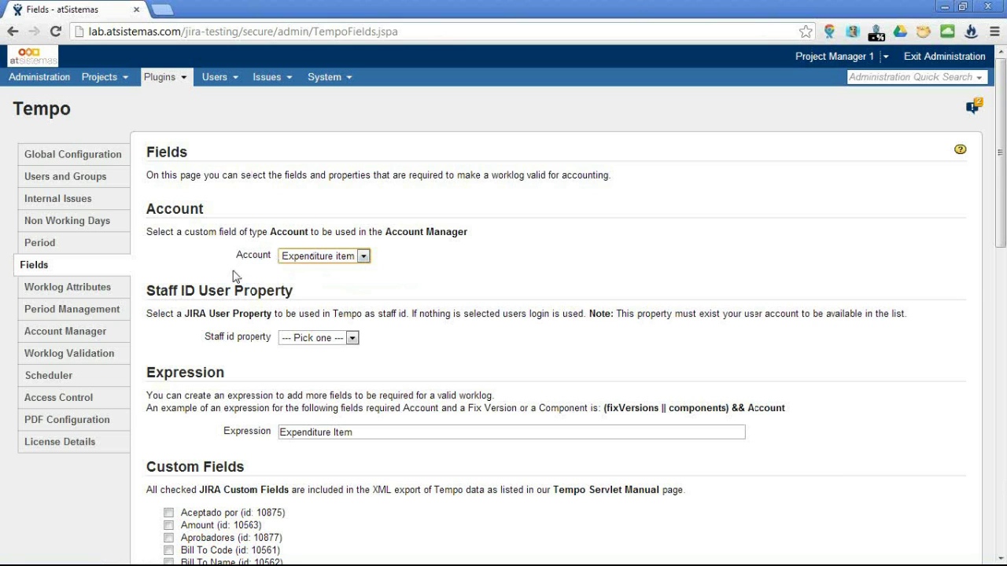
Examine the worklog expression and the list of custom fields and other fields available for Tempo's XML export.
scroll(233, 275, "down", 4)
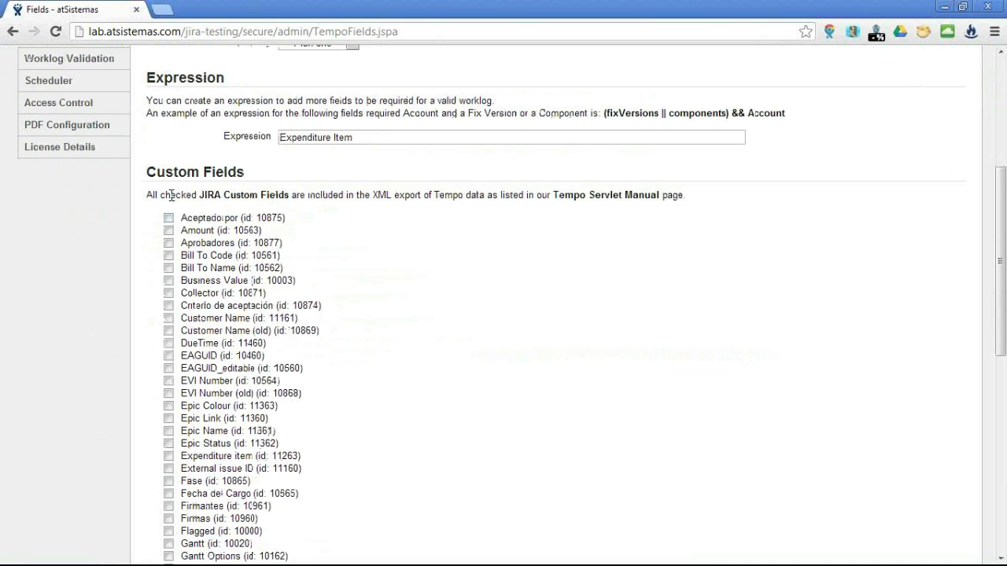
scroll(171, 196, "down", 1)
scroll(171, 201, "down", 5)
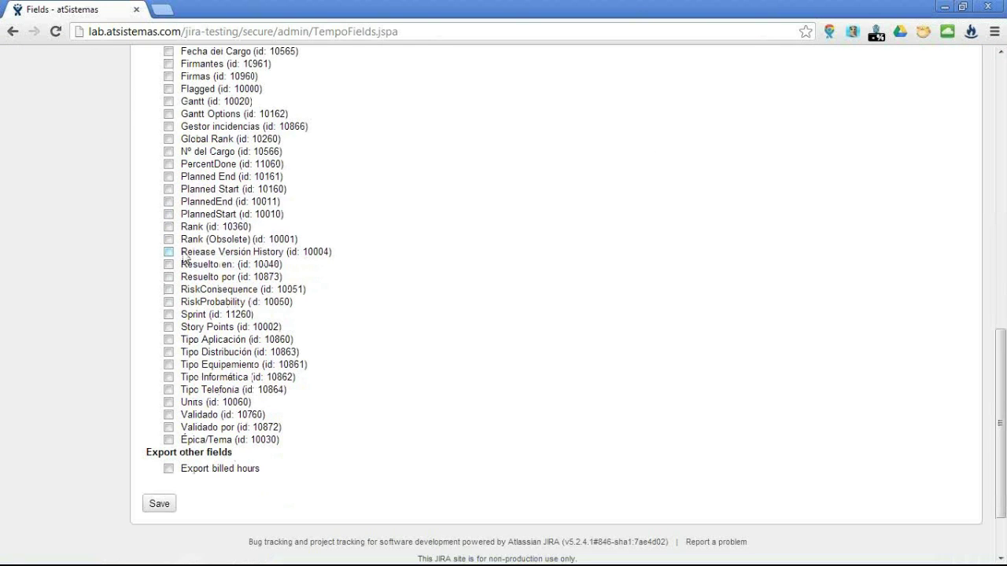
scroll(186, 260, "up", 6)
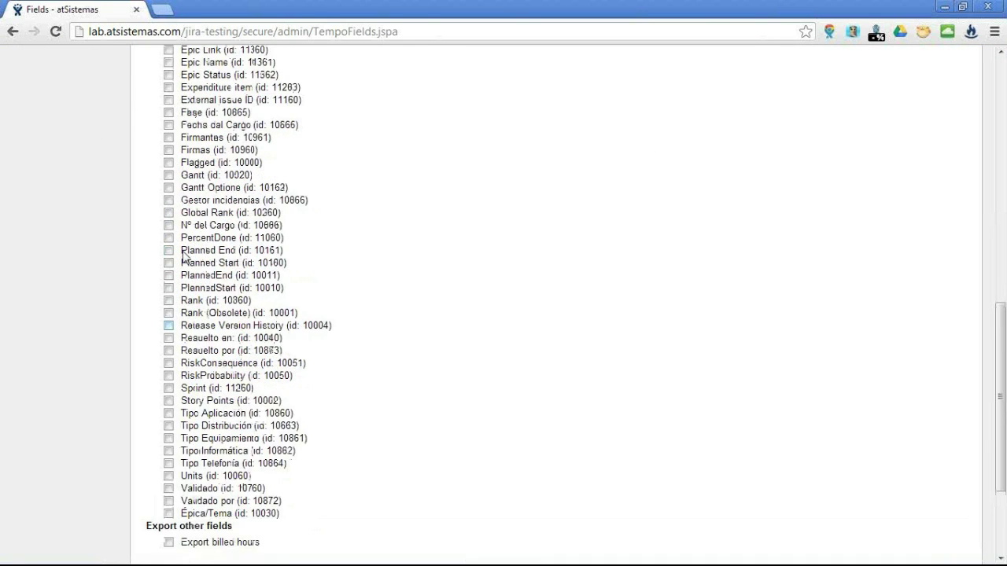
scroll(210, 391, "down", 7)
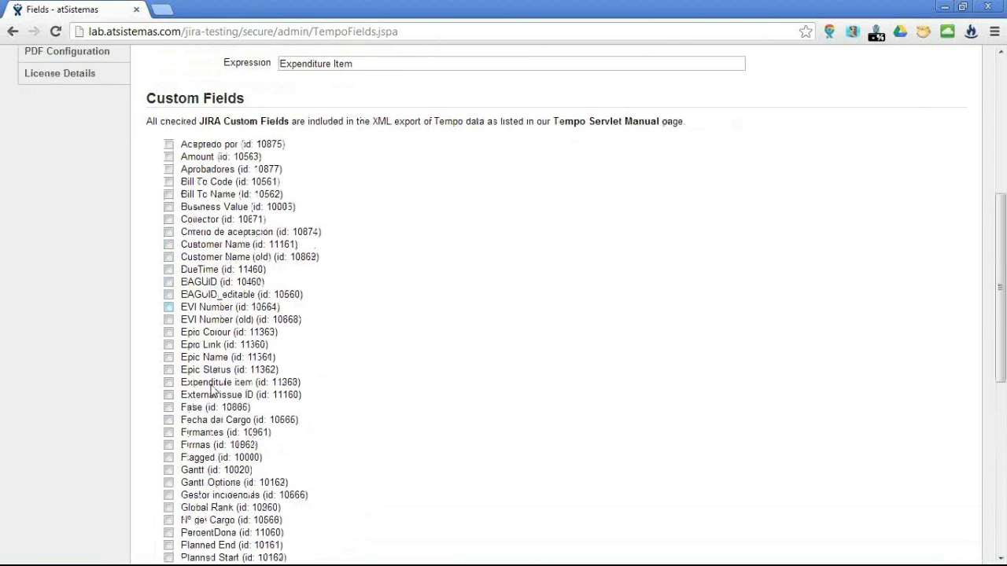
scroll(202, 367, "up", 1)
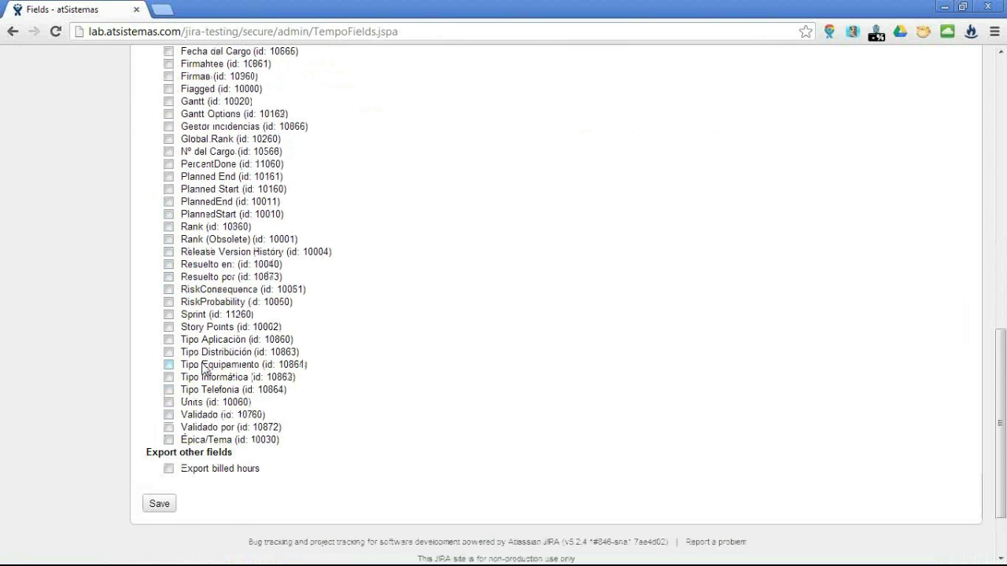
scroll(203, 367, "up", 4)
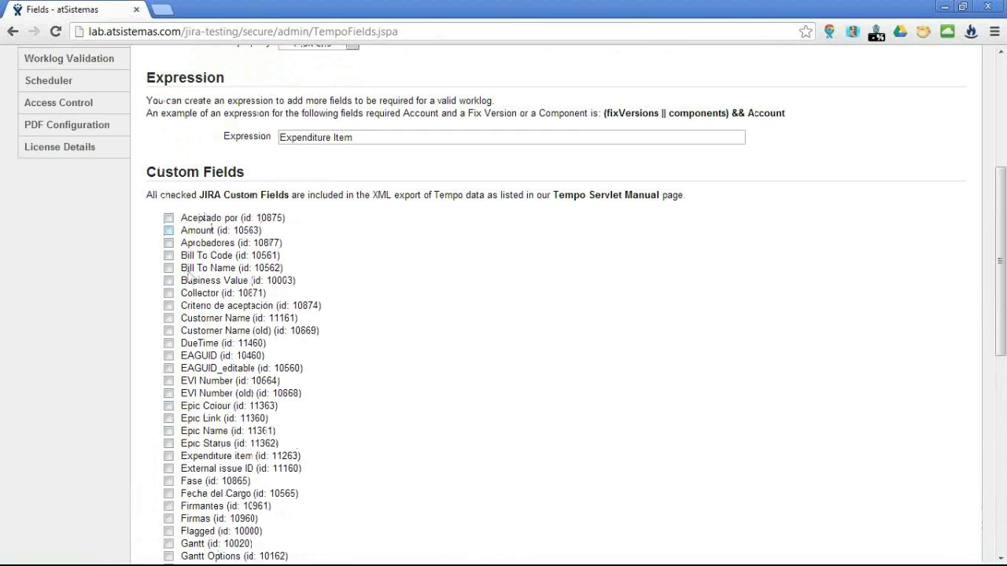
scroll(246, 355, "up", 4)
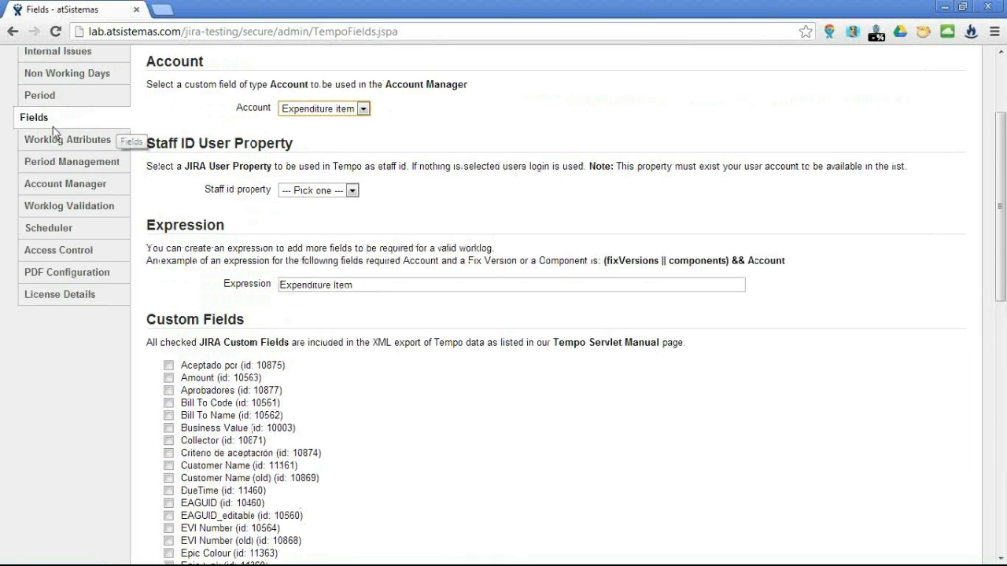
Review the defined worklog attributes and the status of the periods for Tempo users and admins.
left_click(65, 140)
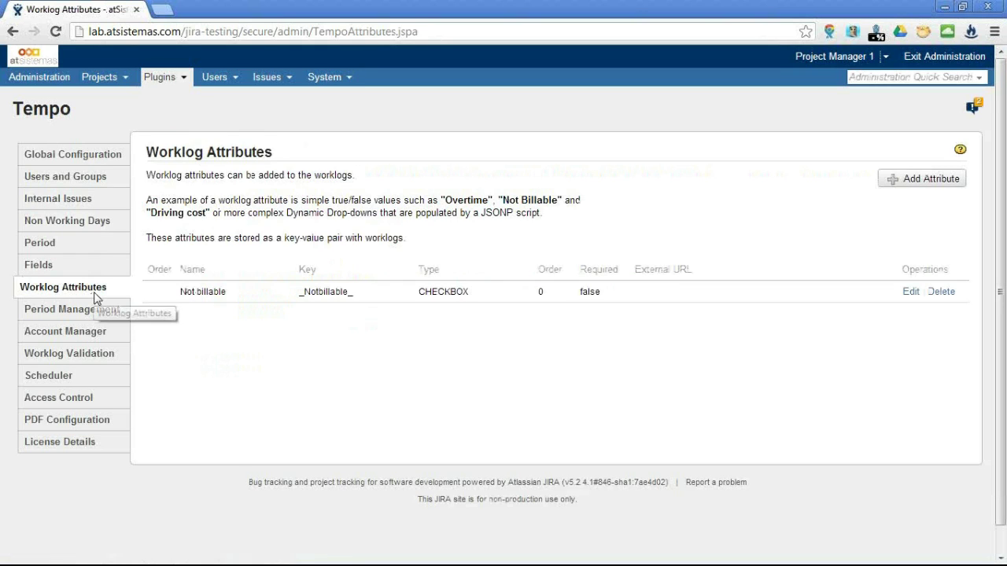
left_click(88, 309)
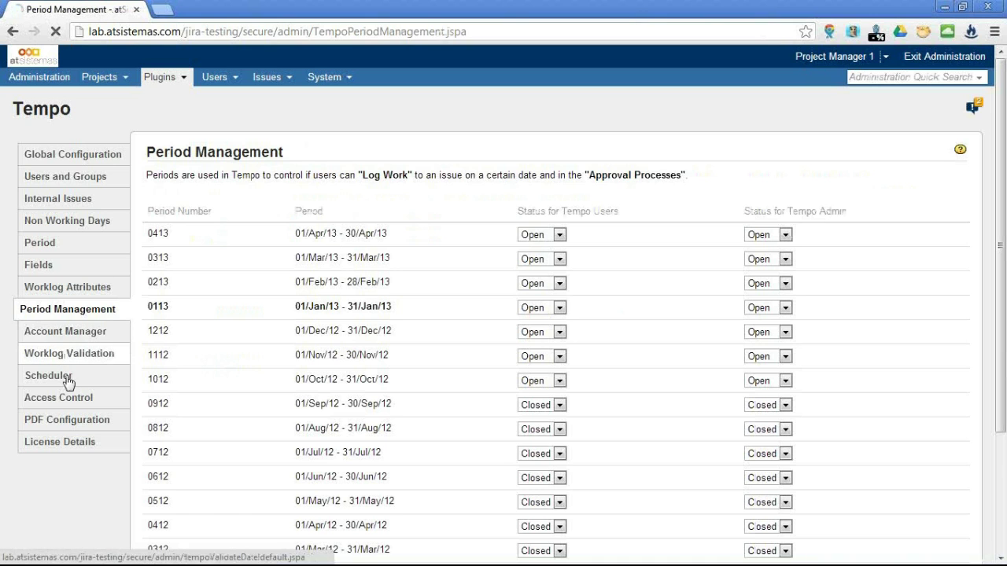
Search the Account Manager for all accounts and review their customers, categories and assigned JIRA projects.
left_click(71, 381)
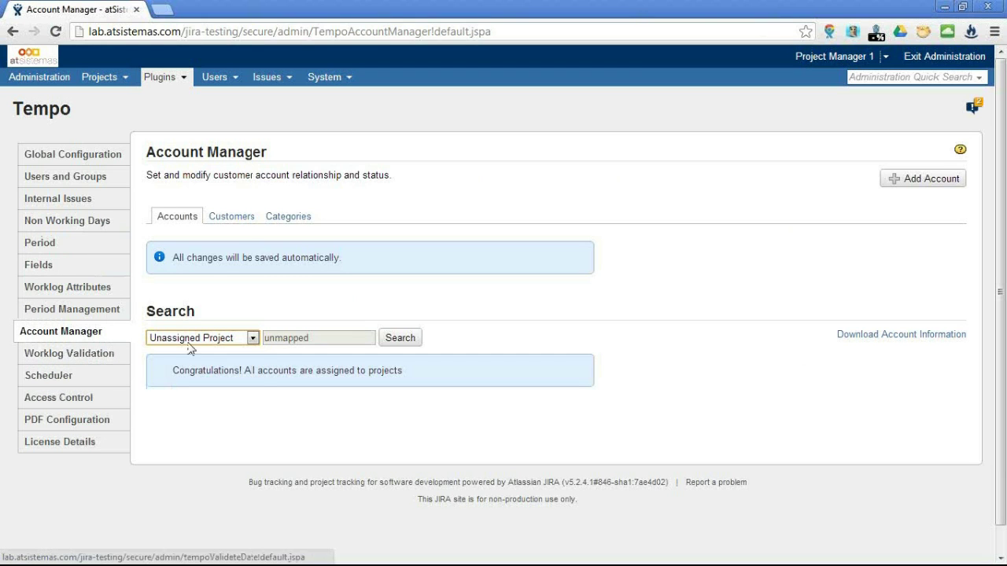
left_click(210, 338)
left_click(228, 422)
left_click(399, 338)
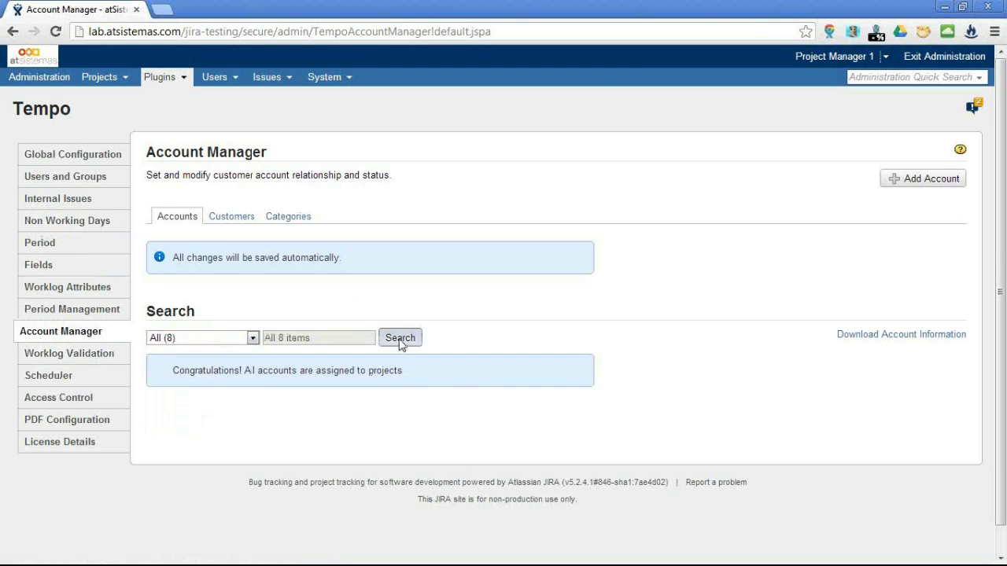
scroll(299, 392, "down", 2)
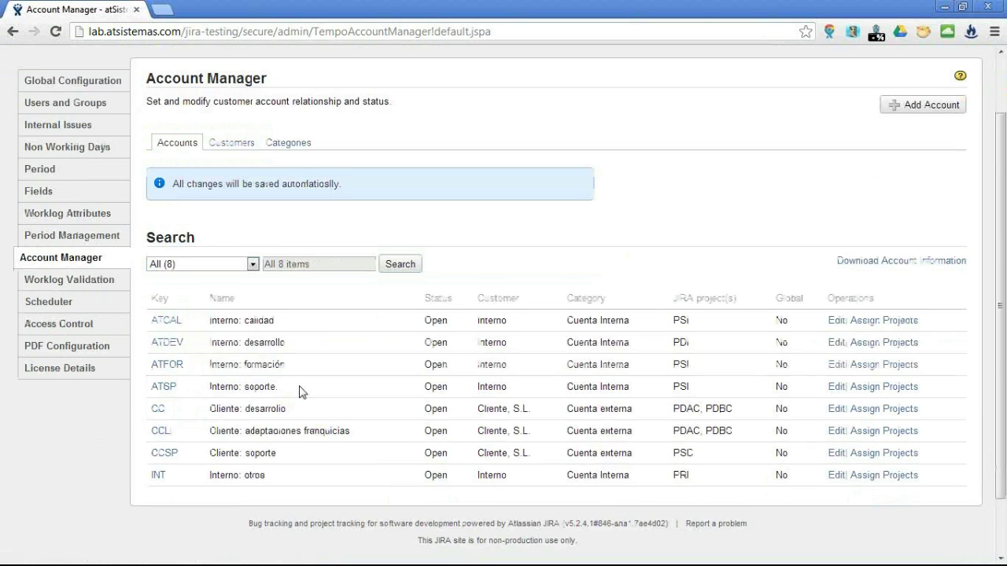
Examine the editable details of the ATCAL account, including its monthly budget, and close the form without saving.
scroll(298, 392, "down", 2)
left_click(744, 252)
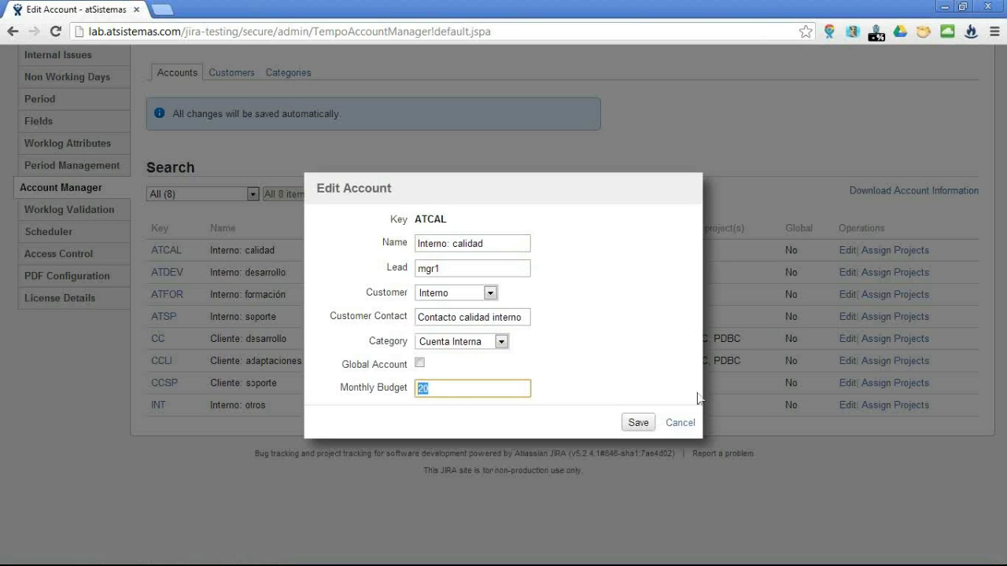
left_click(692, 425)
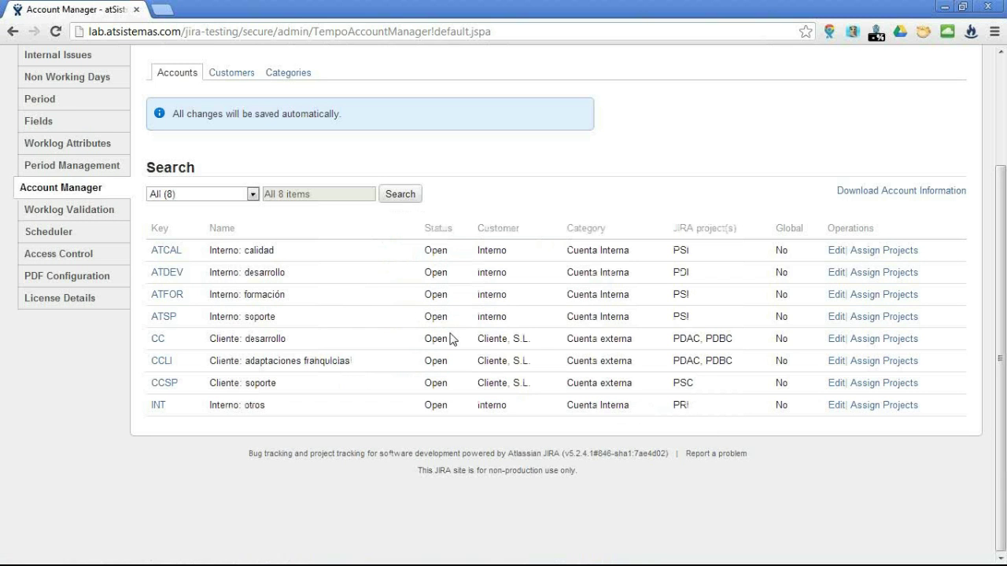
Review Tempo's current Scheduler settings and the form for validating worklogs.
left_click(48, 231)
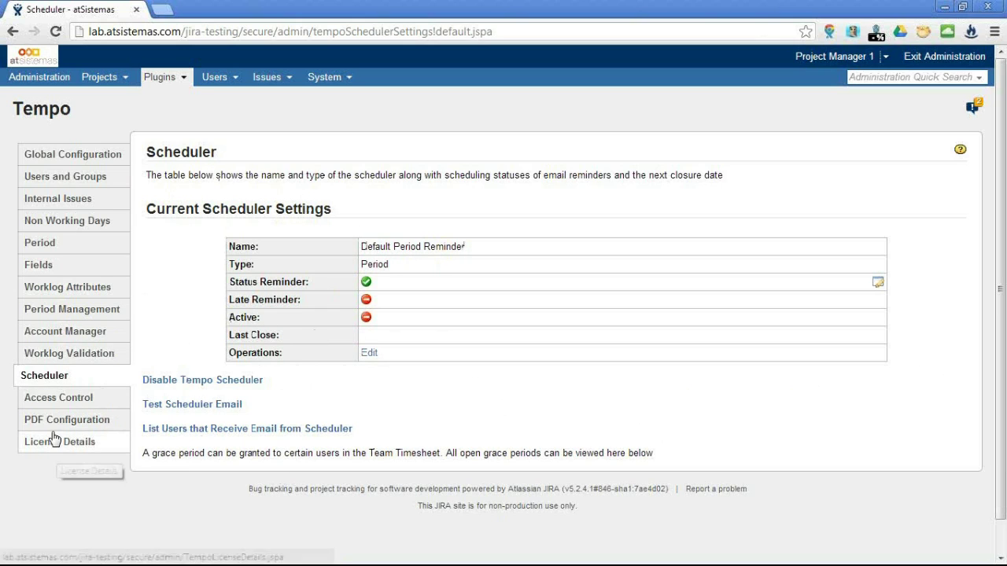
left_click(51, 357)
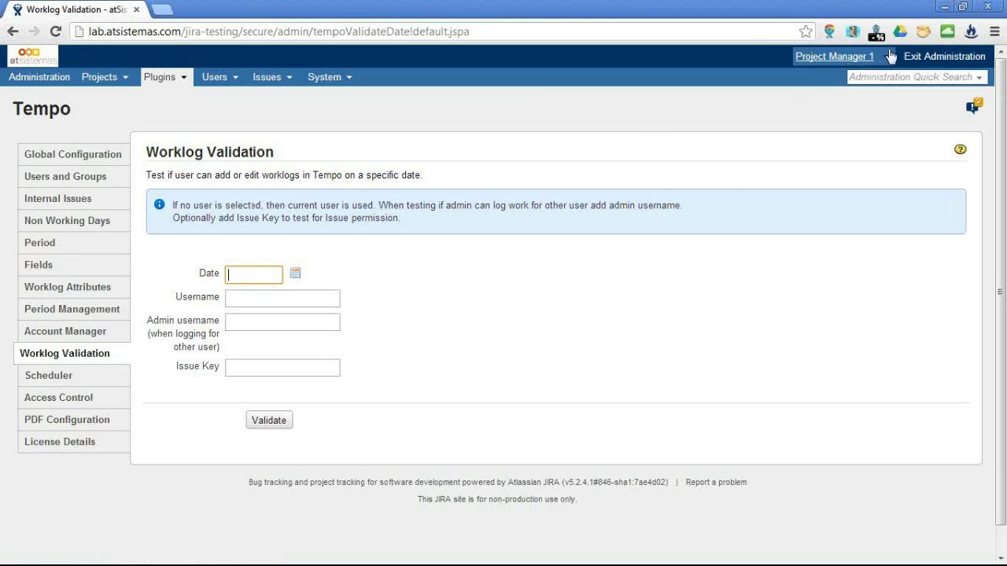
Exit administration and open the issue PDAC-20 "Plan de riesgos" from the Demo Tempo dashboard.
left_click(979, 59)
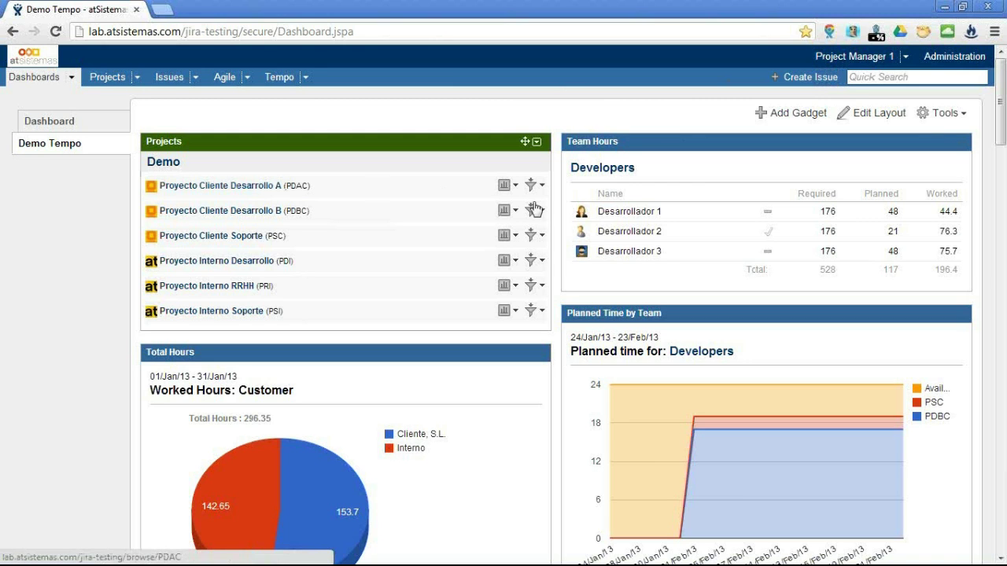
scroll(551, 273, "down", 6)
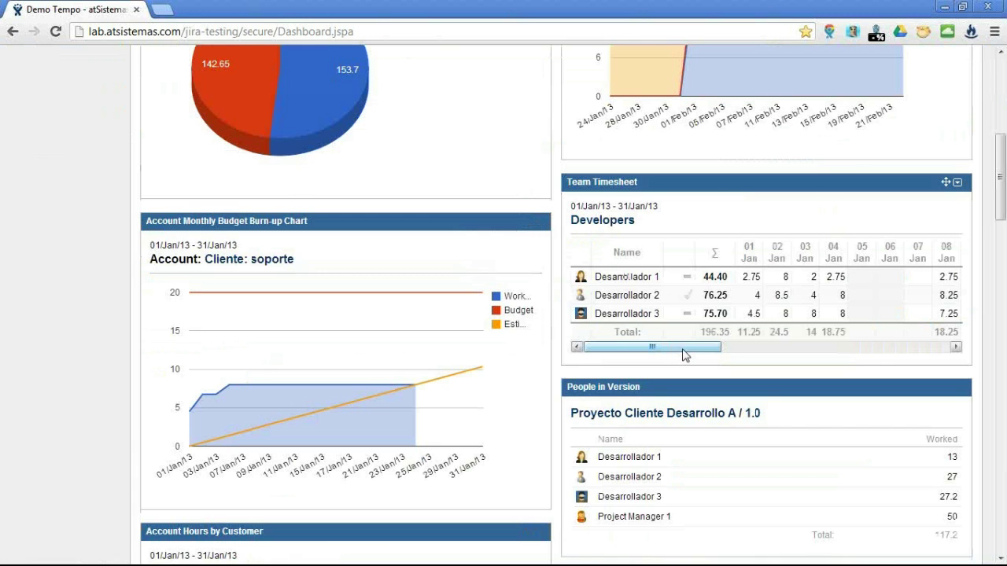
scroll(683, 356, "down", 2)
left_click(748, 467)
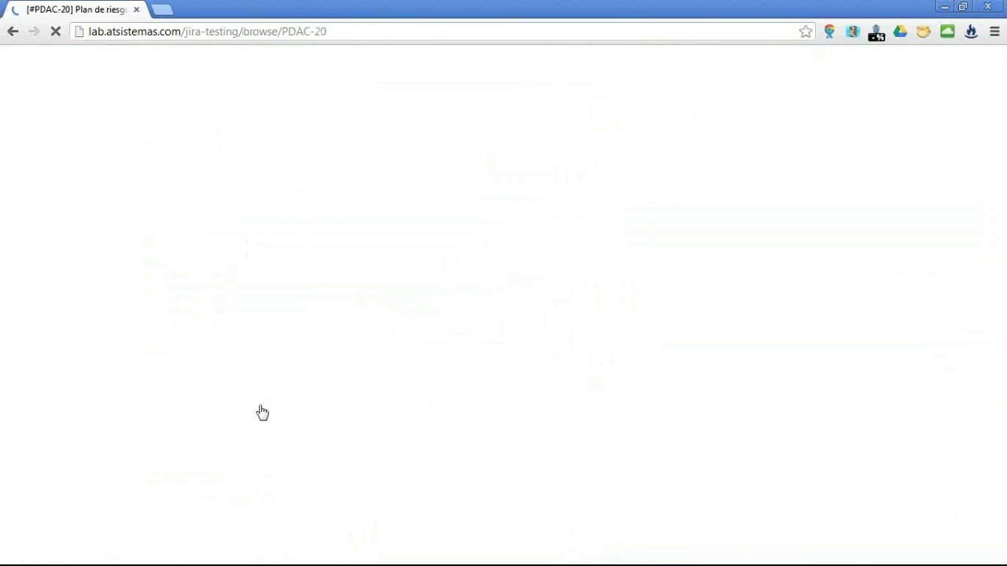
Inspect the file attachment form of issue PDAC-20 and close it without attaching anything.
scroll(160, 486, "down", 3)
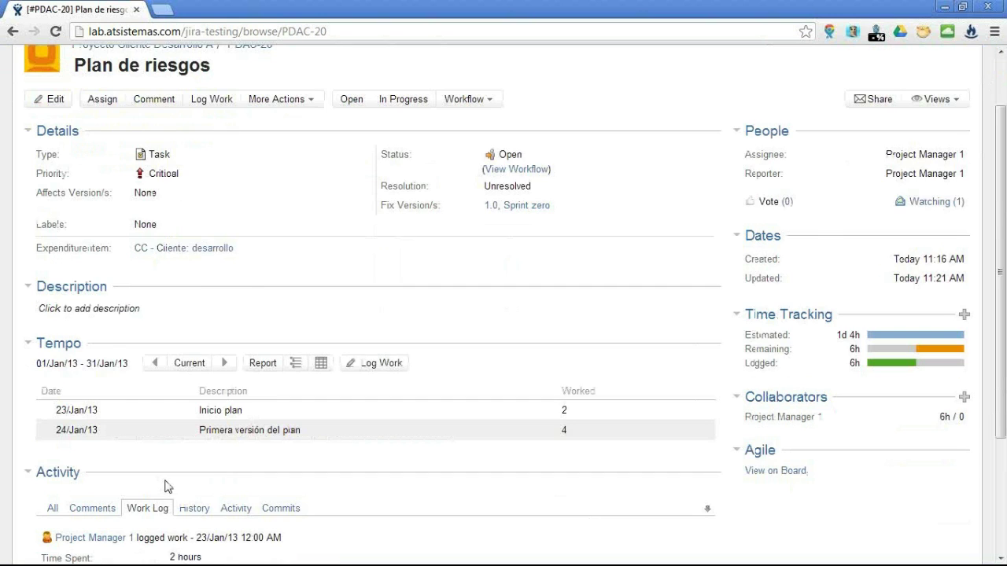
left_click(305, 120)
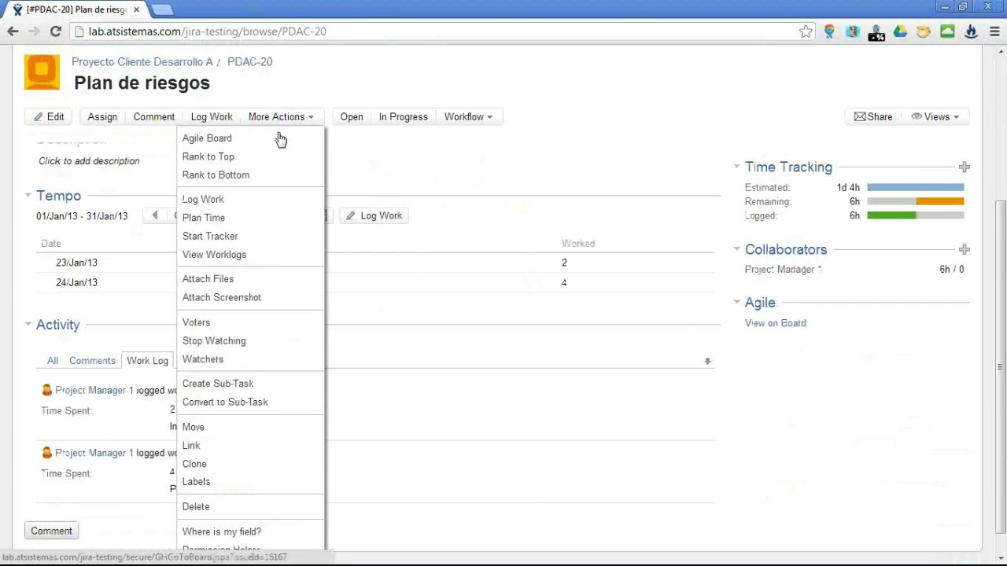
left_click(238, 280)
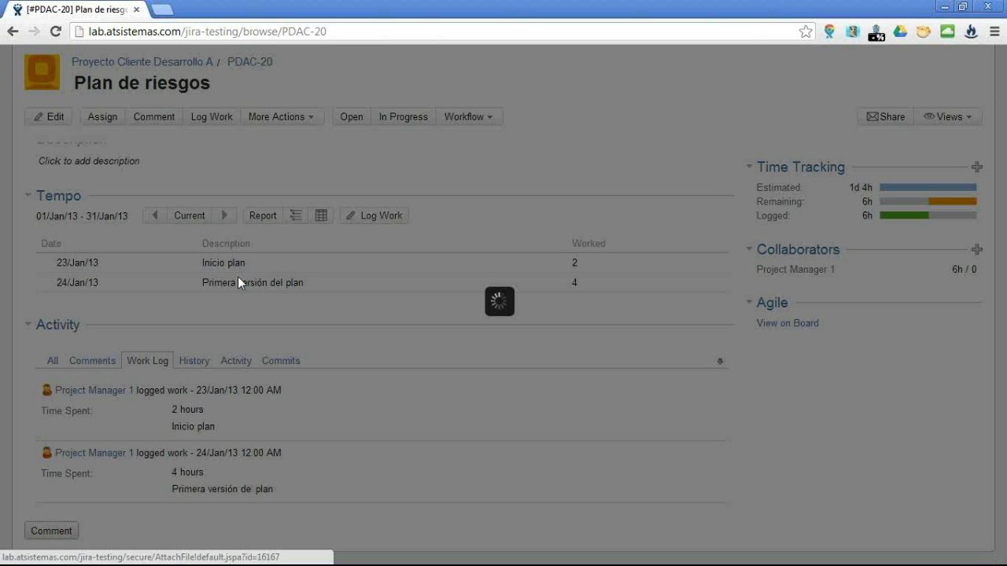
left_click(438, 238)
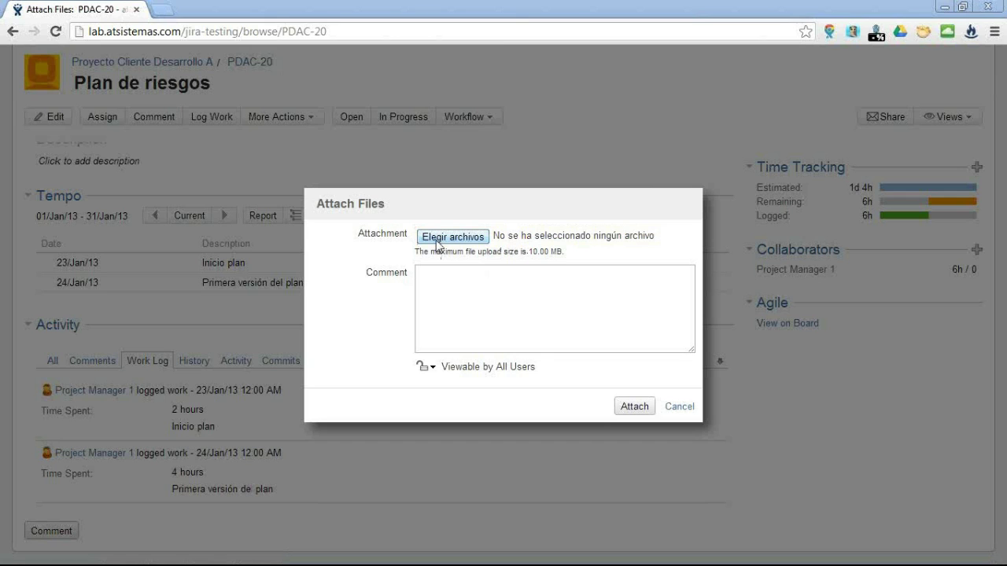
left_click(484, 14)
left_click(681, 408)
scroll(276, 422, "down", 1)
scroll(228, 454, "up", 1)
scroll(226, 455, "up", 2)
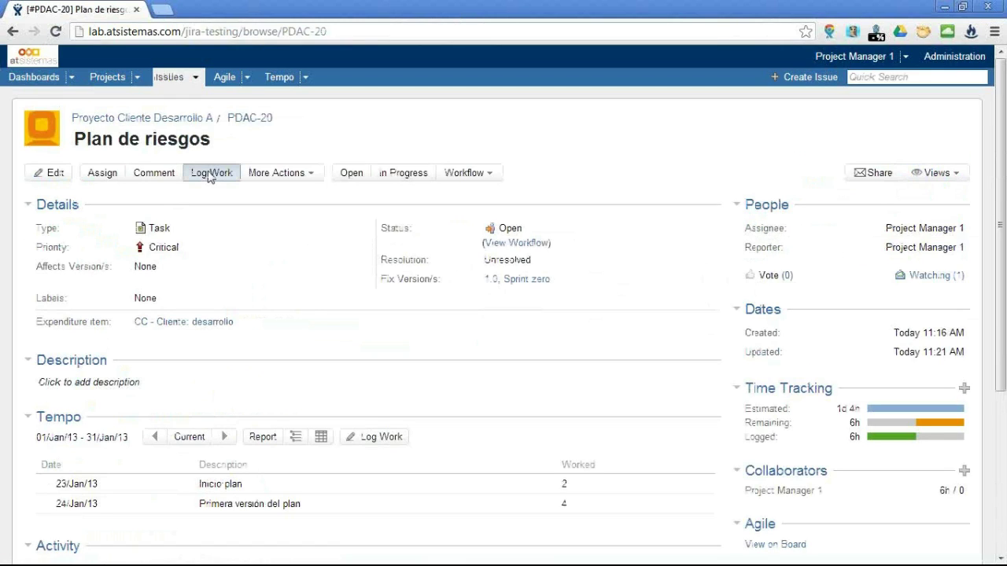
left_click(209, 173)
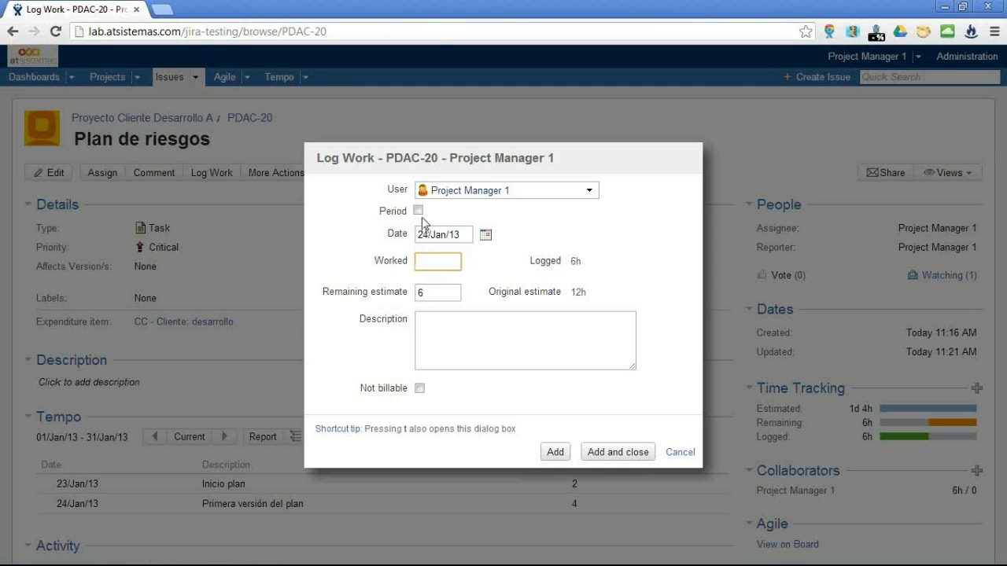
left_click(465, 358)
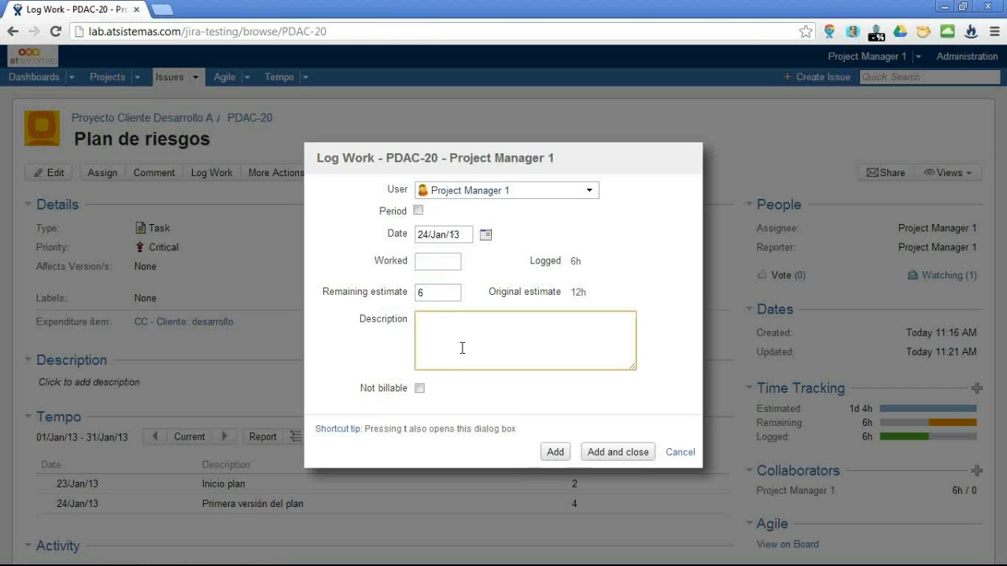
type("http://www.sadads.com")
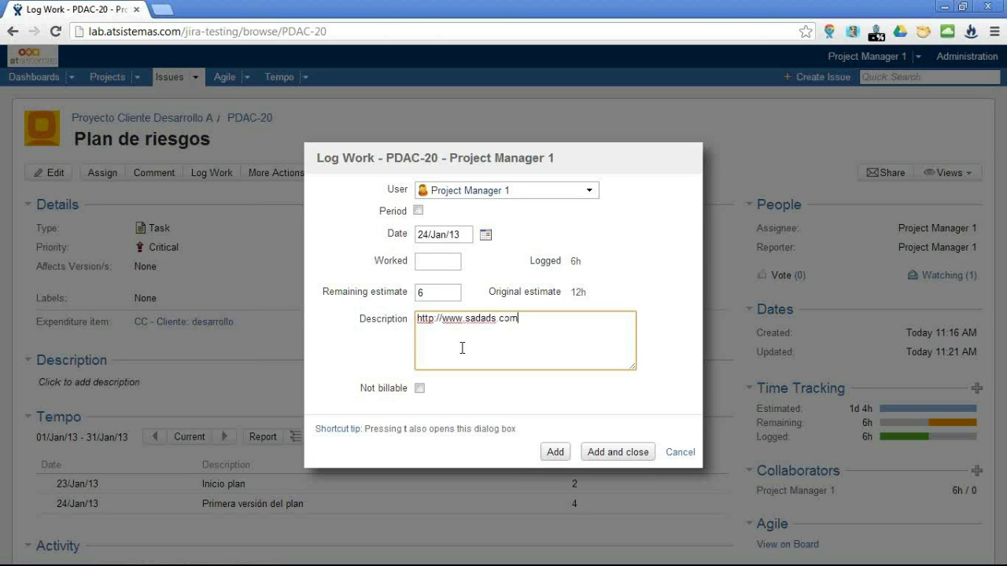
left_click(622, 457)
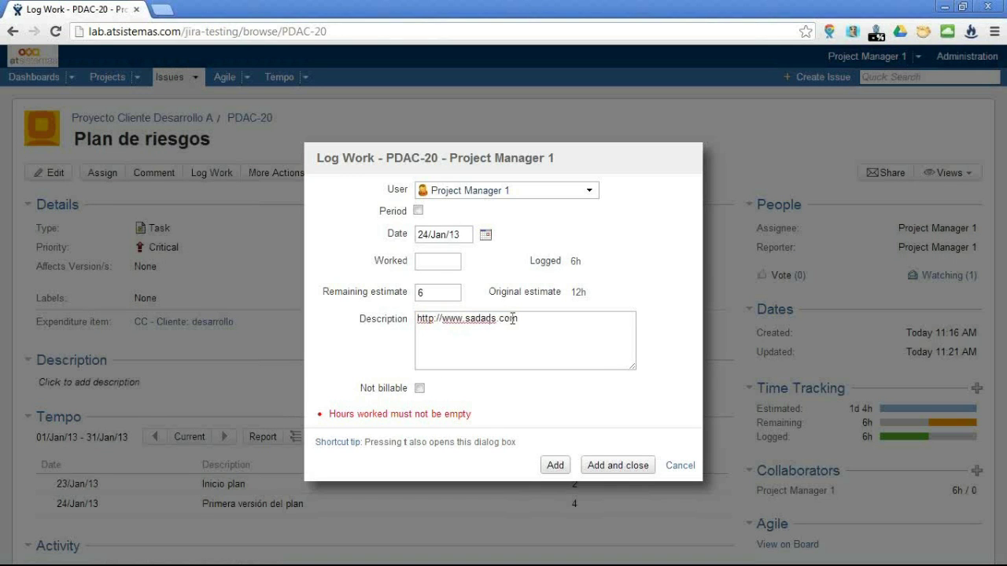
left_click(444, 261)
type("2")
left_click(611, 464)
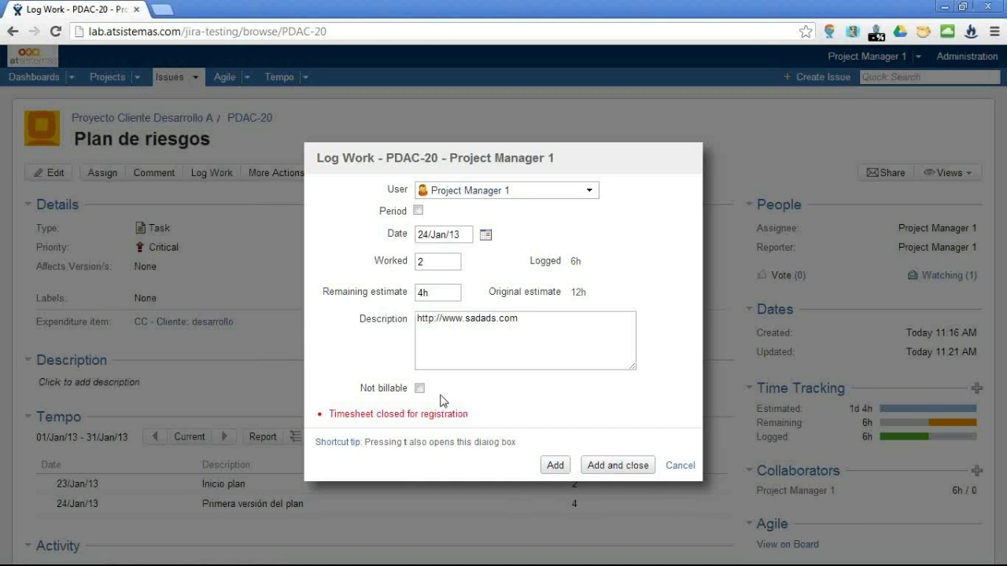
left_click(675, 467)
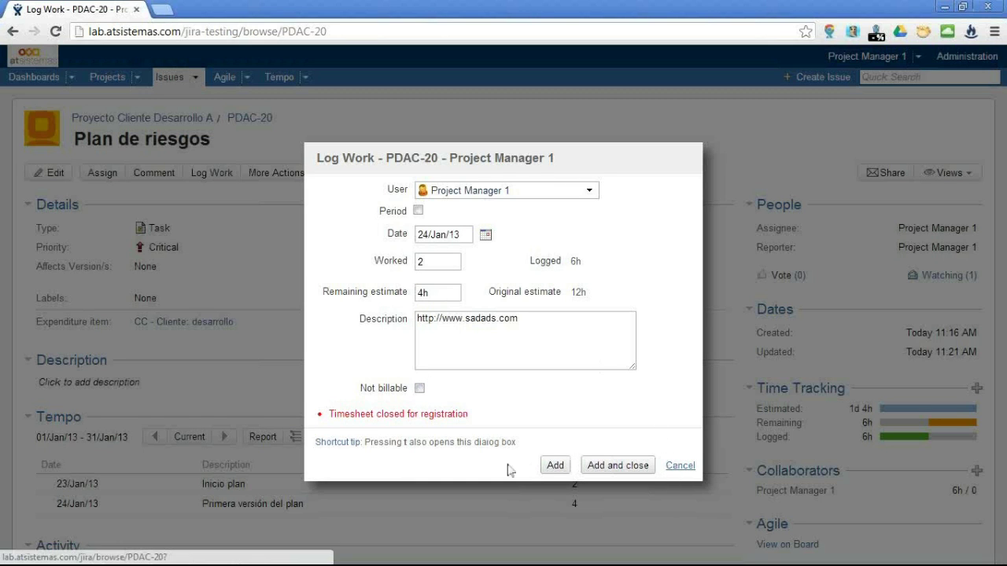
Return to JIRA administration and open Tempo's Account Manager.
scroll(326, 471, "down", 3)
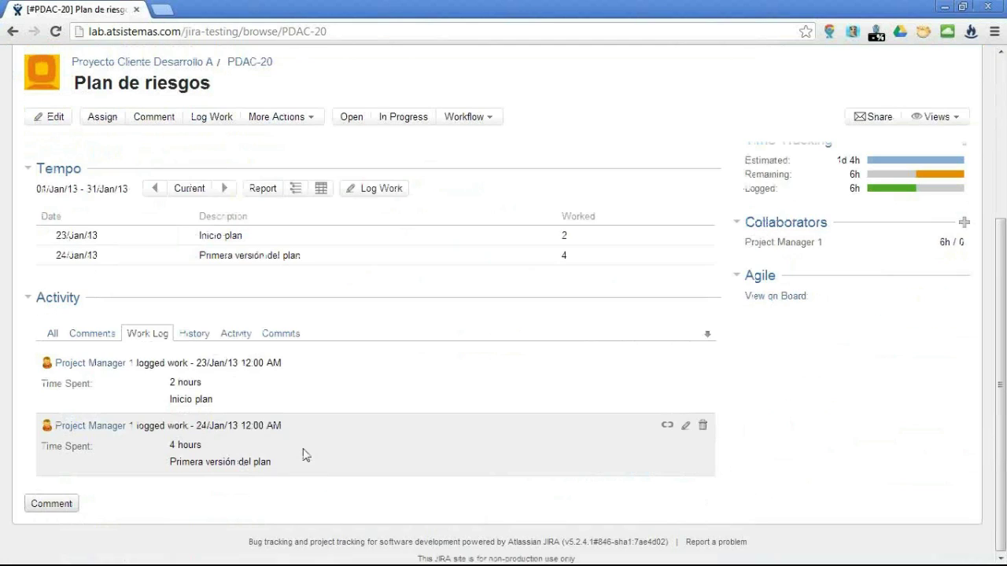
scroll(305, 456, "up", 1)
scroll(305, 456, "up", 3)
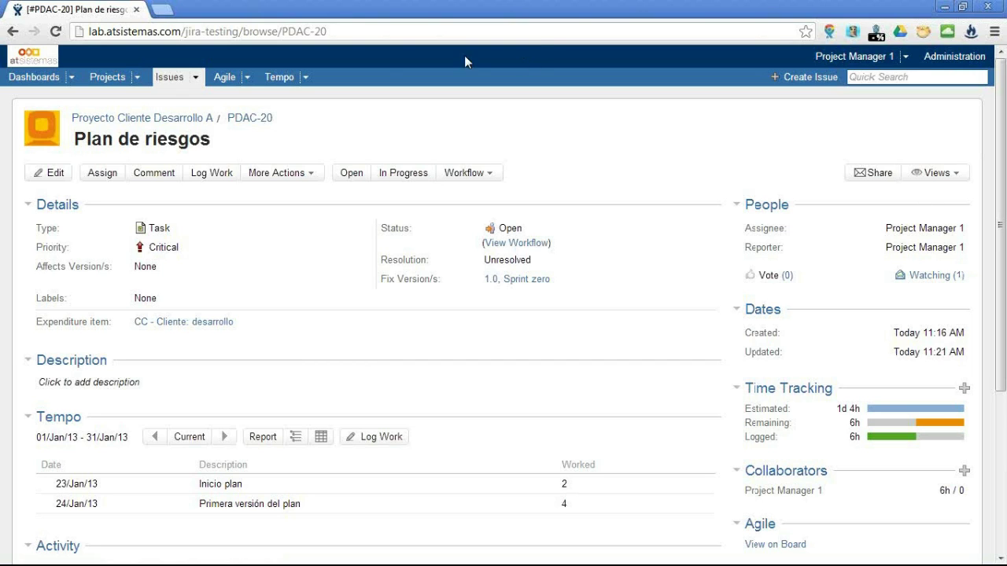
left_click(966, 58)
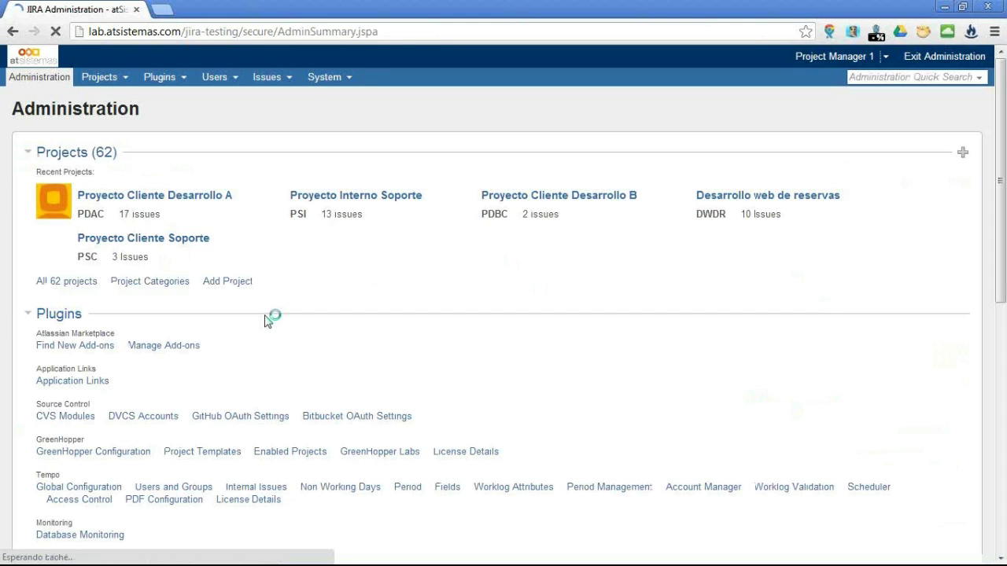
left_click(186, 77)
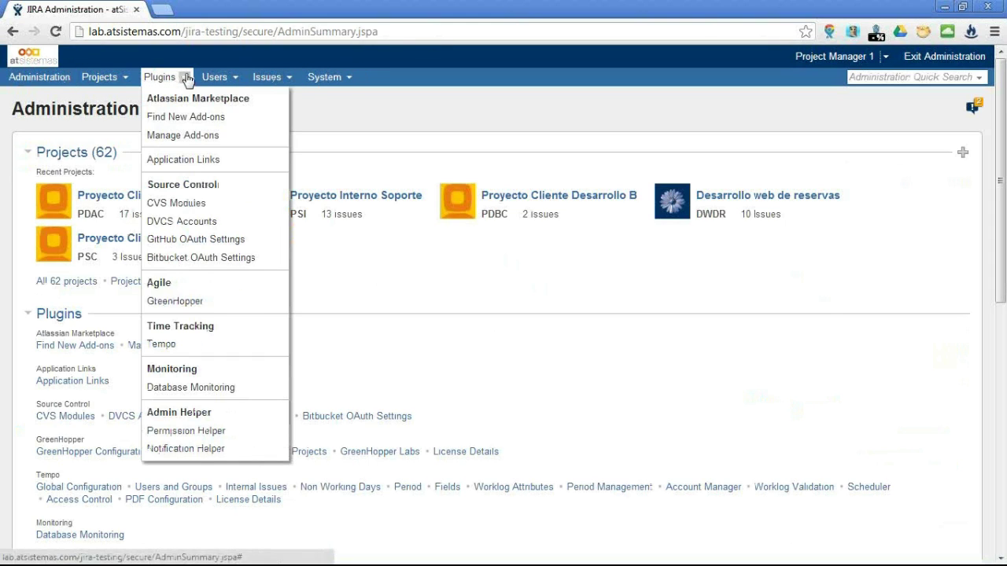
left_click(189, 344)
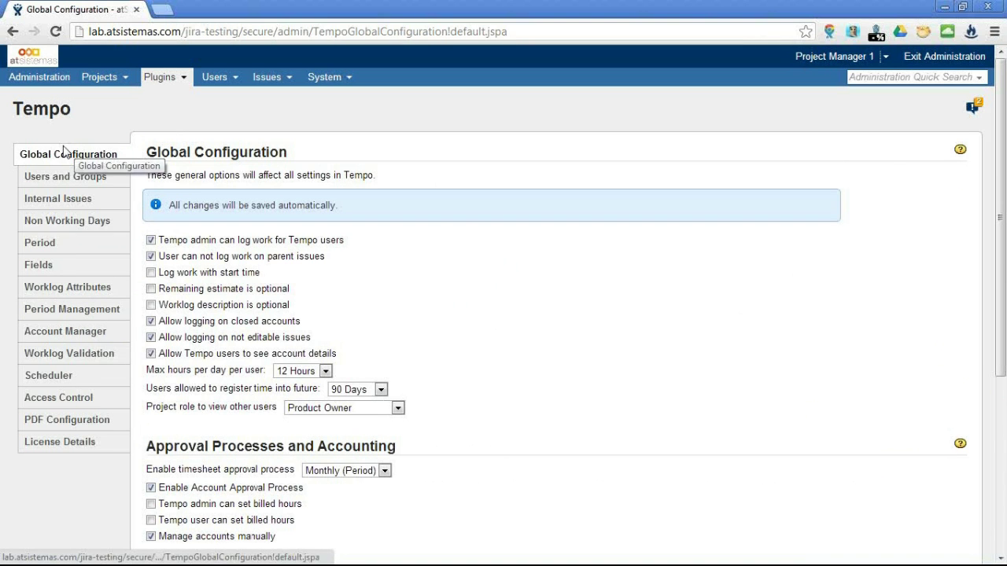
left_click(55, 338)
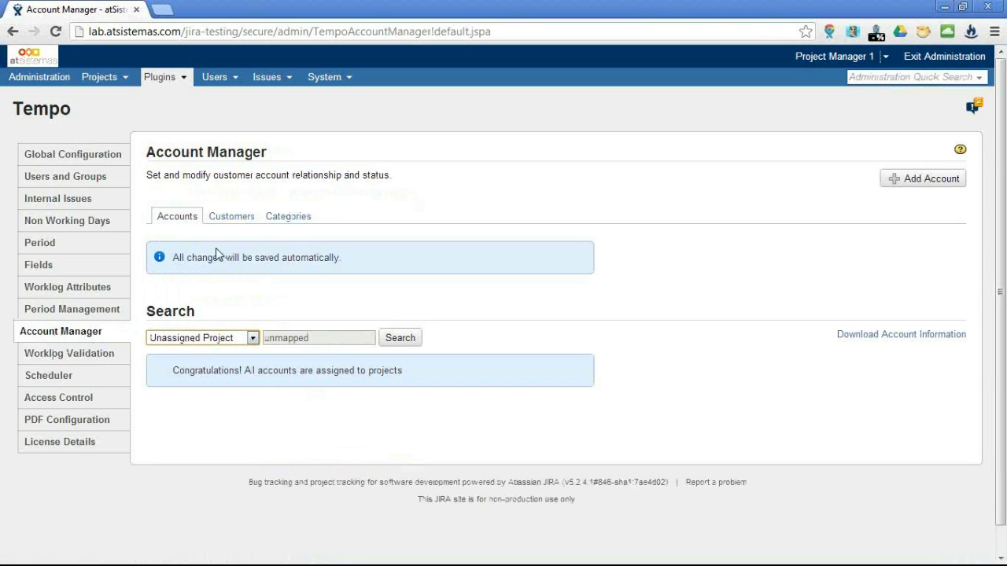
Set the Account Manager search filter to All and list the accounts.
left_click(200, 341)
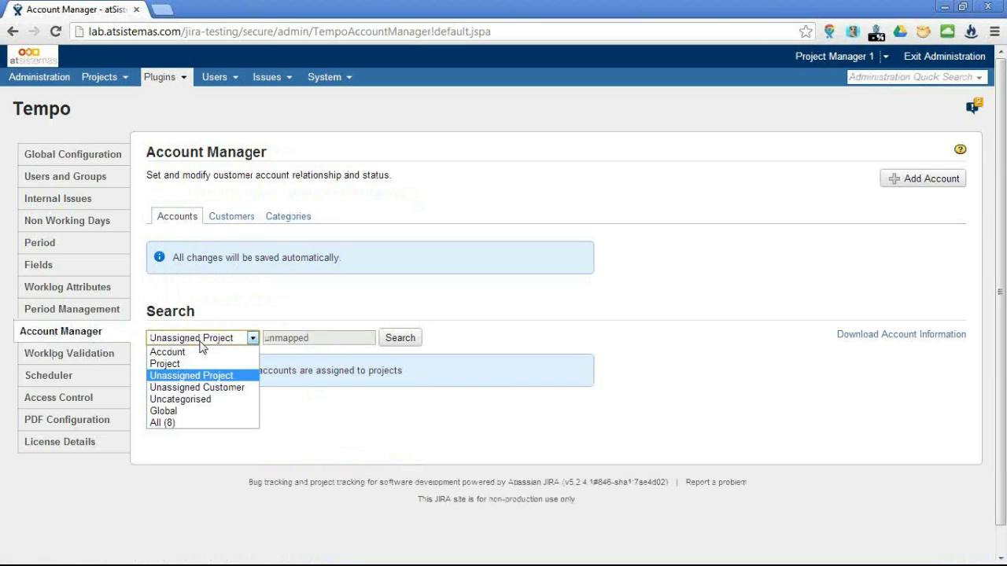
left_click(193, 423)
left_click(401, 344)
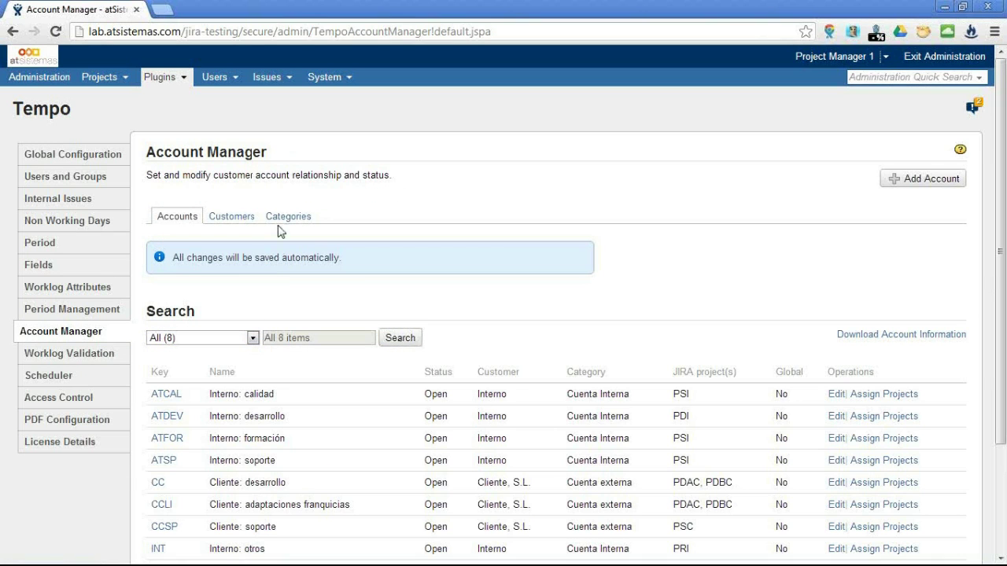
Start a new account with the key NUEVA, the name "nueva partida" and am1 as its lead.
left_click(926, 184)
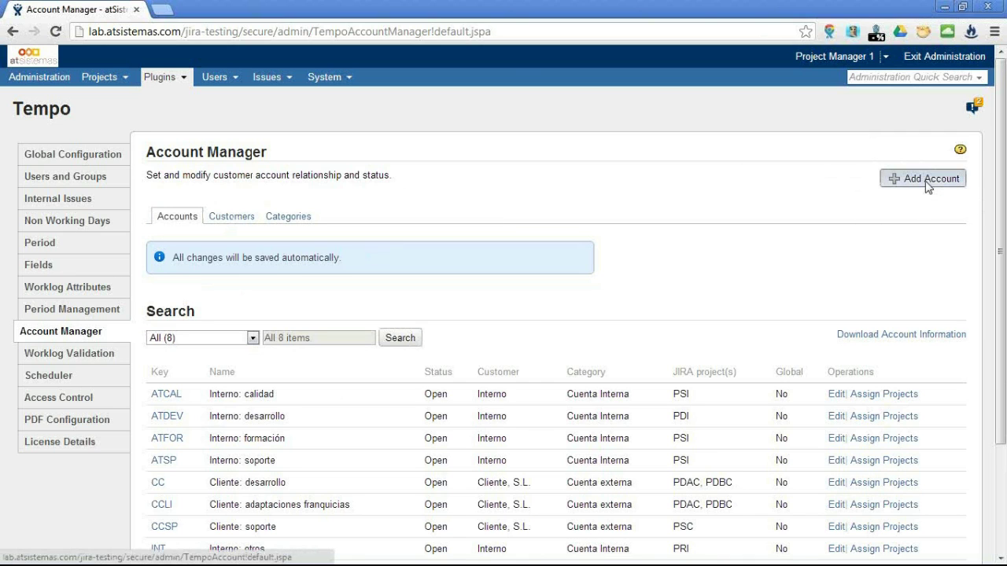
type("NUEVA")
key("Tab")
type("nuava partida")
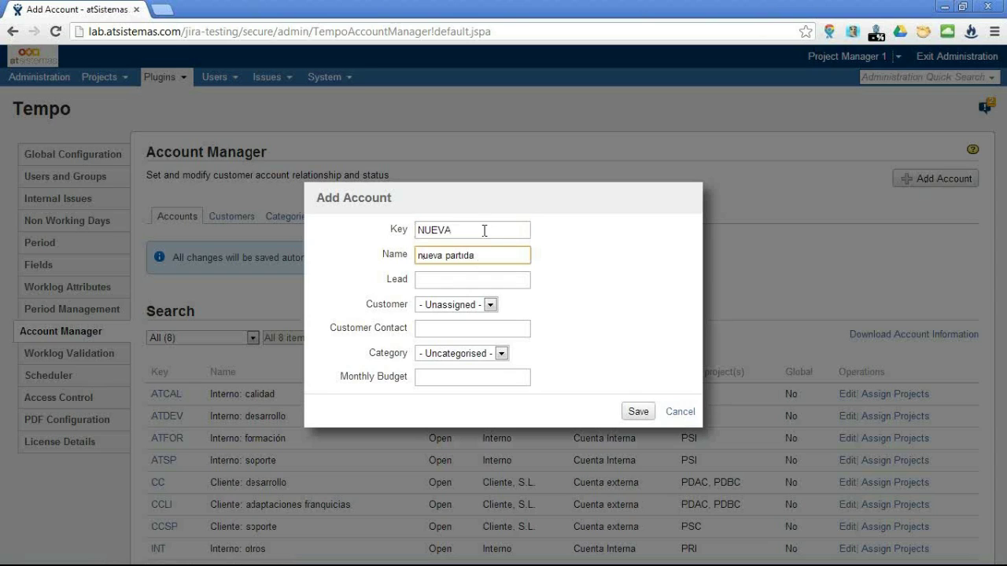
left_click(489, 277)
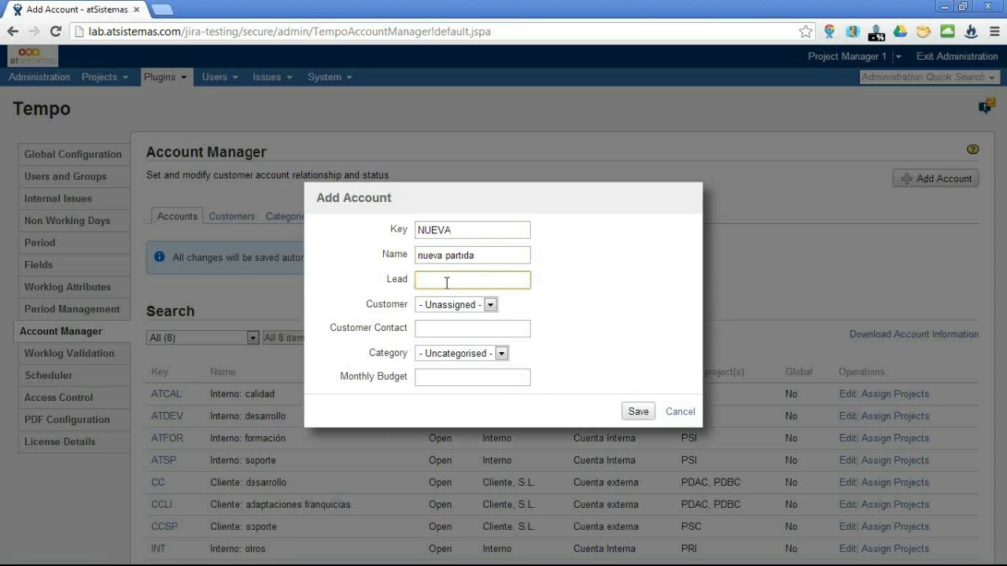
type("acco")
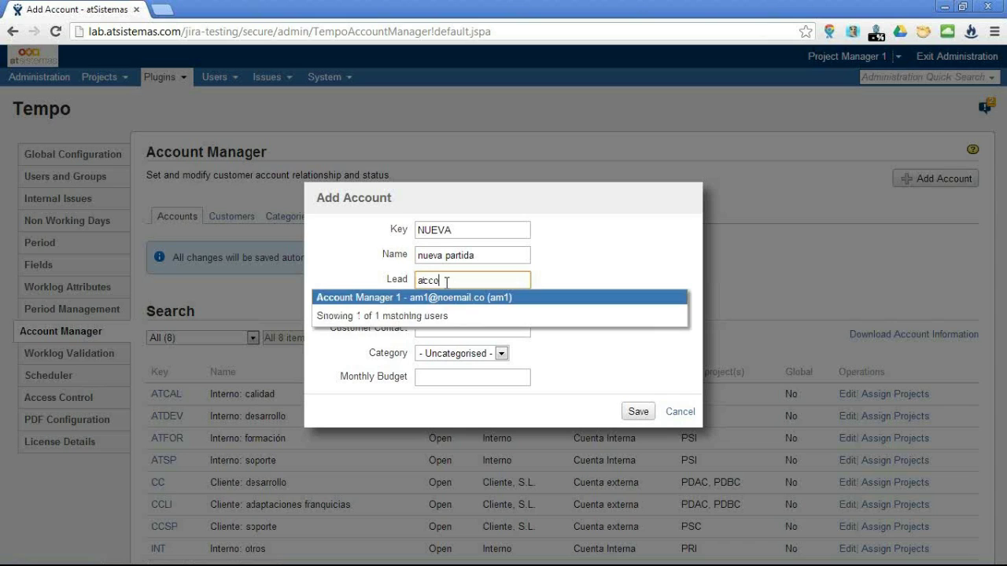
key("Return")
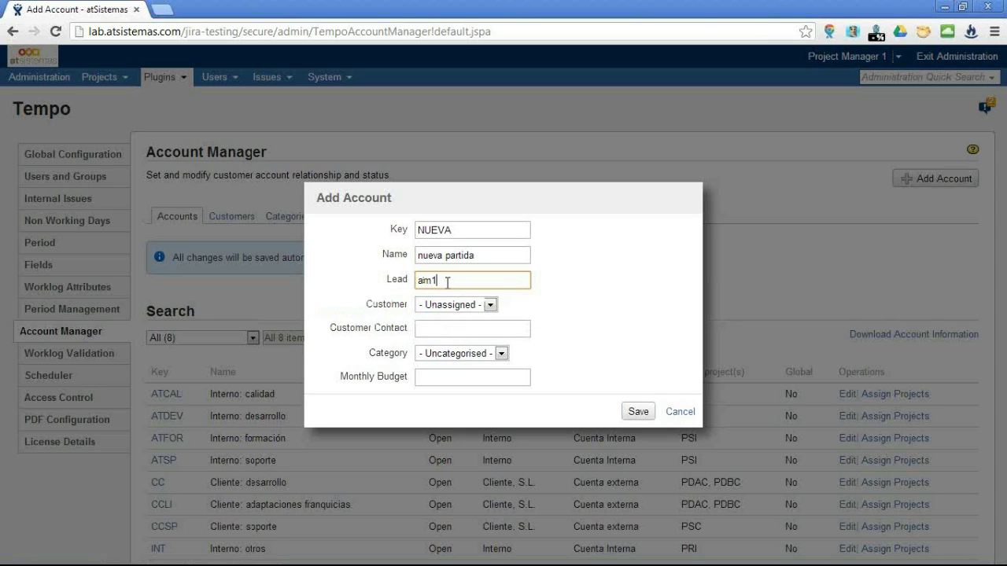
Assign the customer Cliente, S.L. to the new NUEVA account and leave its customer contact empty.
left_click(458, 304)
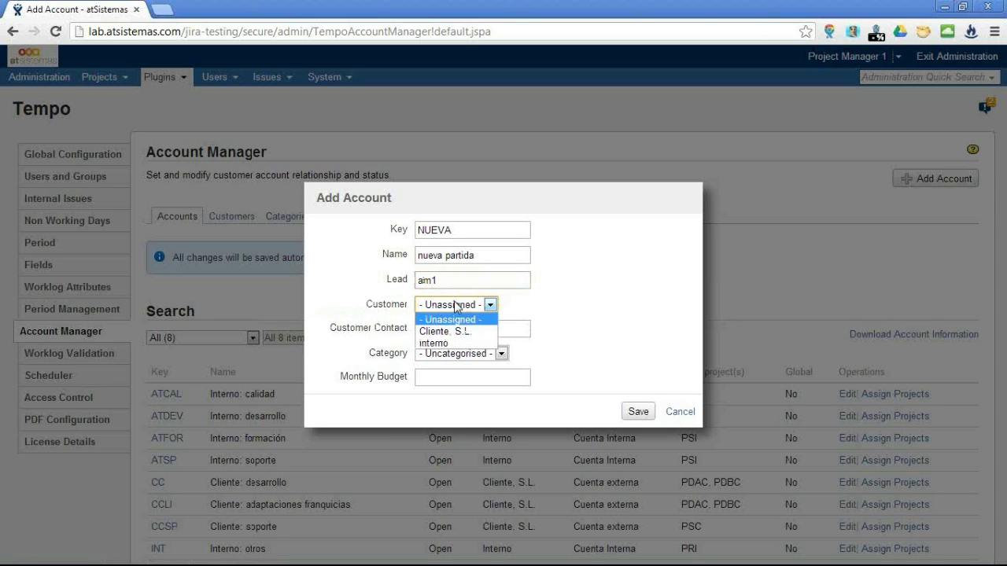
left_click(446, 344)
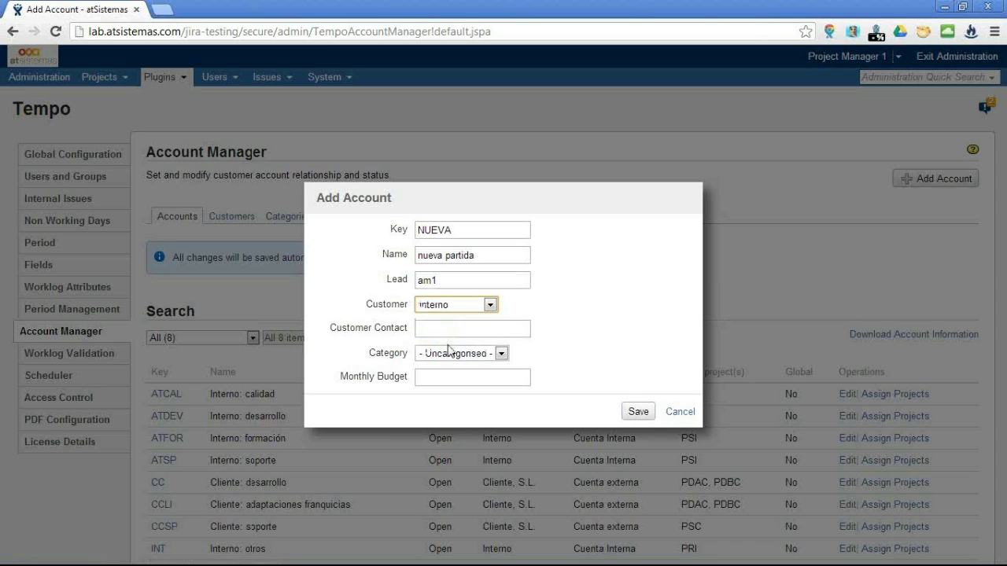
left_click(449, 308)
left_click(449, 331)
left_click(447, 327)
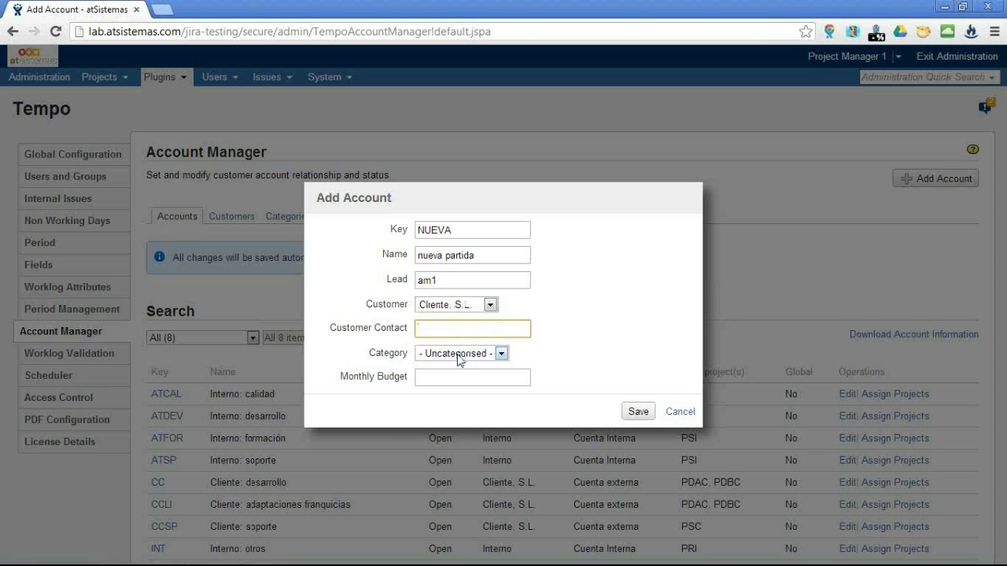
Set the new account's category to Cuenta externa and its monthly budget to 200, and save the account.
left_click(461, 355)
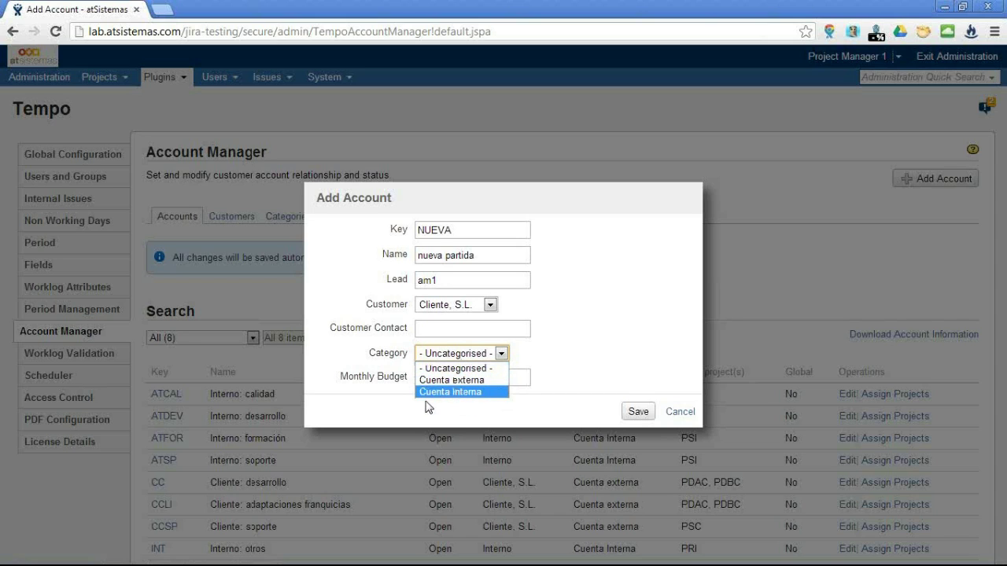
left_click(460, 380)
left_click(459, 380)
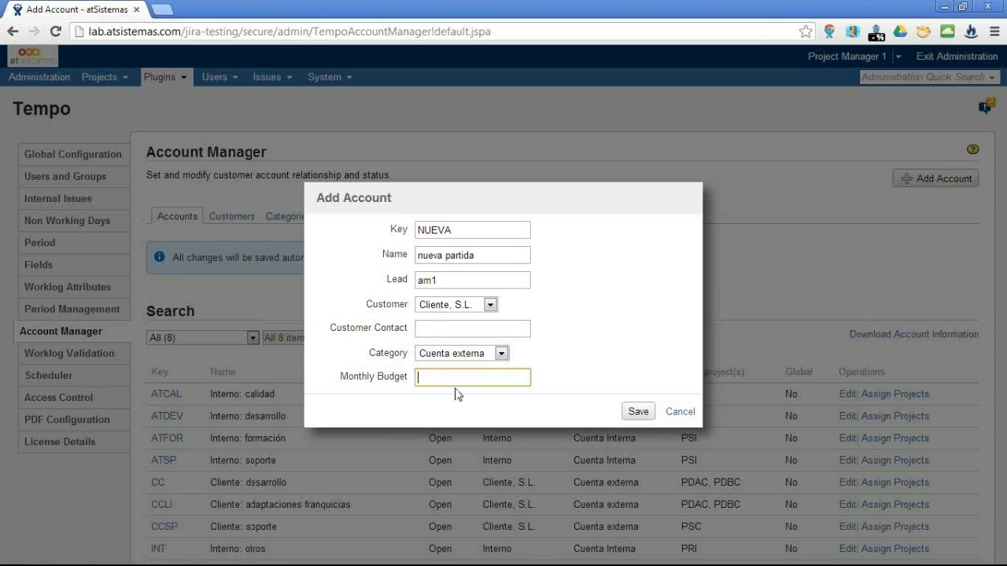
type("200")
left_click(637, 411)
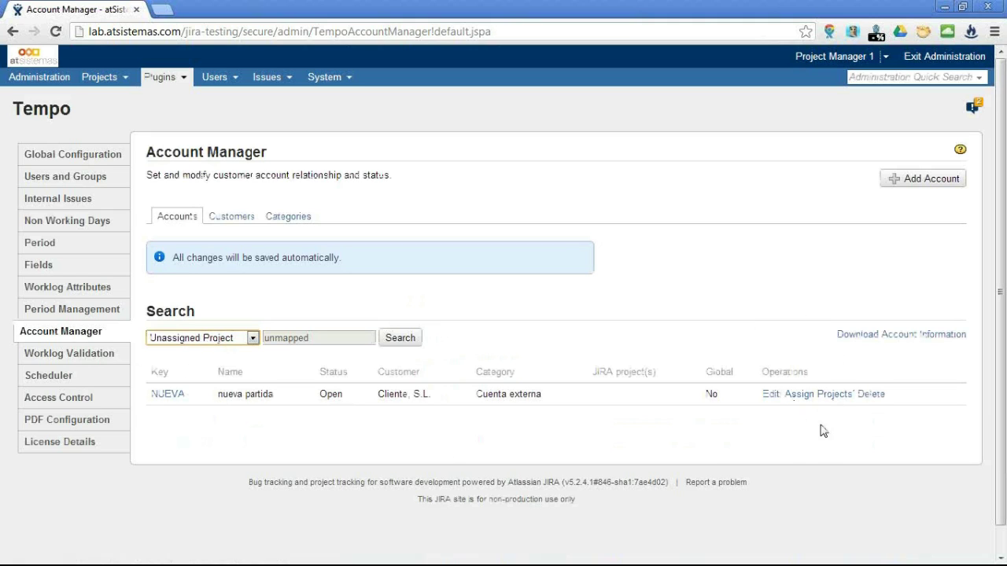
Search for "proyecto" and assign the projects PDAC Proyecto Cliente Desarrollo A and PDBC Proyecto Cliente Desarrollo B to the NUEVA account.
left_click(818, 394)
left_click(464, 236)
left_click(354, 236)
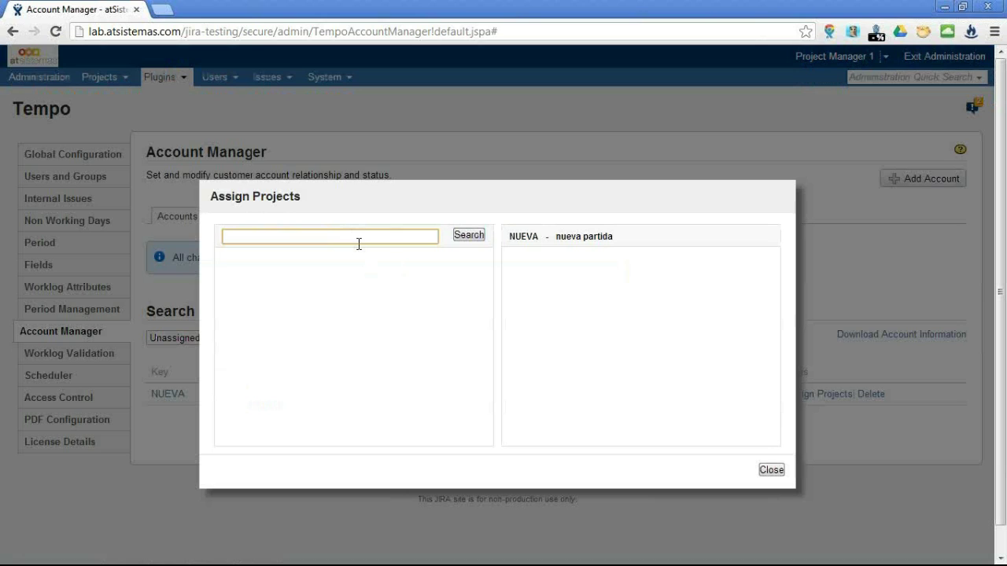
type("proyecto A")
left_click(469, 235)
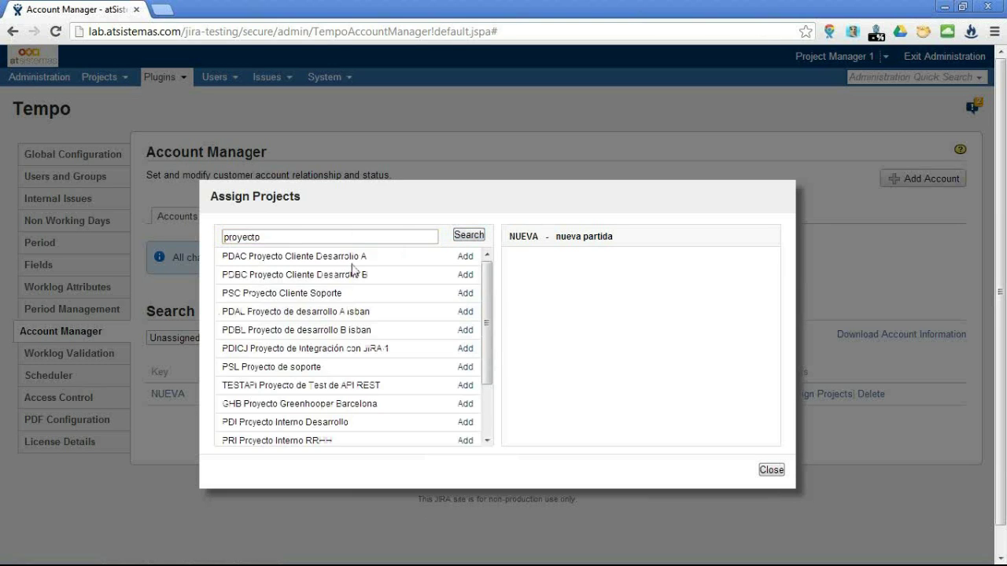
left_click(465, 256)
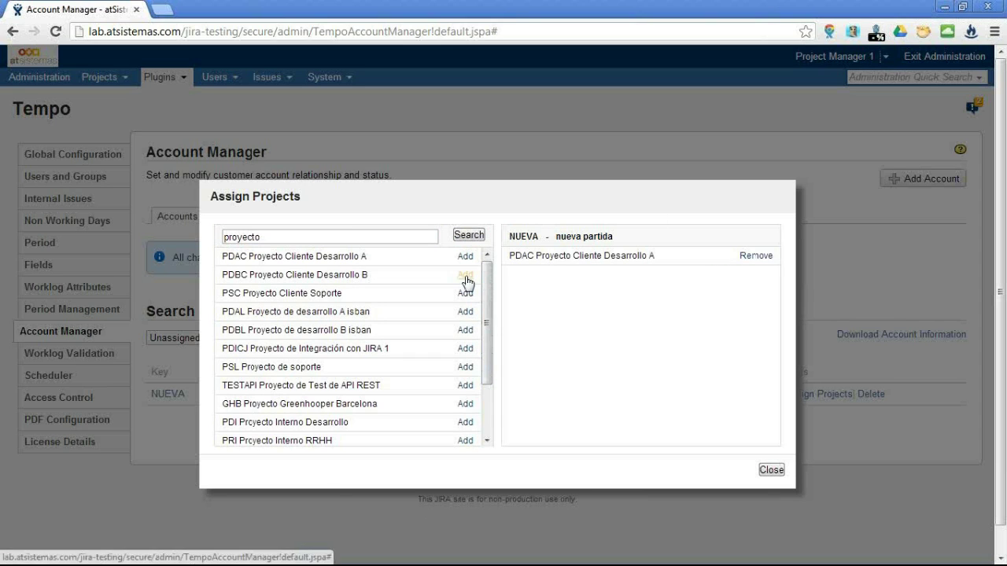
left_click(466, 275)
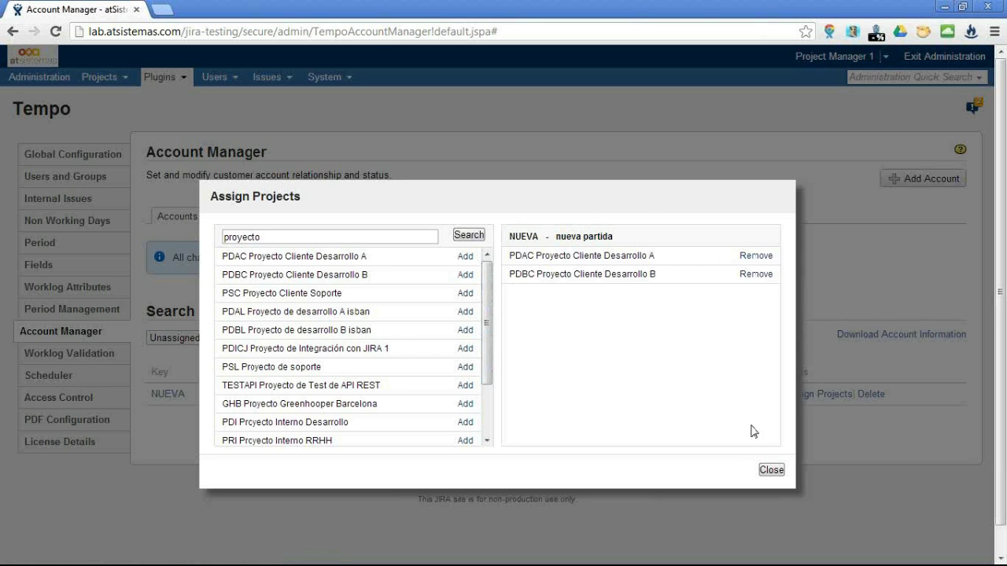
left_click(771, 471)
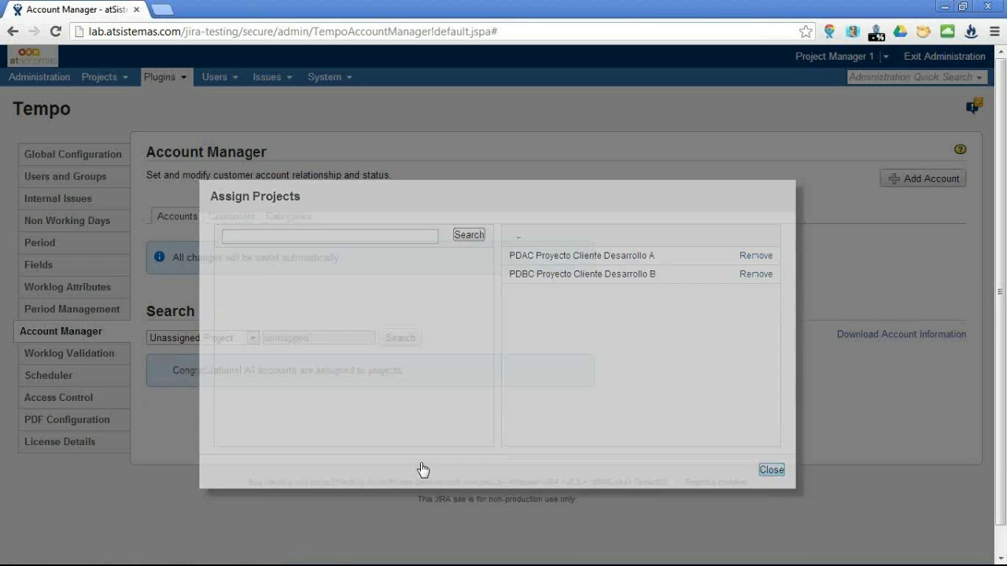
List all accounts in the Account Manager and examine which JIRA projects each one is assigned to.
left_click(222, 338)
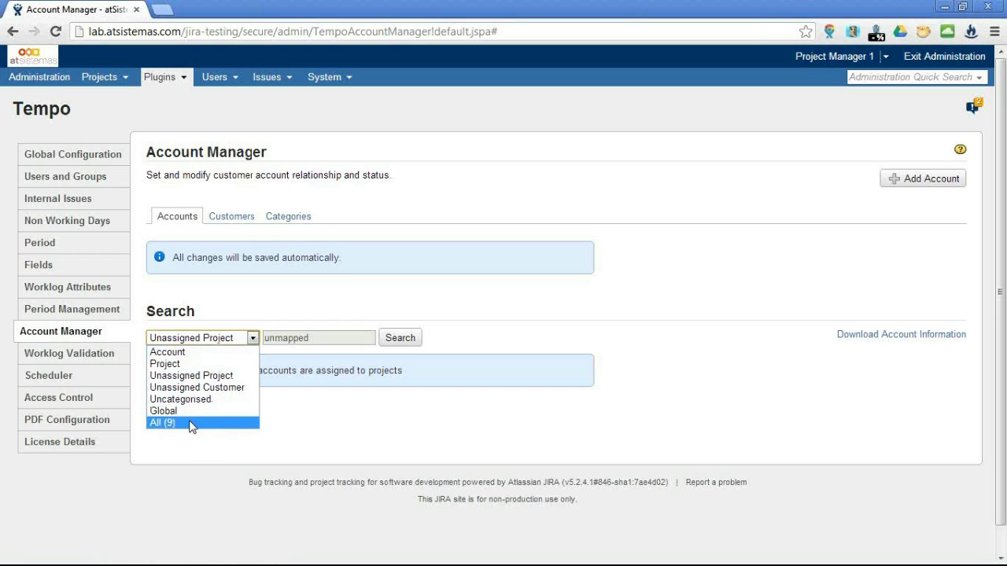
left_click(193, 420)
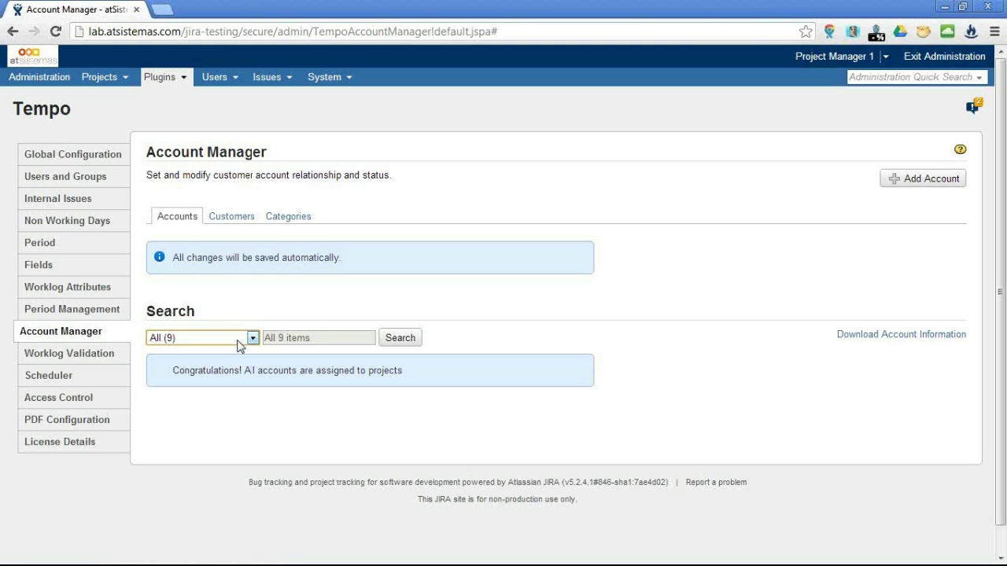
left_click(401, 341)
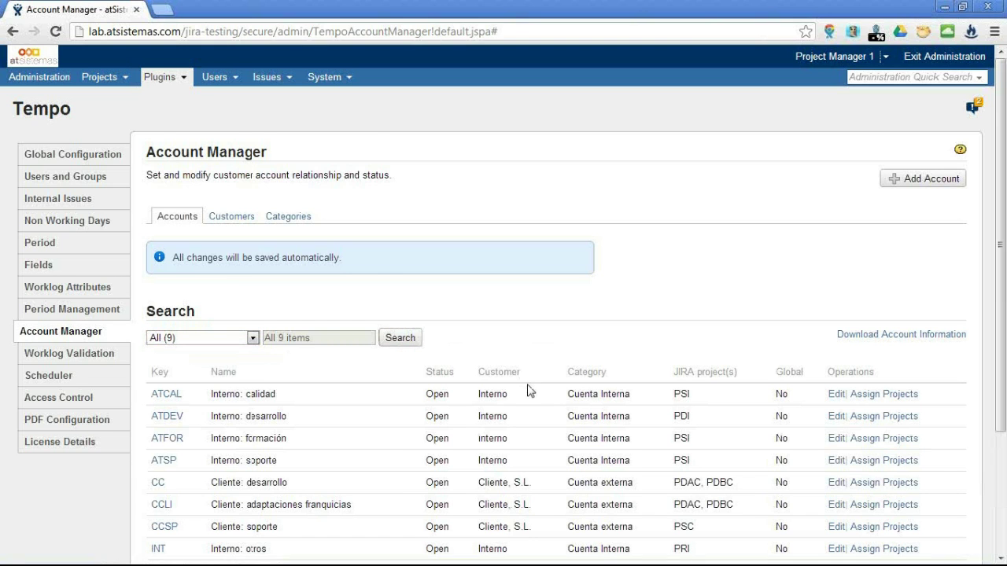
scroll(527, 391, "down", 3)
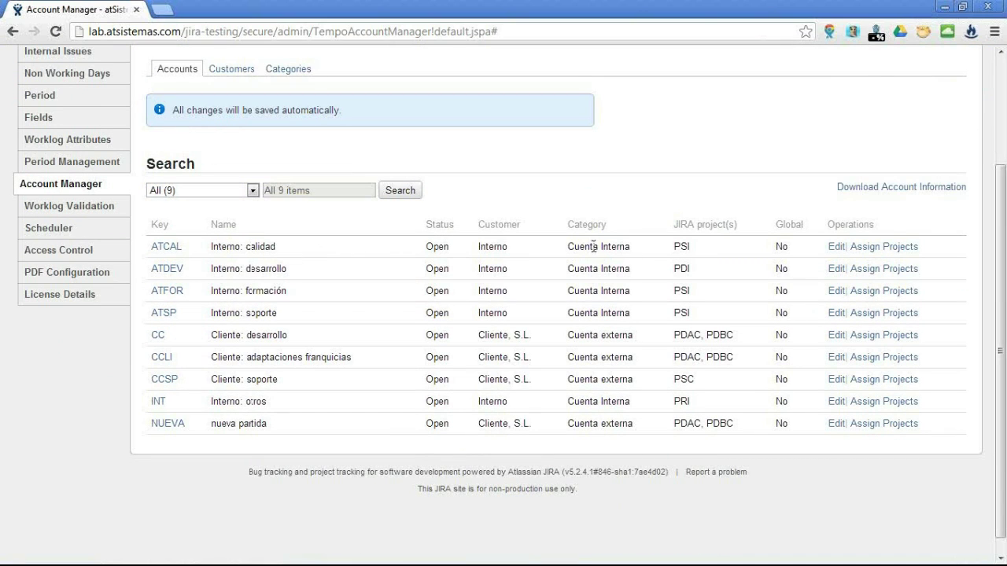
left_click_drag(674, 246, 728, 423)
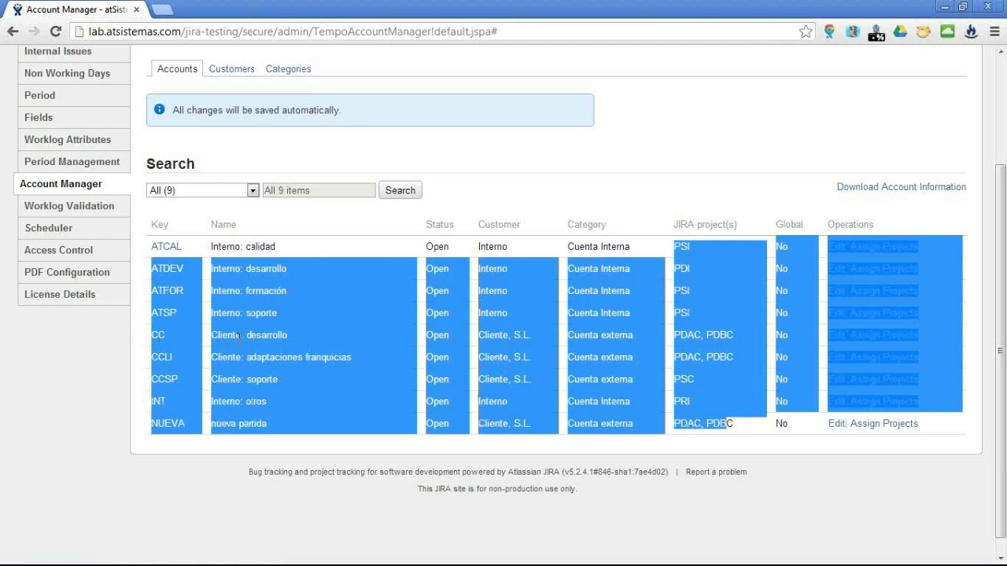
left_click(733, 340)
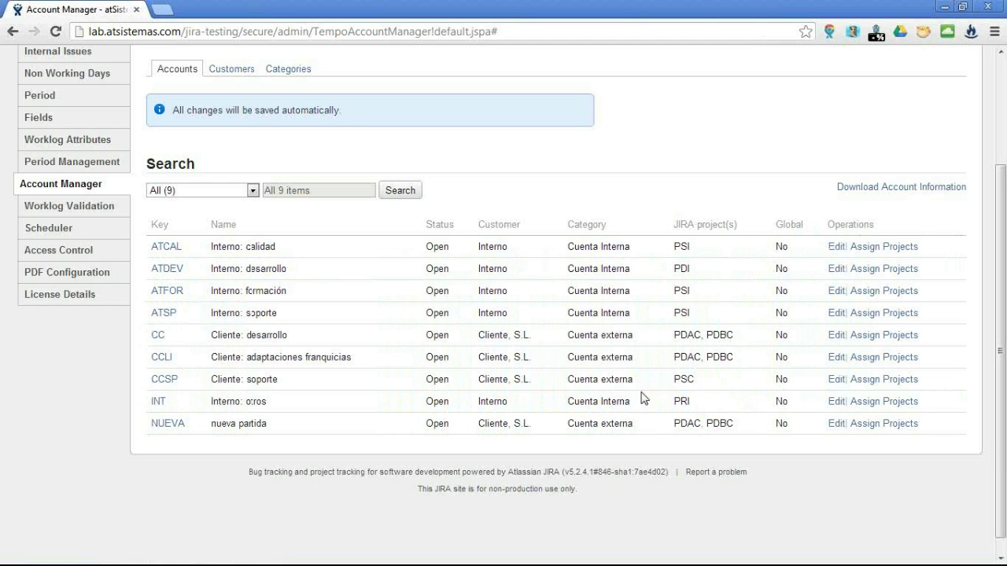
scroll(703, 398, "up", 3)
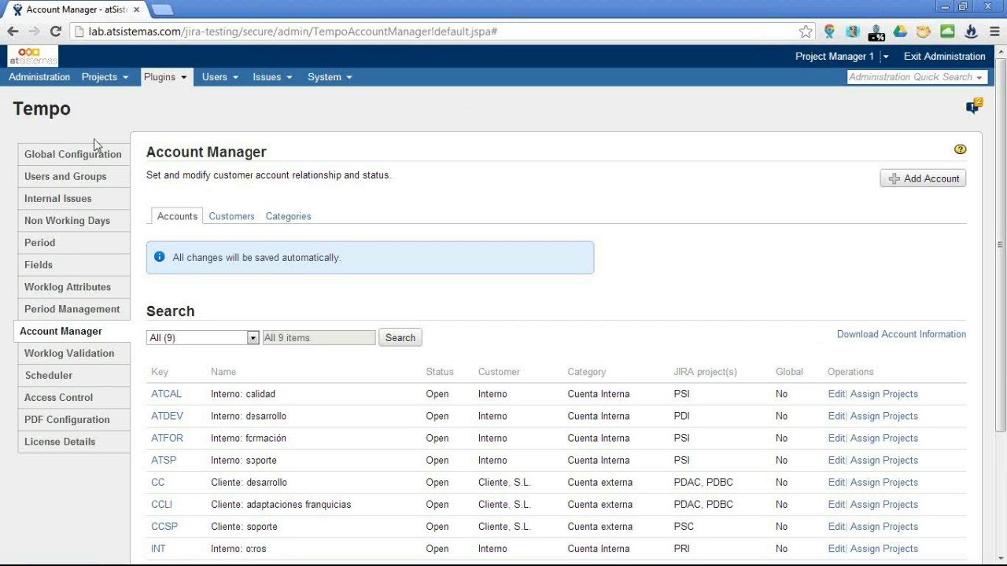
Exit JIRA administration after viewing the project list, and open the components of Proyecto Cliente Soporte.
left_click(93, 76)
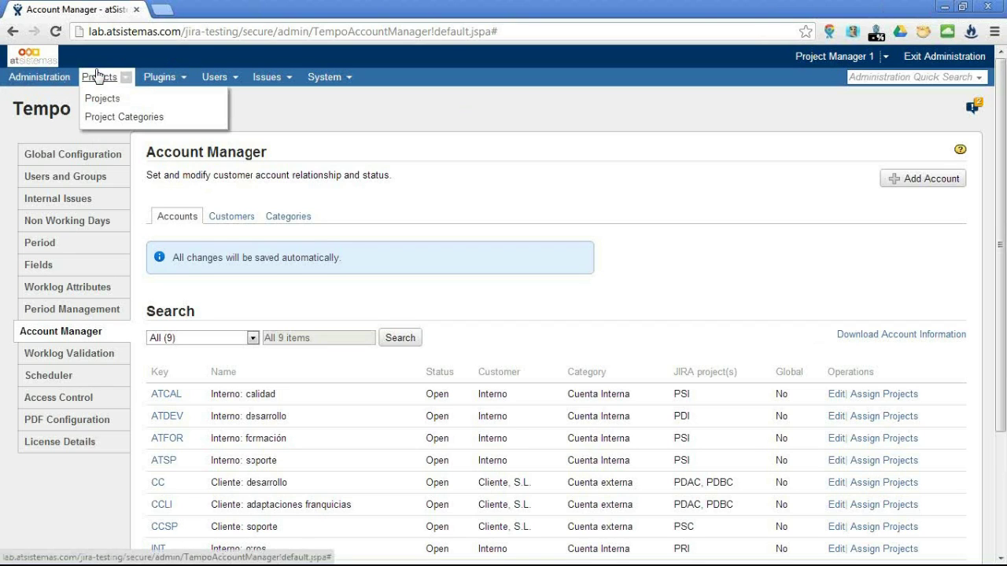
left_click(96, 100)
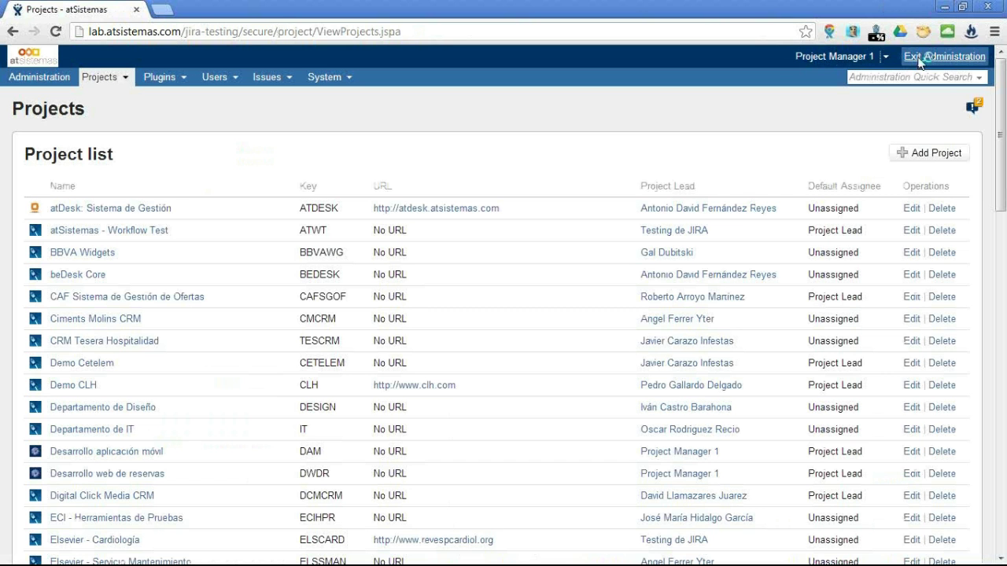
left_click(936, 56)
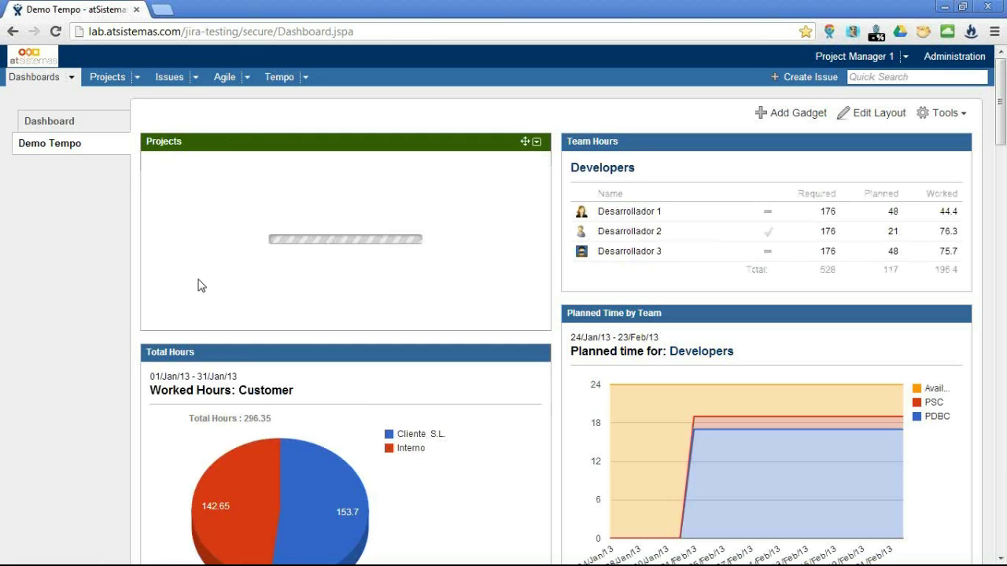
left_click(217, 236)
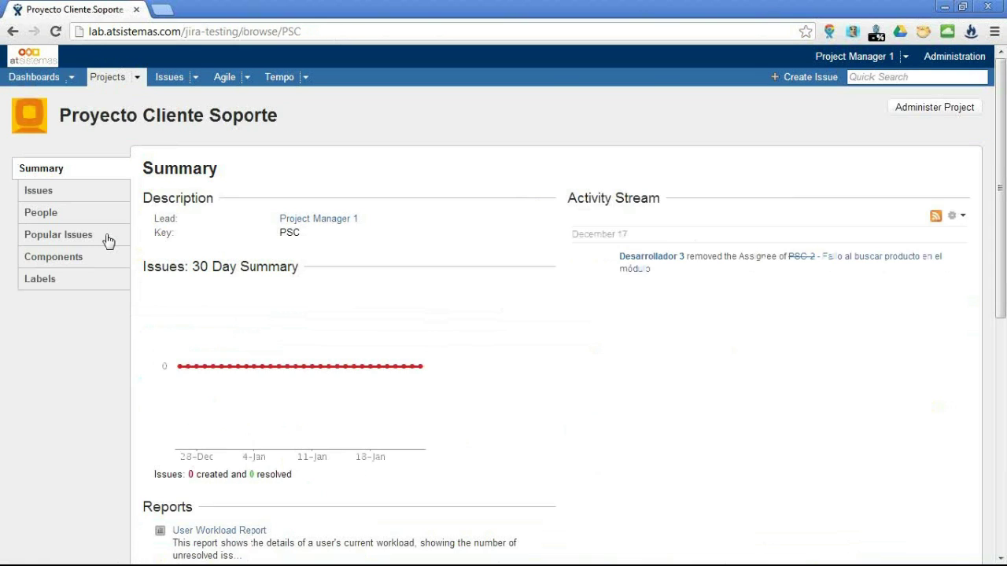
left_click(93, 260)
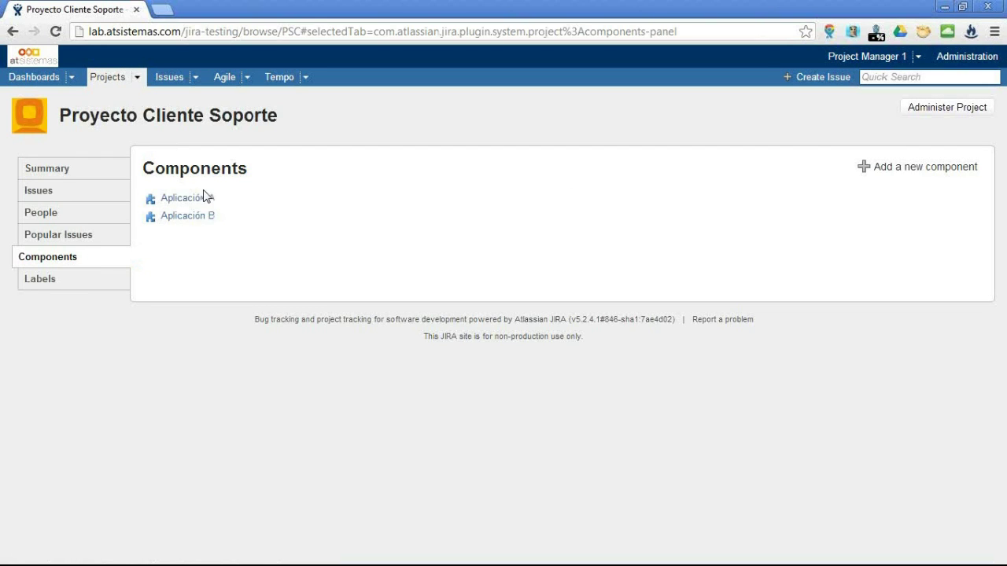
Switch to the Proyecto Interno Soporte project and view its components.
left_click(138, 84)
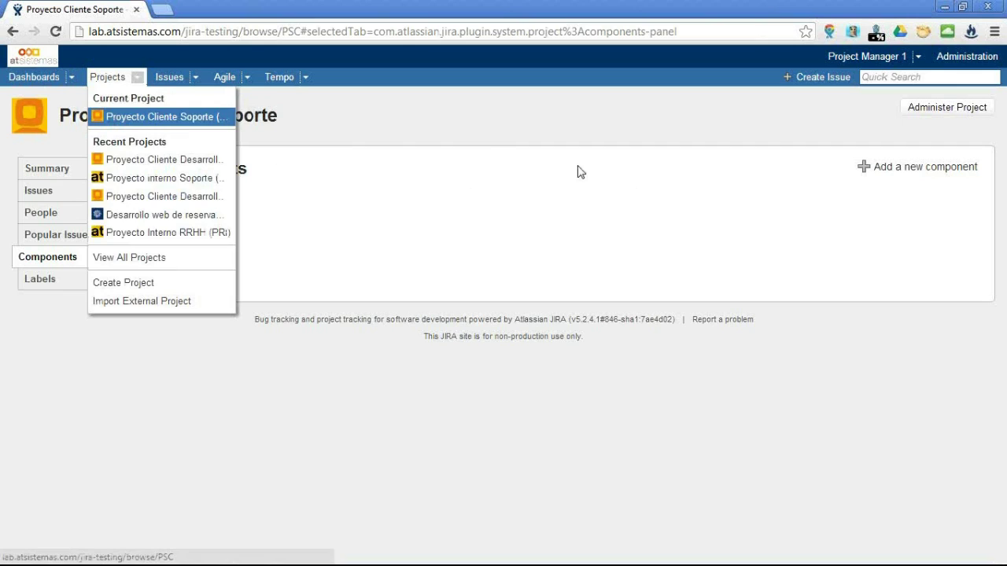
left_click(487, 150)
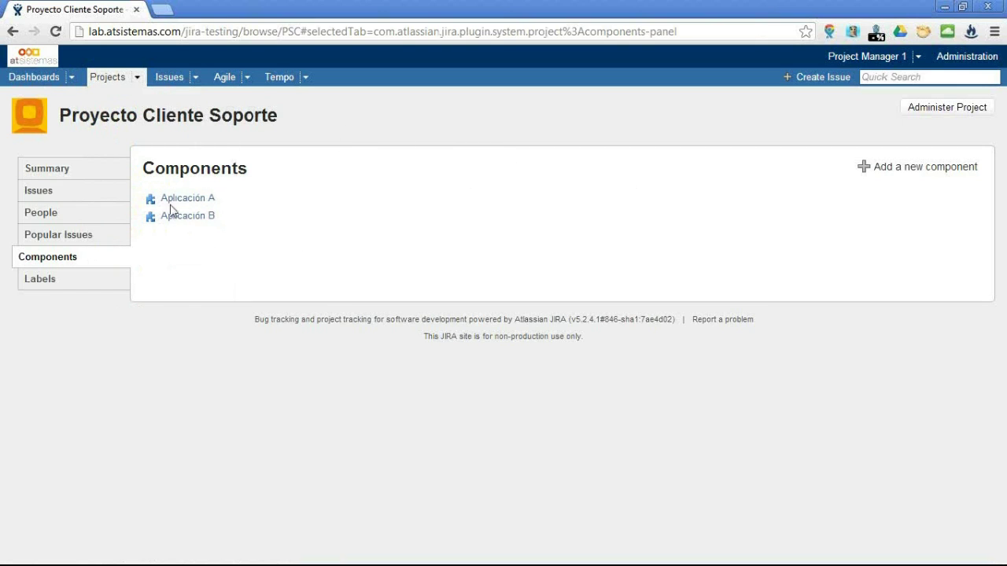
left_click(135, 77)
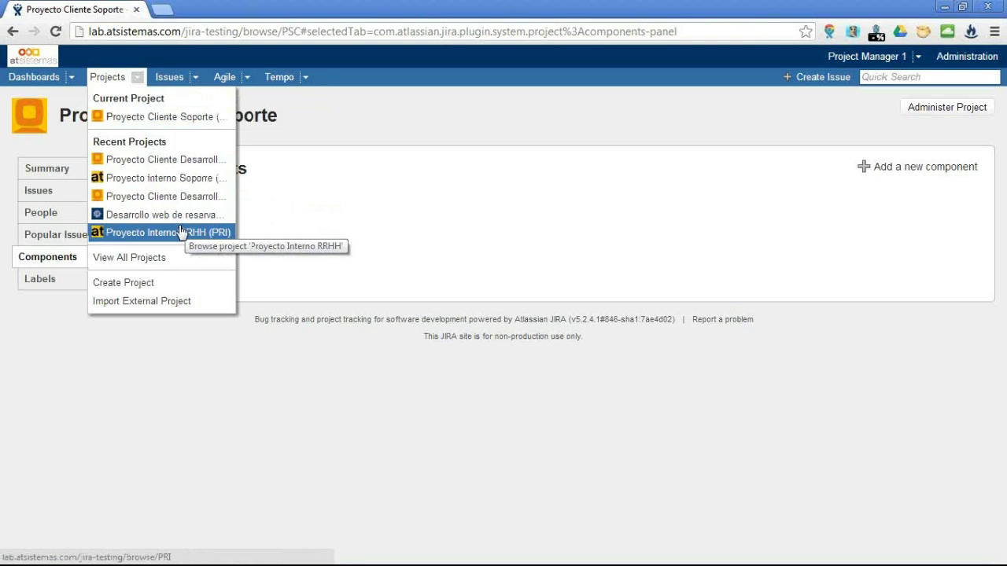
left_click(180, 178)
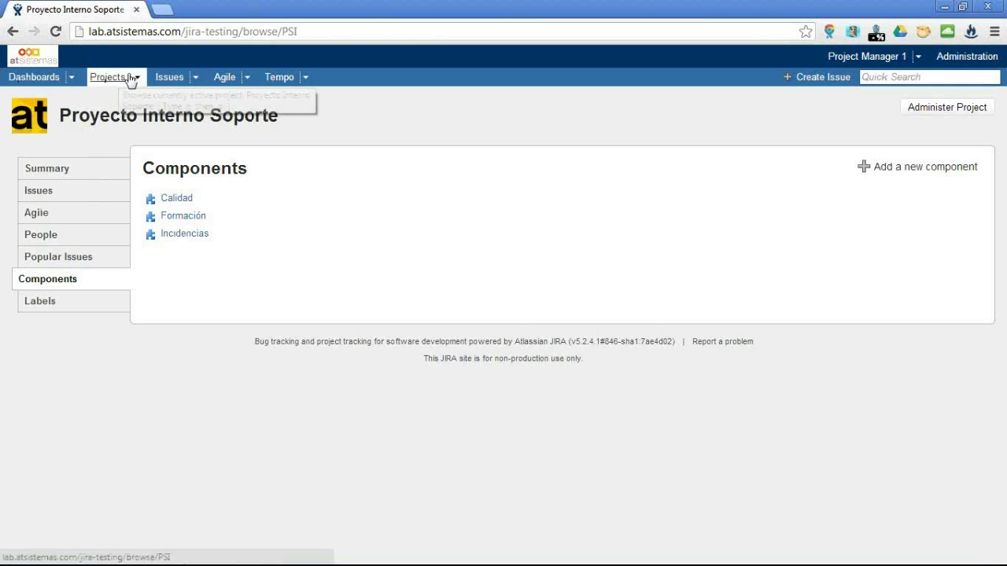
Return to JIRA administration and open the configuration summary of Proyecto Interno Soporte.
left_click(966, 56)
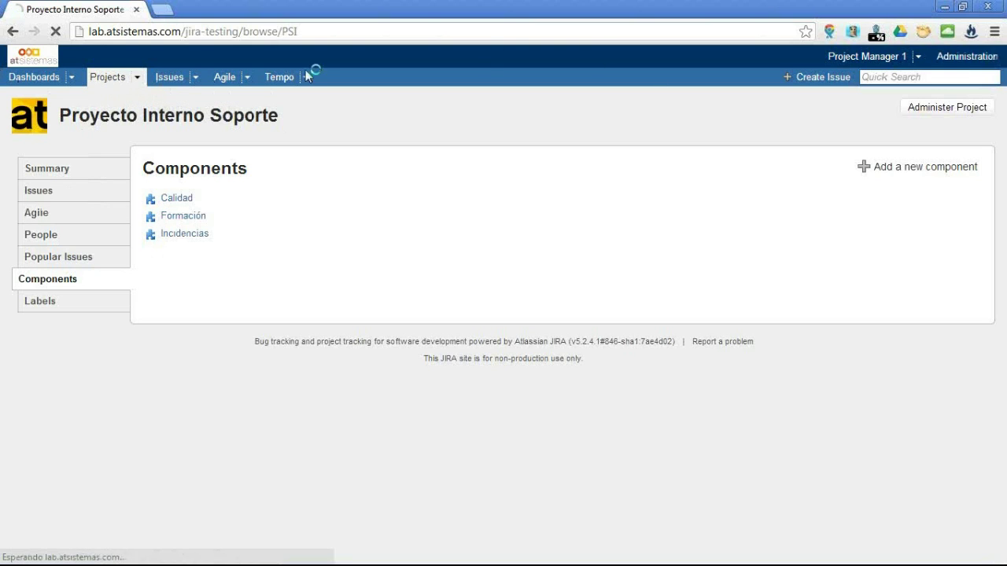
left_click(126, 77)
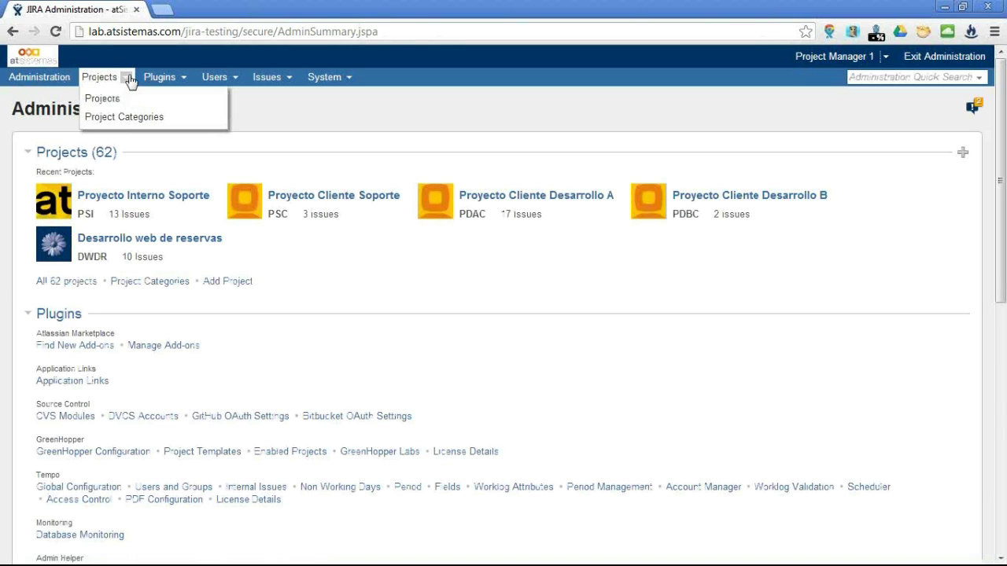
left_click(163, 196)
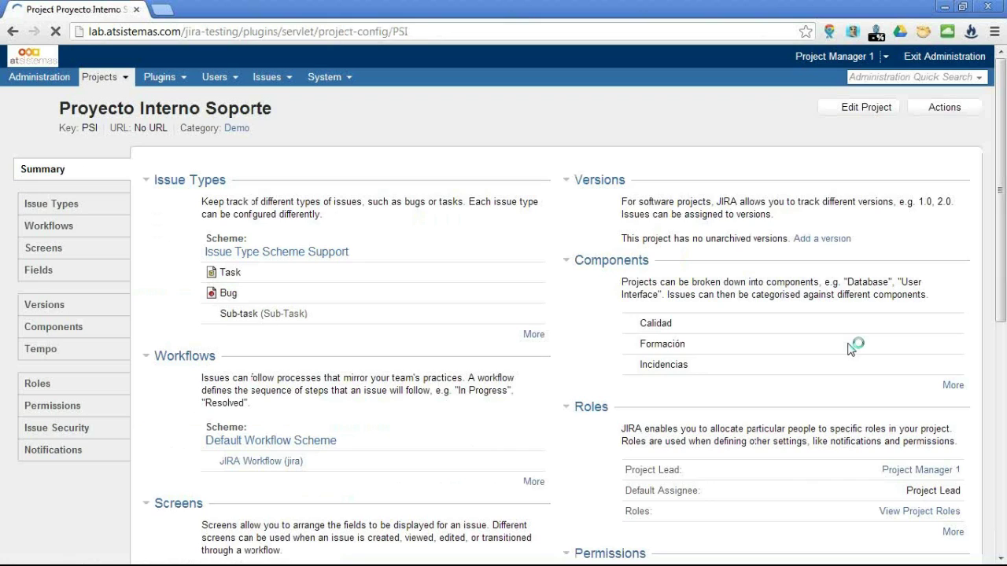
Open the project's Default Permission Scheme and examine its time tracking permissions.
scroll(637, 271, "down", 1)
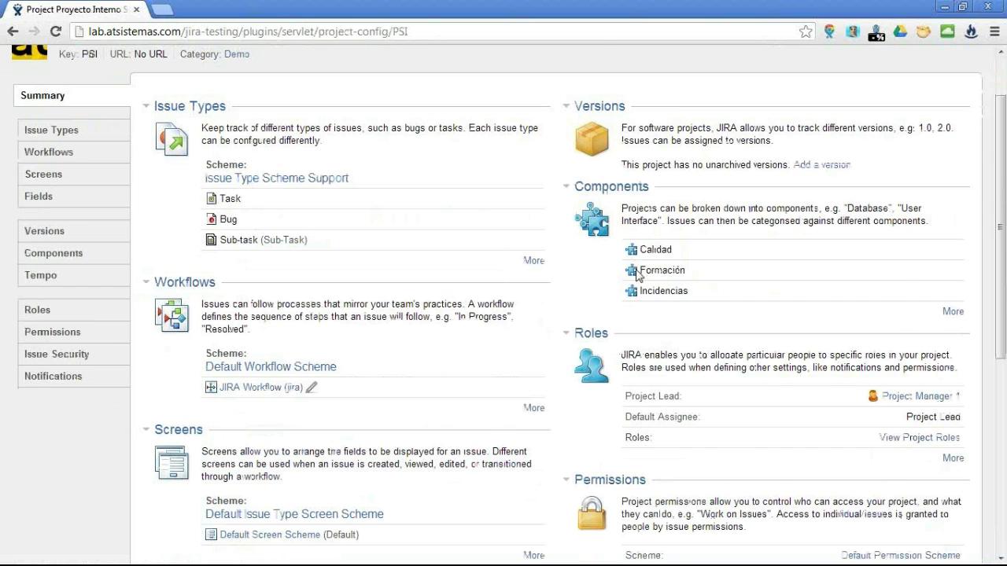
scroll(637, 272, "down", 2)
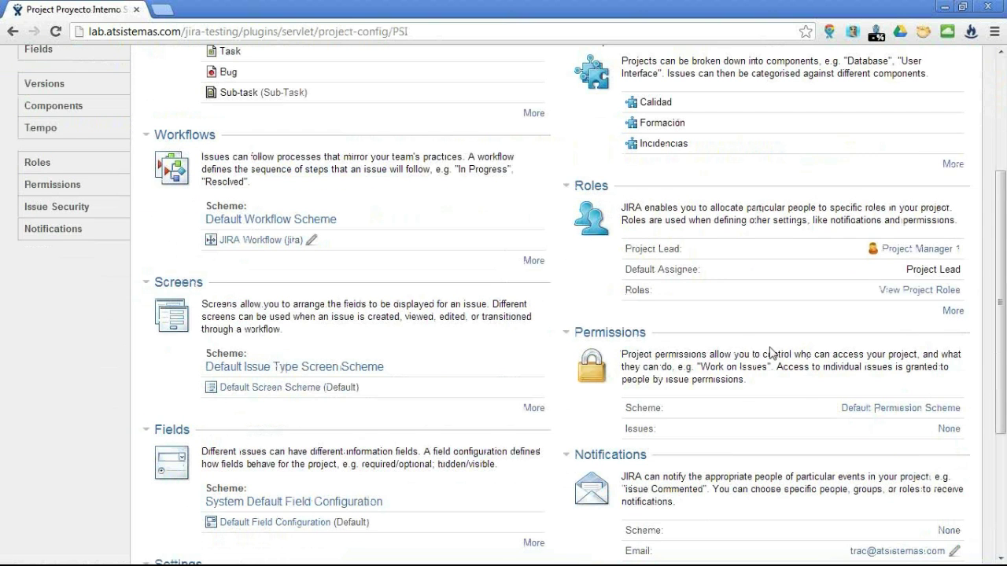
left_click(902, 411)
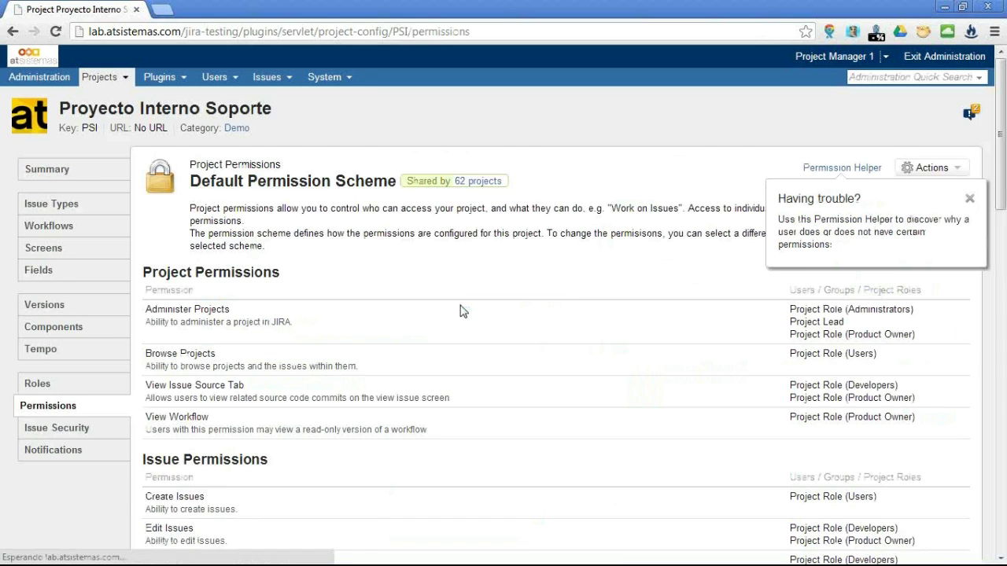
scroll(457, 326, "down", 10)
scroll(314, 386, "down", 4)
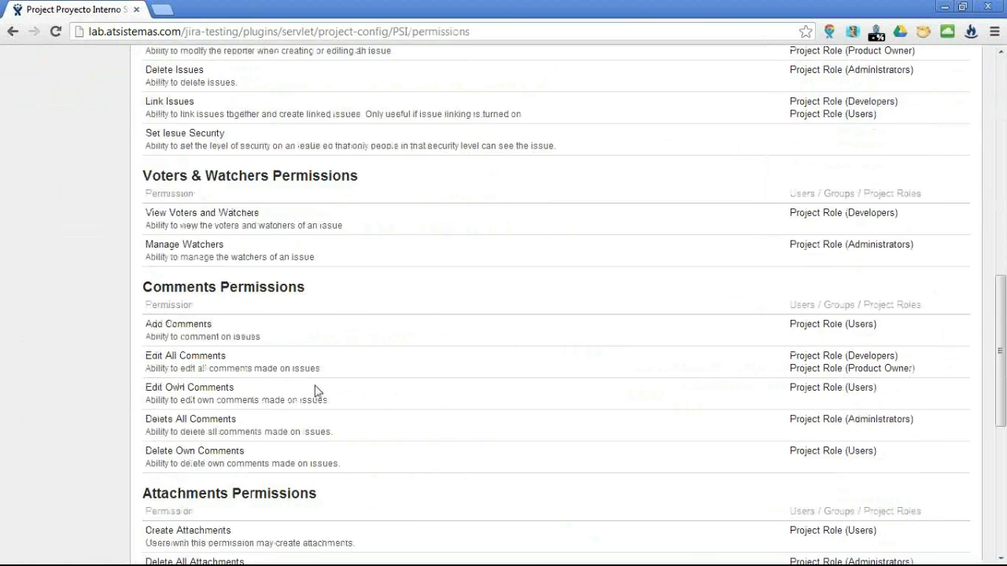
scroll(315, 391, "down", 2)
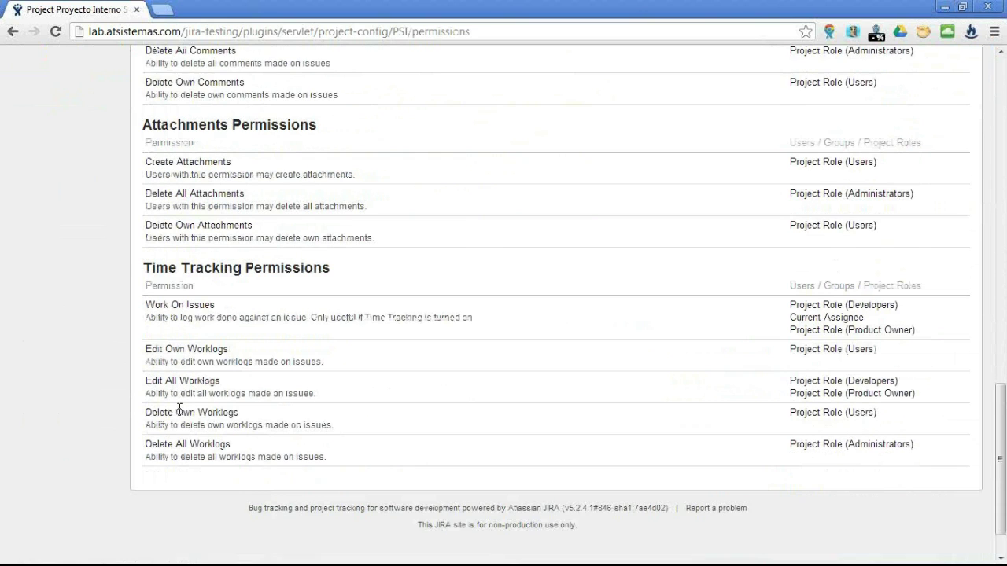
Finish reviewing the time tracking permissions and open the role assignments of Proyecto Interno Soporte.
scroll(180, 408, "down", 1)
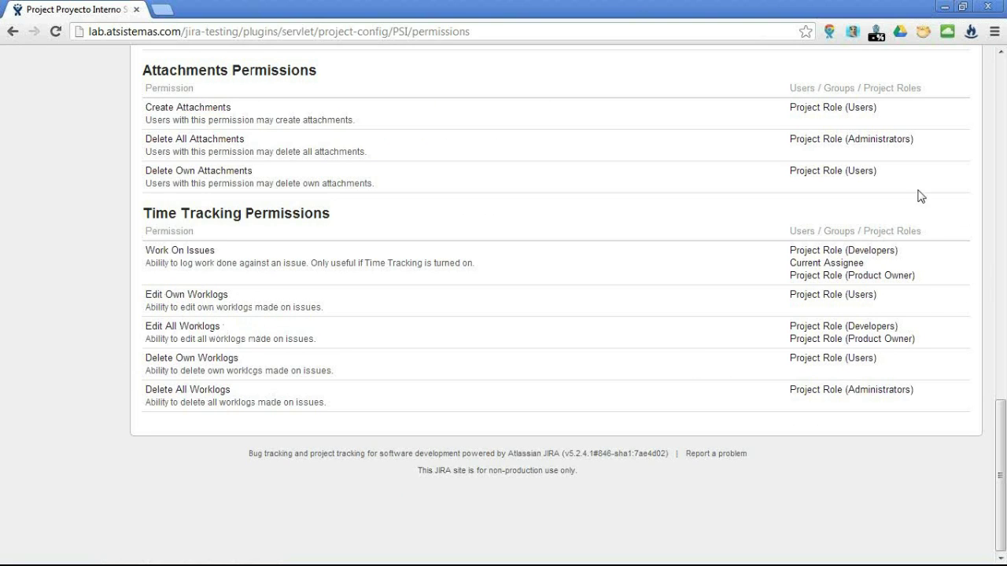
scroll(560, 331, "up", 1)
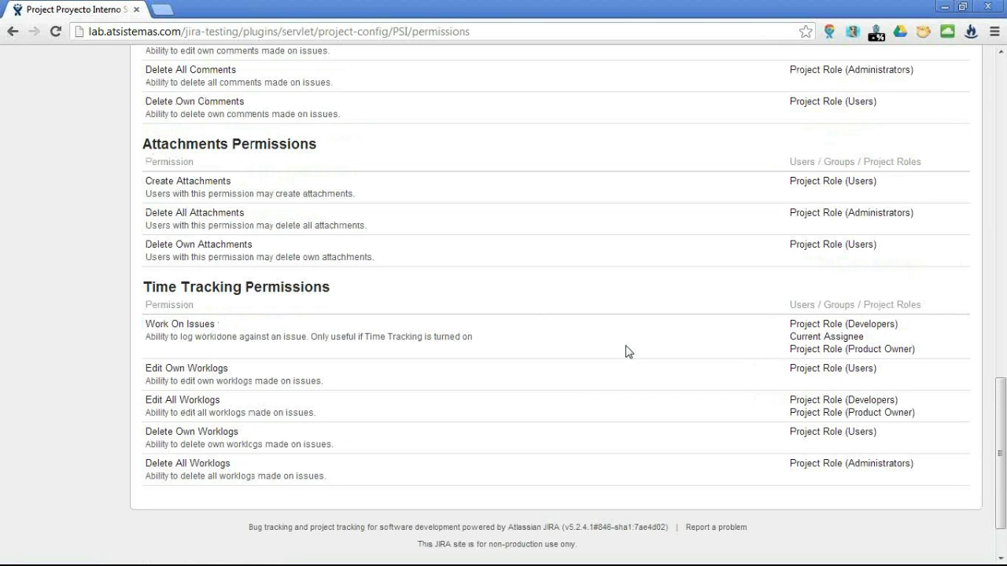
scroll(573, 314, "up", 12)
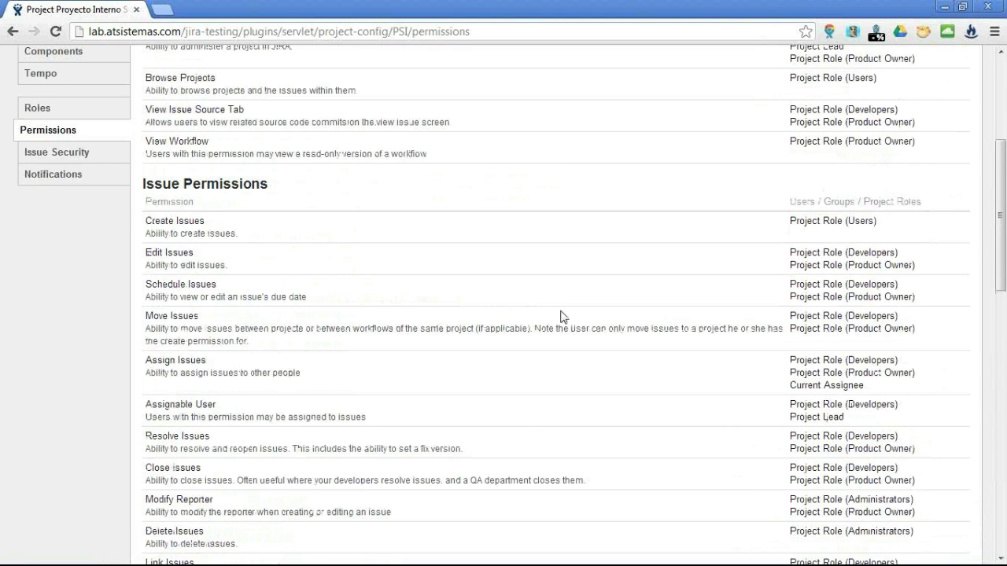
scroll(560, 316, "up", 3)
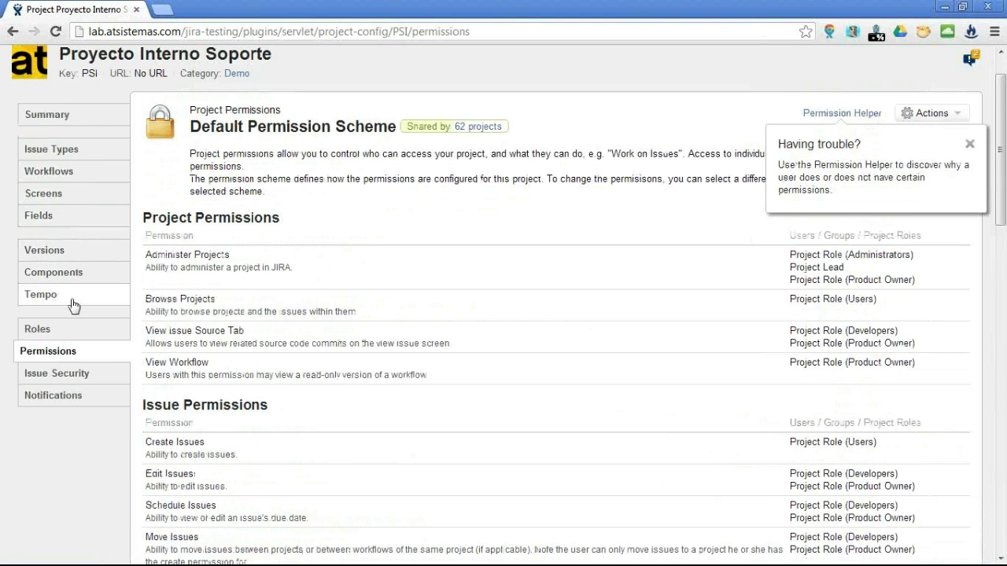
left_click(62, 330)
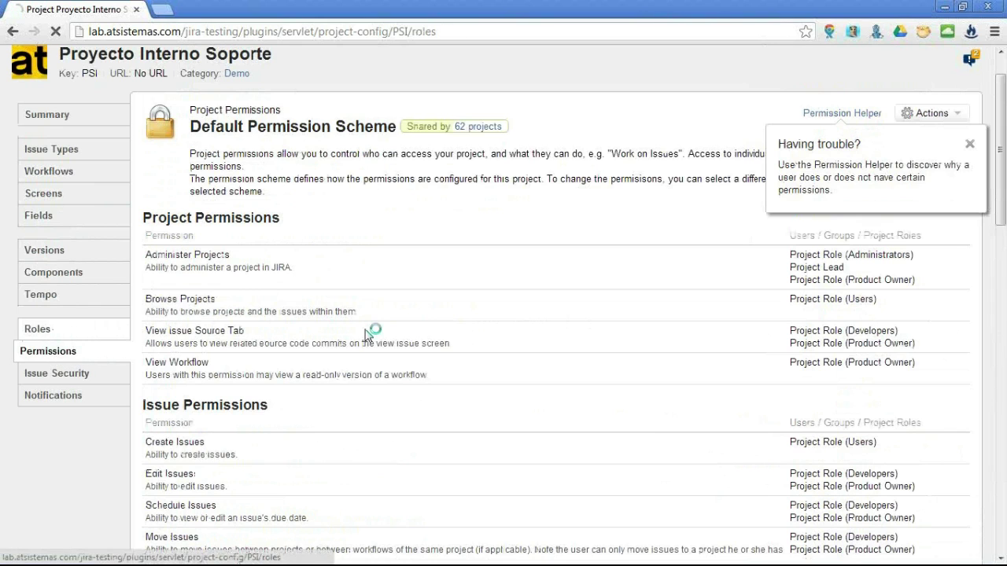
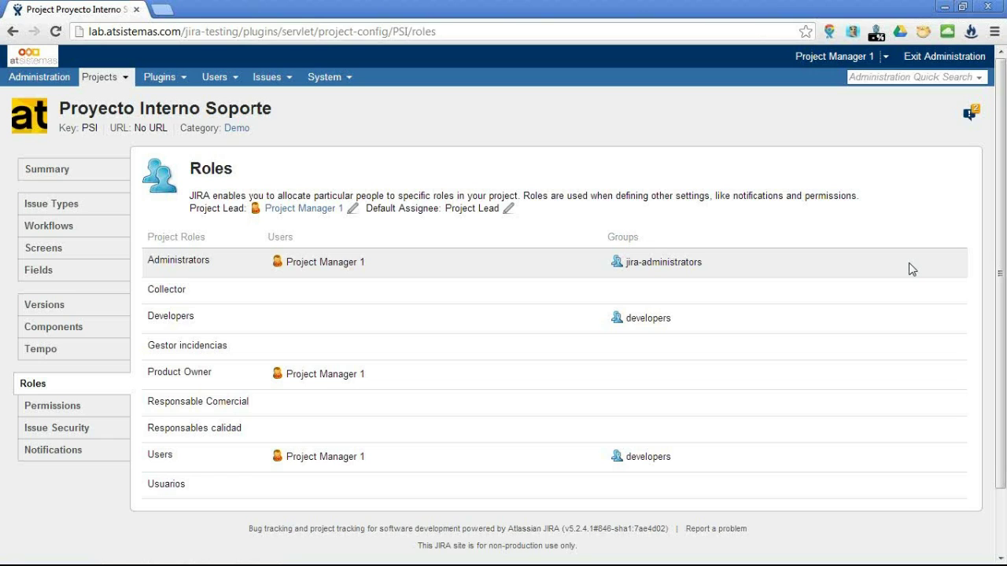
Leave the project's roles for the administration summary and exit JIRA administration to the Demo Tempo dashboard.
left_click(41, 79)
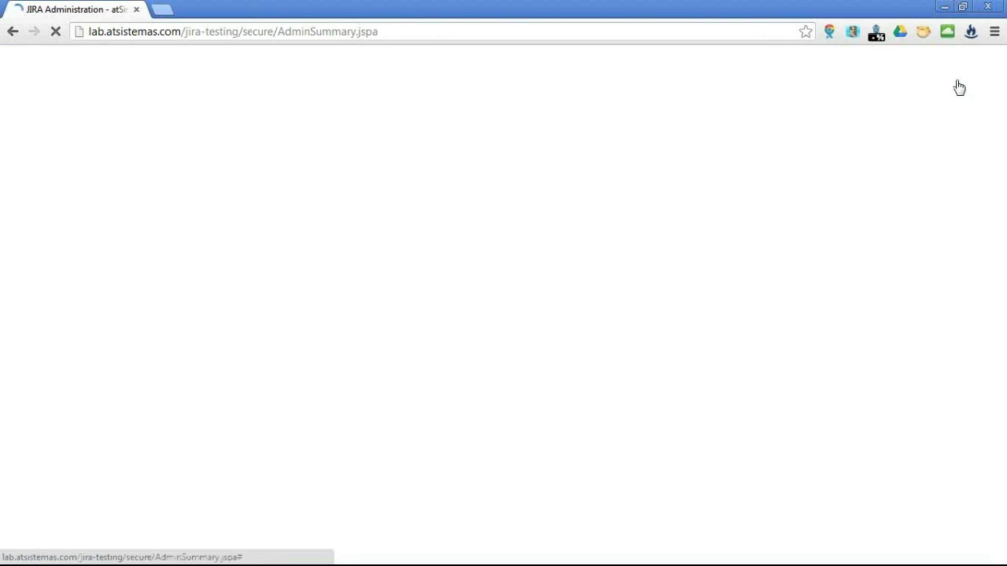
left_click(928, 57)
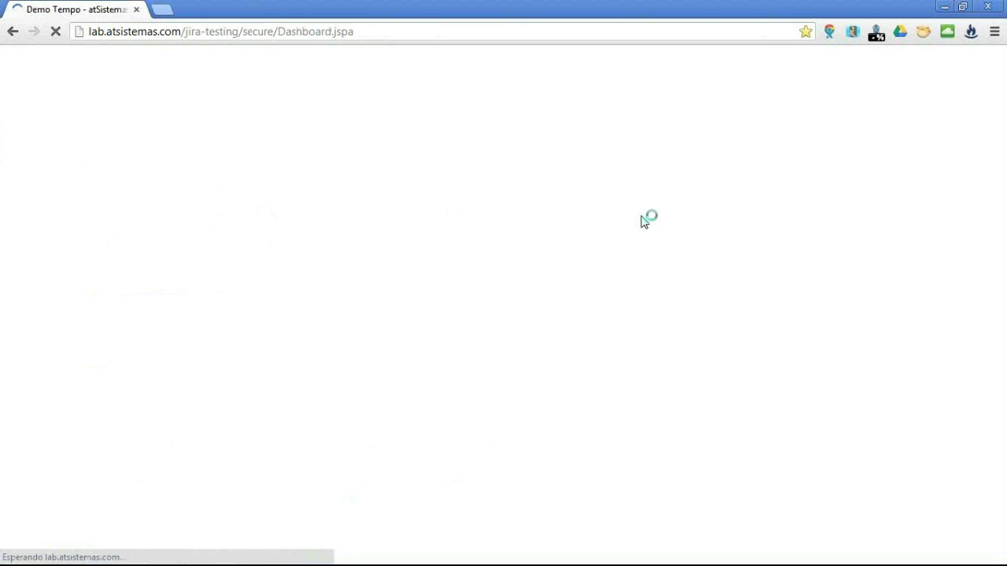